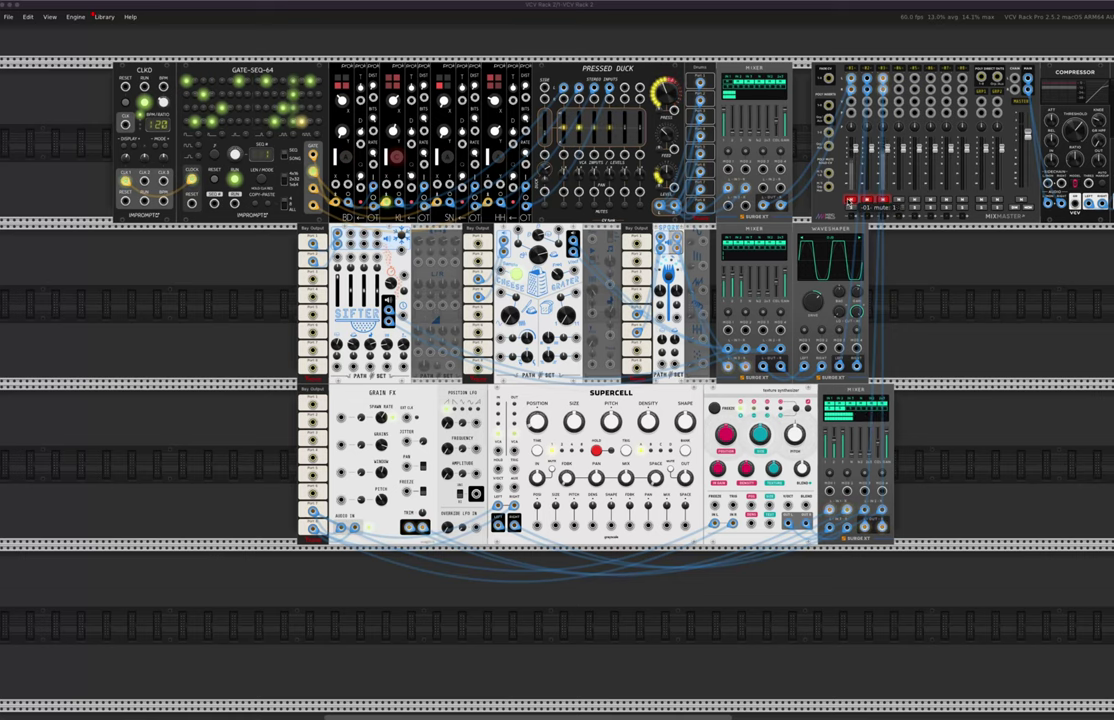
Bring Sifter into the mix by unmuting MixMaster track 2 and Input 1 on the middle-row Surge XT mixer, and raise Input 1's level
{"action": "mouse_move", "coordinate": [553, 178]}
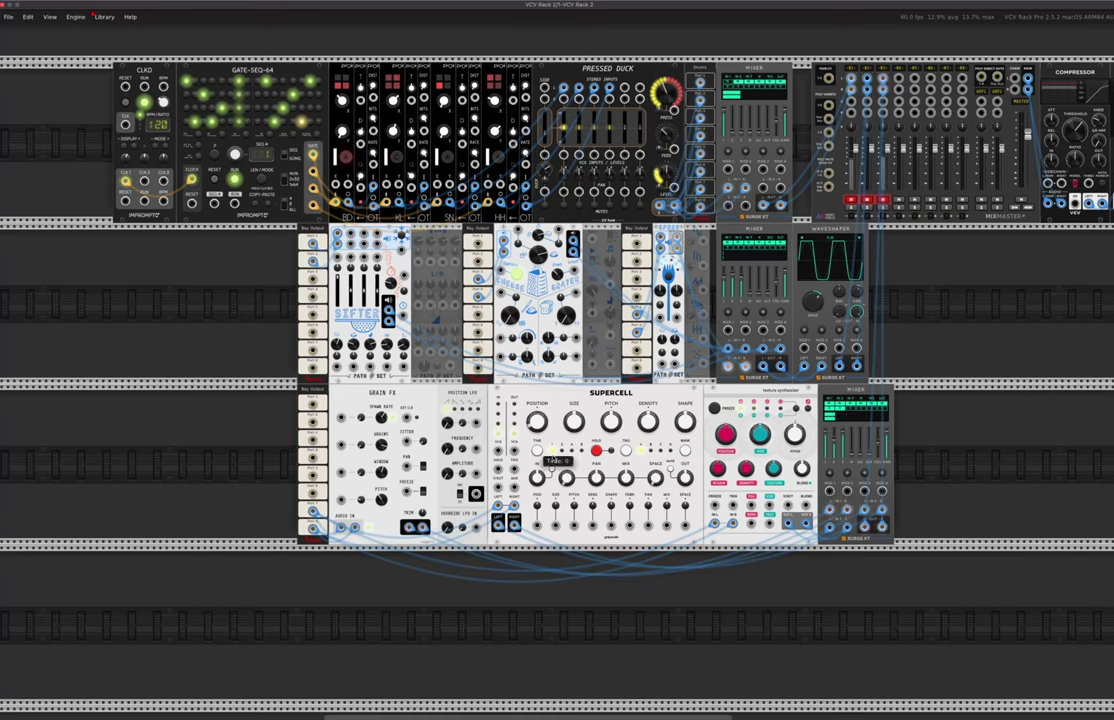
{"action": "mouse_move", "coordinate": [869, 441]}
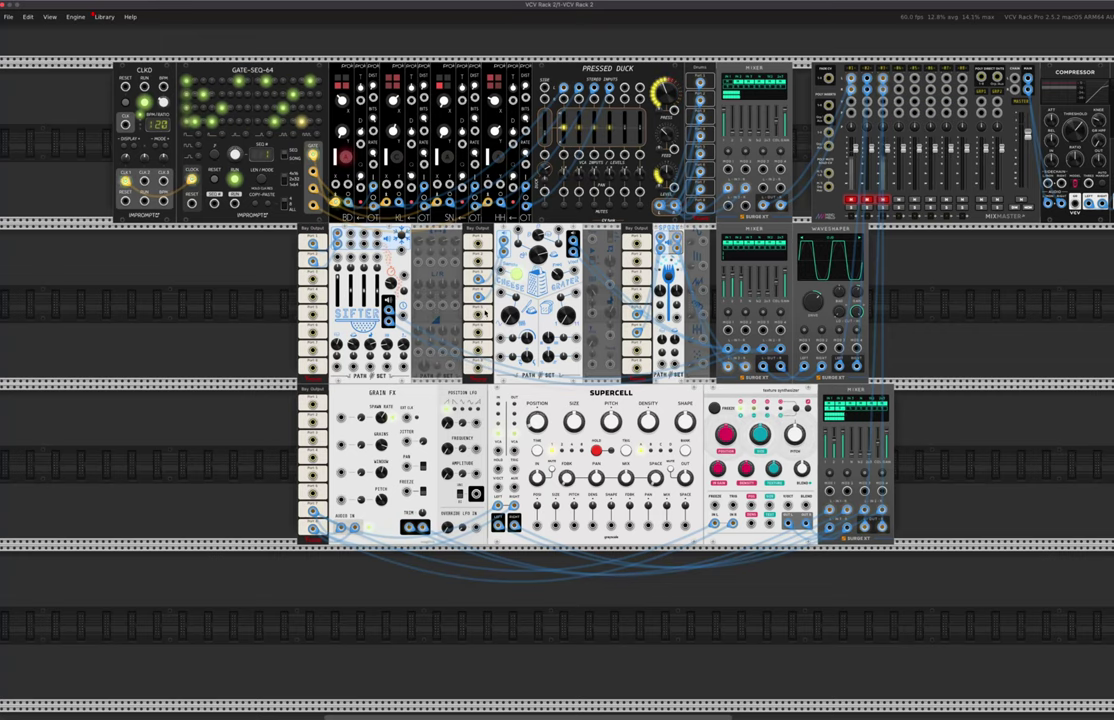
{"action": "scroll", "coordinate": [417, 342], "scroll_direction": "up", "scroll_amount": 3}
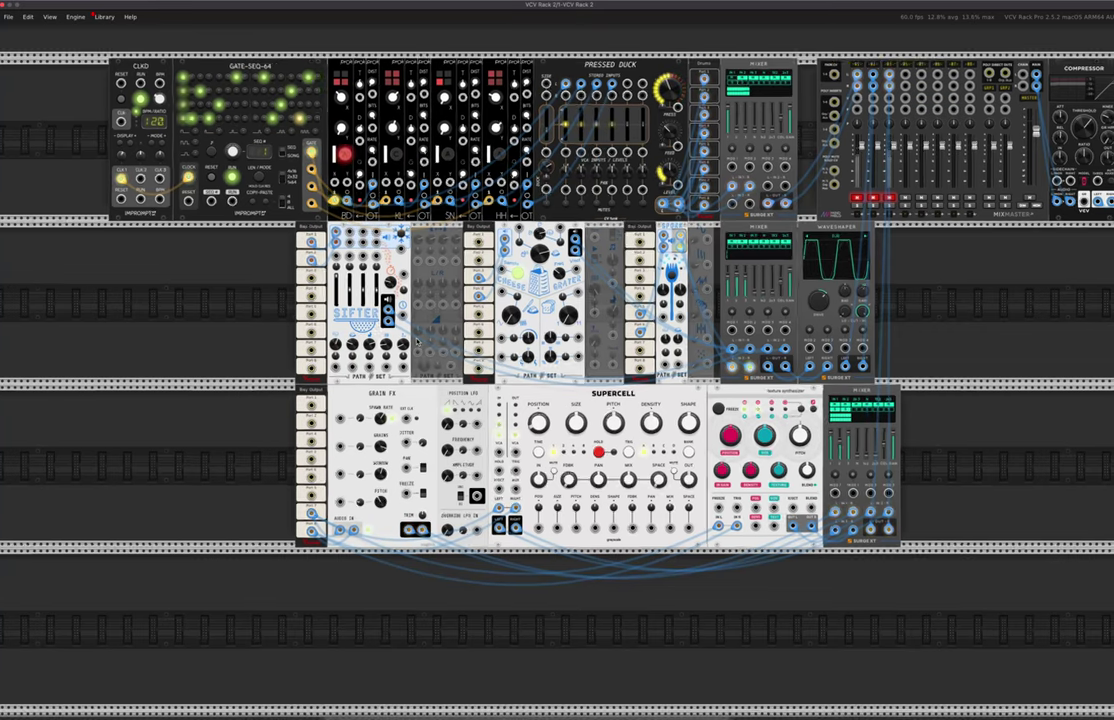
{"action": "scroll", "coordinate": [416, 342], "scroll_direction": "up", "scroll_amount": 4}
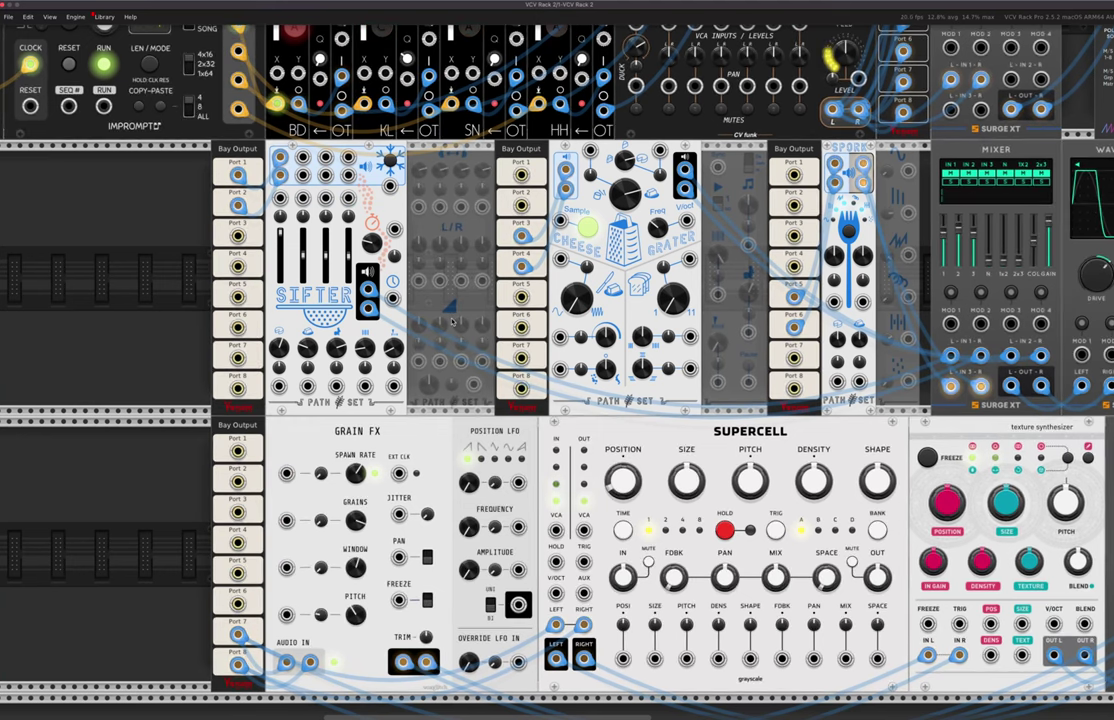
{"action": "scroll", "coordinate": [366, 321], "scroll_direction": "up", "scroll_amount": 2}
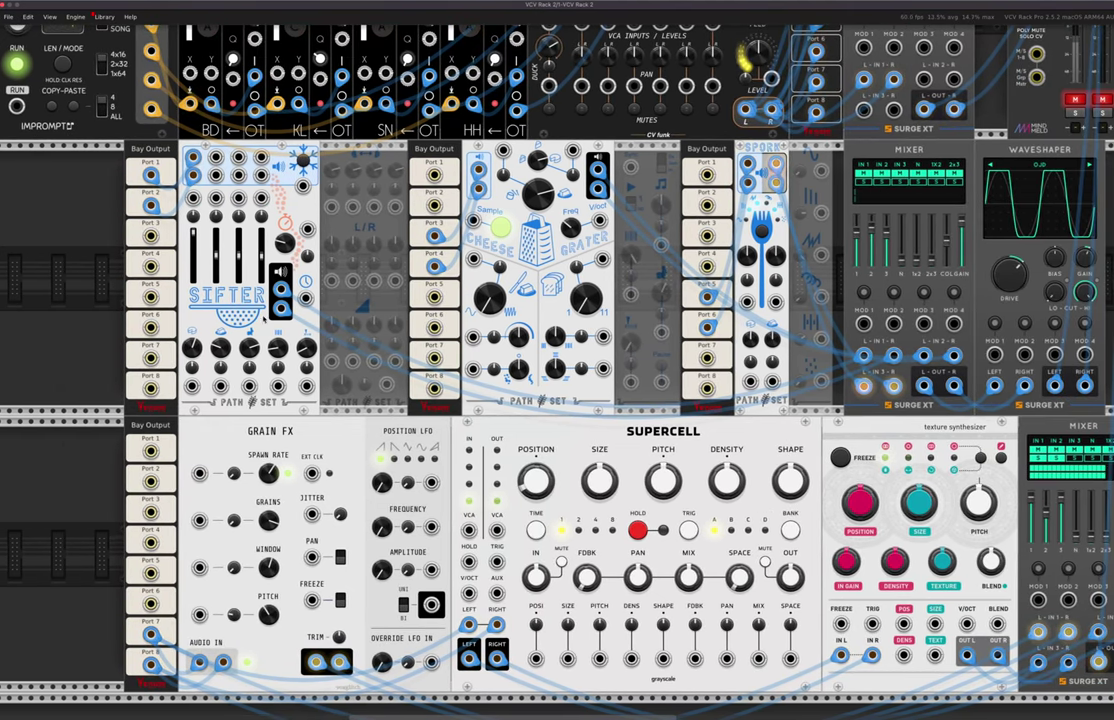
{"action": "scroll", "coordinate": [486, 366], "scroll_direction": "right", "scroll_amount": 2}
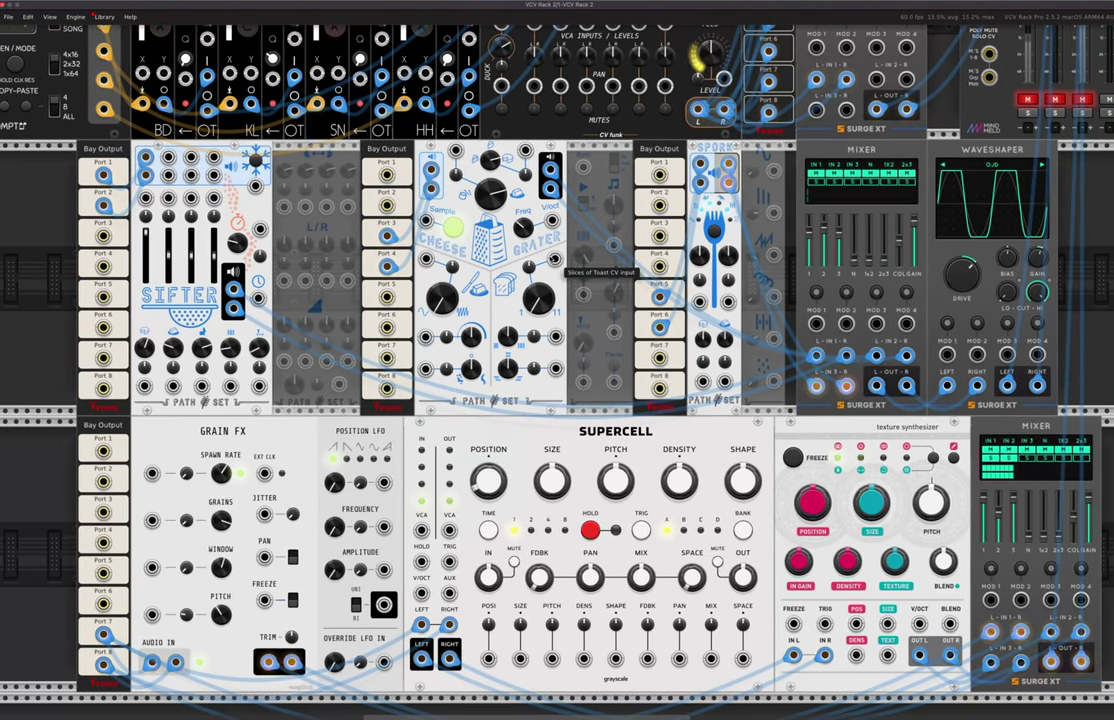
{"action": "scroll", "coordinate": [668, 346], "scroll_direction": "right", "scroll_amount": 2}
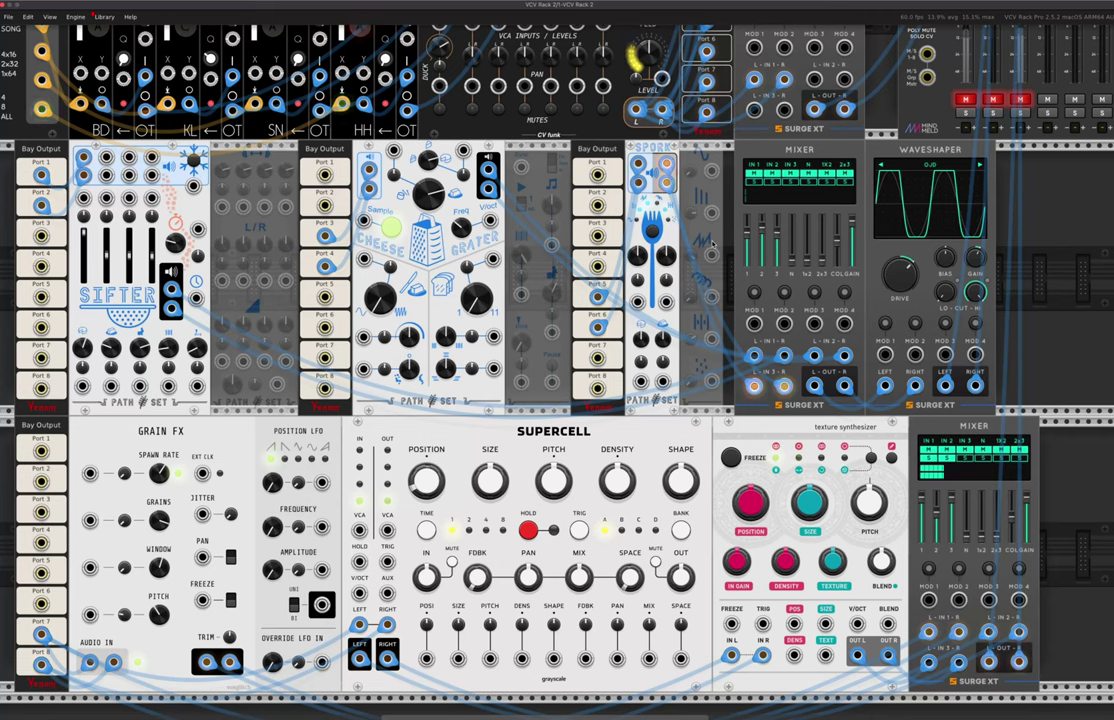
{"action": "left_click", "coordinate": [993, 100]}
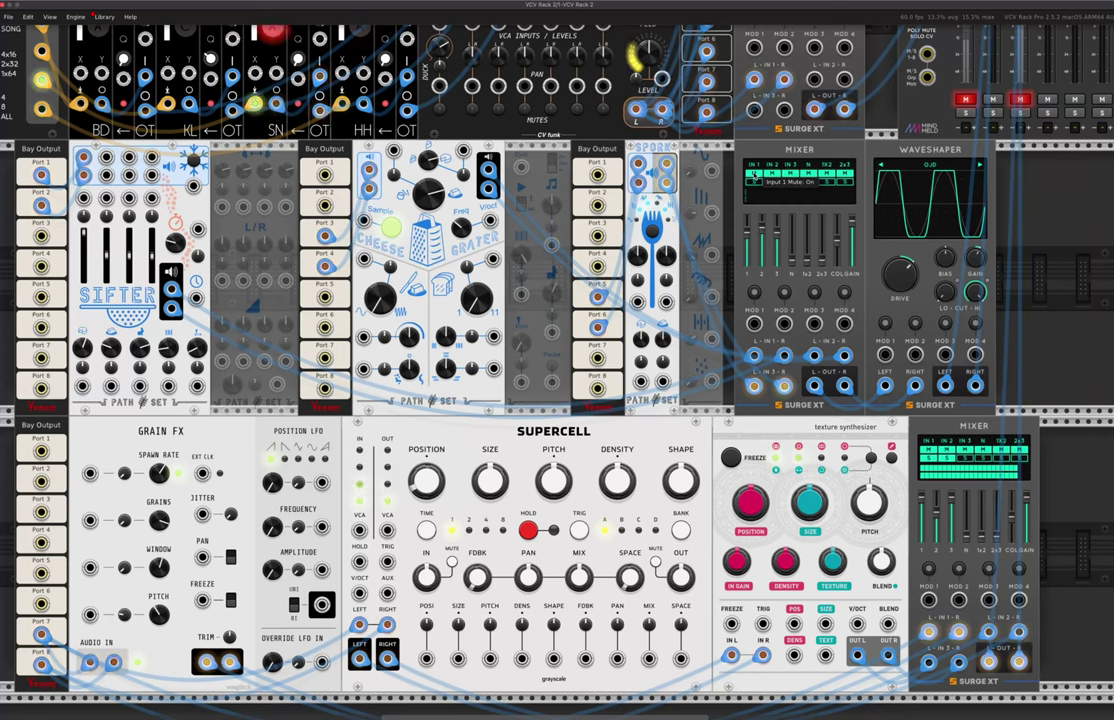
{"action": "left_click", "coordinate": [754, 174]}
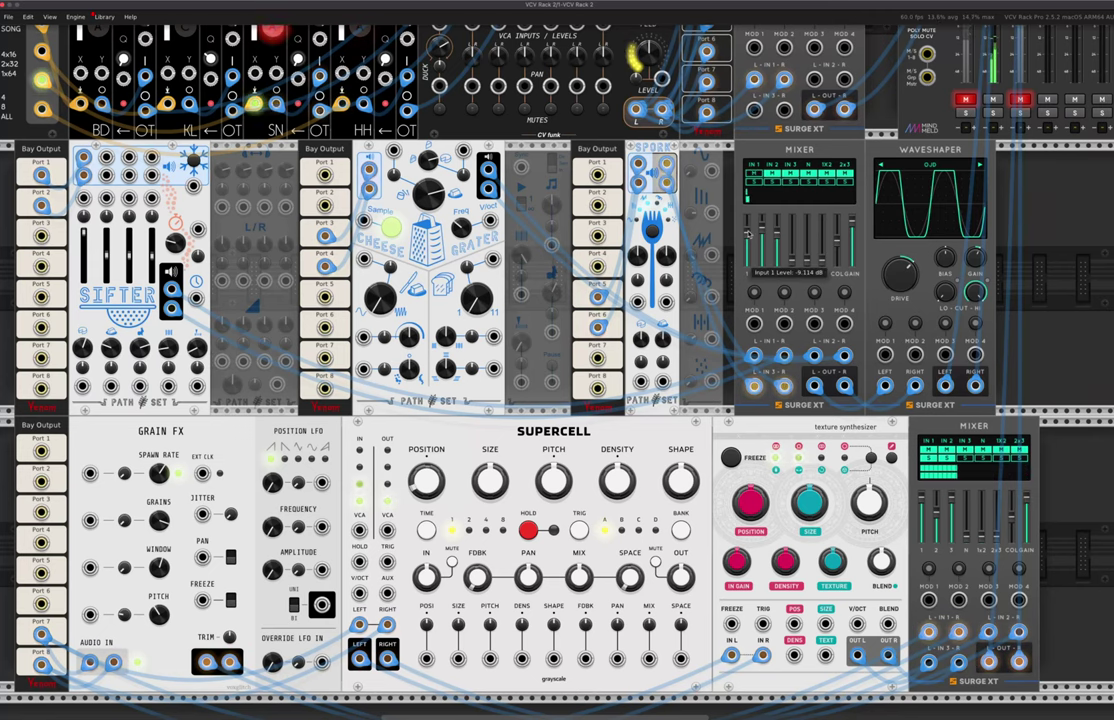
{"action": "left_click_drag", "start_coordinate": [748, 231], "coordinate": [748, 219]}
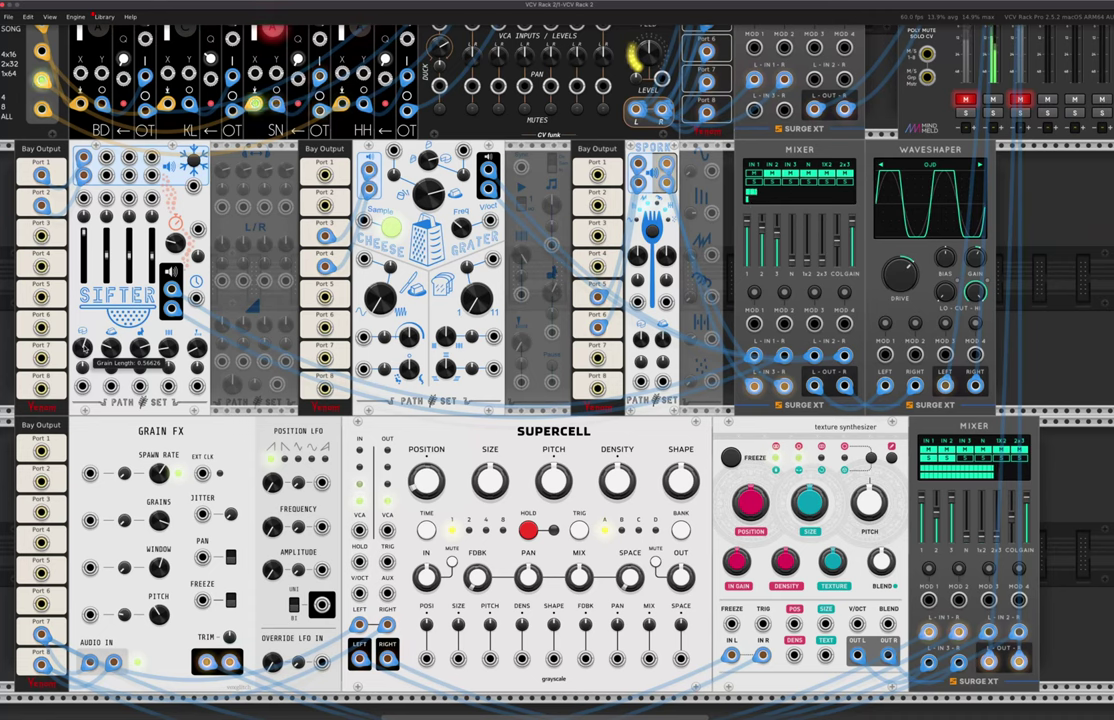
Lower the Sifter's Grain Length to its minimum and raise its Grain Overlap to about 12.27
{"action": "left_click_drag", "start_coordinate": [85, 348], "coordinate": [85, 446]}
{"action": "left_click_drag", "start_coordinate": [85, 348], "coordinate": [85, 513]}
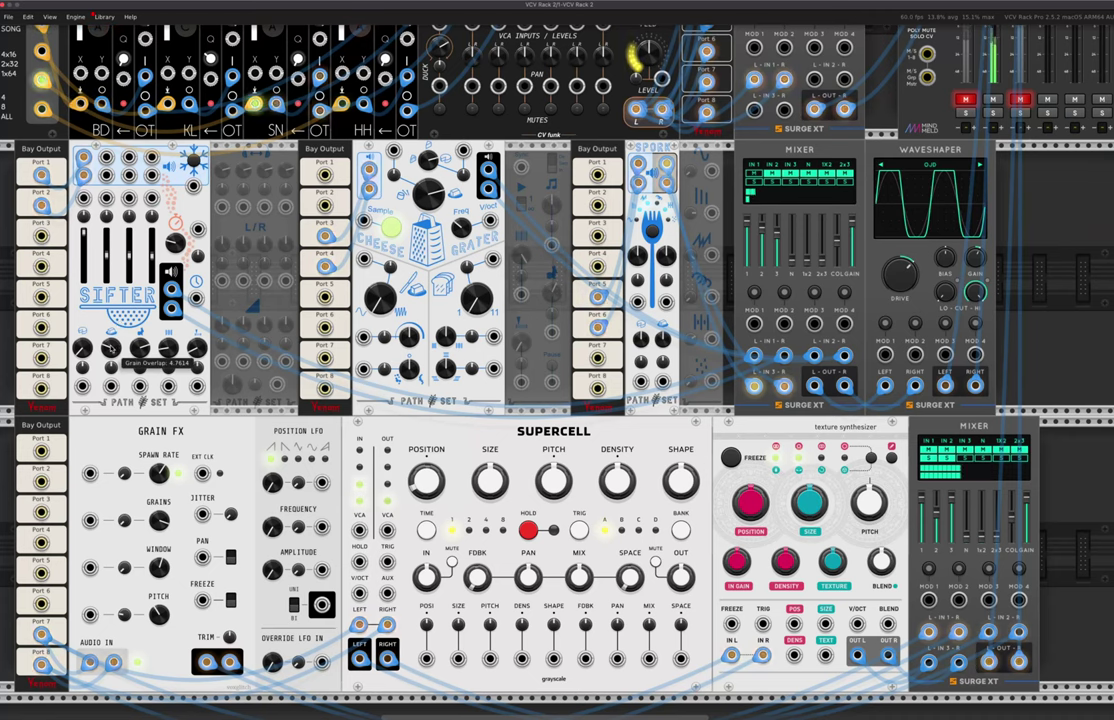
{"action": "left_click_drag", "start_coordinate": [111, 348], "coordinate": [139, 336]}
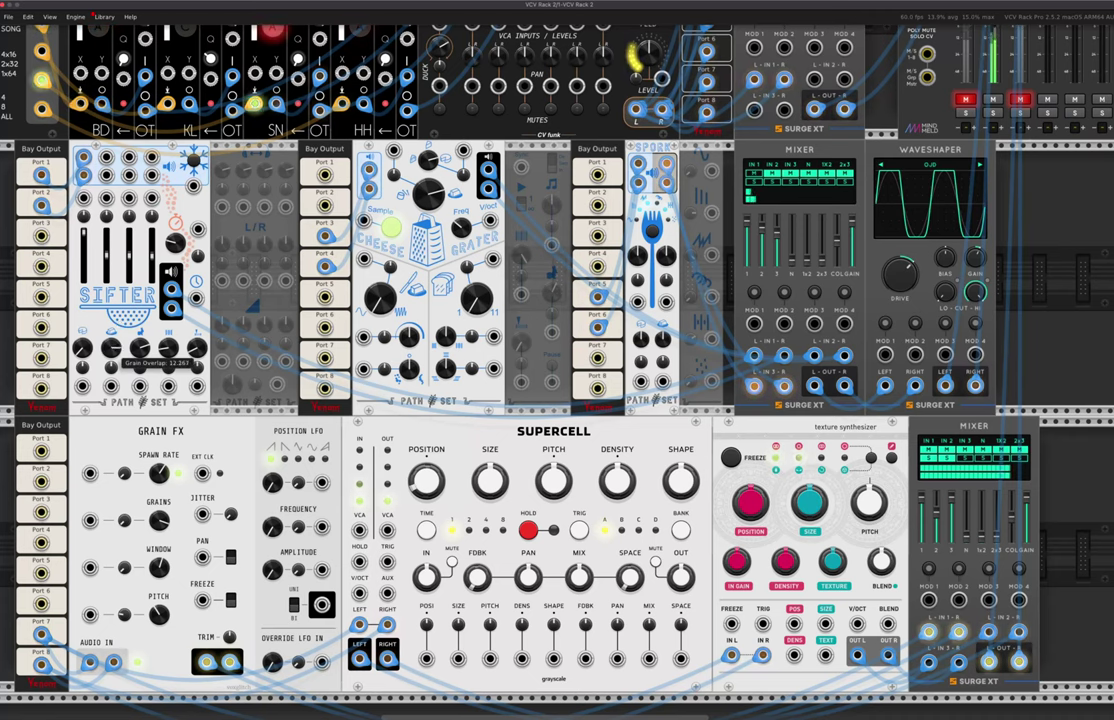
Set the Sifter's Buffer Start to a position near the middle of its range
{"action": "mouse_move", "coordinate": [198, 349]}
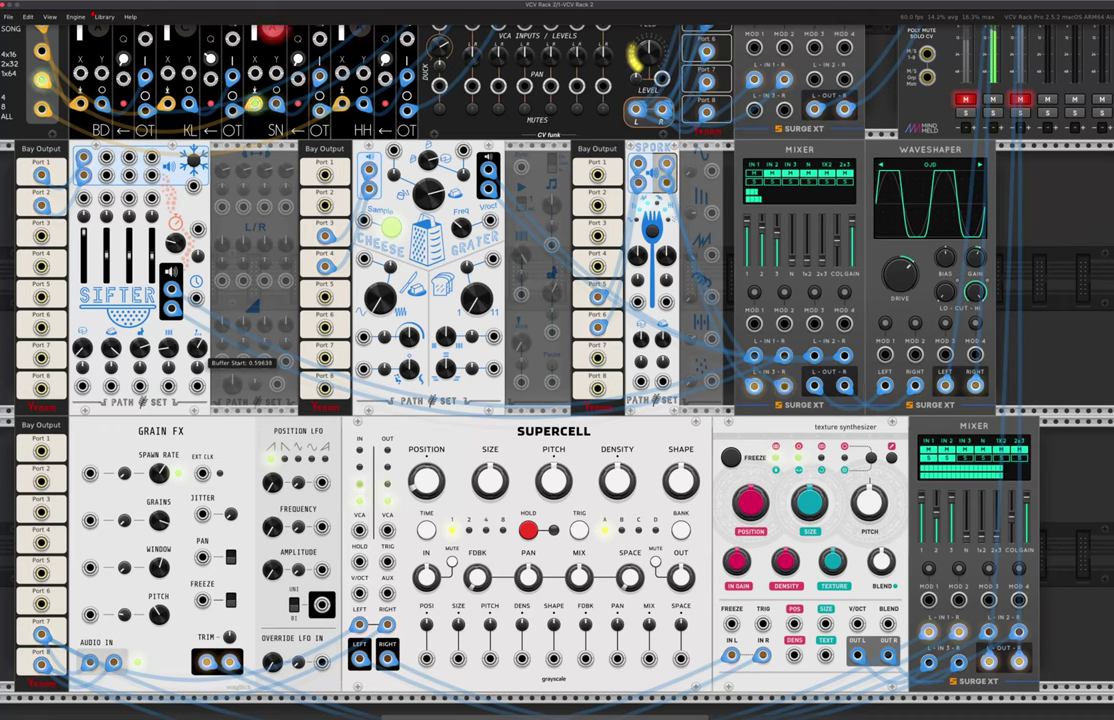
{"action": "mouse_move", "coordinate": [197, 348]}
{"action": "left_mouse_down"}
{"action": "mouse_move", "coordinate": [169, 358]}
{"action": "mouse_move", "coordinate": [197, 348]}
{"action": "left_mouse_up"}
{"action": "mouse_move", "coordinate": [168, 348]}
{"action": "scroll", "coordinate": [95, 328], "scroll_direction": "up", "scroll_amount": 5}
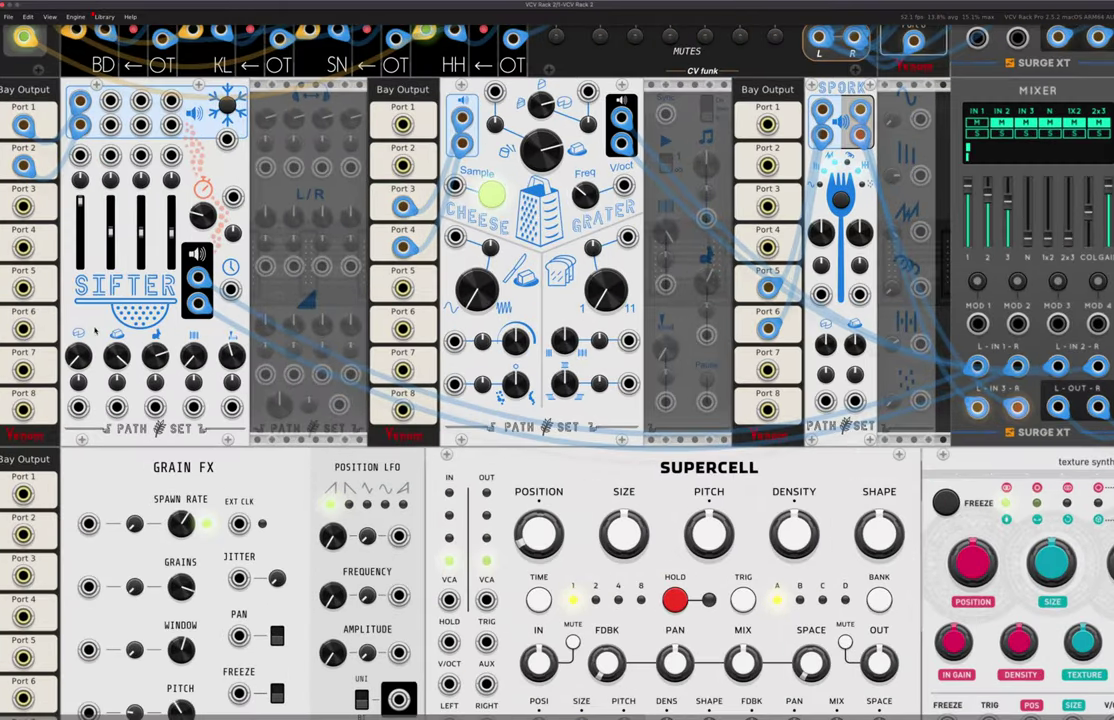
Sweep the Sifter's Grain Length down to about 0.077 and up again until its knob points a little left of centre
{"action": "scroll", "coordinate": [97, 329], "scroll_direction": "left", "scroll_amount": 4}
{"action": "scroll", "coordinate": [98, 330], "scroll_direction": "left", "scroll_amount": 2}
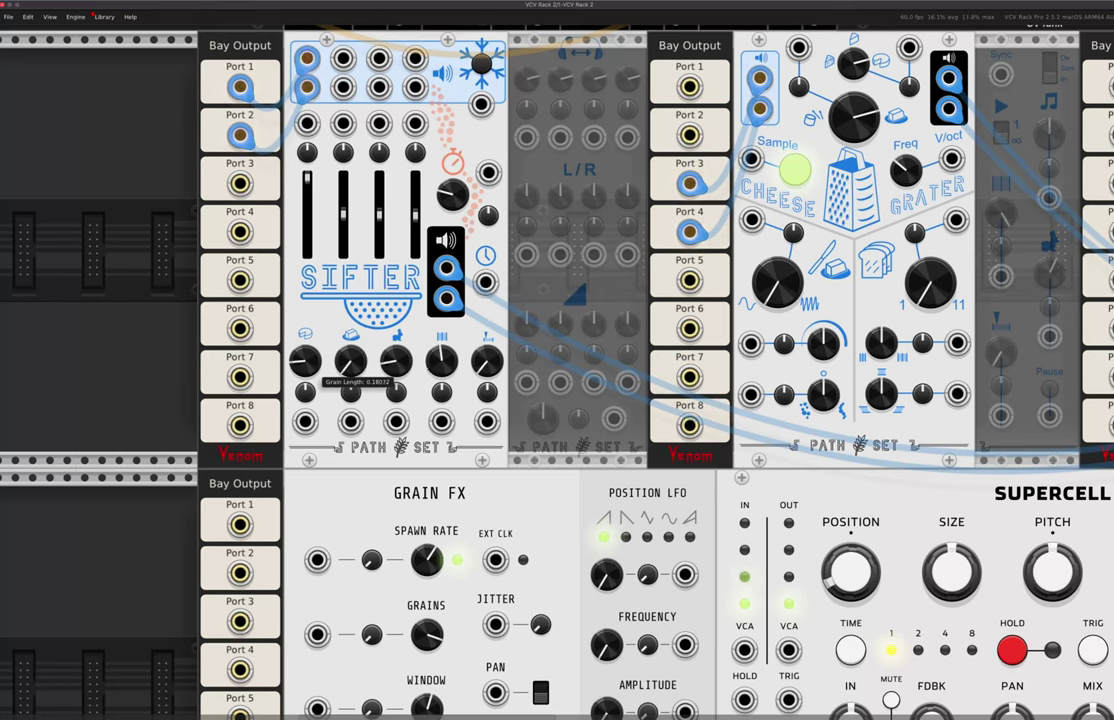
{"action": "left_click_drag", "start_coordinate": [293, 362], "coordinate": [293, 358]}
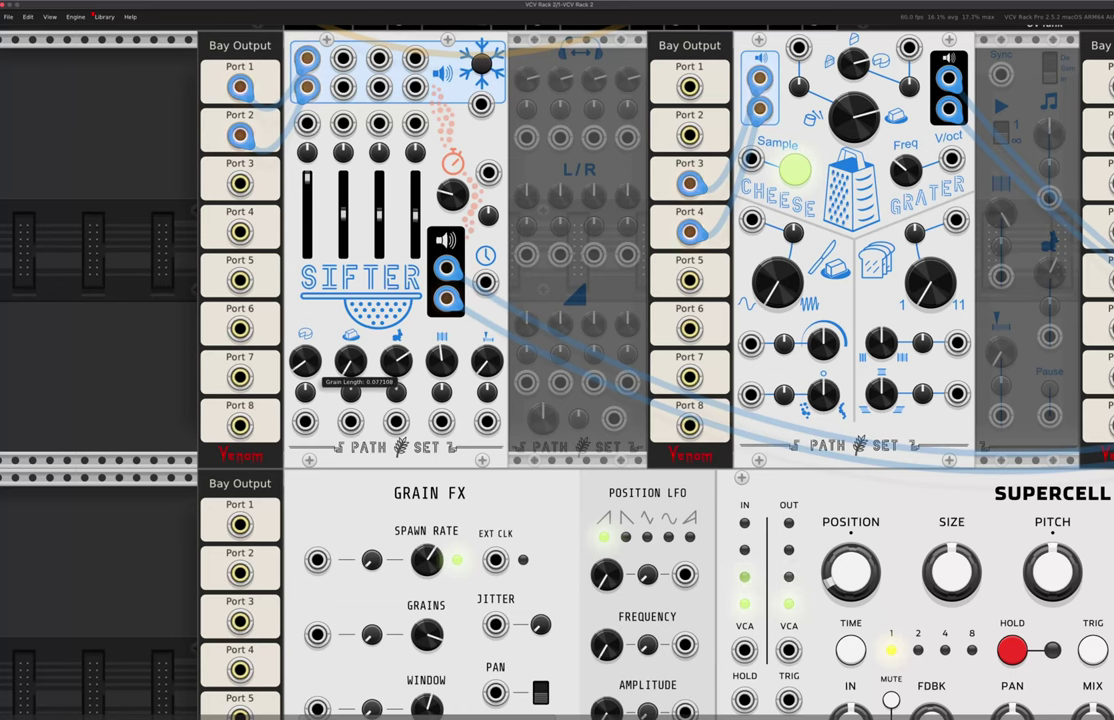
{"action": "left_click_drag", "start_coordinate": [306, 360], "coordinate": [306, 345]}
{"action": "scroll", "coordinate": [552, 88], "scroll_direction": "right", "scroll_amount": 10}
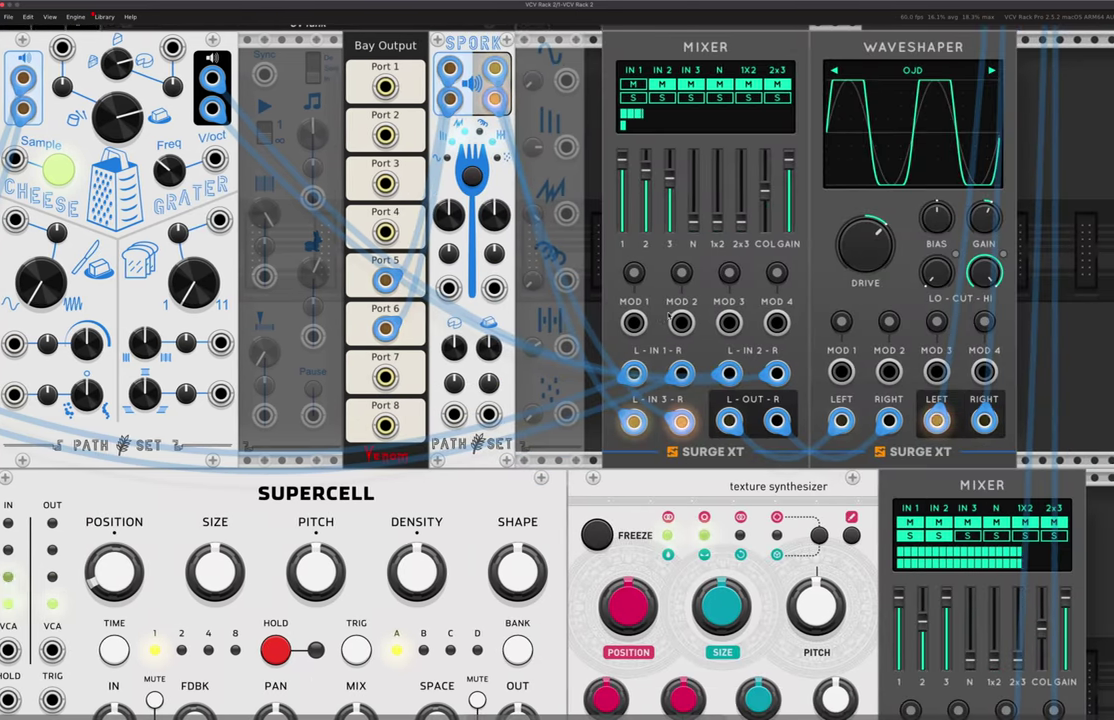
{"action": "scroll", "coordinate": [405, 263], "scroll_direction": "left", "scroll_amount": 9}
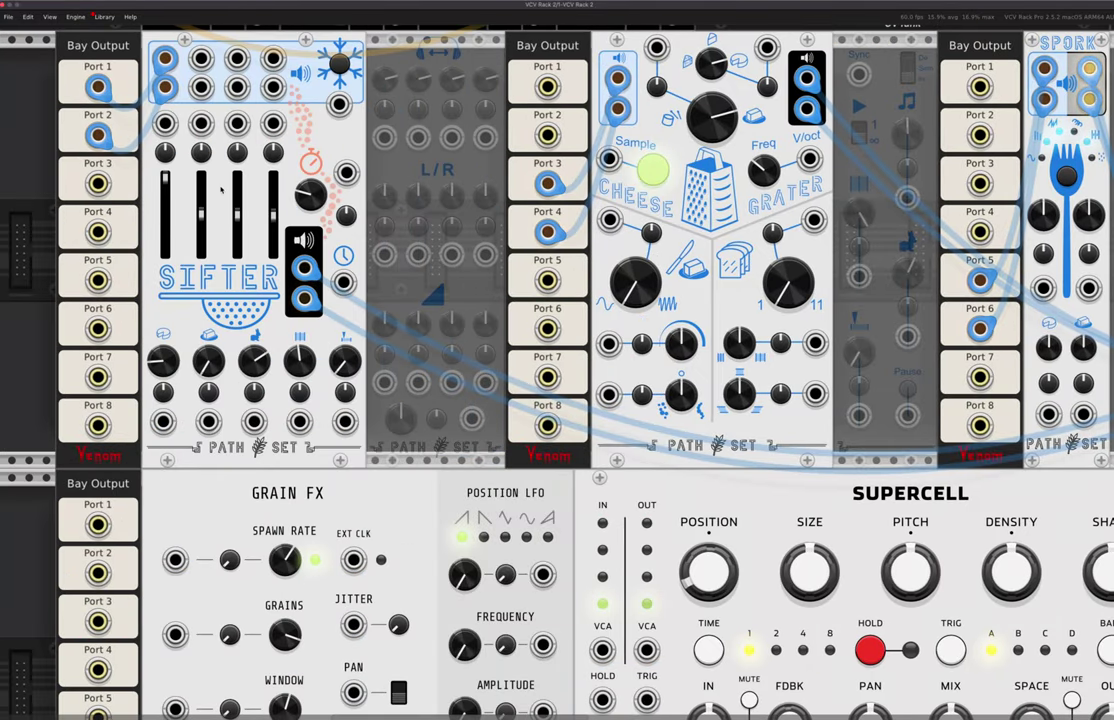
{"action": "scroll", "coordinate": [474, 168], "scroll_direction": "right", "scroll_amount": 2}
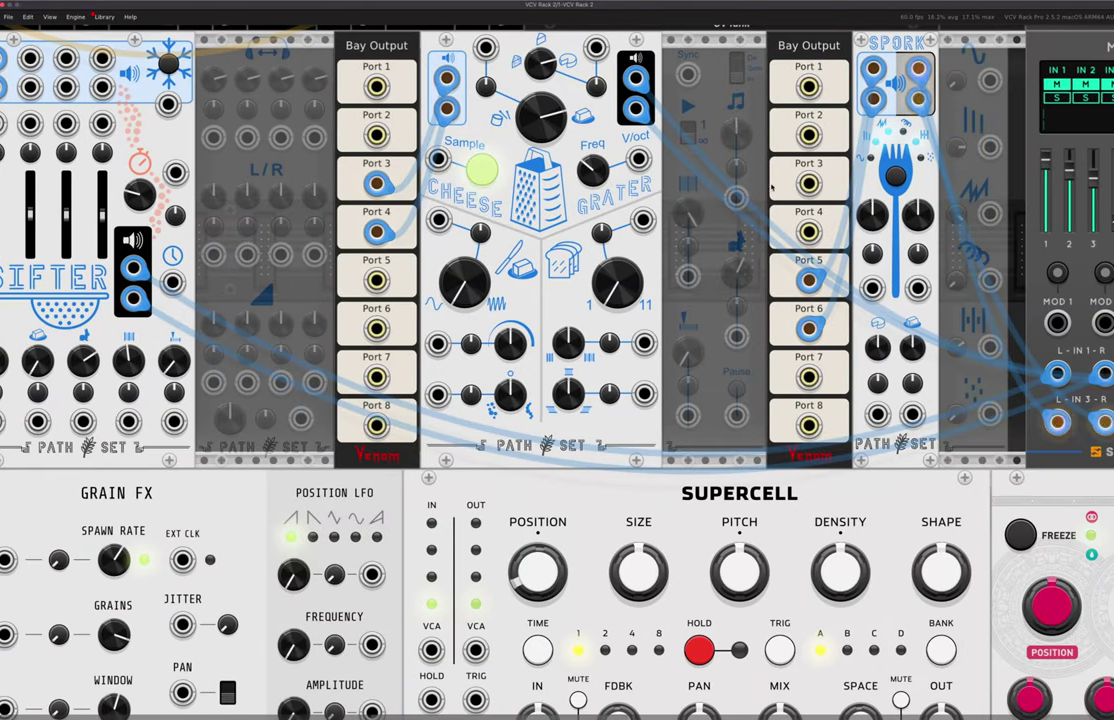
{"action": "scroll", "coordinate": [75, 200], "scroll_direction": "left", "scroll_amount": 1}
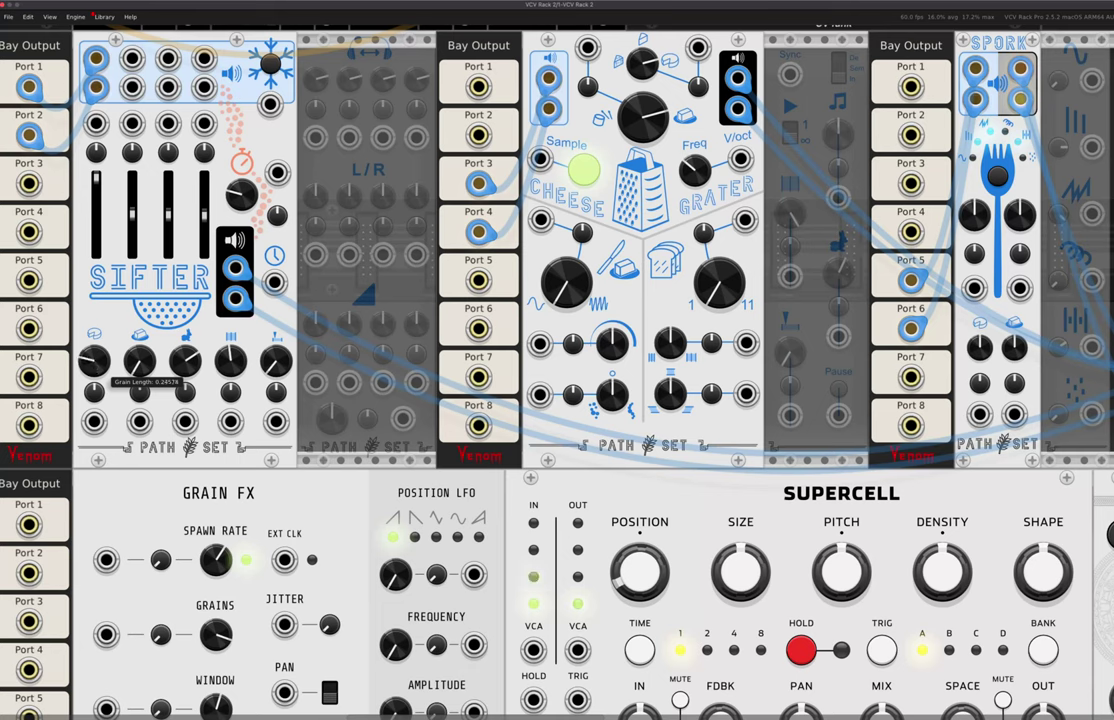
{"action": "left_click_drag", "start_coordinate": [94, 362], "coordinate": [94, 390]}
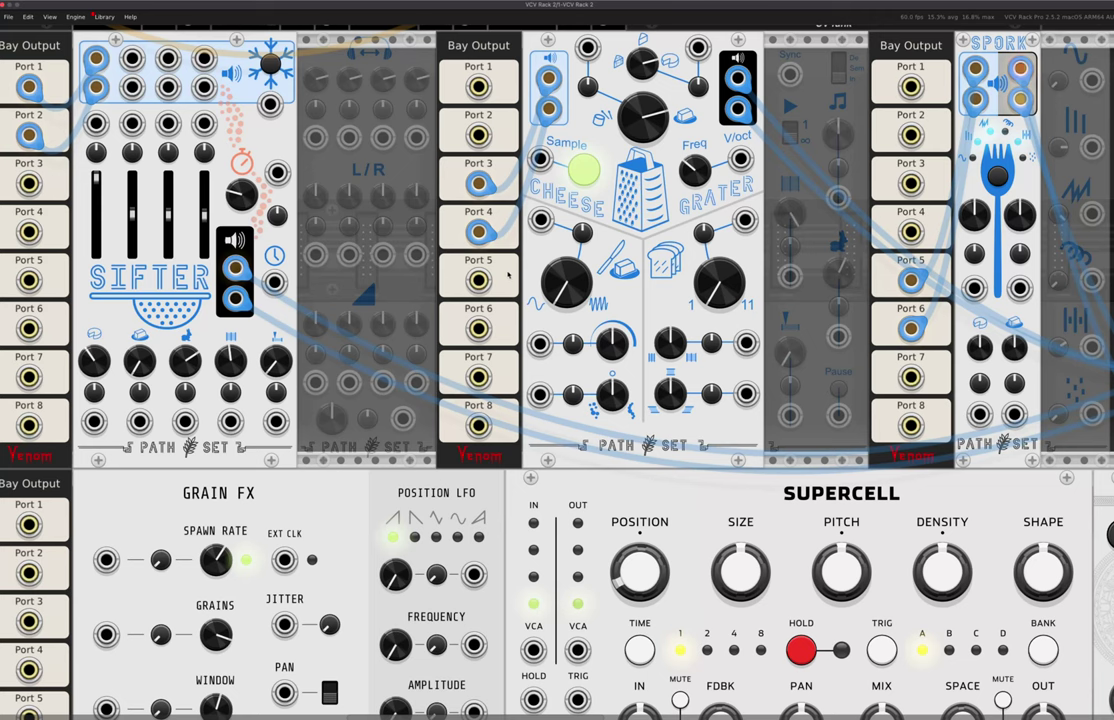
Take the Sifter's expander module out of bypass
{"action": "scroll", "coordinate": [195, 258], "scroll_direction": "right", "scroll_amount": 2}
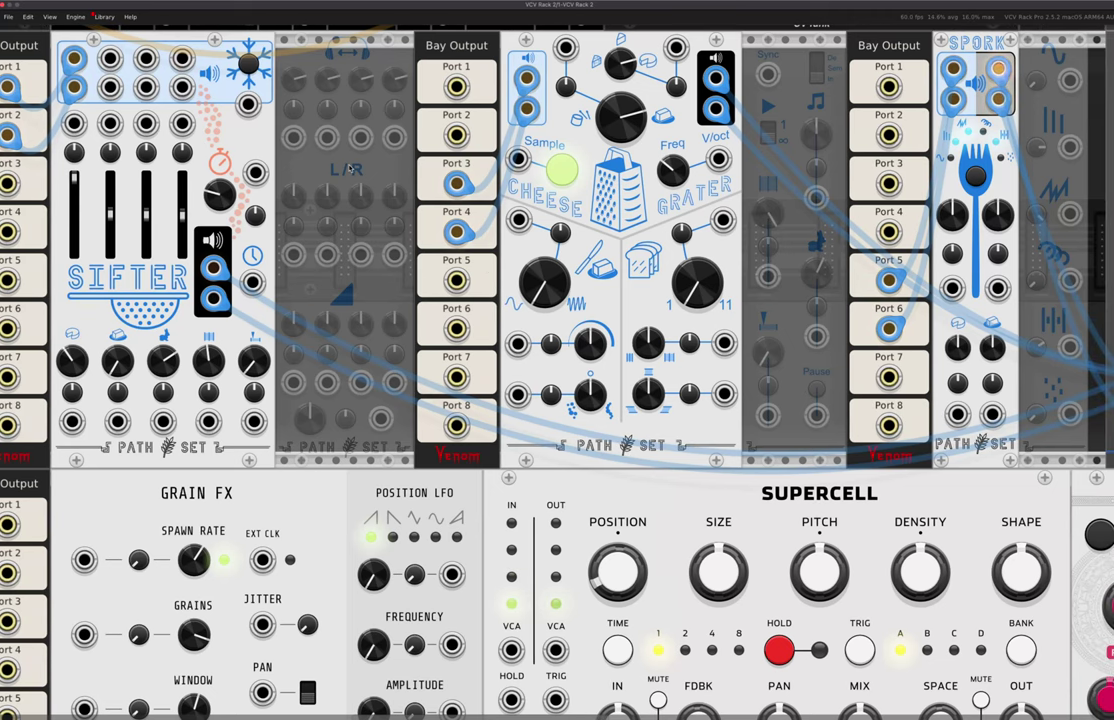
{"action": "right_click", "coordinate": [350, 167]}
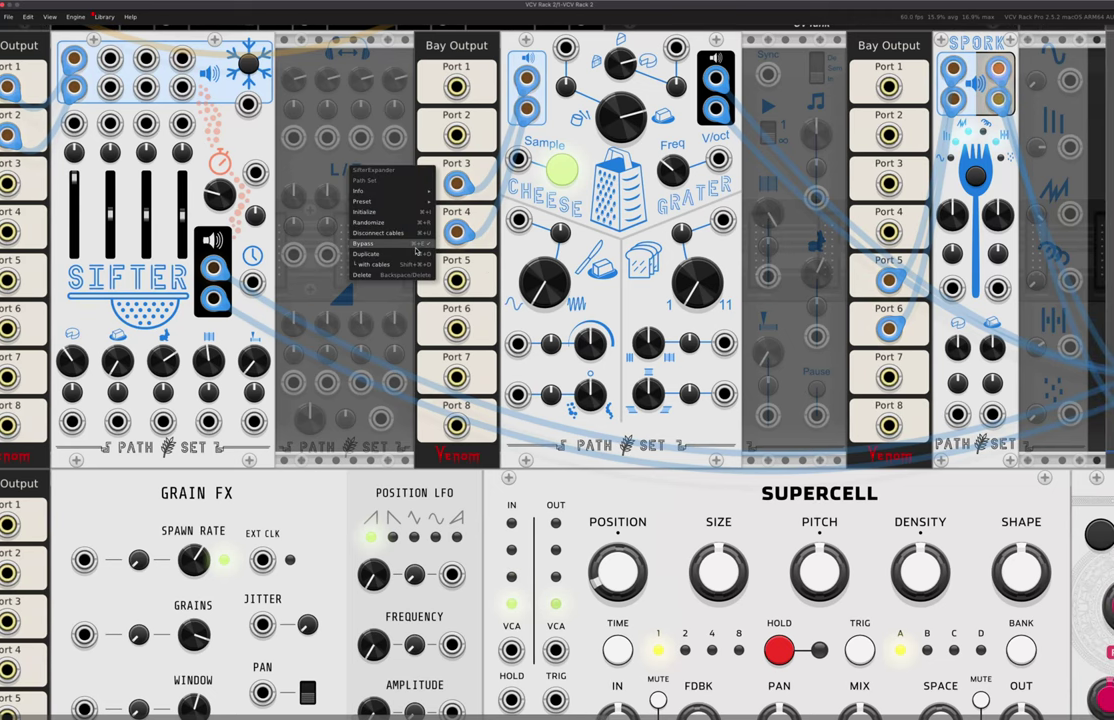
{"action": "left_click", "coordinate": [365, 243]}
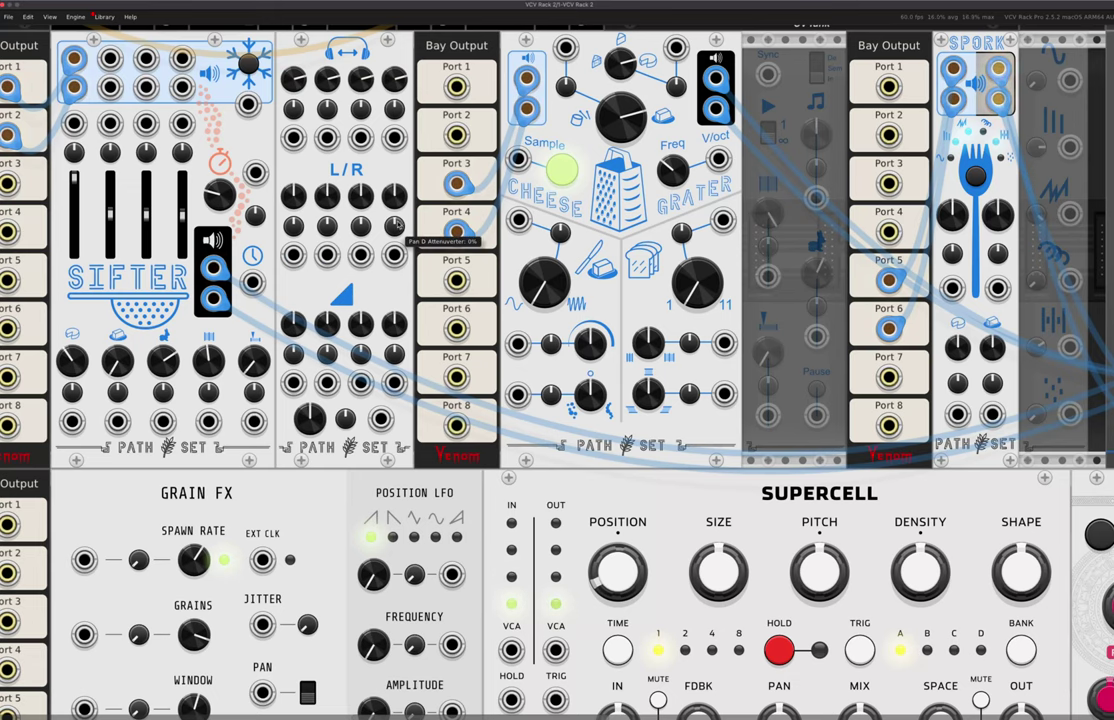
Capture the incoming drum audio in the Cheese Grater, adjust its Grain Size around 0.5, and sample the input again
{"action": "scroll", "coordinate": [323, 118], "scroll_direction": "up", "scroll_amount": 2}
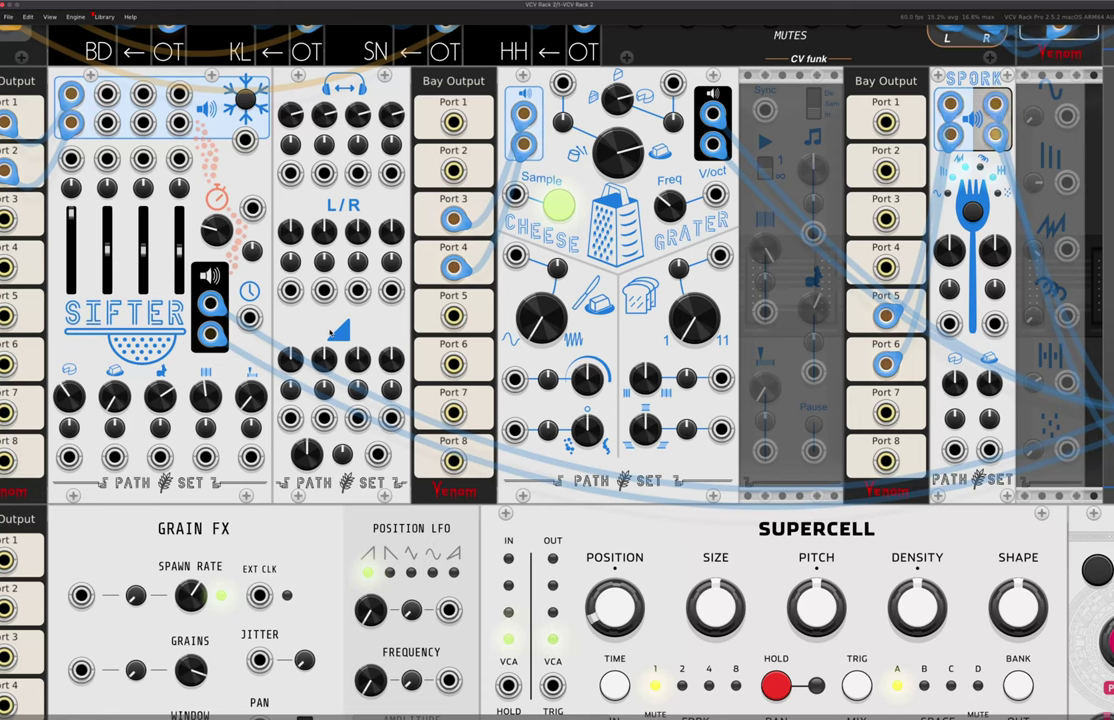
{"action": "scroll", "coordinate": [333, 330], "scroll_direction": "right", "scroll_amount": 5}
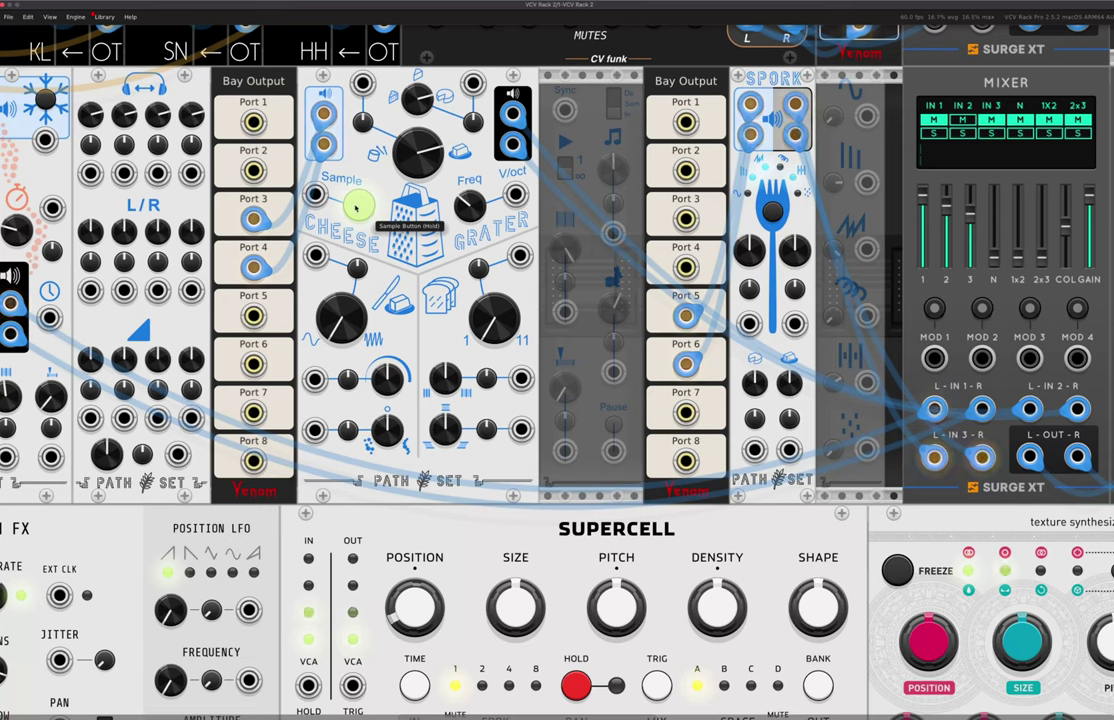
{"action": "left_click", "coordinate": [355, 206]}
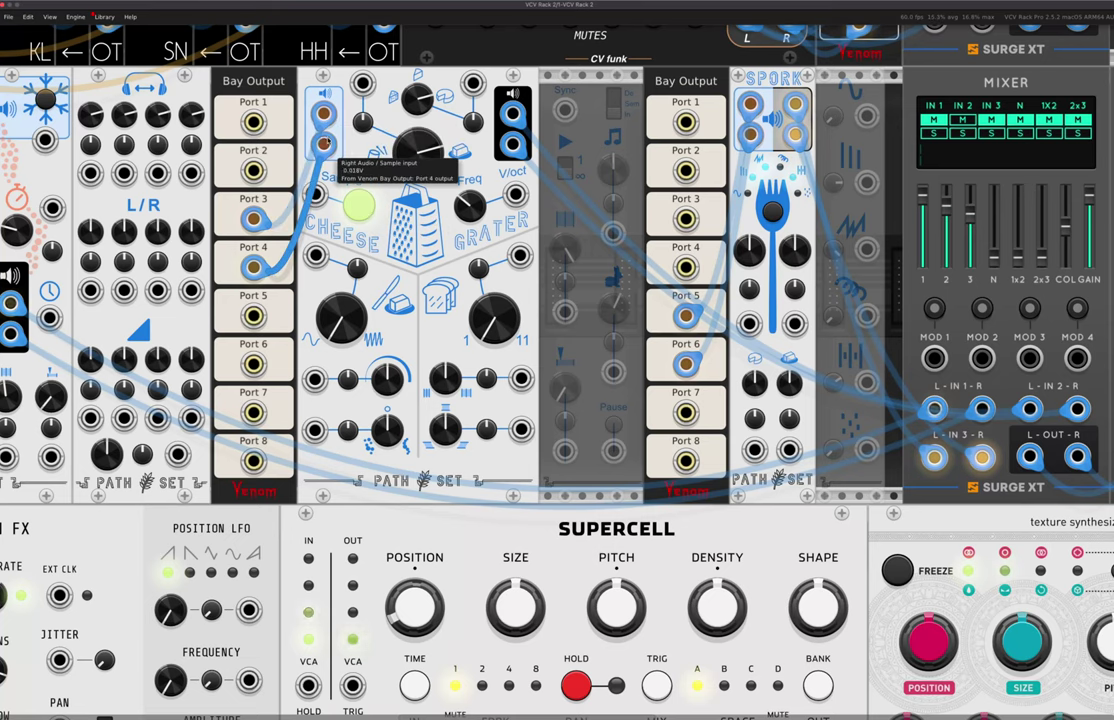
{"action": "left_click", "coordinate": [360, 206]}
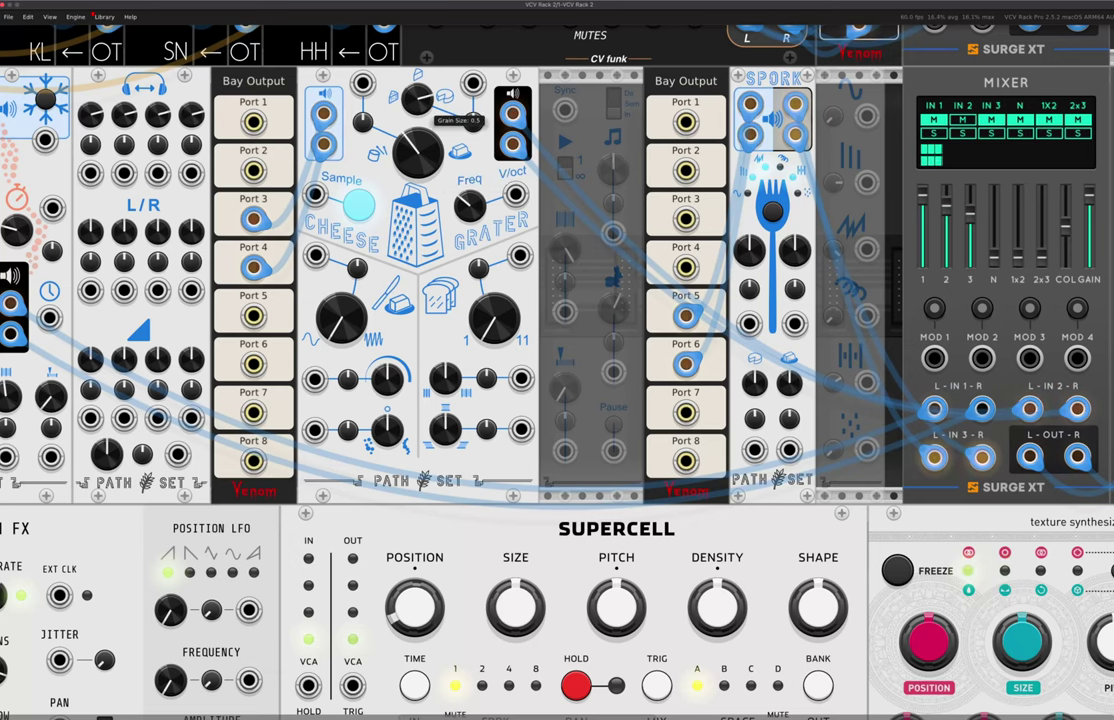
{"action": "left_click_drag", "start_coordinate": [418, 100], "coordinate": [418, 140]}
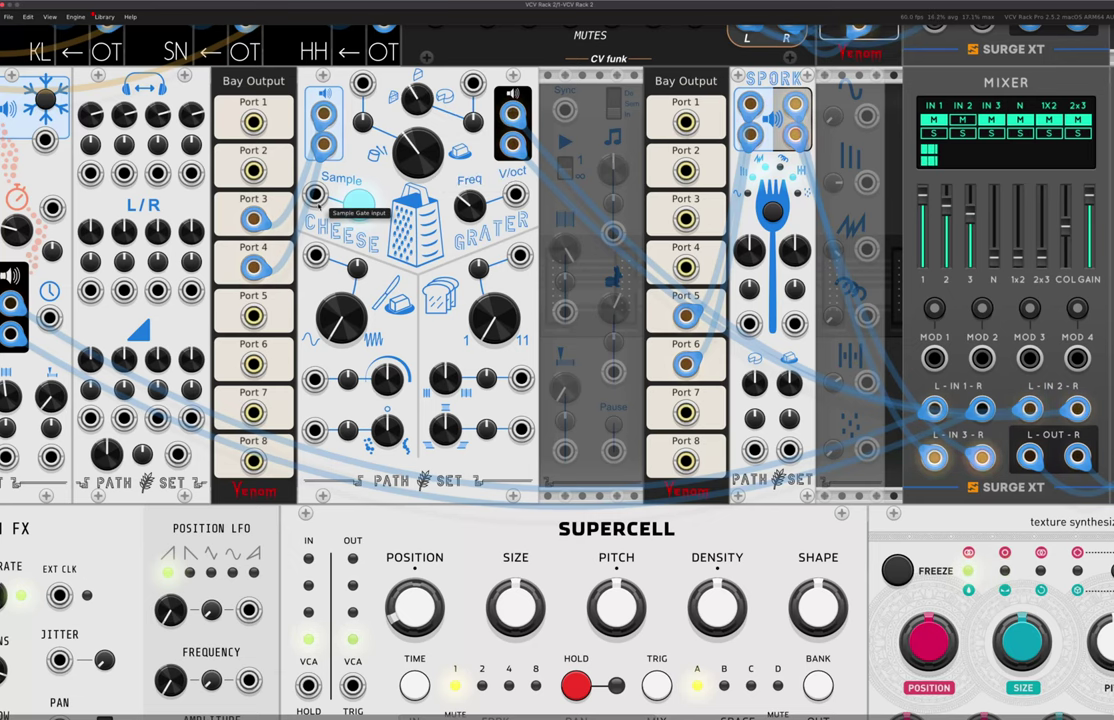
{"action": "left_click", "coordinate": [361, 208]}
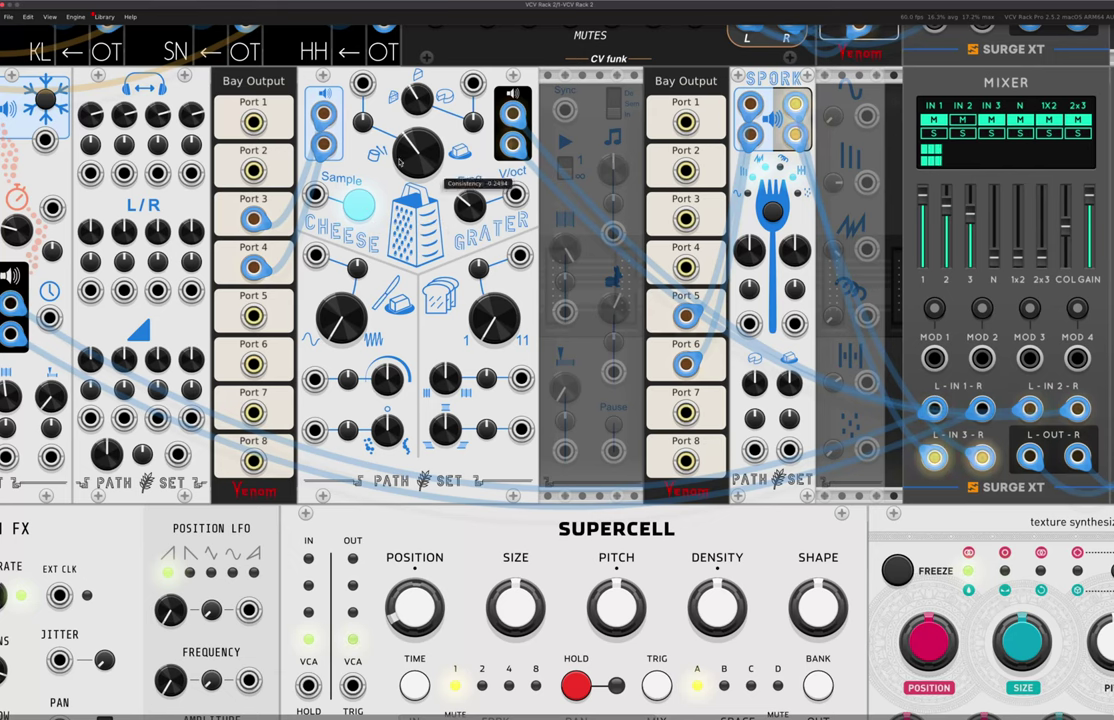
Adjust the Cheese Grater's Consistency and lower its grain frequency below about 313 Hz
{"action": "left_click_drag", "start_coordinate": [431, 166], "coordinate": [429, 119]}
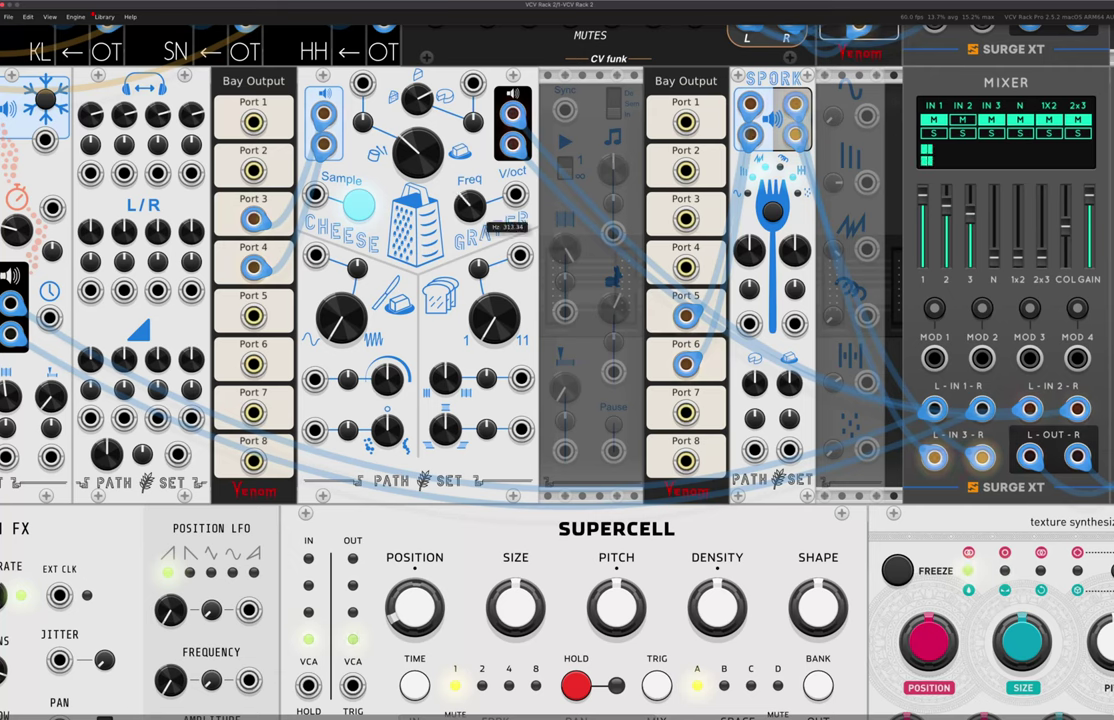
{"action": "left_click_drag", "start_coordinate": [472, 208], "coordinate": [472, 163]}
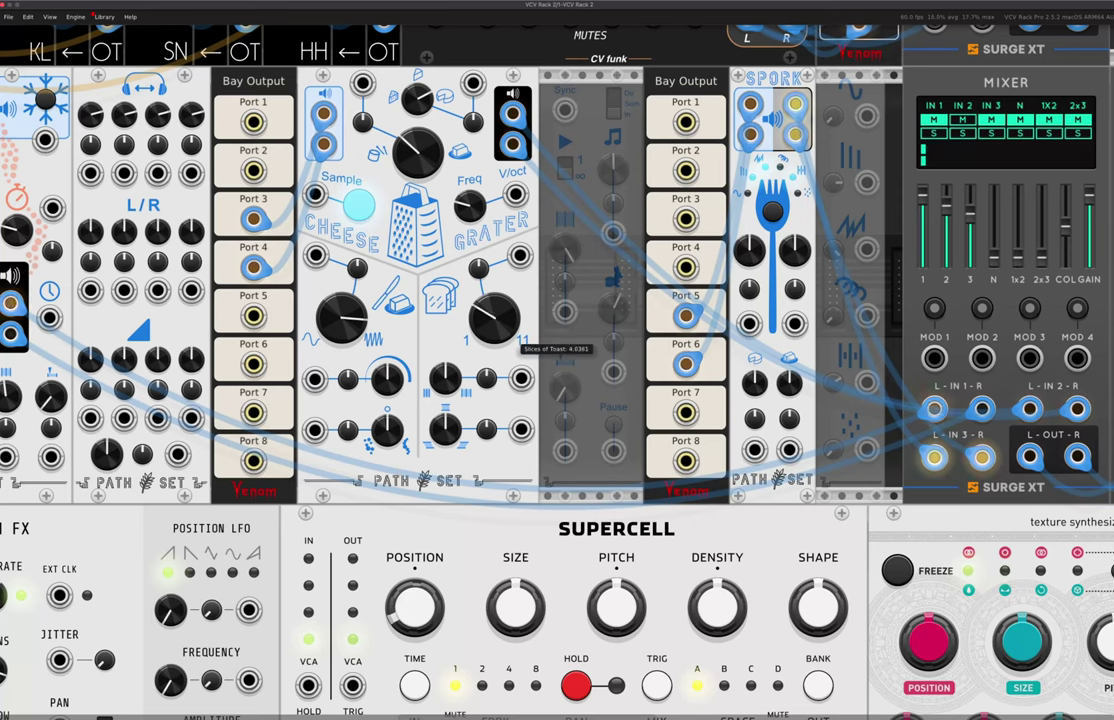
Raise the Cheese Grater's Slices of Toast to about 9.58 or higher, and sweep Consistency down to about -0.93 and back up
{"action": "left_click_drag", "start_coordinate": [490, 330], "coordinate": [485, 340]}
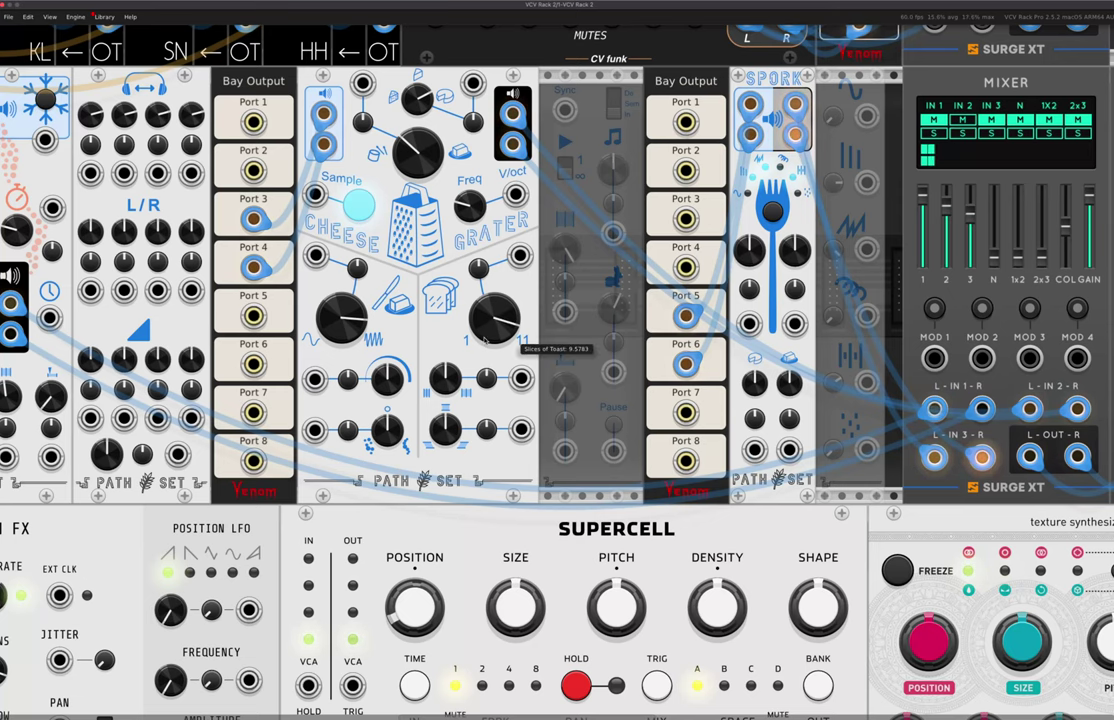
{"action": "left_click_drag", "start_coordinate": [420, 160], "coordinate": [420, 215]}
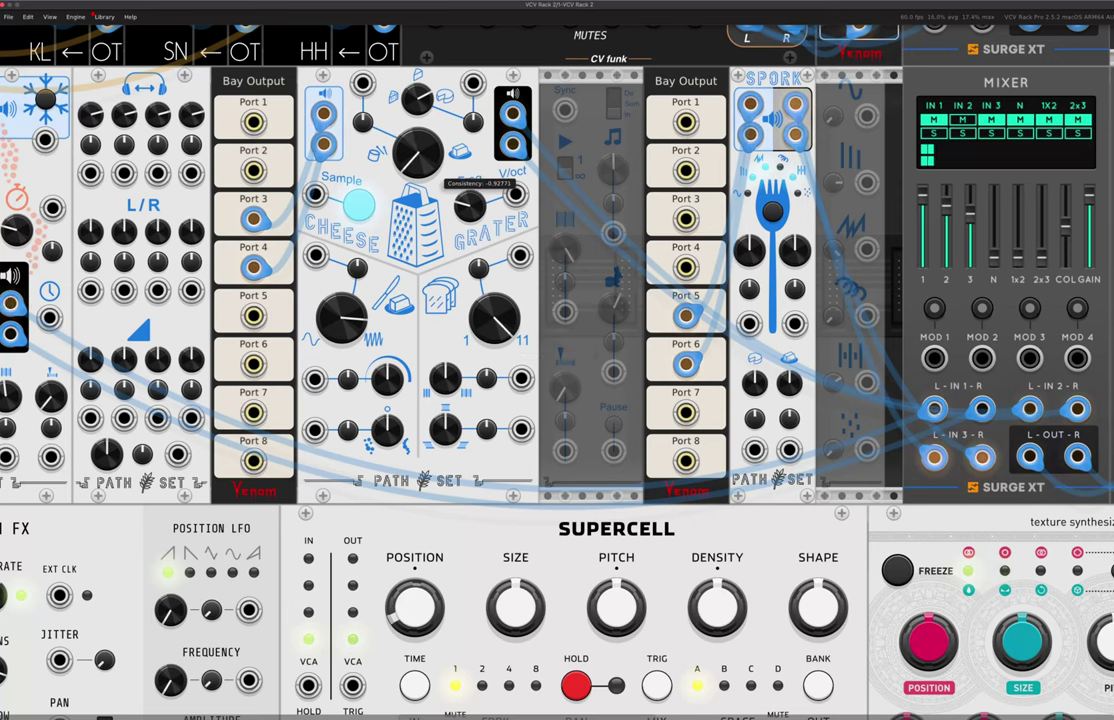
{"action": "mouse_move", "coordinate": [412, 155]}
{"action": "left_mouse_down"}
{"action": "mouse_move", "coordinate": [412, 80]}
{"action": "mouse_move", "coordinate": [412, 133]}
{"action": "left_mouse_up"}
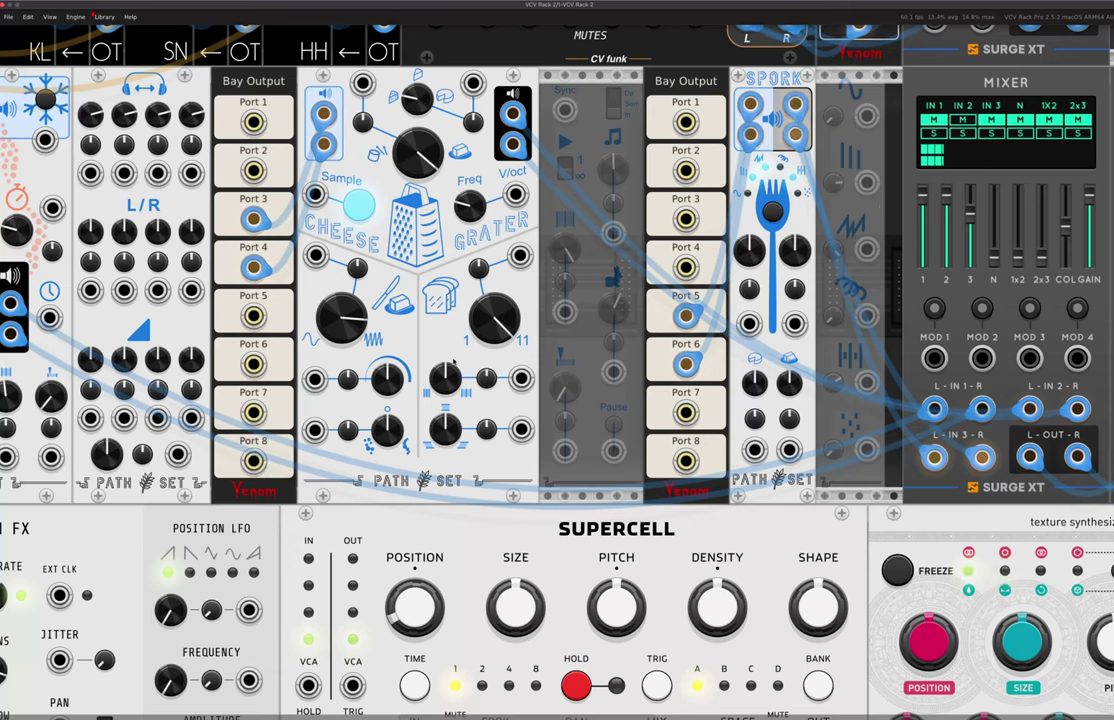
Raise the Cheese Grater's Spread Strength, lower Spread Randomness, and bring Consistency up to about -0.20
{"action": "left_click_drag", "start_coordinate": [446, 430], "coordinate": [446, 460]}
{"action": "left_click_drag", "start_coordinate": [387, 430], "coordinate": [390, 495]}
{"action": "left_click_drag", "start_coordinate": [387, 378], "coordinate": [387, 368]}
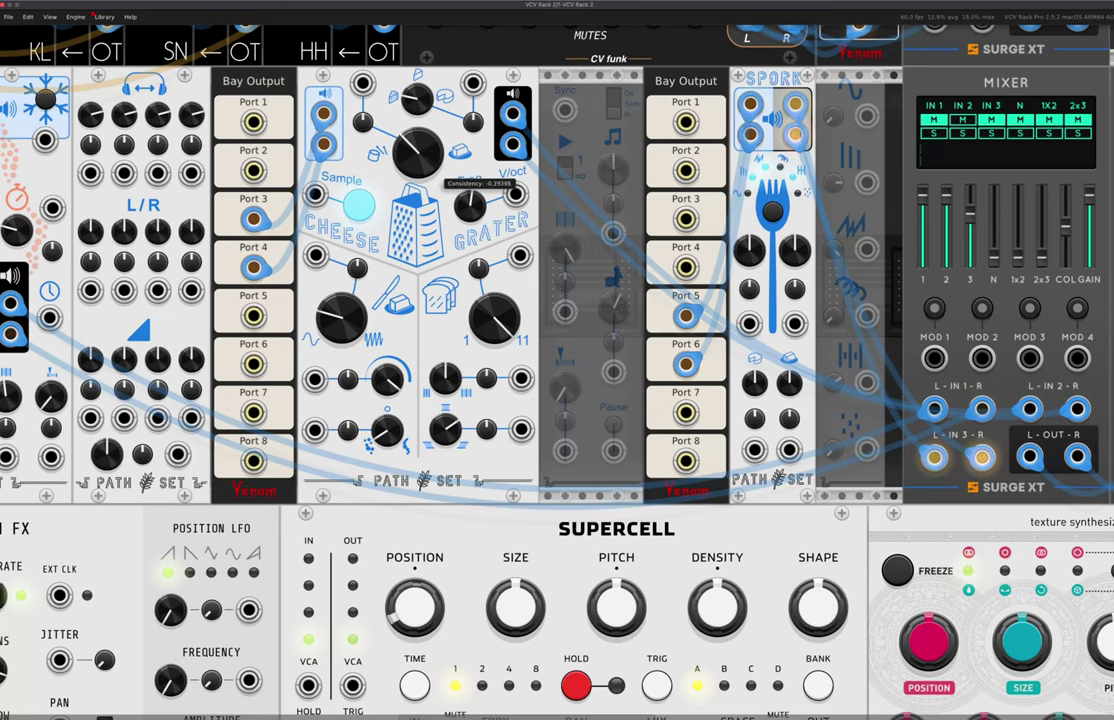
{"action": "mouse_move", "coordinate": [418, 153]}
{"action": "left_mouse_down"}
{"action": "mouse_move", "coordinate": [418, 120]}
{"action": "mouse_move", "coordinate": [418, 140]}
{"action": "left_mouse_up"}
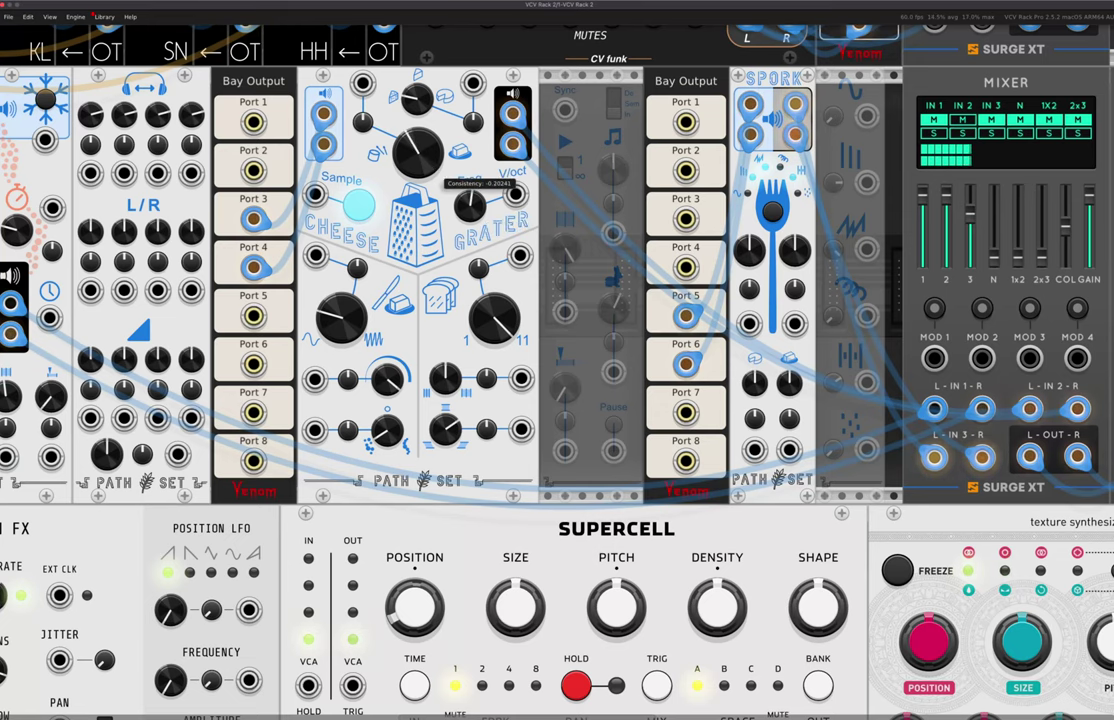
Set the Cheese Grater's Grain Size to about 0.69, sweep it down to about -0.92 and raise it again
{"action": "left_click_drag", "start_coordinate": [469, 199], "coordinate": [469, 215]}
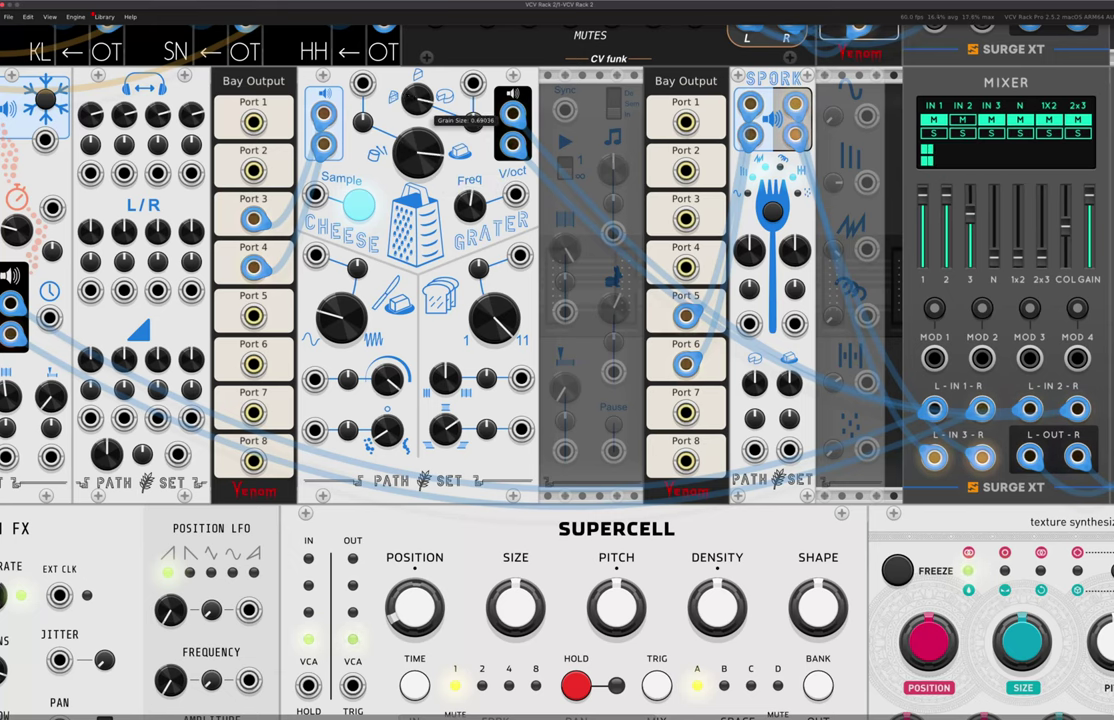
{"action": "left_click_drag", "start_coordinate": [417, 98], "coordinate": [417, 129]}
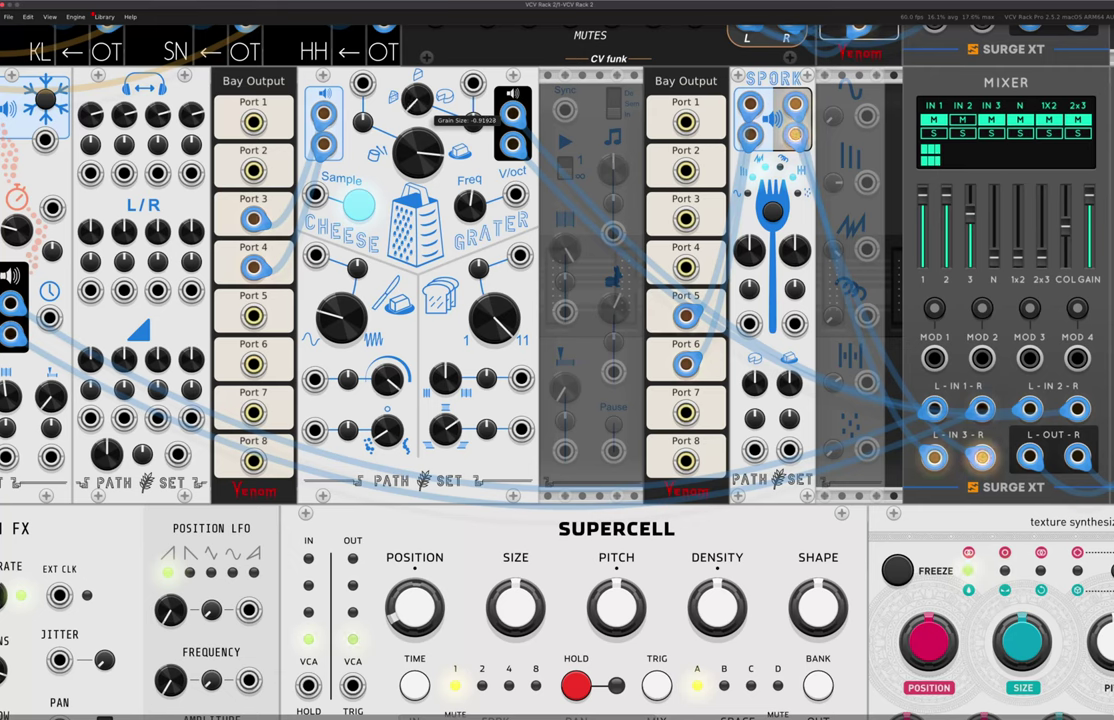
{"action": "left_click_drag", "start_coordinate": [417, 129], "coordinate": [417, 110]}
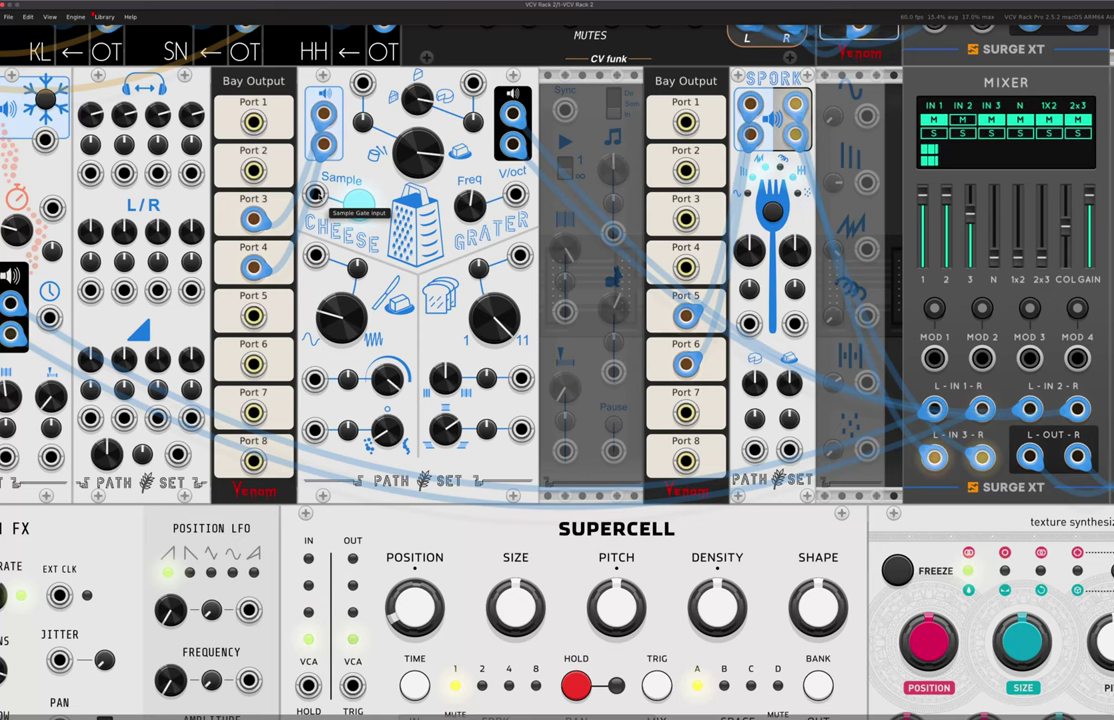
Patch a gate output of the GATE-SEQ-64 into the Cheese Grater's Sample gate input
{"action": "left_click", "coordinate": [316, 194]}
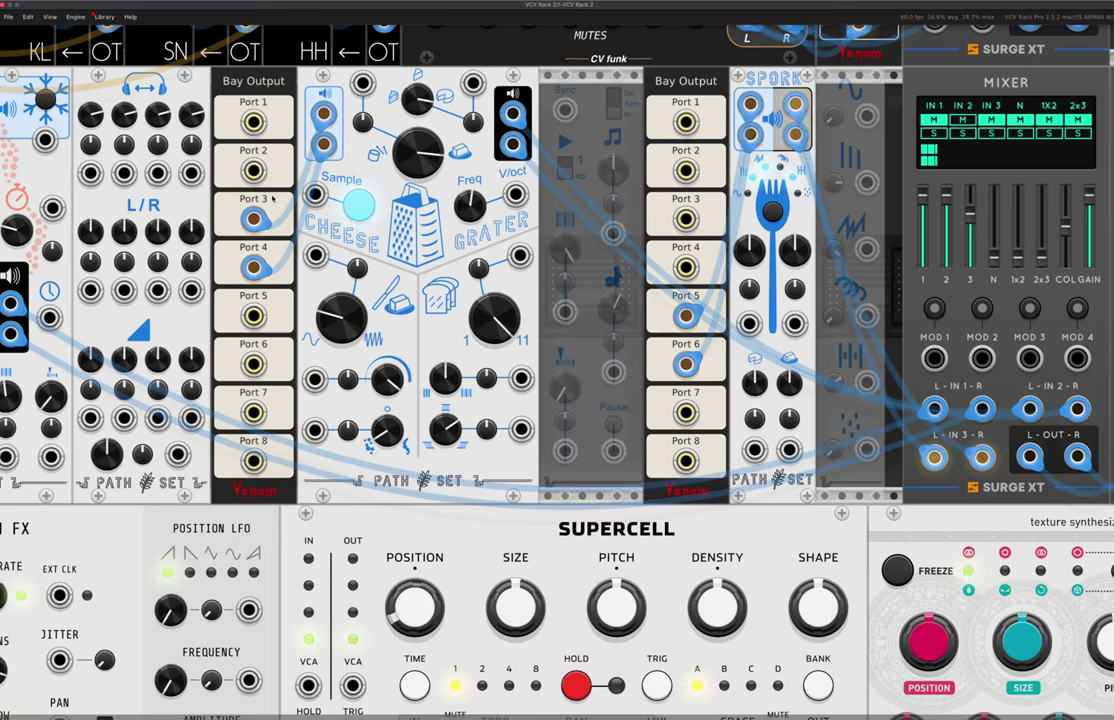
{"action": "left_click", "coordinate": [315, 195]}
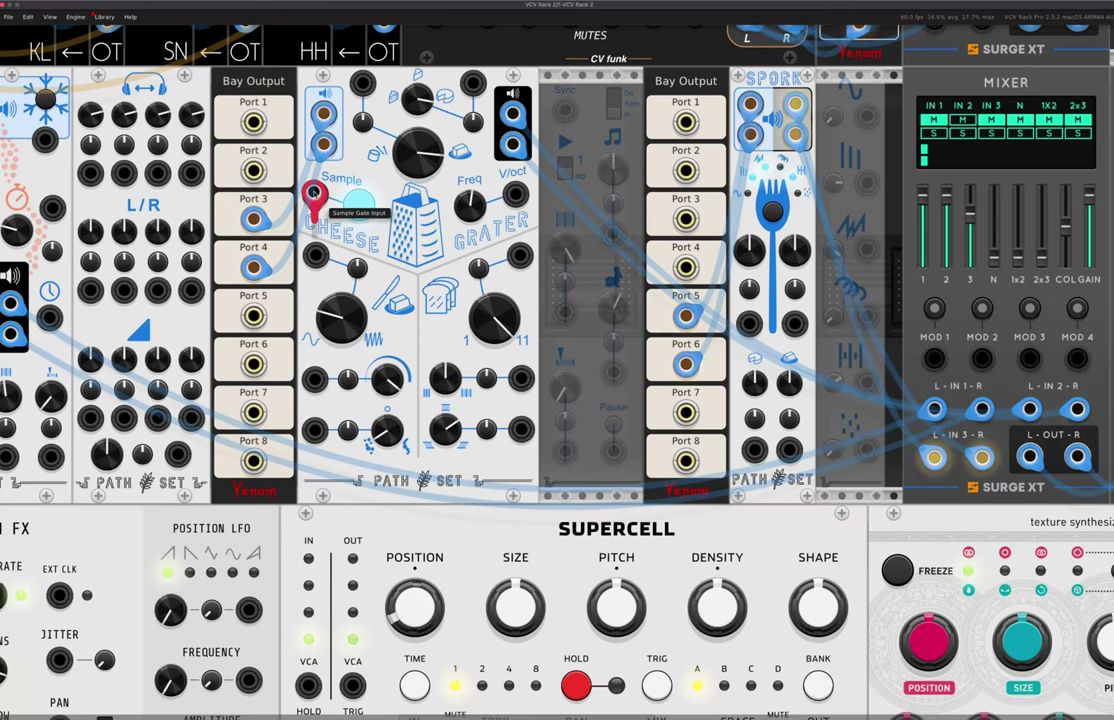
{"action": "scroll", "coordinate": [352, 200], "scroll_direction": "up", "scroll_amount": 5}
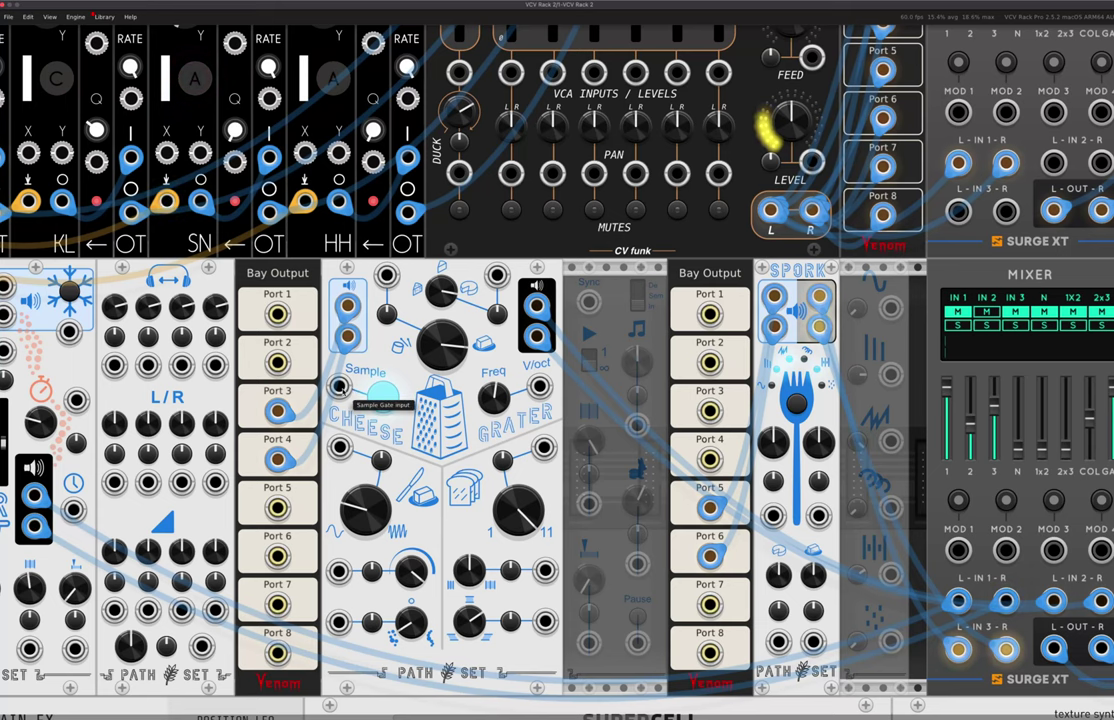
{"action": "scroll", "coordinate": [381, 396], "scroll_direction": "up", "scroll_amount": 3}
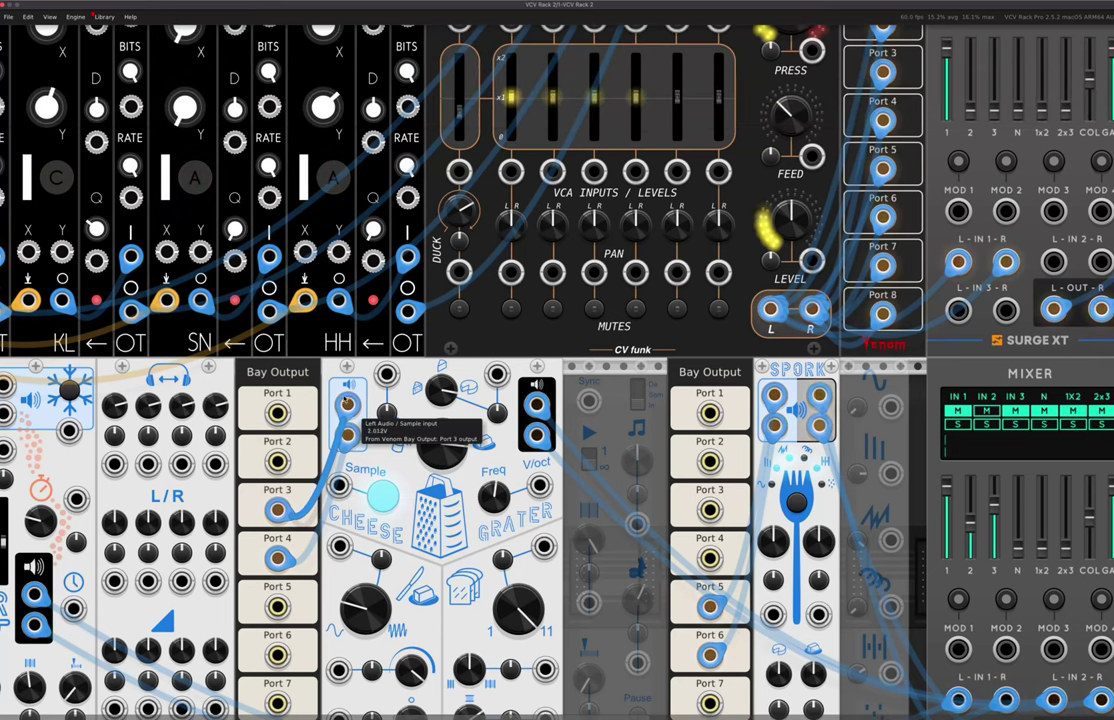
{"action": "scroll", "coordinate": [288, 147], "scroll_direction": "left", "scroll_amount": 6}
{"action": "scroll", "coordinate": [288, 147], "scroll_direction": "up", "scroll_amount": 3}
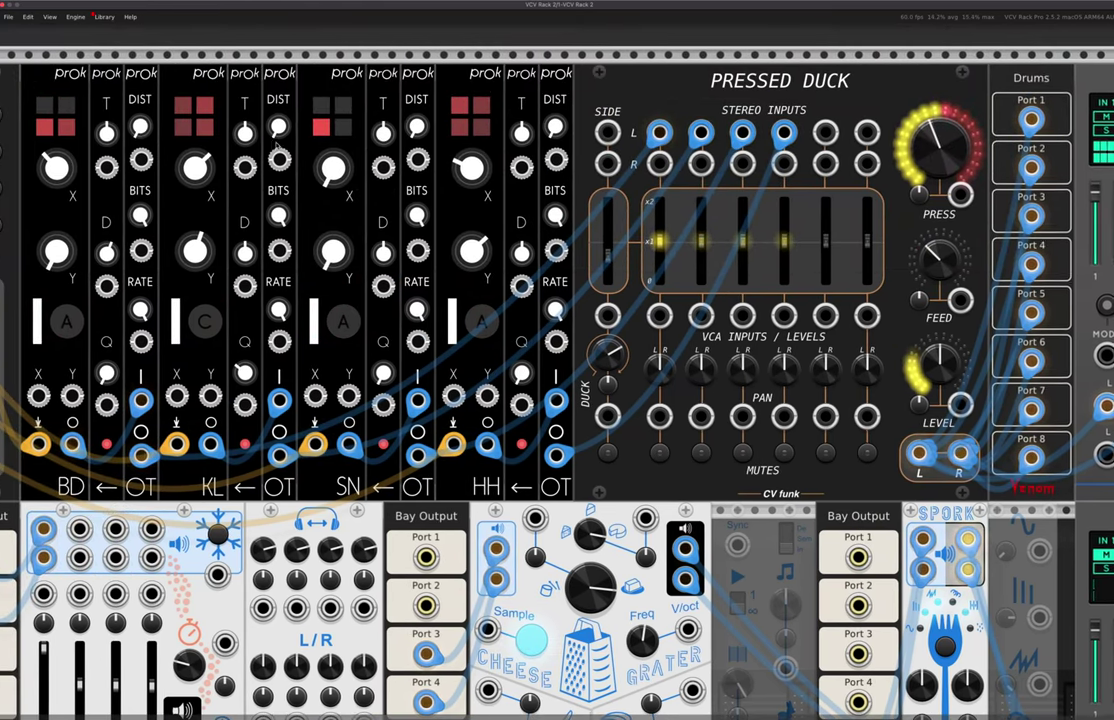
{"action": "scroll", "coordinate": [288, 147], "scroll_direction": "left", "scroll_amount": 5}
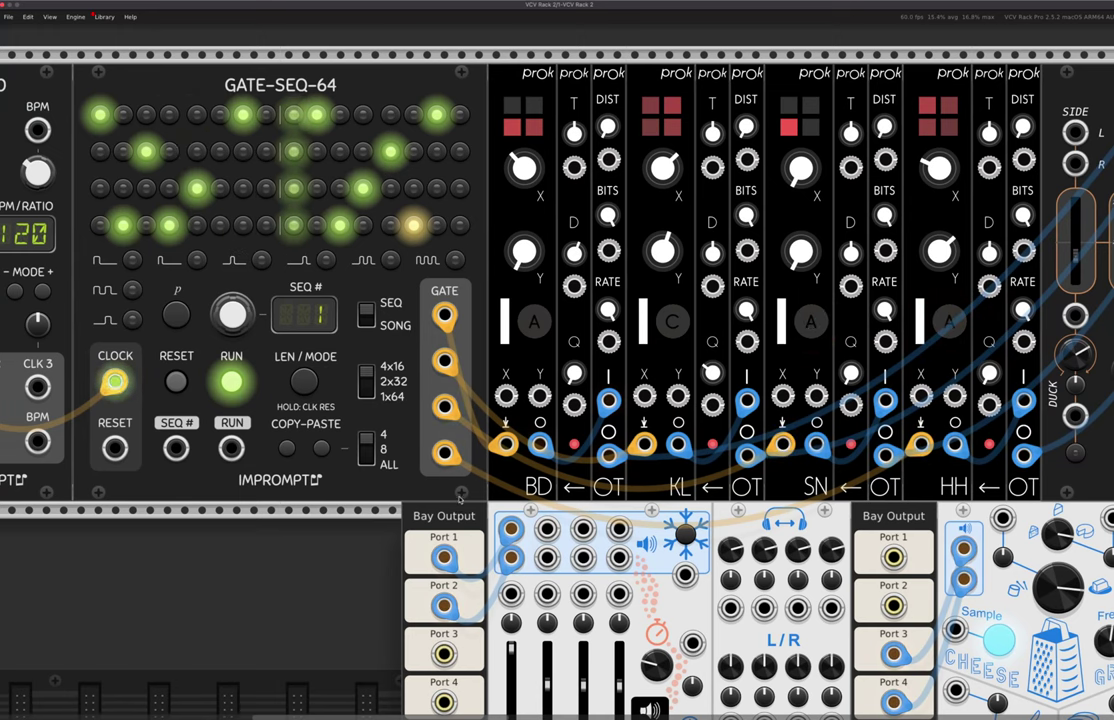
{"action": "scroll", "coordinate": [416, 460], "scroll_direction": "down", "scroll_amount": 1}
{"action": "scroll", "coordinate": [416, 460], "scroll_direction": "down", "scroll_amount": 1}
{"action": "scroll", "coordinate": [416, 460], "scroll_direction": "right", "scroll_amount": 3}
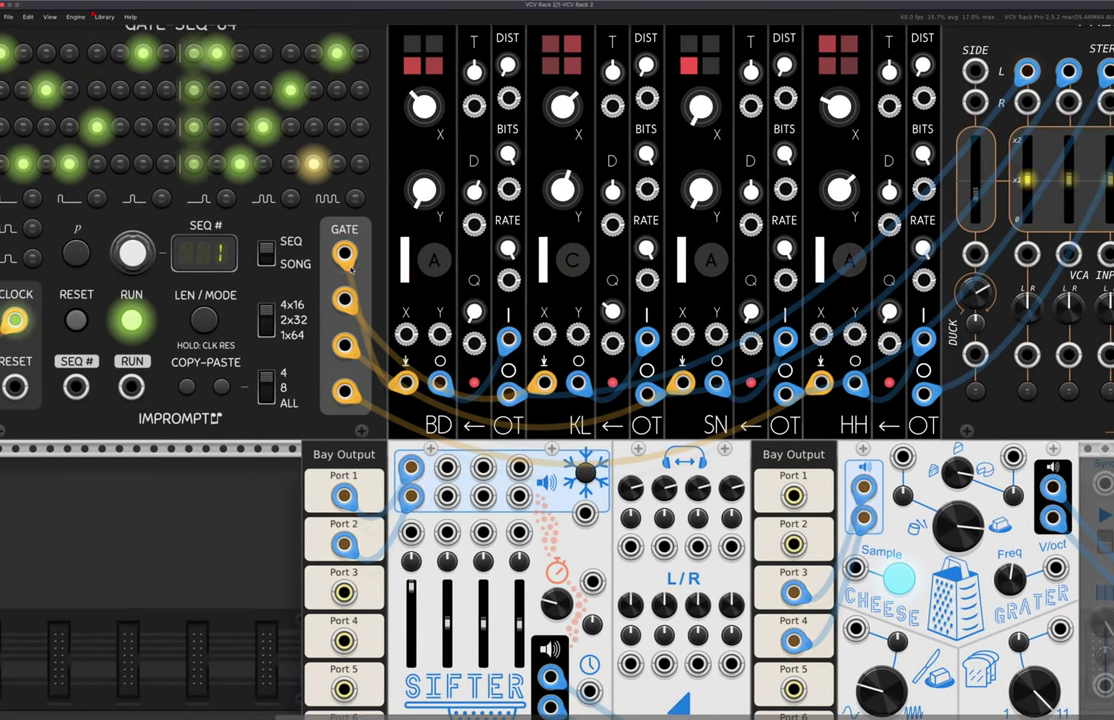
{"action": "scroll", "coordinate": [350, 372], "scroll_direction": "left", "scroll_amount": 1}
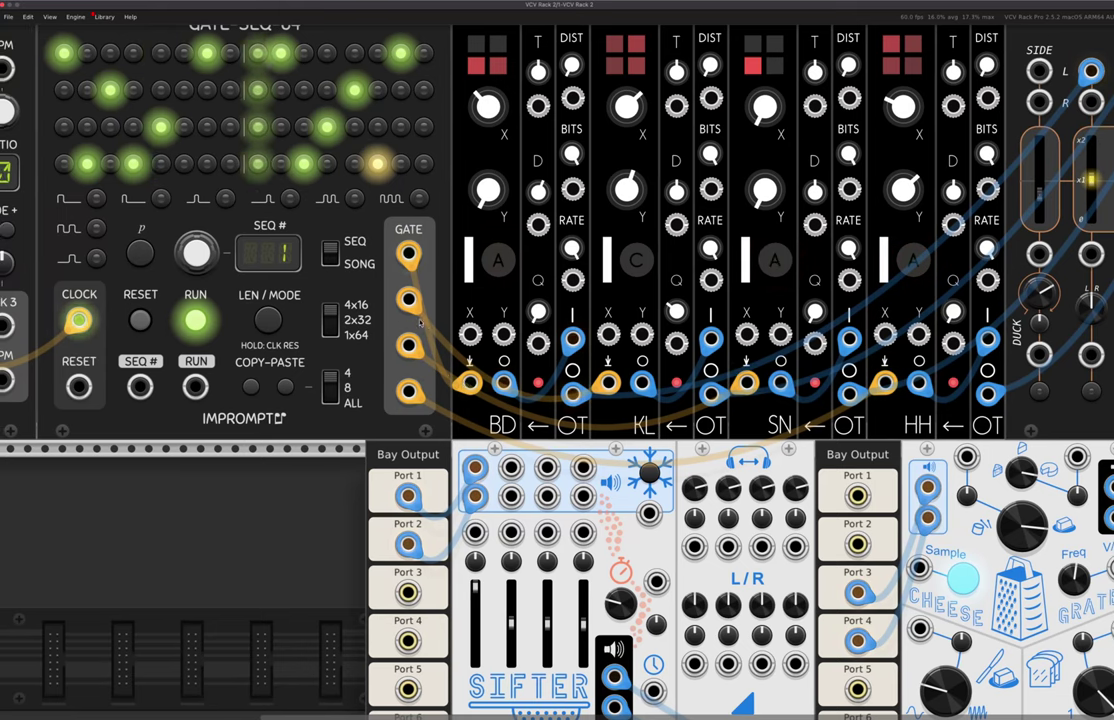
{"action": "left_click_drag", "start_coordinate": [470, 383], "coordinate": [880, 602]}
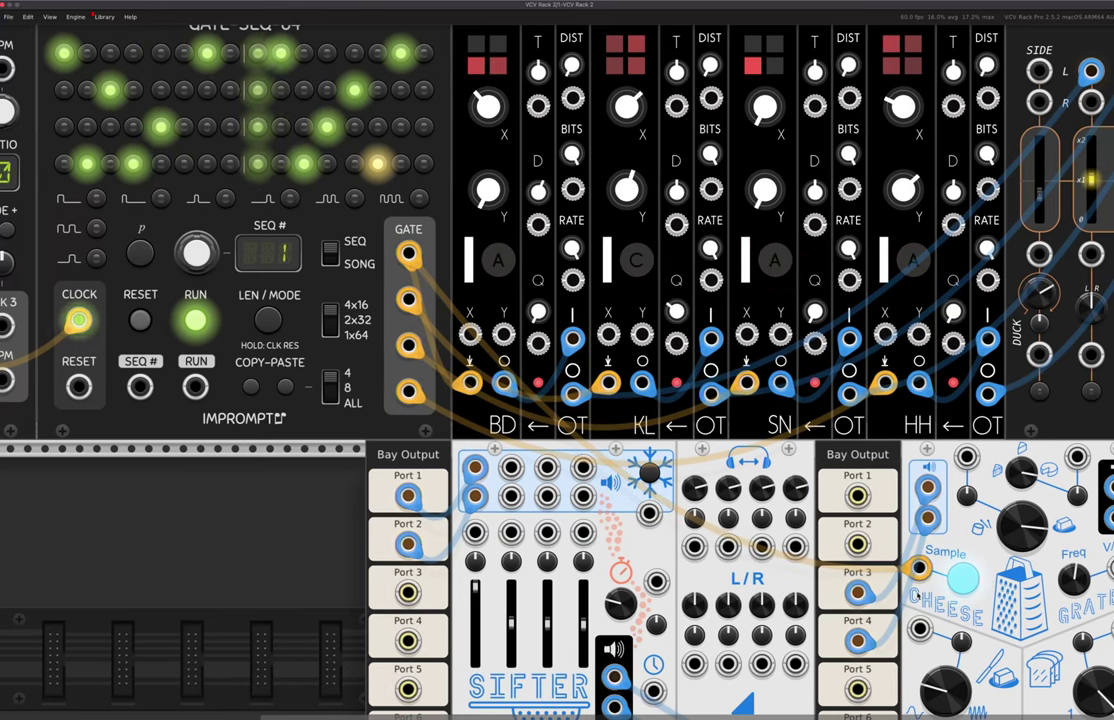
Set the Cheese Grater's Slices of Toast to about 3.30, Spread Strength to about 0.24 and grain frequency to about 148 Hz
{"action": "scroll", "coordinate": [920, 567], "scroll_direction": "right", "scroll_amount": 10}
{"action": "scroll", "coordinate": [660, 560], "scroll_direction": "down", "scroll_amount": 2}
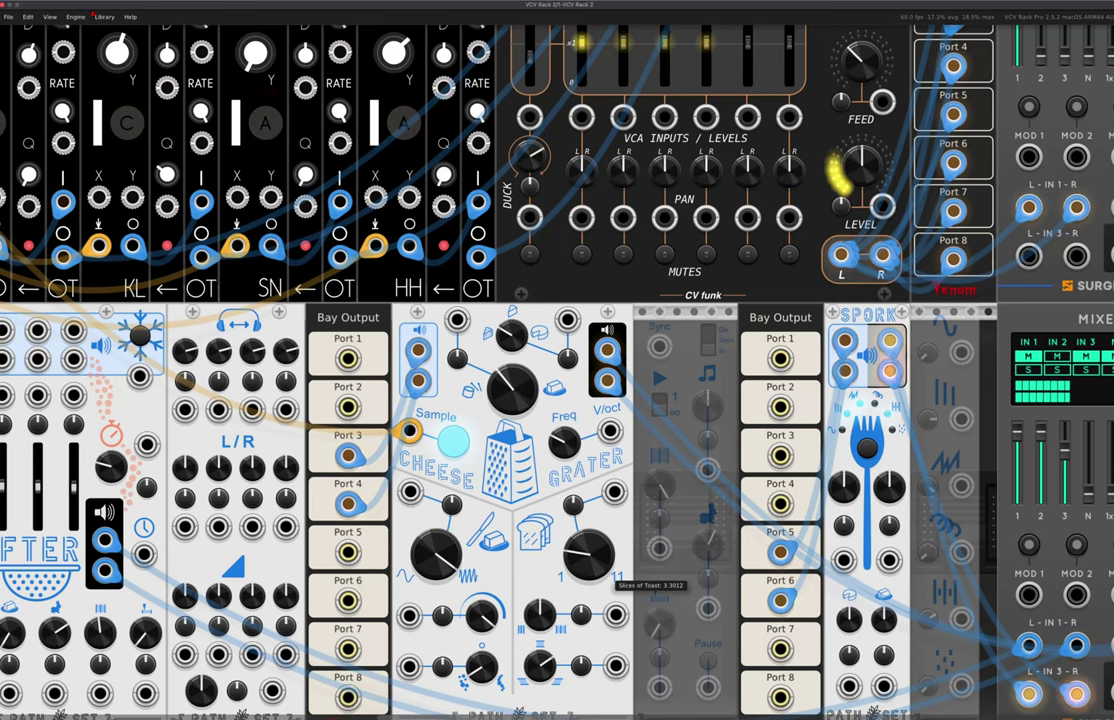
{"action": "scroll", "coordinate": [494, 570], "scroll_direction": "down", "scroll_amount": 2}
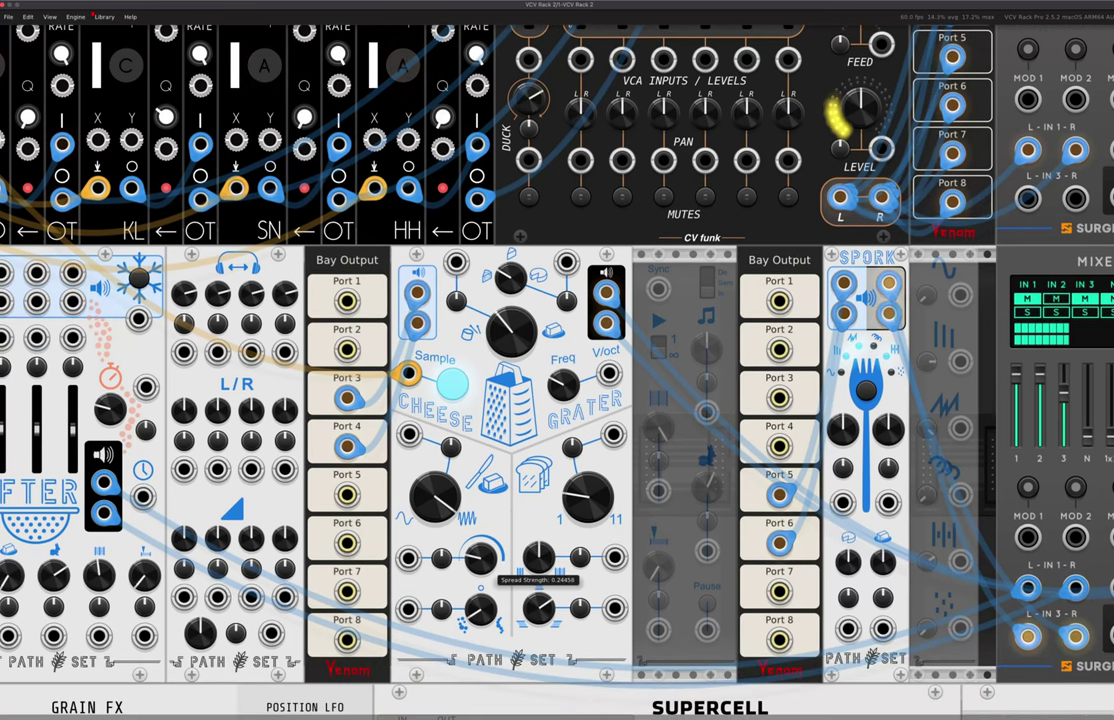
{"action": "left_click_drag", "start_coordinate": [565, 387], "coordinate": [565, 307]}
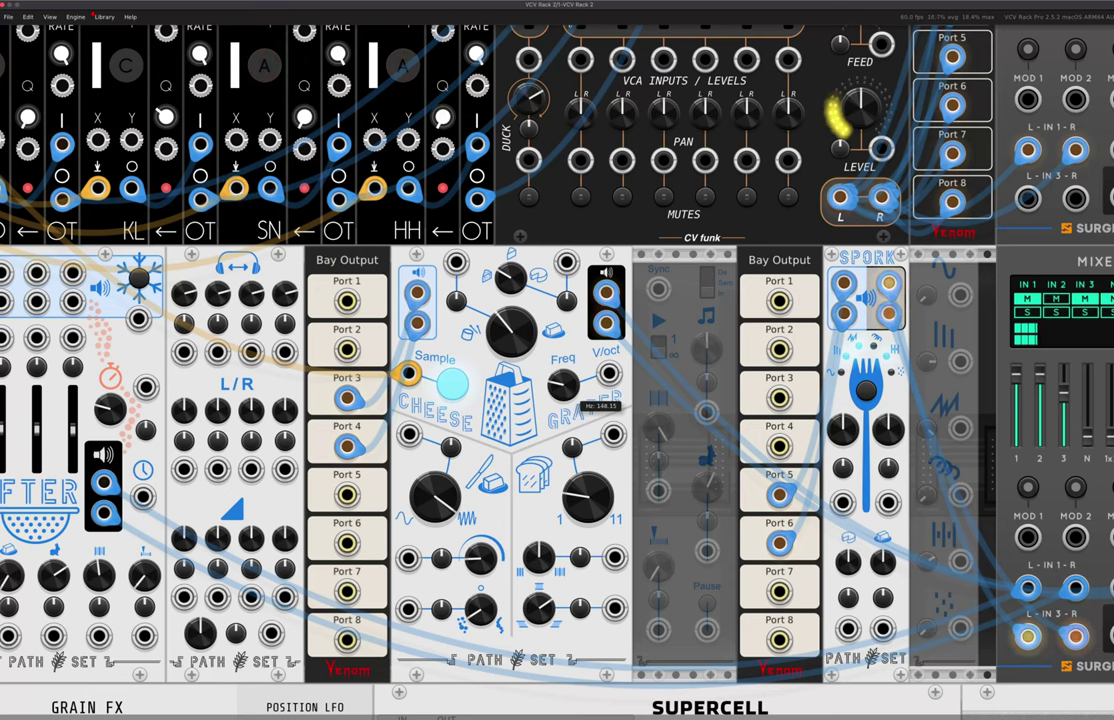
{"action": "mouse_move", "coordinate": [540, 566]}
{"action": "left_click_drag", "start_coordinate": [529, 566], "coordinate": [529, 640]}
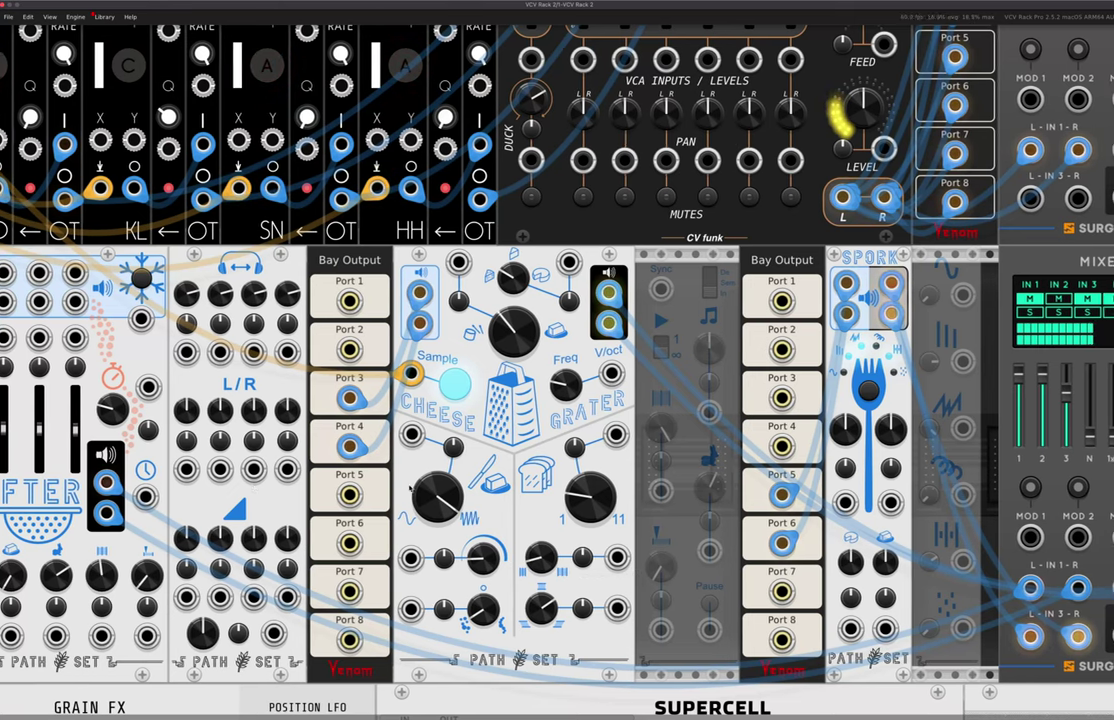
Set the Cheese Grater's Spread Rate to about 0.66
{"action": "scroll", "coordinate": [140, 150], "scroll_direction": "left", "scroll_amount": 5}
{"action": "scroll", "coordinate": [140, 150], "scroll_direction": "left", "scroll_amount": 5}
{"action": "scroll", "coordinate": [140, 150], "scroll_direction": "up", "scroll_amount": 4}
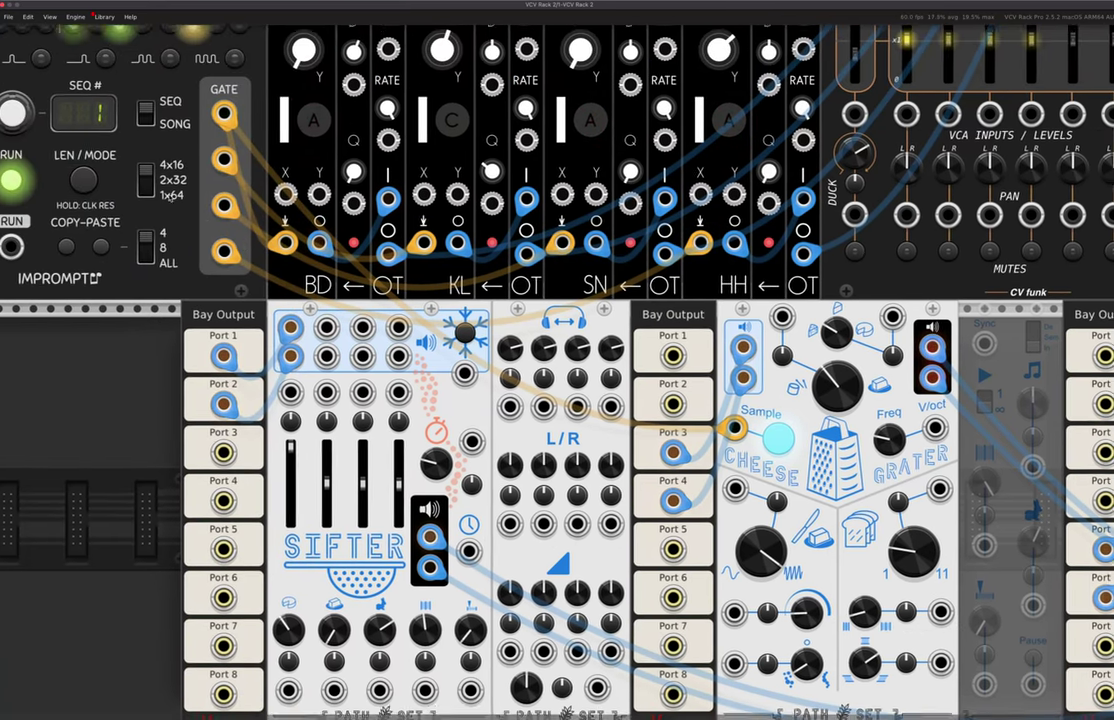
{"action": "scroll", "coordinate": [413, 325], "scroll_direction": "down", "scroll_amount": 6}
{"action": "scroll", "coordinate": [413, 325], "scroll_direction": "right", "scroll_amount": 6}
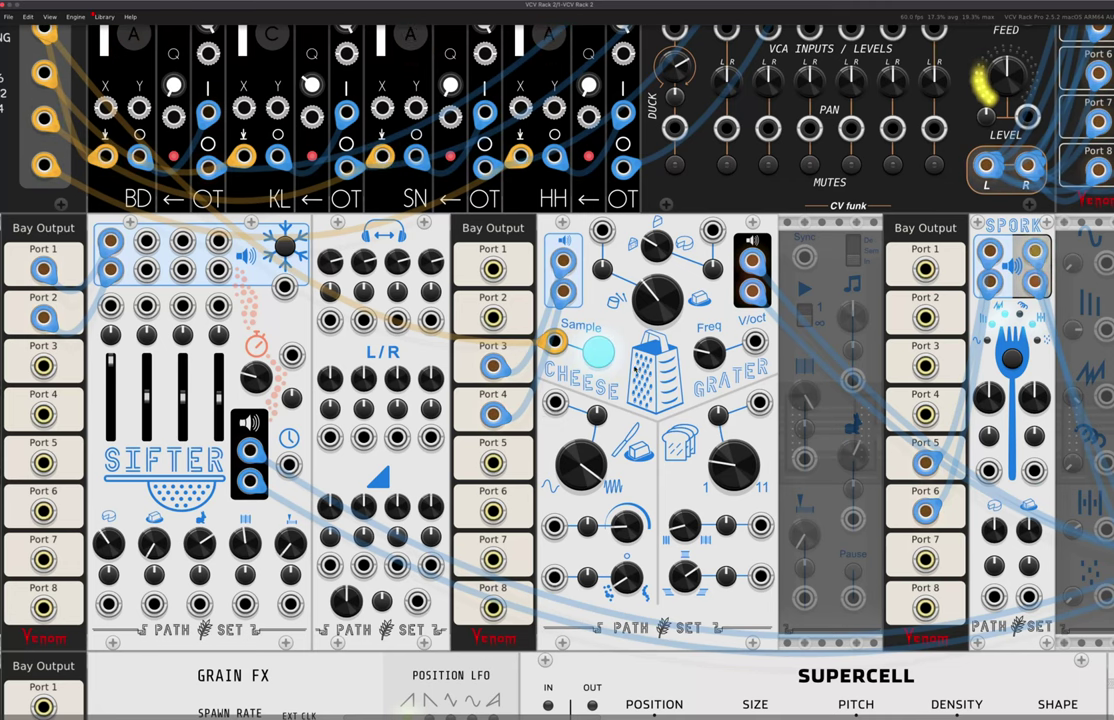
{"action": "scroll", "coordinate": [445, 488], "scroll_direction": "right", "scroll_amount": 5}
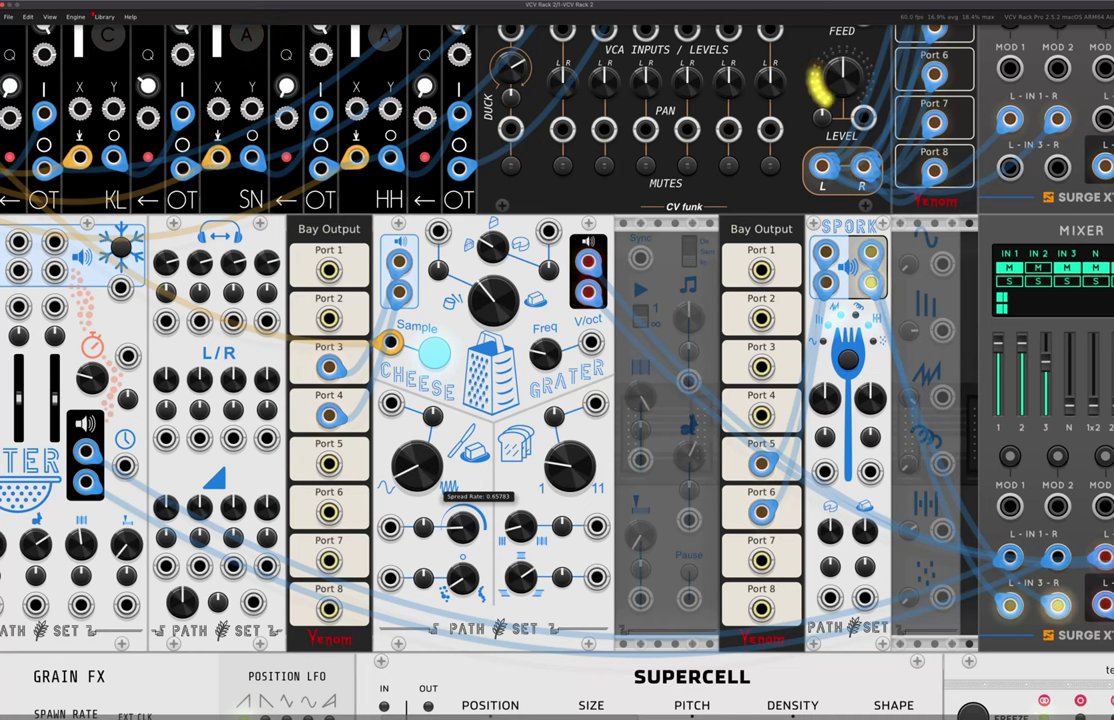
Readjust the Cheese Grater's Consistency, raise Slices of Toast, and set the grain frequency to about 1215 Hz
{"action": "left_click_drag", "start_coordinate": [507, 301], "coordinate": [507, 100]}
{"action": "left_click_drag", "start_coordinate": [489, 241], "coordinate": [489, 161]}
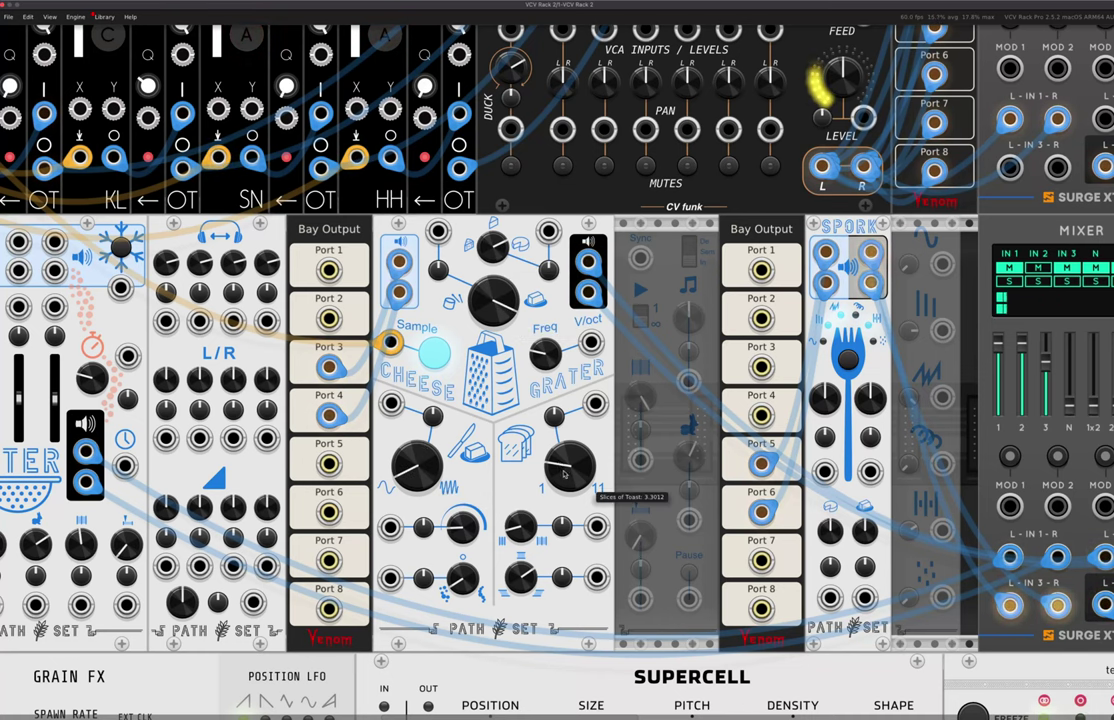
{"action": "left_click_drag", "start_coordinate": [574, 468], "coordinate": [574, 368]}
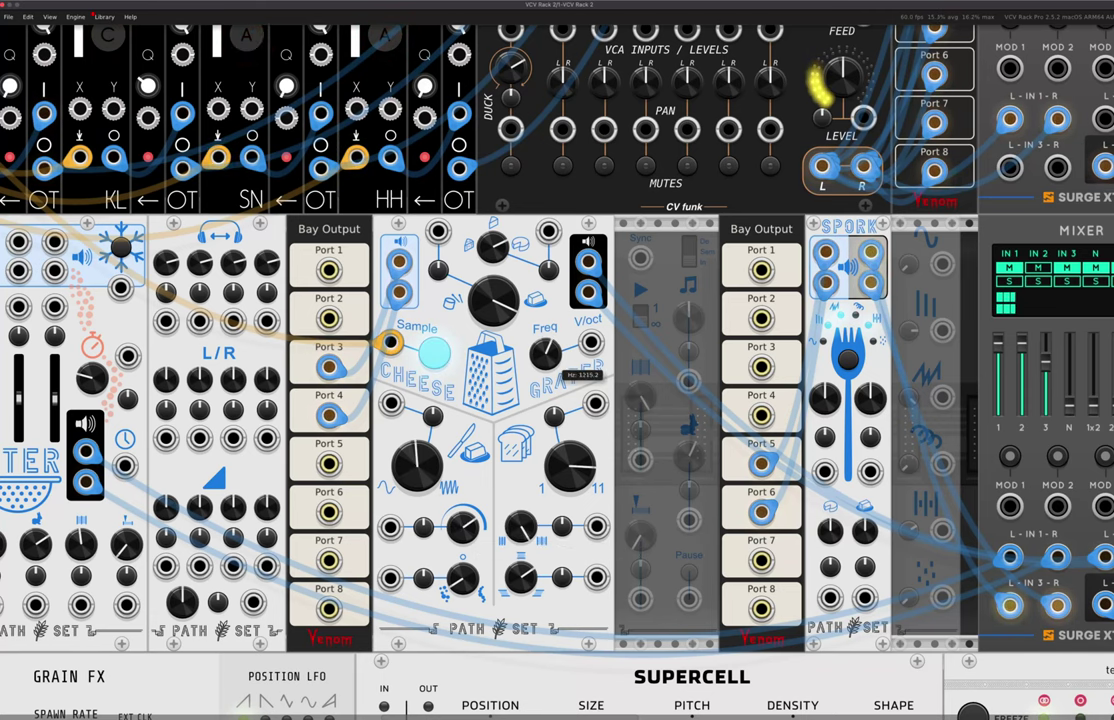
Unplug the gate cable from the Cheese Grater's Sample input and capture the drums manually, with Grain Size about 0.24 and Consistency about 0.18
{"action": "left_click", "coordinate": [437, 355]}
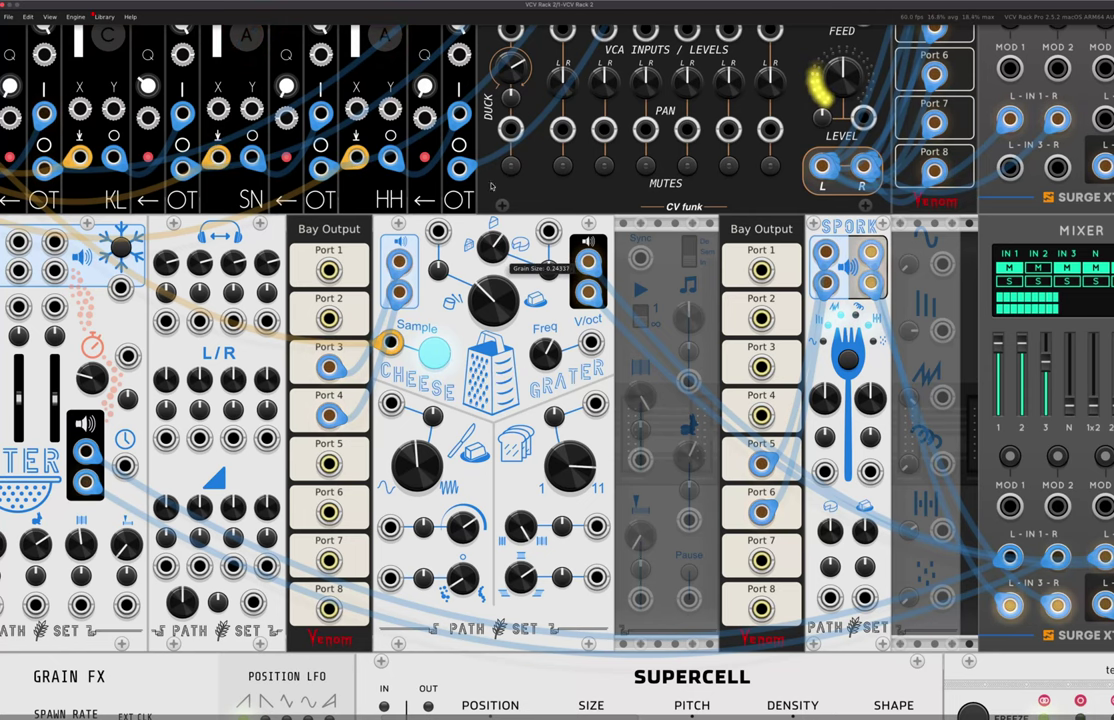
{"action": "left_click_drag", "start_coordinate": [390, 343], "coordinate": [386, 422]}
{"action": "left_click", "coordinate": [434, 353]}
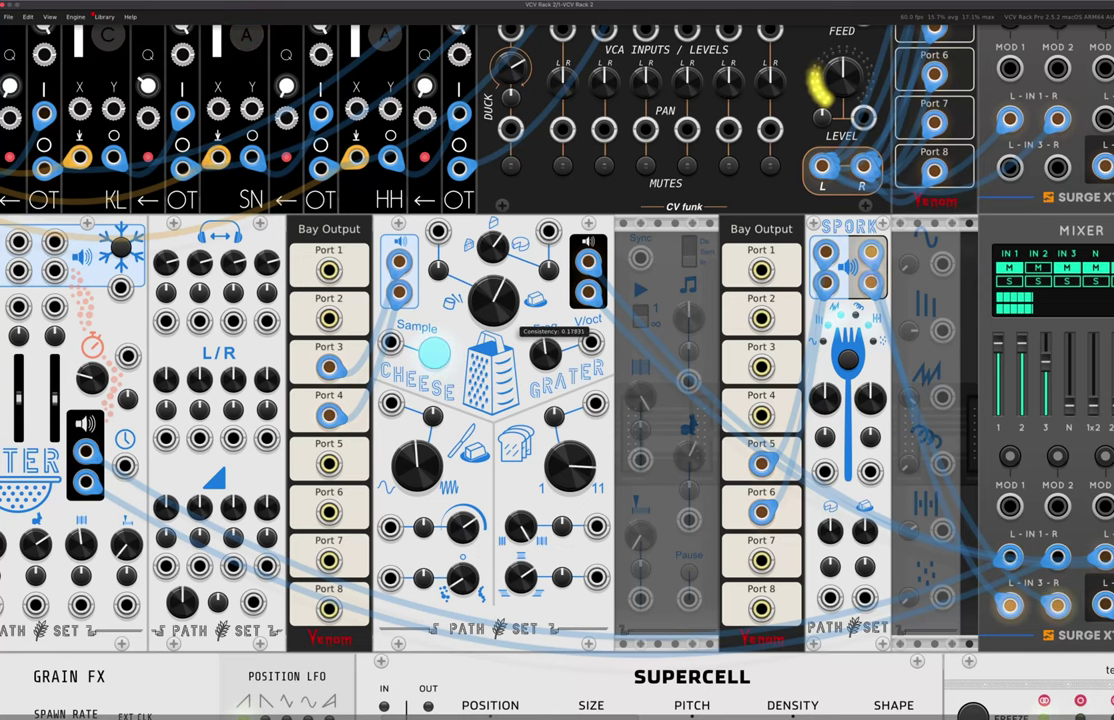
Lower the Cheese Grater's Grain Size and Slices of Toast, and raise Spread Randomness through about -0.54
{"action": "left_click_drag", "start_coordinate": [493, 247], "coordinate": [493, 274]}
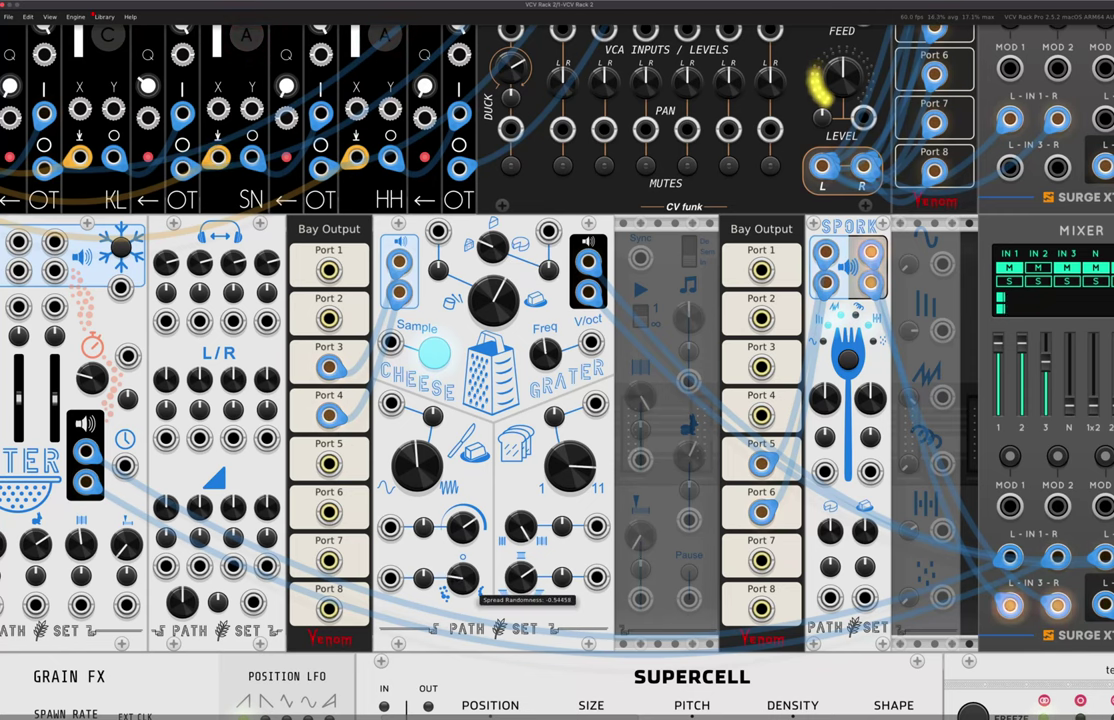
{"action": "left_click_drag", "start_coordinate": [475, 527], "coordinate": [475, 575]}
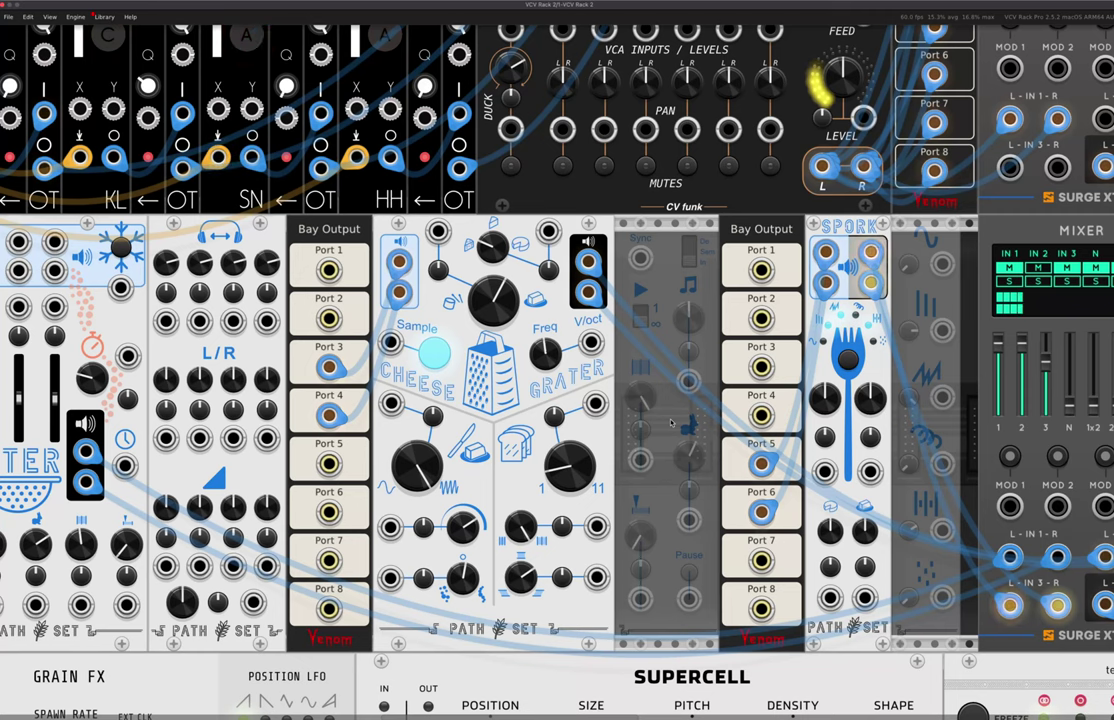
Take the Cheese Grater's expander out of bypass and adjust its Pitching, Length and Start
{"action": "right_click", "coordinate": [671, 423]}
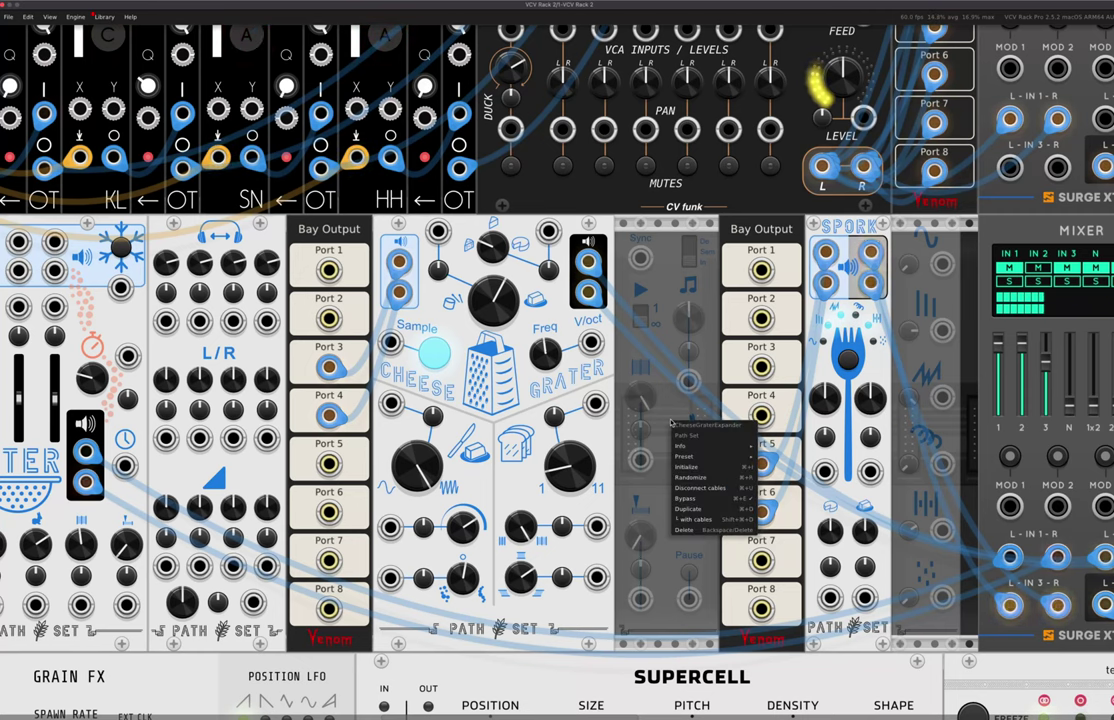
{"action": "left_click", "coordinate": [707, 500]}
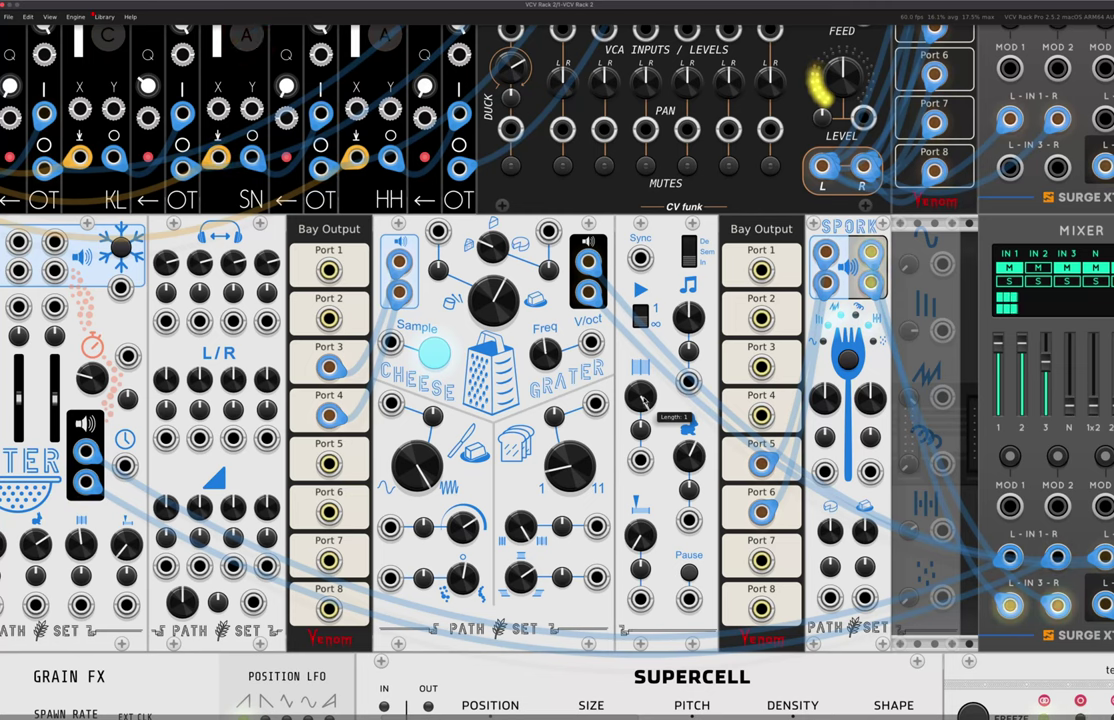
{"action": "left_click_drag", "start_coordinate": [689, 456], "coordinate": [689, 570]}
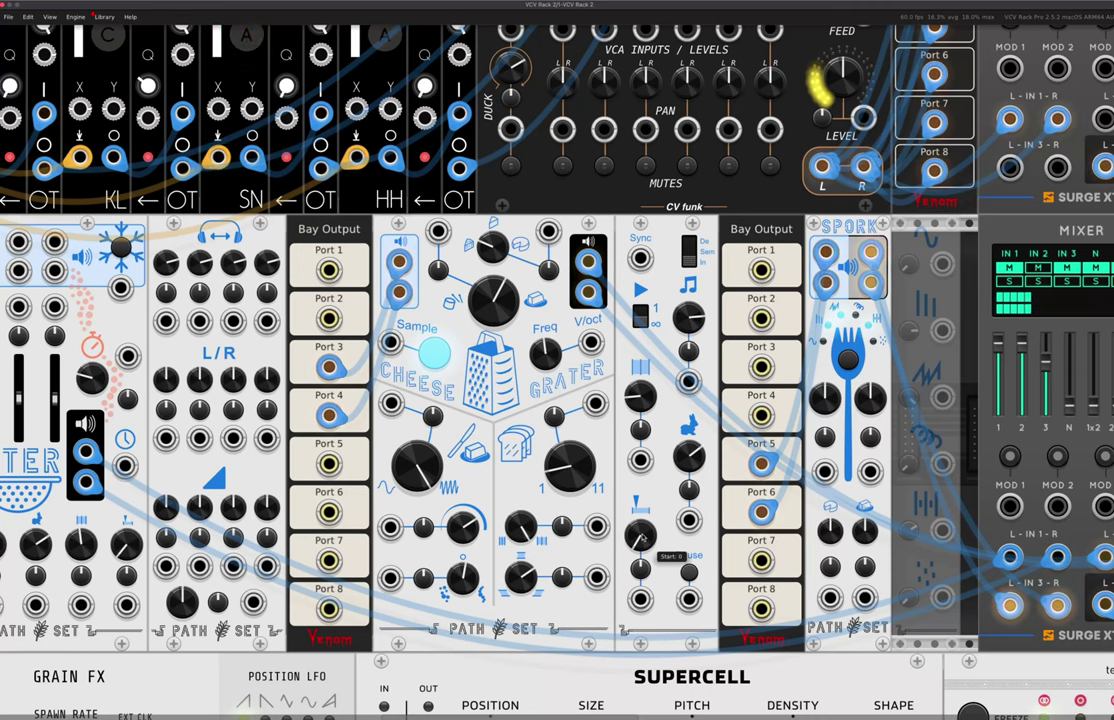
{"action": "left_click_drag", "start_coordinate": [689, 572], "coordinate": [689, 562]}
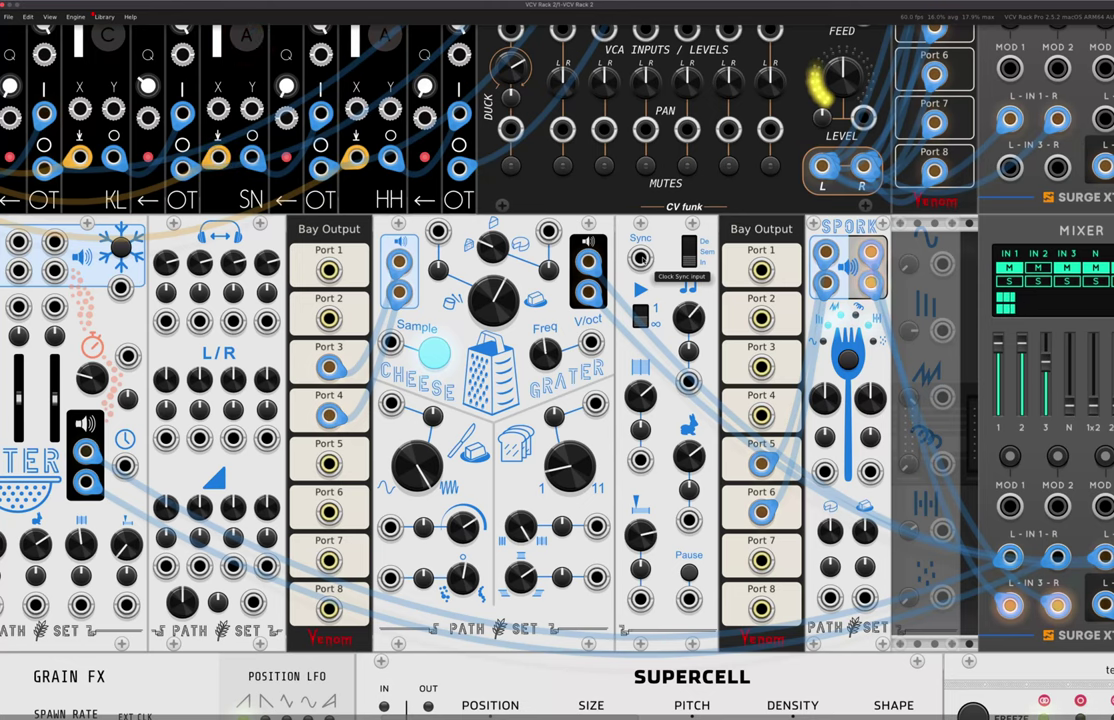
Patch CLKD's CLK 1 output into the Cheese Grater expander's Clock Sync input and lower the expander's Pitching
{"action": "left_click_drag", "start_coordinate": [640, 257], "coordinate": [5, 25]}
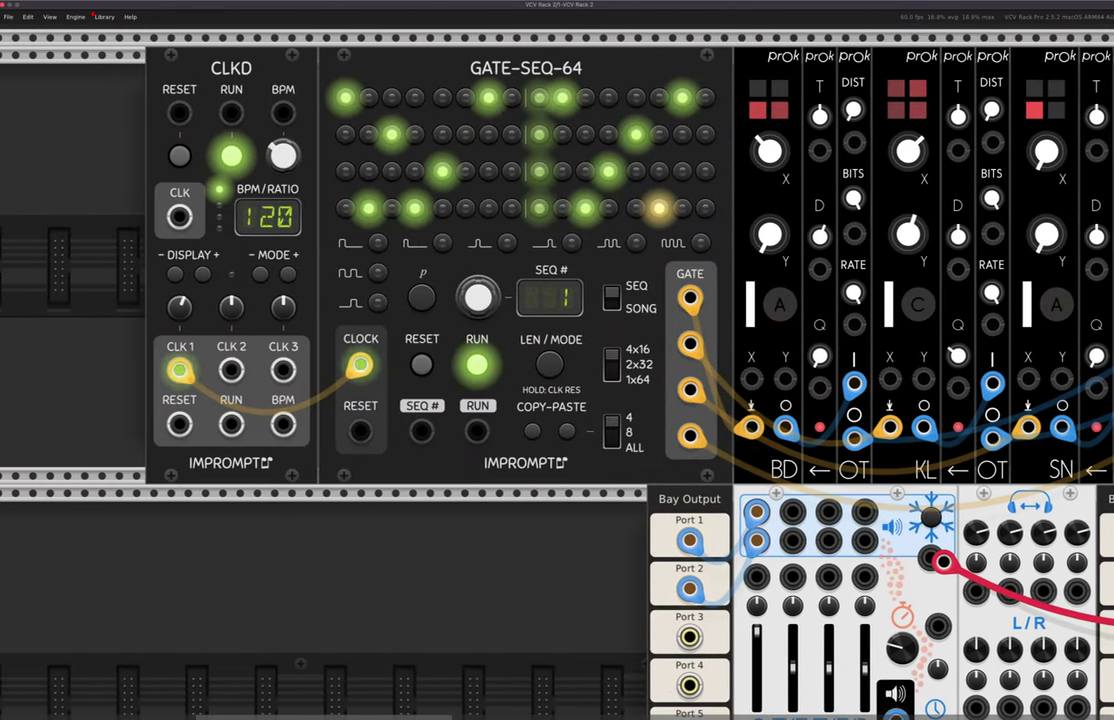
{"action": "scroll", "coordinate": [617, 492], "scroll_direction": "left", "scroll_amount": 3}
{"action": "left_click_drag", "start_coordinate": [942, 562], "coordinate": [300, 370]}
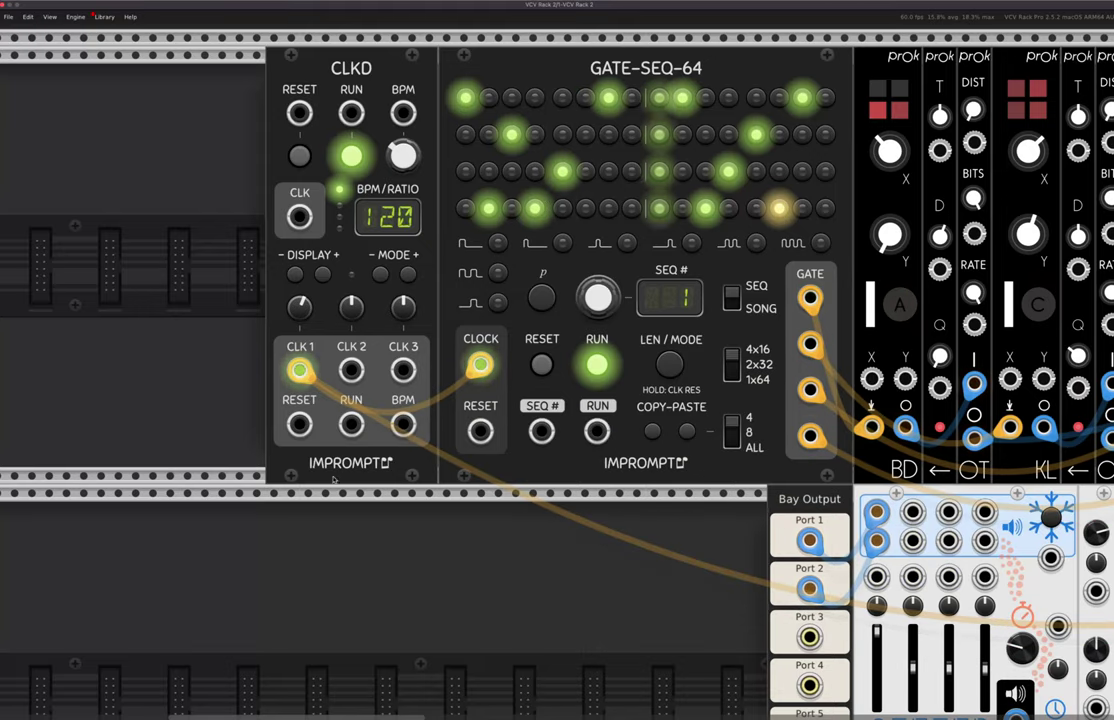
{"action": "scroll", "coordinate": [333, 481], "scroll_direction": "right", "scroll_amount": 10}
{"action": "scroll", "coordinate": [333, 481], "scroll_direction": "down", "scroll_amount": 2}
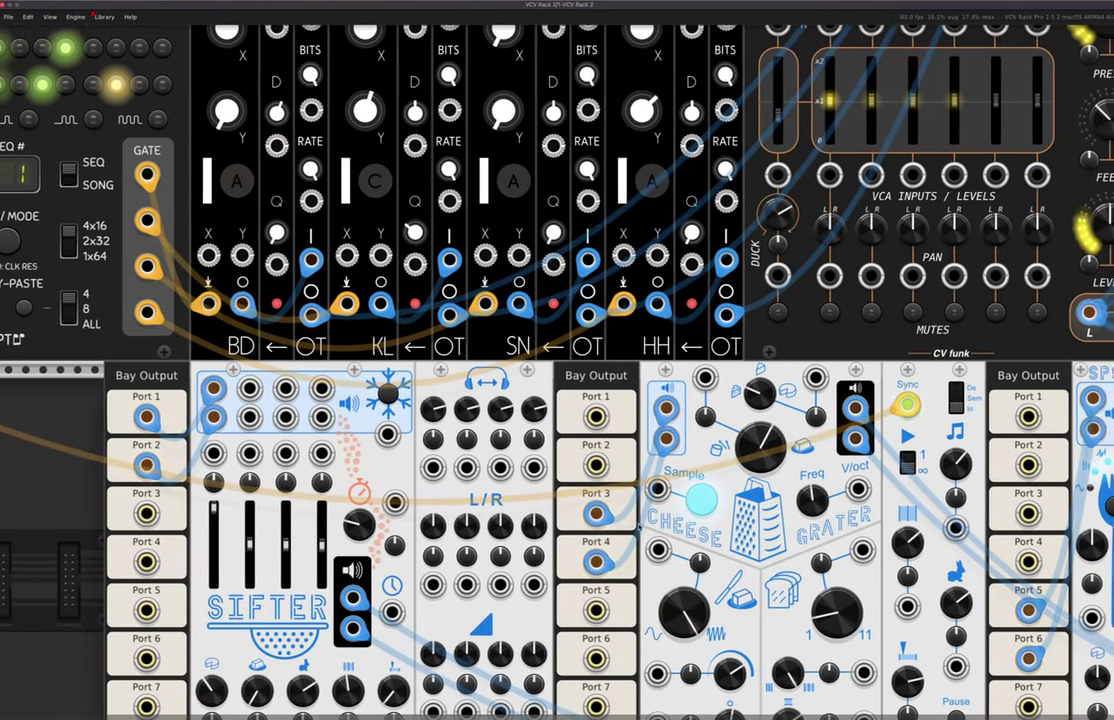
{"action": "scroll", "coordinate": [640, 525], "scroll_direction": "right", "scroll_amount": 2}
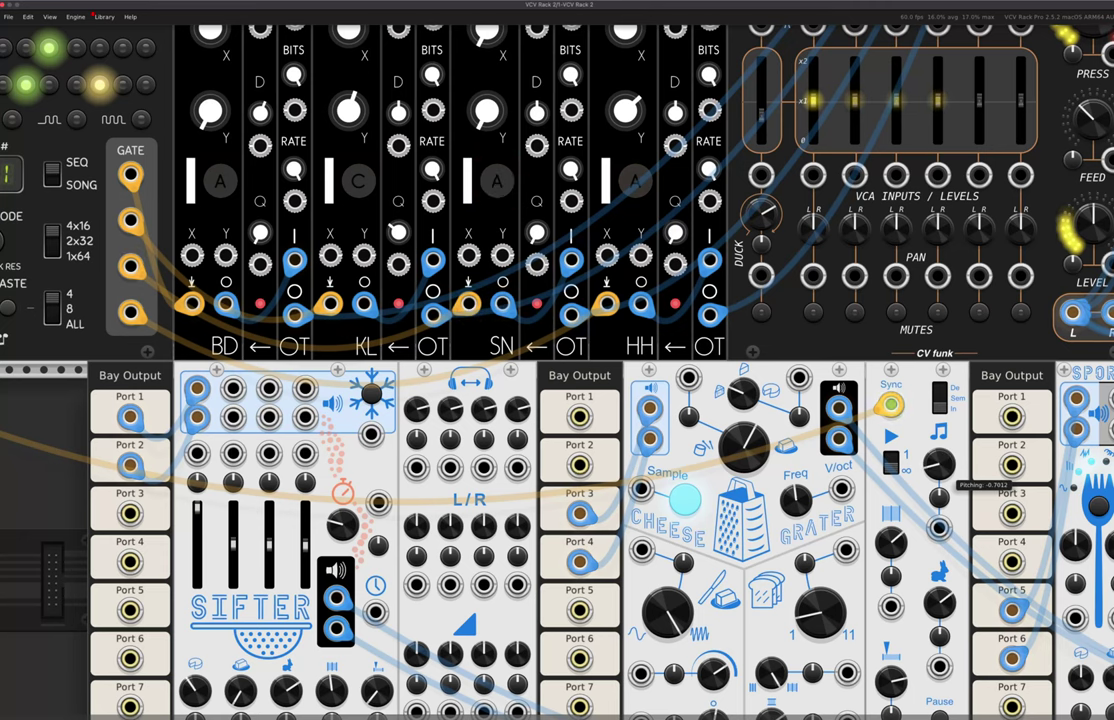
Set the Cheese Grater expander's Start to about 0.76 and unplug the clock cable from its Sync input
{"action": "scroll", "coordinate": [945, 475], "scroll_direction": "down", "scroll_amount": 2}
{"action": "scroll", "coordinate": [945, 475], "scroll_direction": "right", "scroll_amount": 1}
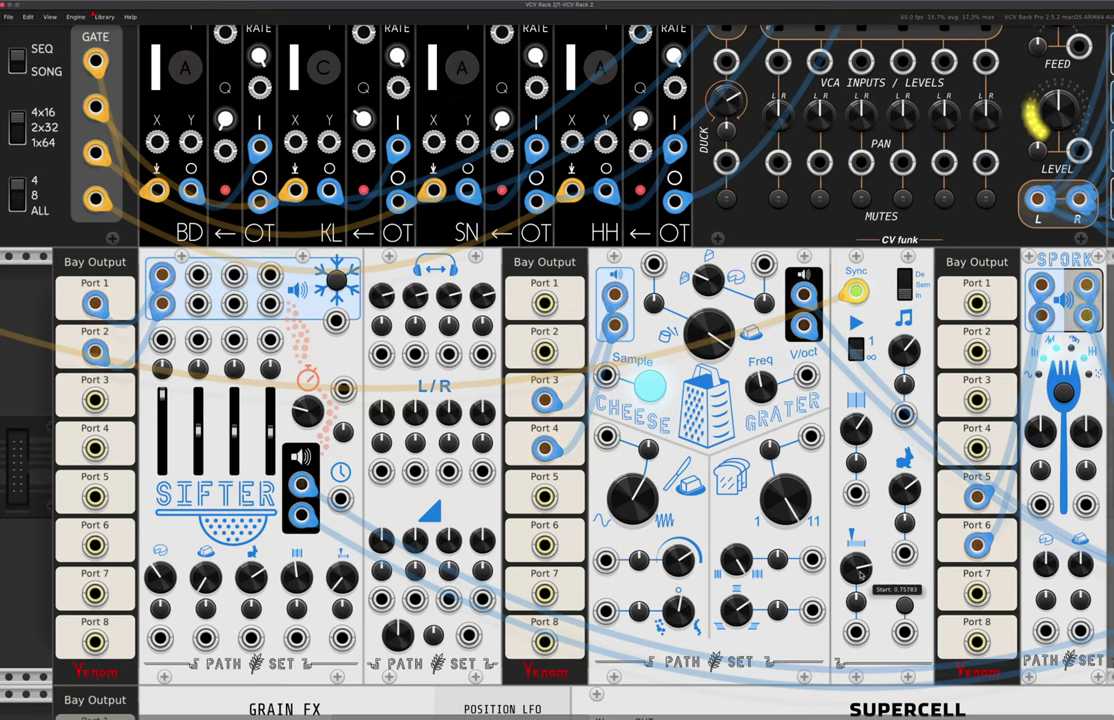
{"action": "scroll", "coordinate": [860, 575], "scroll_direction": "right", "scroll_amount": 7}
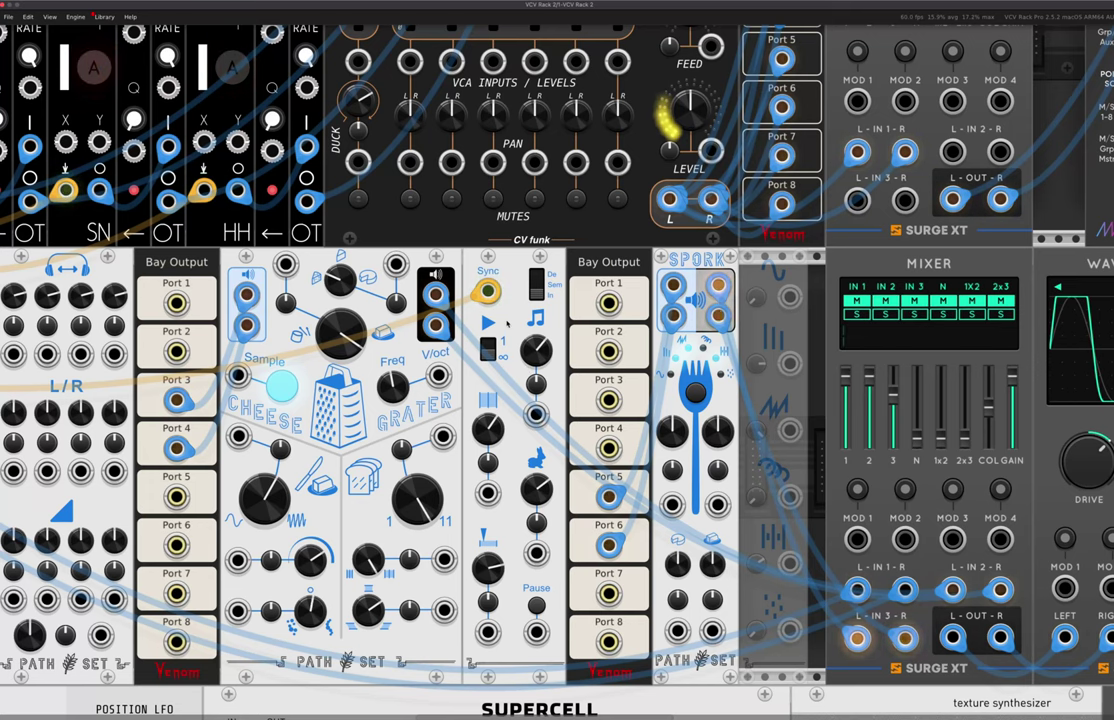
{"action": "left_click_drag", "start_coordinate": [487, 290], "coordinate": [1097, 423]}
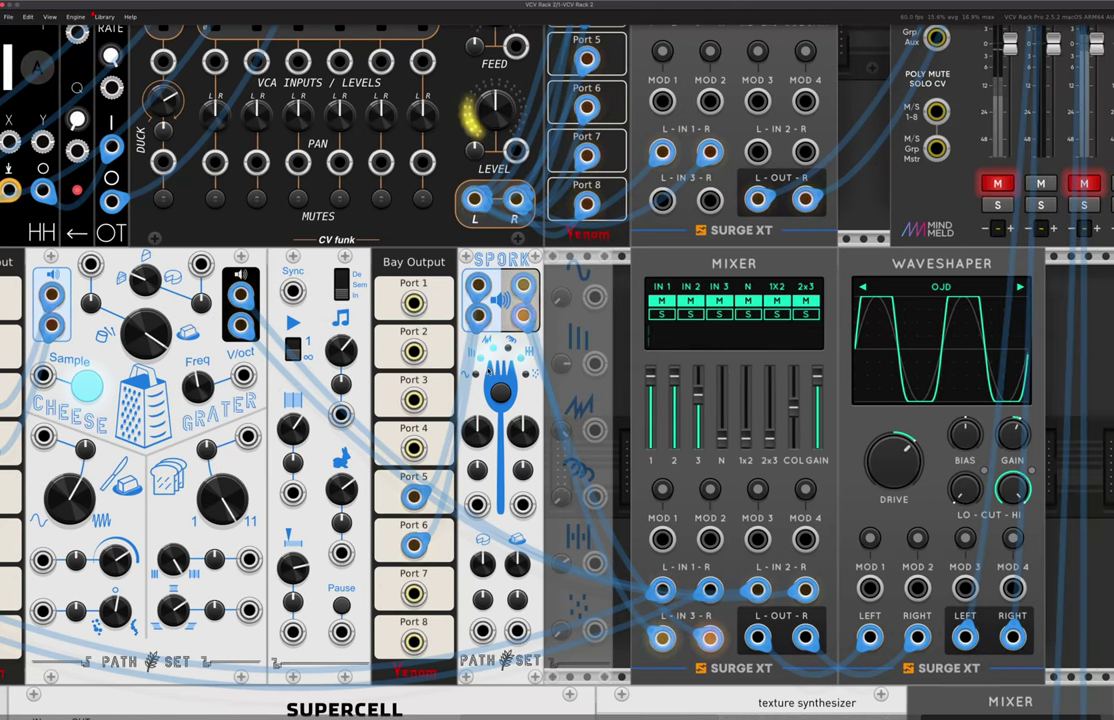
Unmute input 3 on the effects mixer, raise its level, and adjust Spork's Grain Size through about 0.6
{"action": "scroll", "coordinate": [492, 386], "scroll_direction": "down", "scroll_amount": 2}
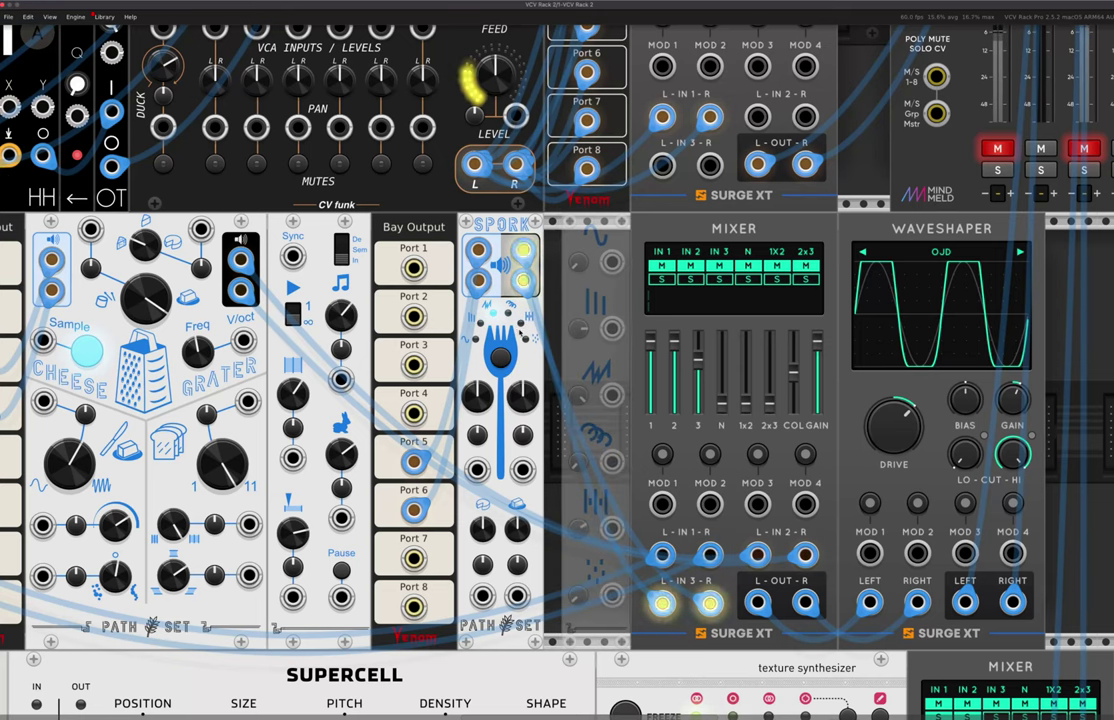
{"action": "scroll", "coordinate": [255, 410], "scroll_direction": "left", "scroll_amount": 8}
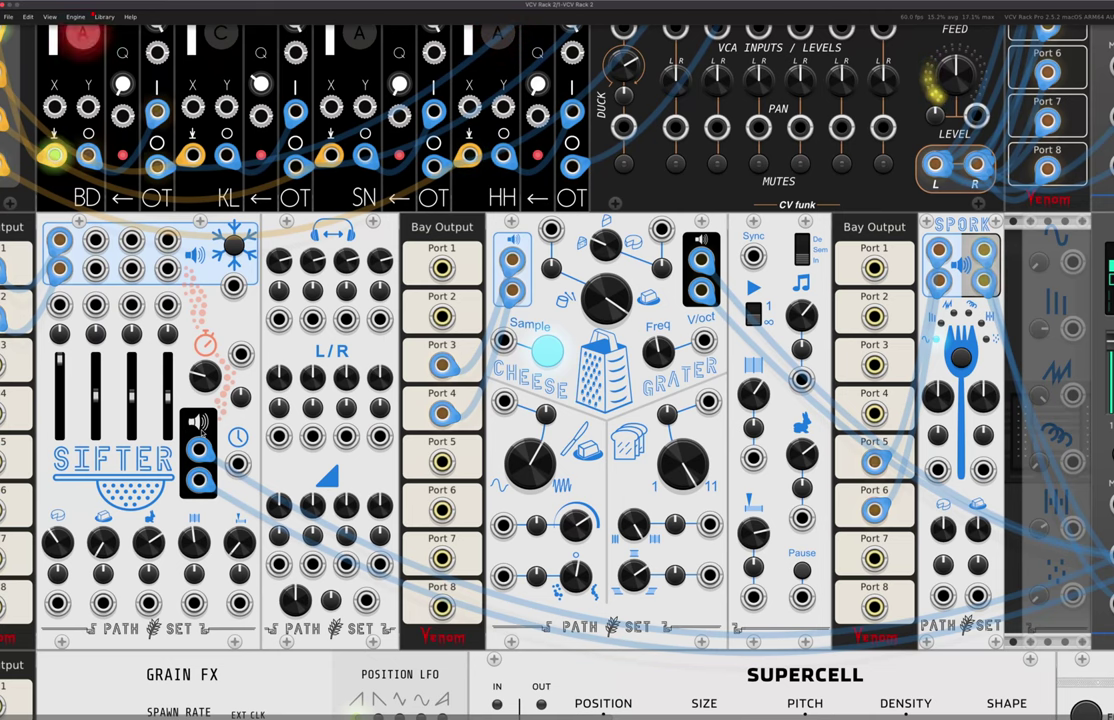
{"action": "scroll", "coordinate": [536, 497], "scroll_direction": "right", "scroll_amount": 5}
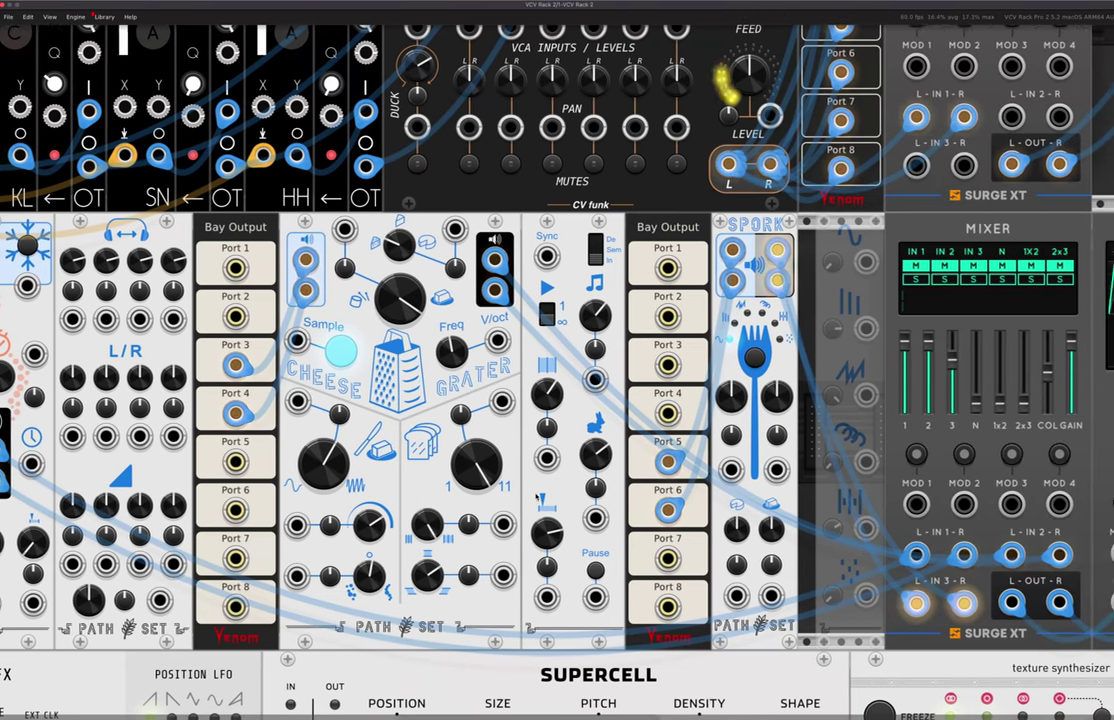
{"action": "scroll", "coordinate": [712, 432], "scroll_direction": "right", "scroll_amount": 2}
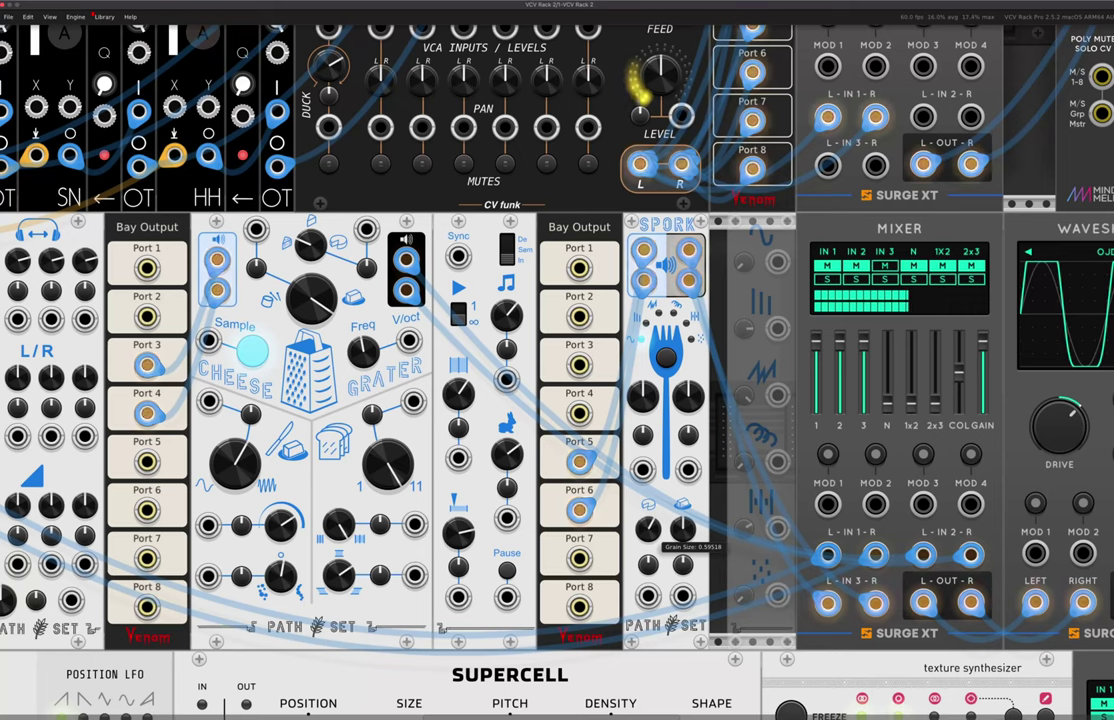
{"action": "left_click_drag", "start_coordinate": [684, 532], "coordinate": [684, 610]}
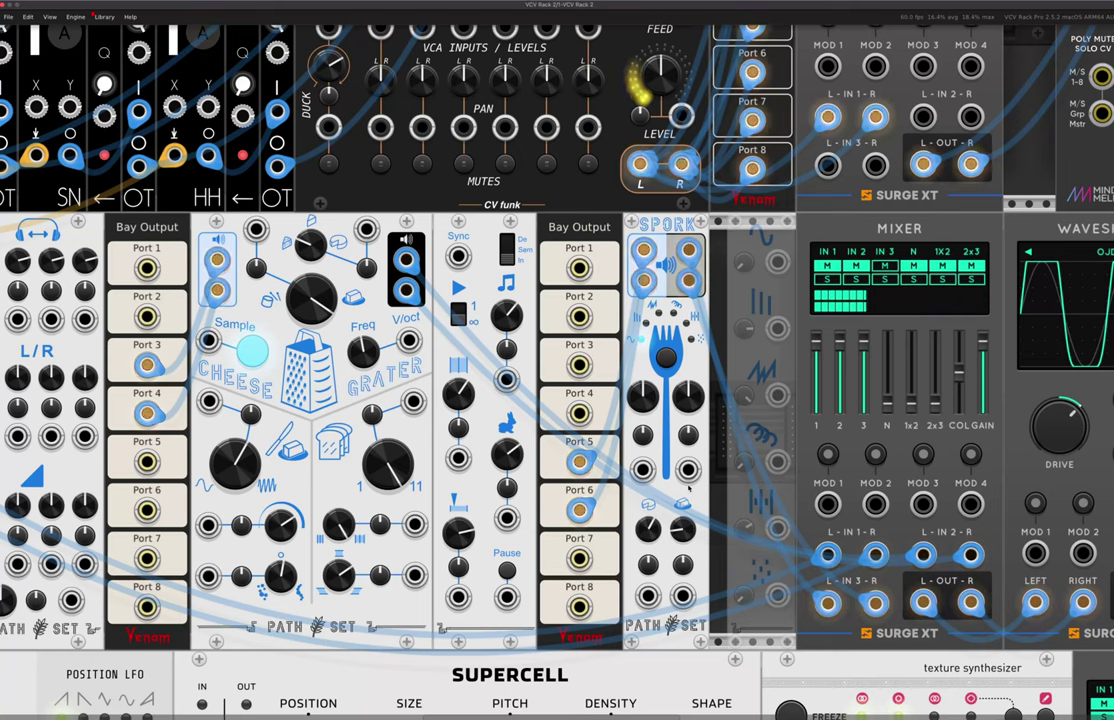
Turn Spork's Grain Size up to 1, adjust Grain Overlap, and try different Mod A and Mod B amounts in its first mode
{"action": "scroll", "coordinate": [644, 334], "scroll_direction": "right", "scroll_amount": 1}
{"action": "scroll", "coordinate": [644, 334], "scroll_direction": "down", "scroll_amount": 1}
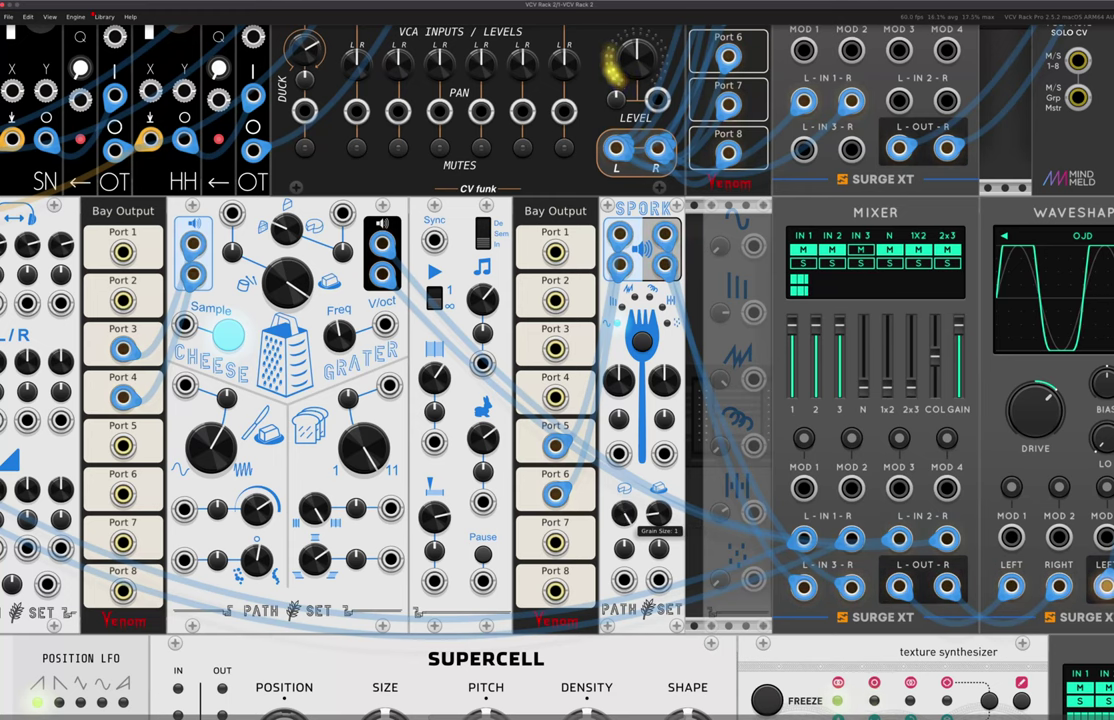
{"action": "left_click_drag", "start_coordinate": [658, 513], "coordinate": [626, 450]}
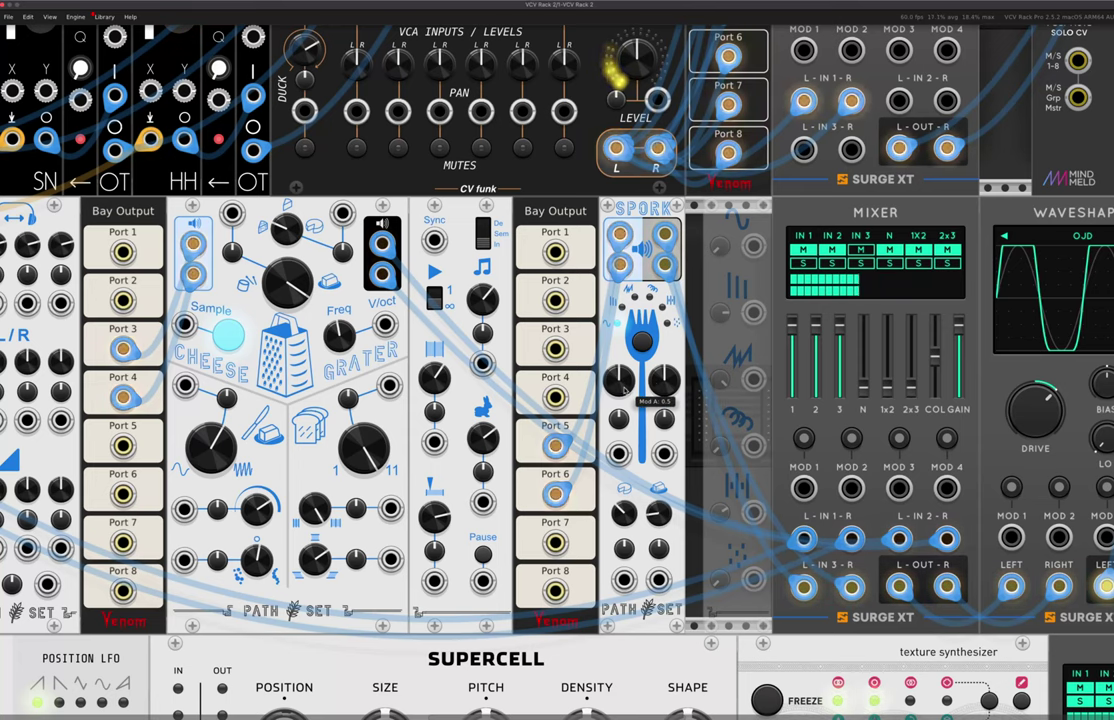
{"action": "left_click_drag", "start_coordinate": [623, 389], "coordinate": [663, 283]}
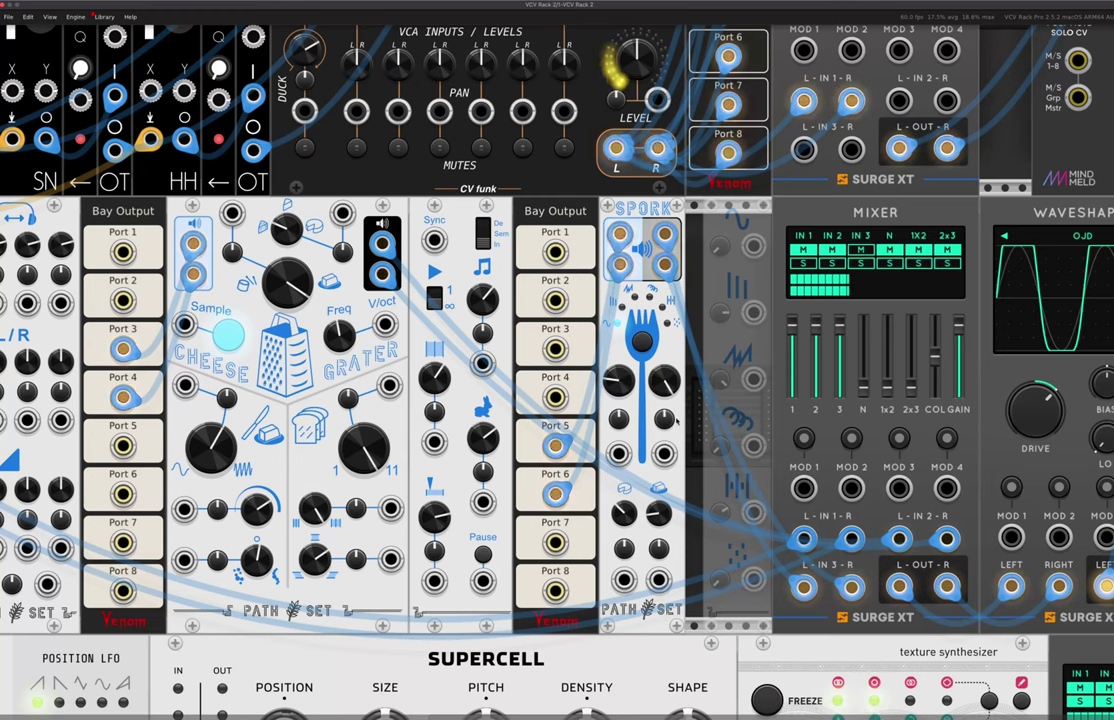
Switch Spork to its second mode, bring Grain Size through about 0.57 and Grain Overlap down to about 0.09, and centre Mod A and Mod B
{"action": "left_click_drag", "start_coordinate": [659, 514], "coordinate": [659, 530]}
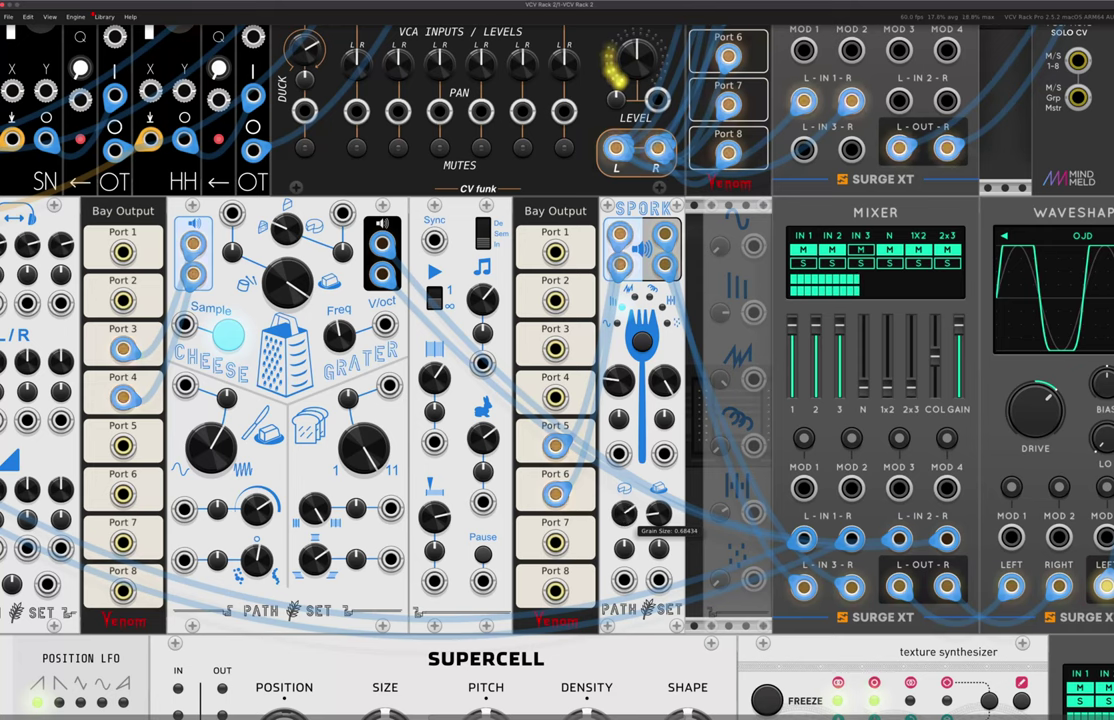
{"action": "left_click_drag", "start_coordinate": [659, 515], "coordinate": [659, 430]}
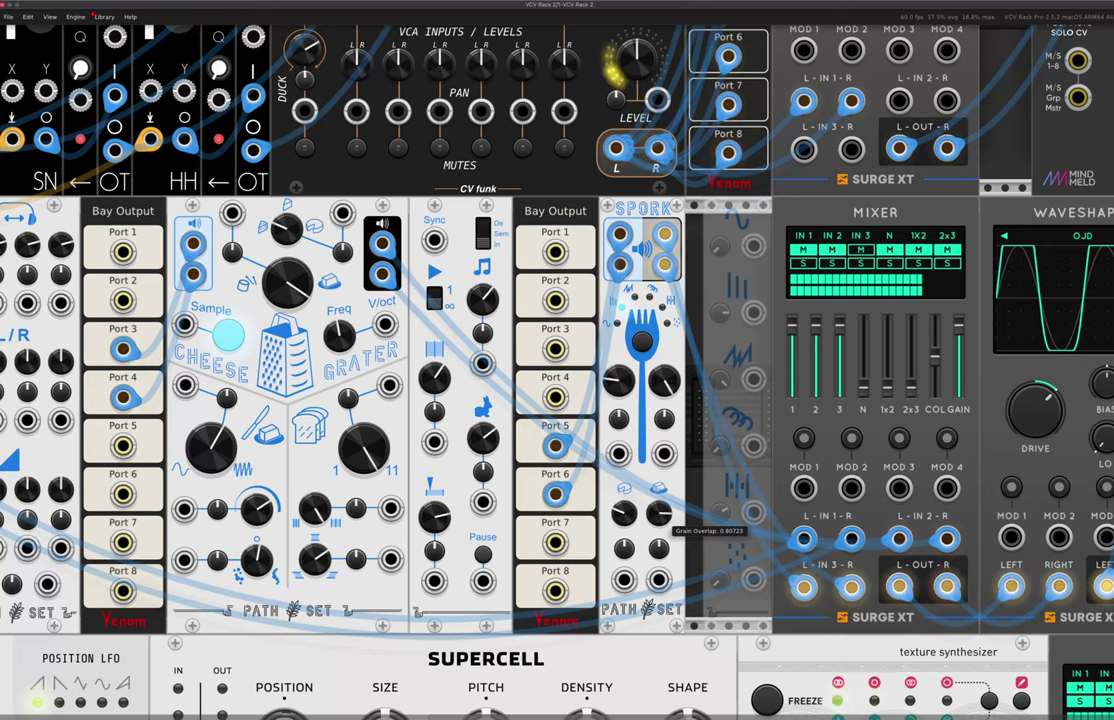
{"action": "left_click_drag", "start_coordinate": [624, 515], "coordinate": [624, 590]}
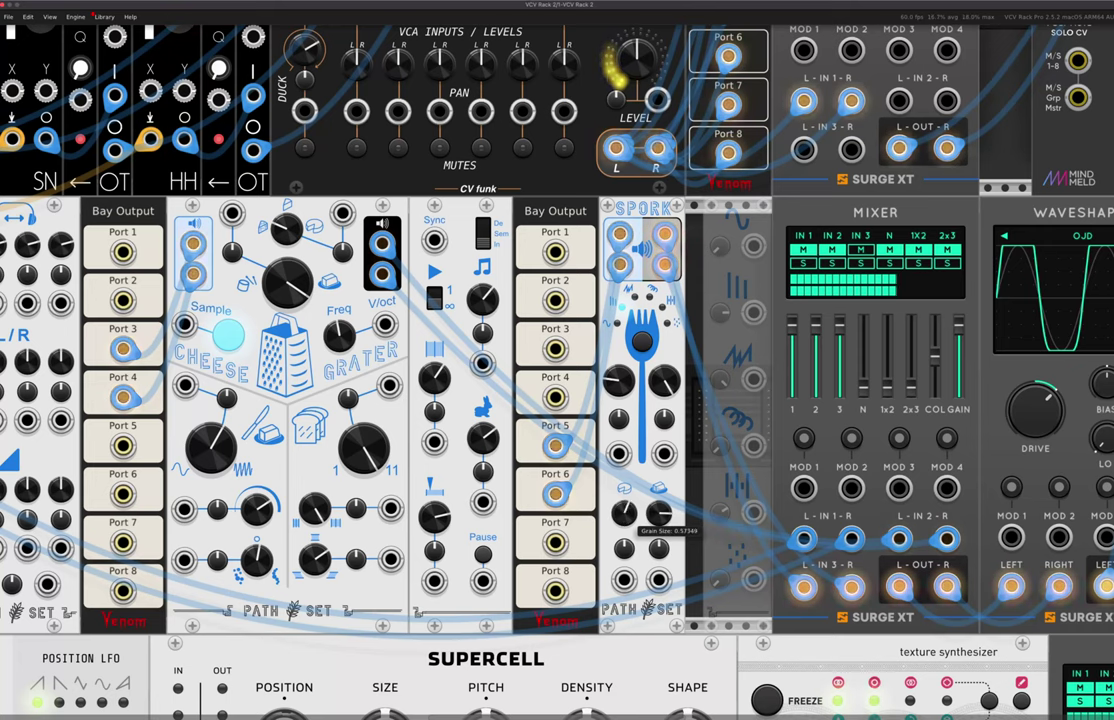
{"action": "left_click_drag", "start_coordinate": [659, 514], "coordinate": [658, 575]}
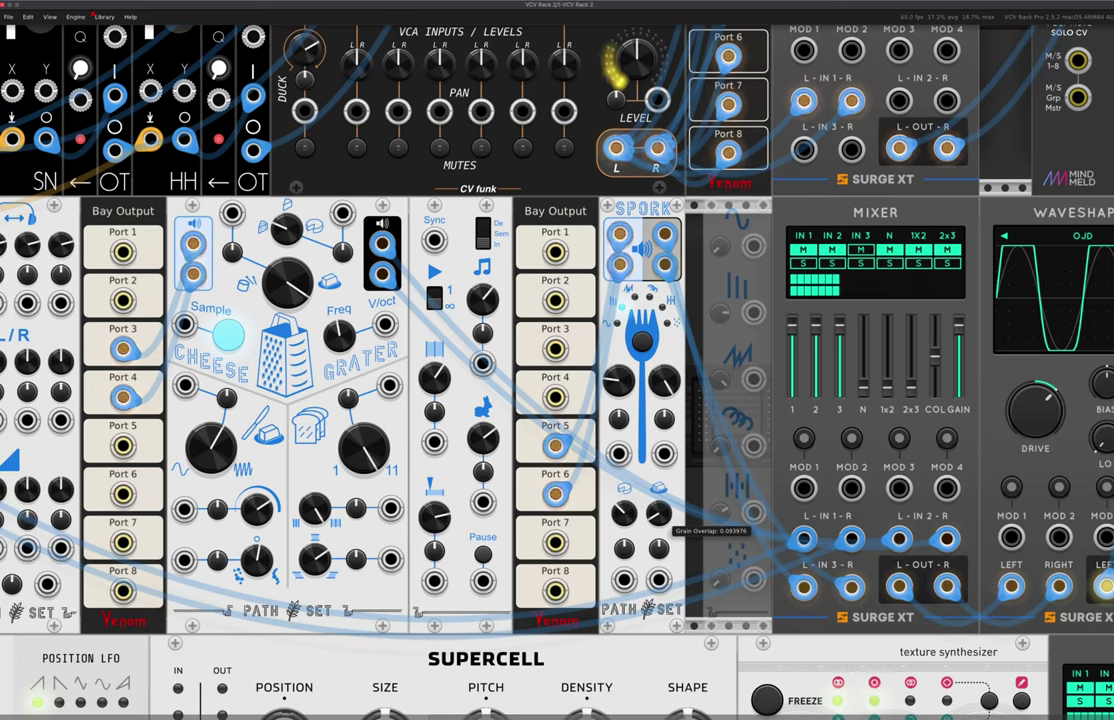
{"action": "left_click_drag", "start_coordinate": [619, 381], "coordinate": [619, 300]}
{"action": "left_click_drag", "start_coordinate": [664, 381], "coordinate": [668, 405]}
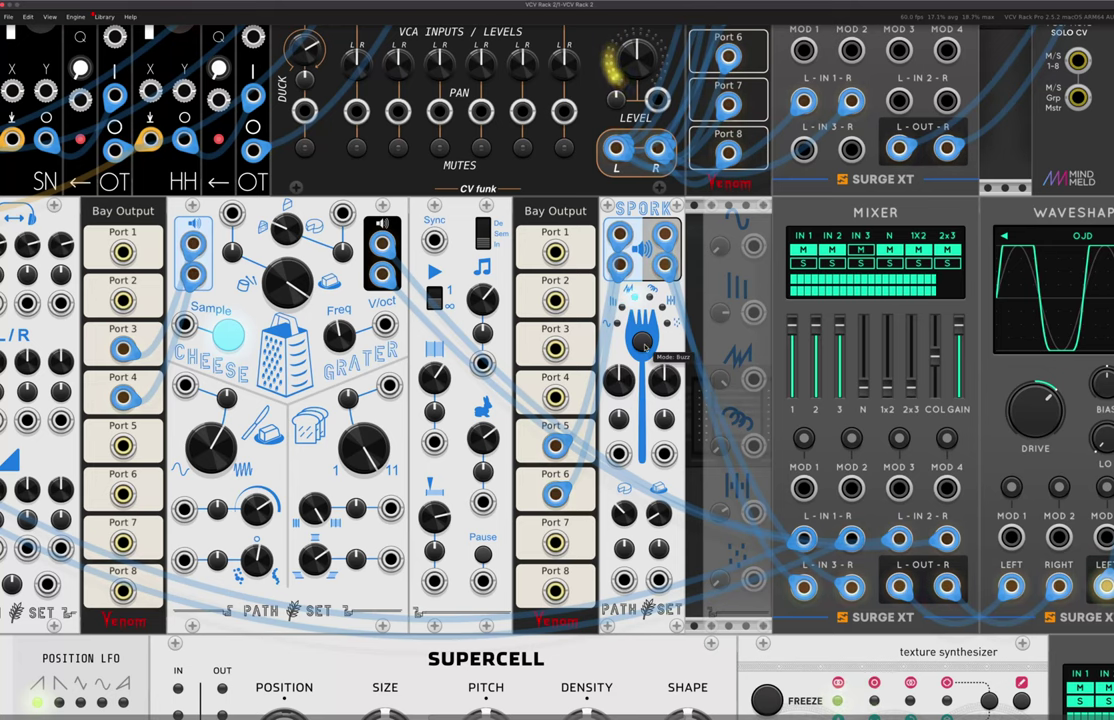
Put Spork in Buzz mode, raise Grain Size from about 0.05, increase Grain Overlap, adjust Mod A, and lower Mod B to about 0.38
{"action": "mouse_move", "coordinate": [658, 514]}
{"action": "left_click_drag", "start_coordinate": [628, 515], "coordinate": [628, 565]}
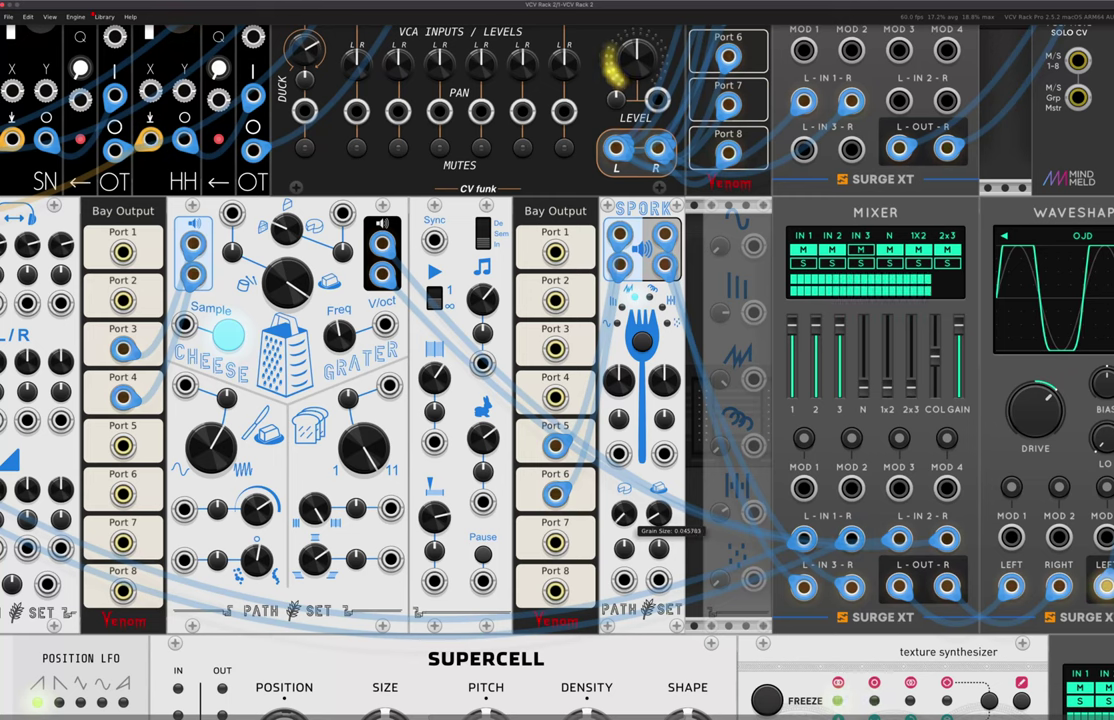
{"action": "left_click_drag", "start_coordinate": [658, 514], "coordinate": [658, 450]}
{"action": "left_click_drag", "start_coordinate": [658, 514], "coordinate": [630, 430]}
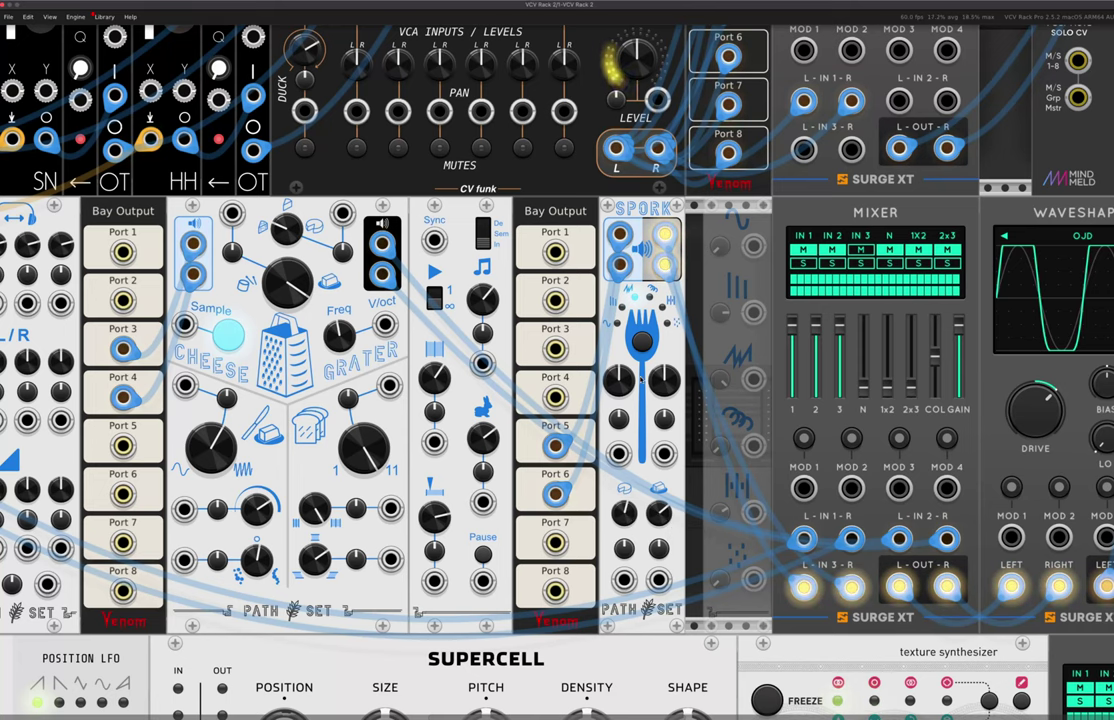
{"action": "double_click", "coordinate": [619, 380]}
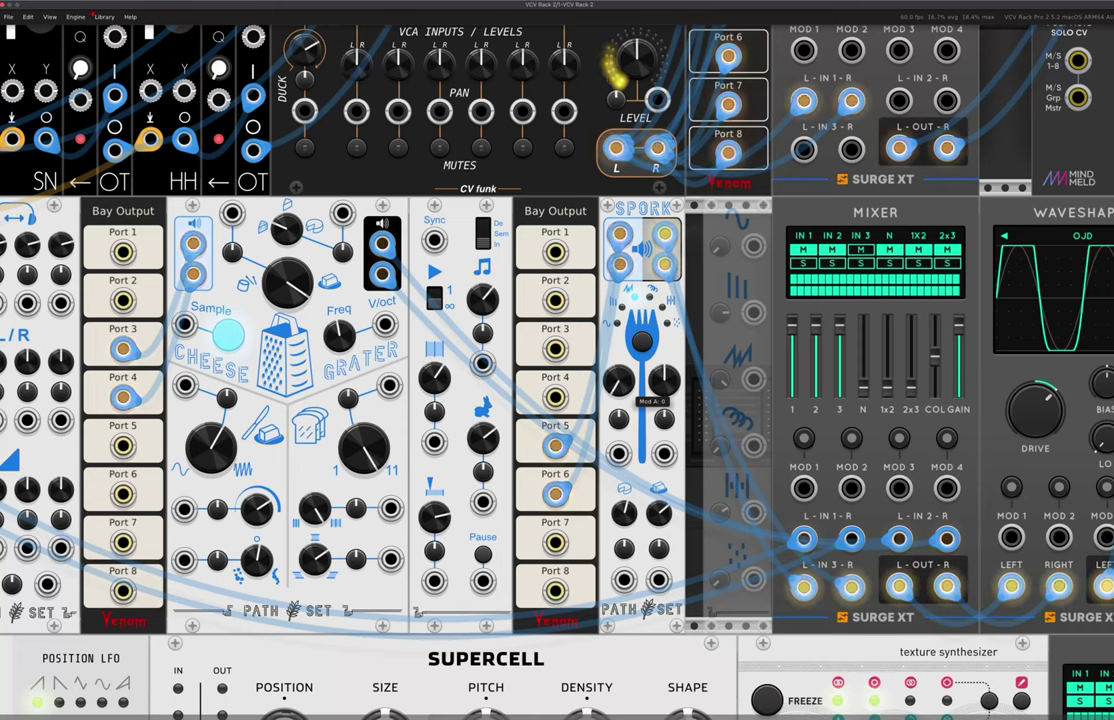
{"action": "left_click_drag", "start_coordinate": [627, 380], "coordinate": [627, 377]}
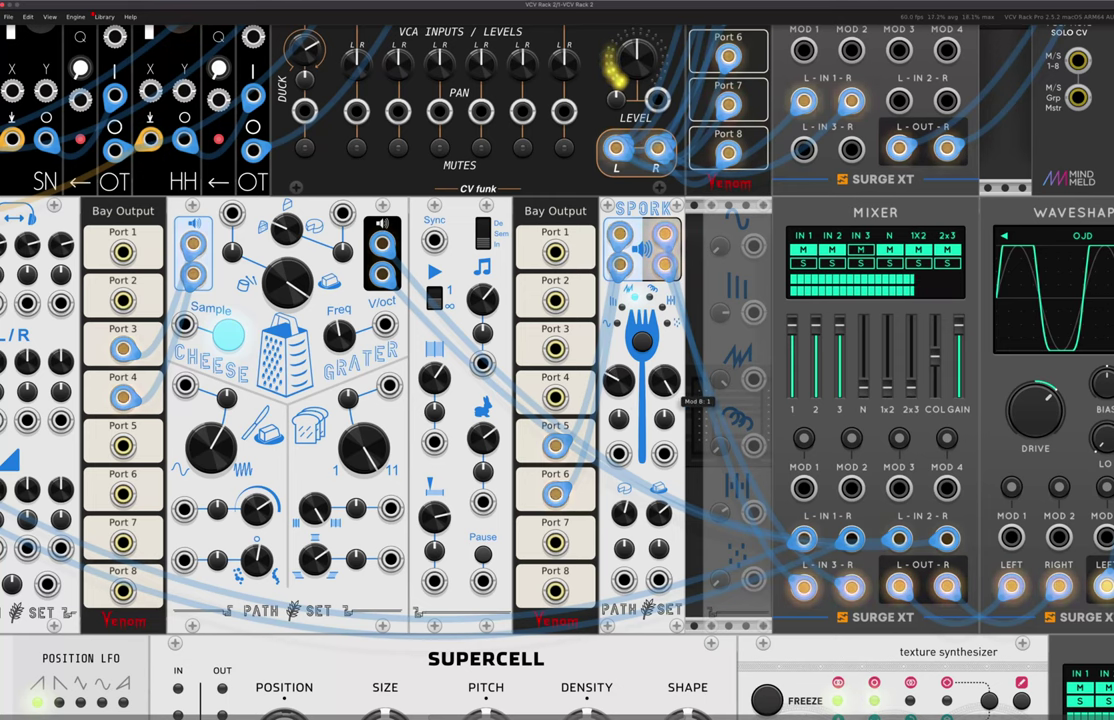
{"action": "left_click_drag", "start_coordinate": [666, 380], "coordinate": [666, 480]}
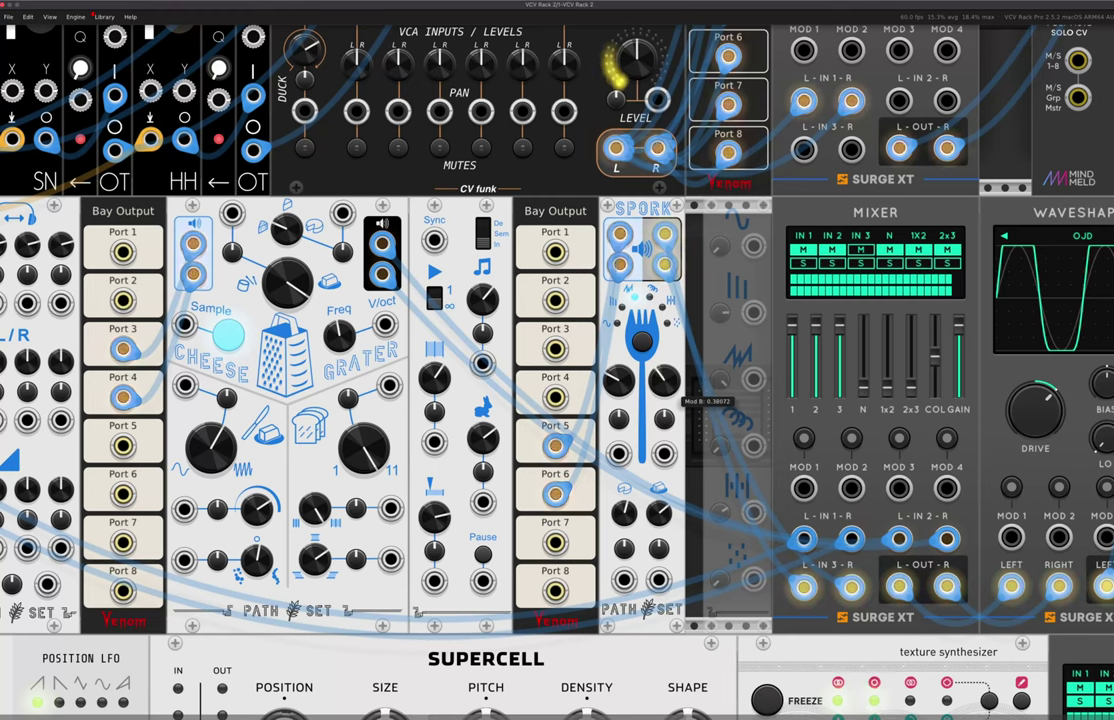
Audition Spork's fourth mode with Mod A about 0.76 and Mod B about 0.20, and switch to its fifth mode with new Mod A and Mod B amounts
{"action": "left_click_drag", "start_coordinate": [659, 513], "coordinate": [659, 573]}
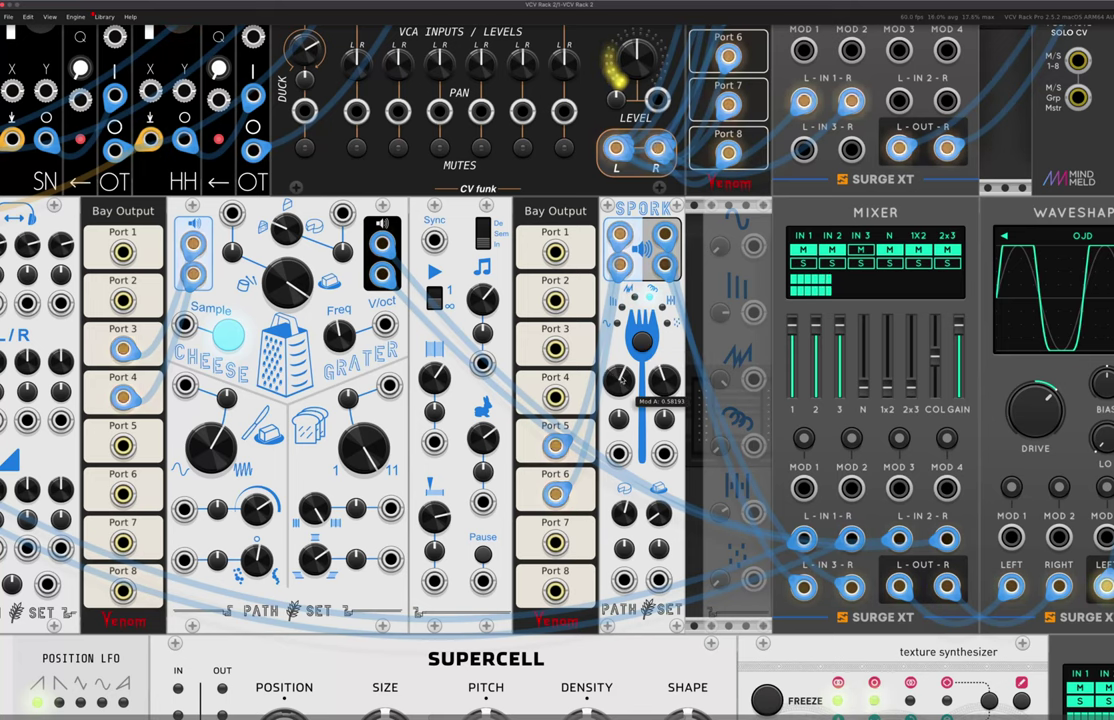
{"action": "left_click_drag", "start_coordinate": [623, 513], "coordinate": [623, 493]}
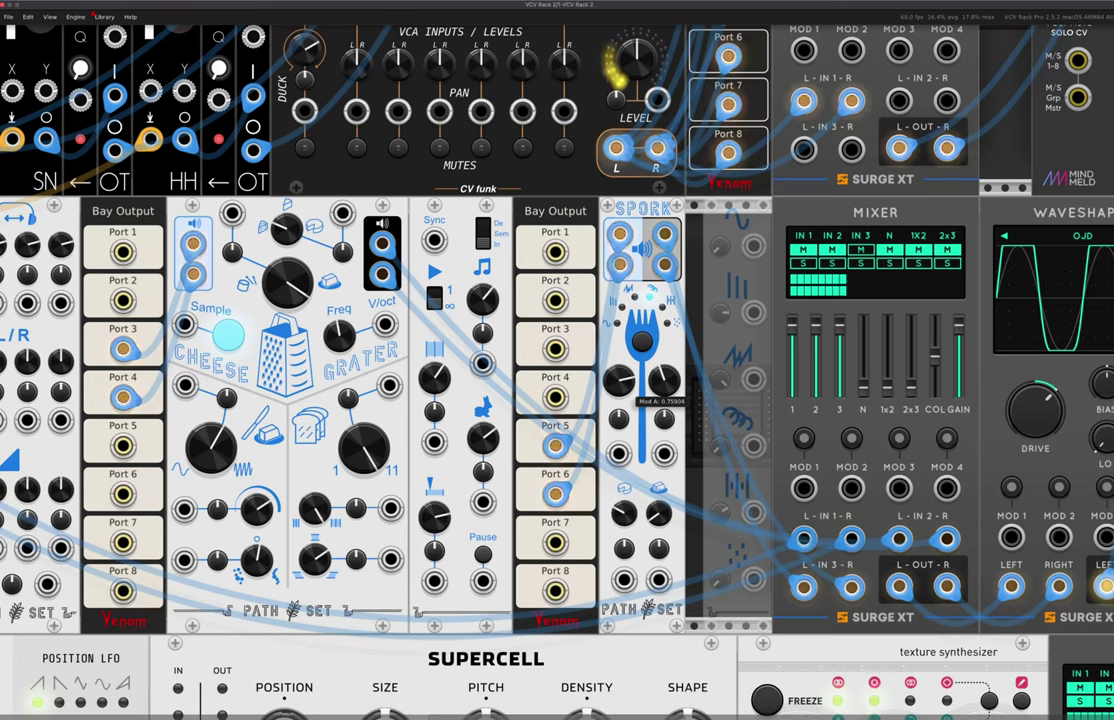
{"action": "left_click_drag", "start_coordinate": [663, 379], "coordinate": [663, 405]}
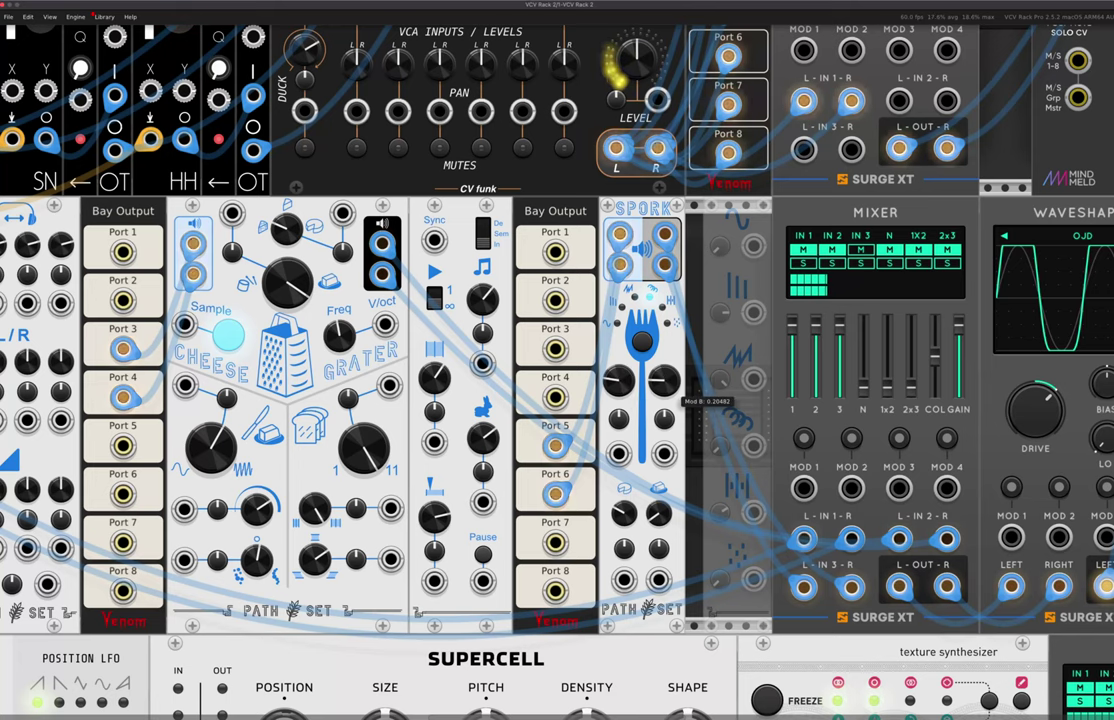
{"action": "mouse_move", "coordinate": [662, 521]}
{"action": "left_mouse_down"}
{"action": "mouse_move", "coordinate": [662, 475]}
{"action": "mouse_move", "coordinate": [661, 544]}
{"action": "left_mouse_up"}
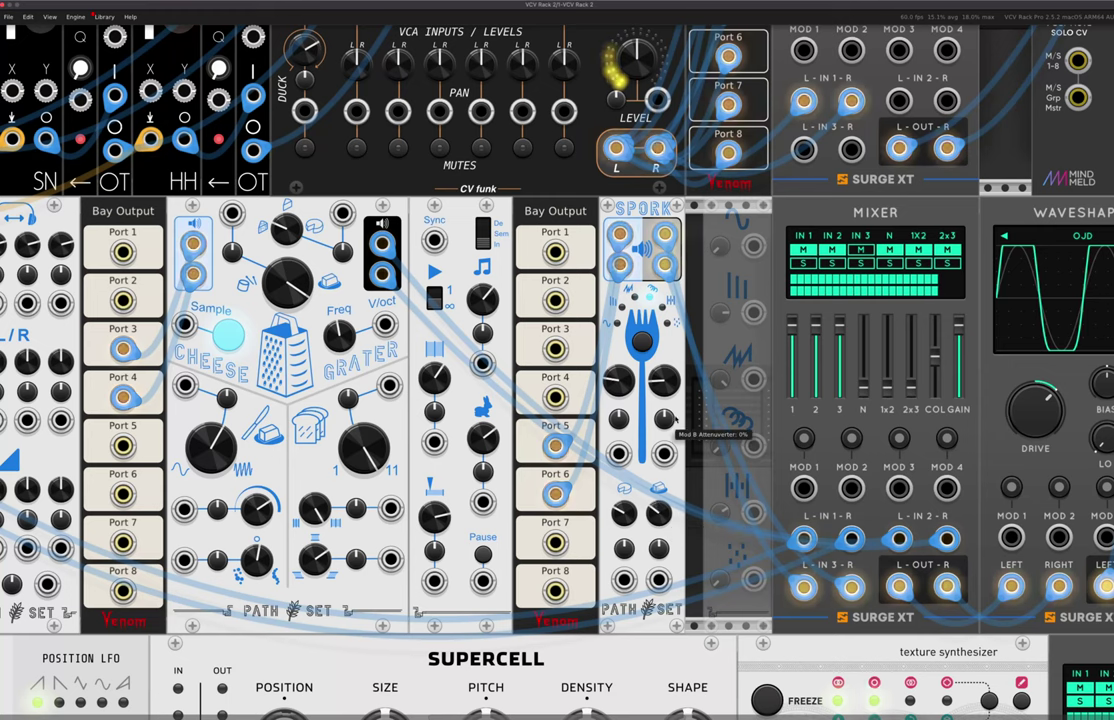
{"action": "left_click_drag", "start_coordinate": [667, 386], "coordinate": [667, 352]}
{"action": "mouse_move", "coordinate": [624, 391]}
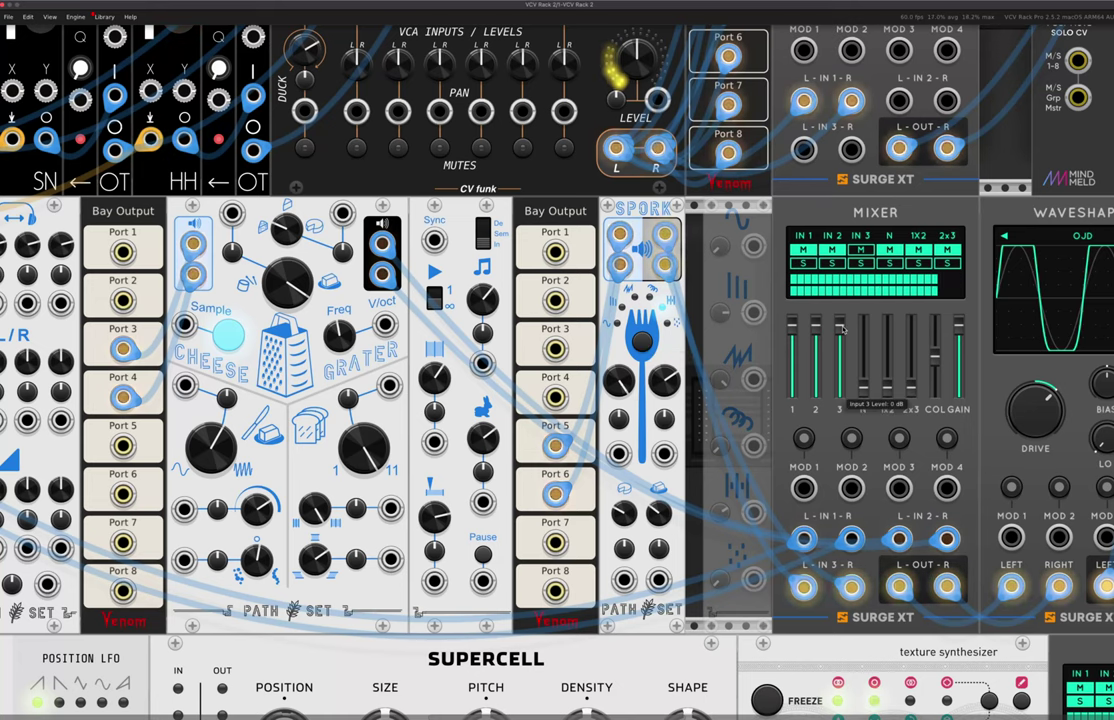
Try the effects mixer's input 3 level at about -14 dB, return it to 0 dB, and check the main mixer's levels
{"action": "left_click_drag", "start_coordinate": [843, 327], "coordinate": [840, 352]}
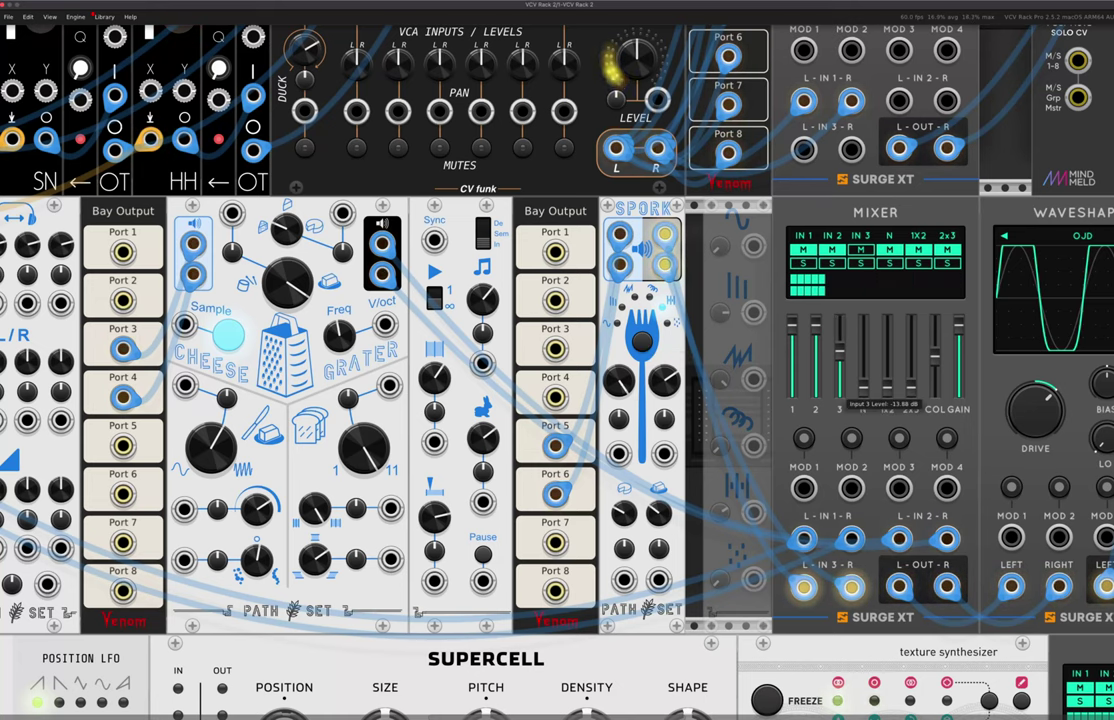
{"action": "left_click_drag", "start_coordinate": [840, 352], "coordinate": [840, 325]}
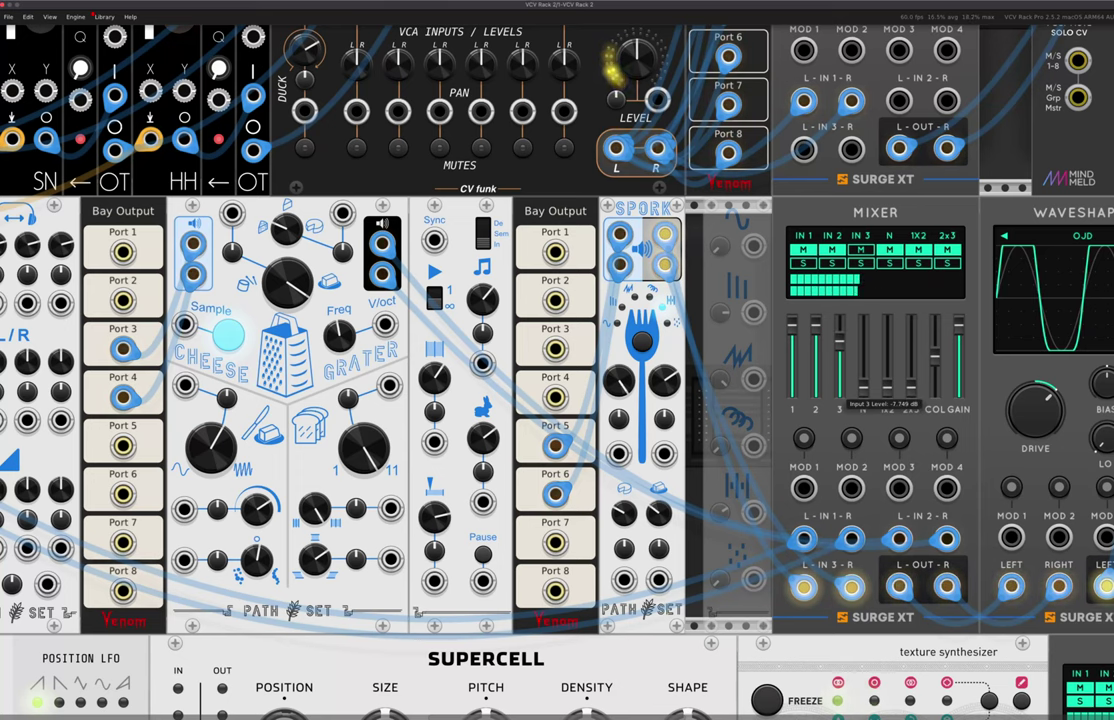
{"action": "scroll", "coordinate": [836, 337], "scroll_direction": "up", "scroll_amount": 8}
{"action": "scroll", "coordinate": [836, 337], "scroll_direction": "right", "scroll_amount": 3}
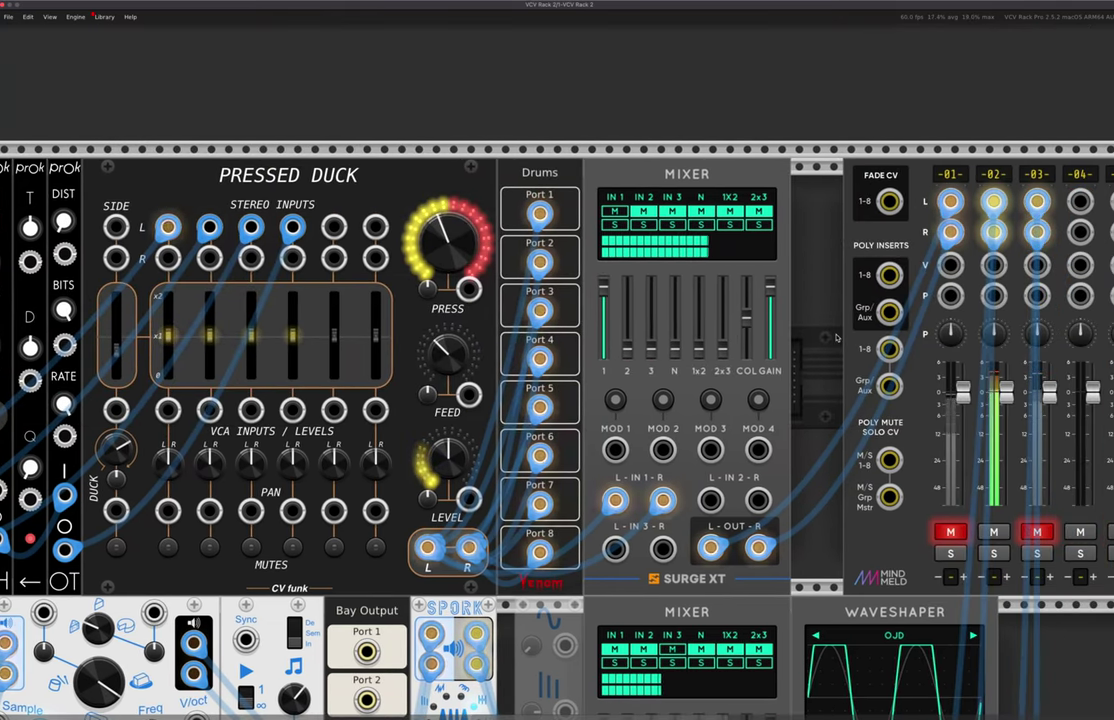
{"action": "scroll", "coordinate": [836, 337], "scroll_direction": "down", "scroll_amount": 7}
{"action": "scroll", "coordinate": [836, 337], "scroll_direction": "left", "scroll_amount": 3}
{"action": "scroll", "coordinate": [843, 332], "scroll_direction": "down", "scroll_amount": 1}
{"action": "scroll", "coordinate": [843, 332], "scroll_direction": "left", "scroll_amount": 1}
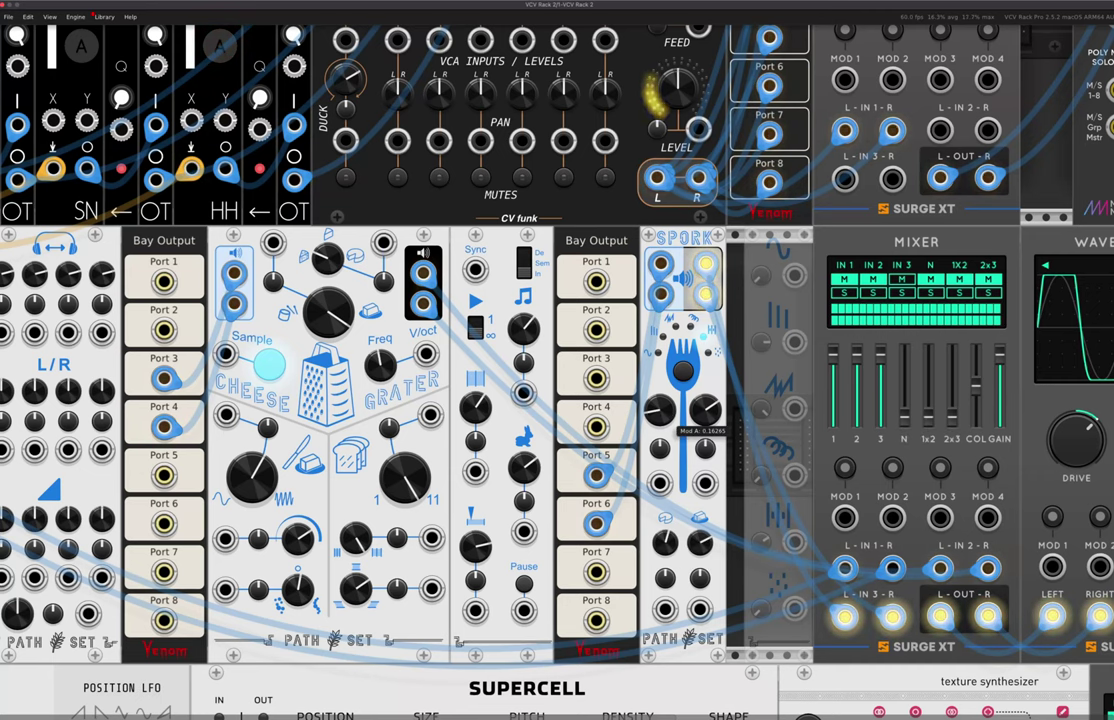
In Spork's fifth mode, bring Mod A to about 0.16 and Mod B to 1, and readjust Grain Size and Grain Overlap
{"action": "left_click_drag", "start_coordinate": [698, 408], "coordinate": [698, 373]}
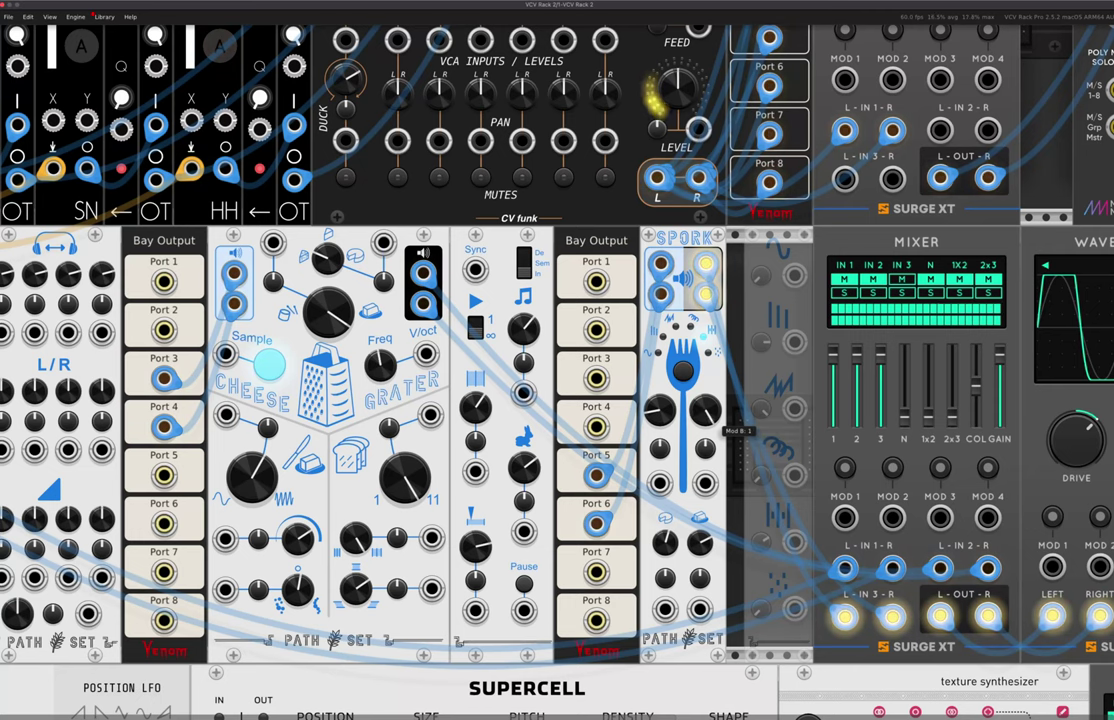
{"action": "left_click_drag", "start_coordinate": [698, 541], "coordinate": [698, 581]}
{"action": "left_click_drag", "start_coordinate": [664, 542], "coordinate": [703, 543]}
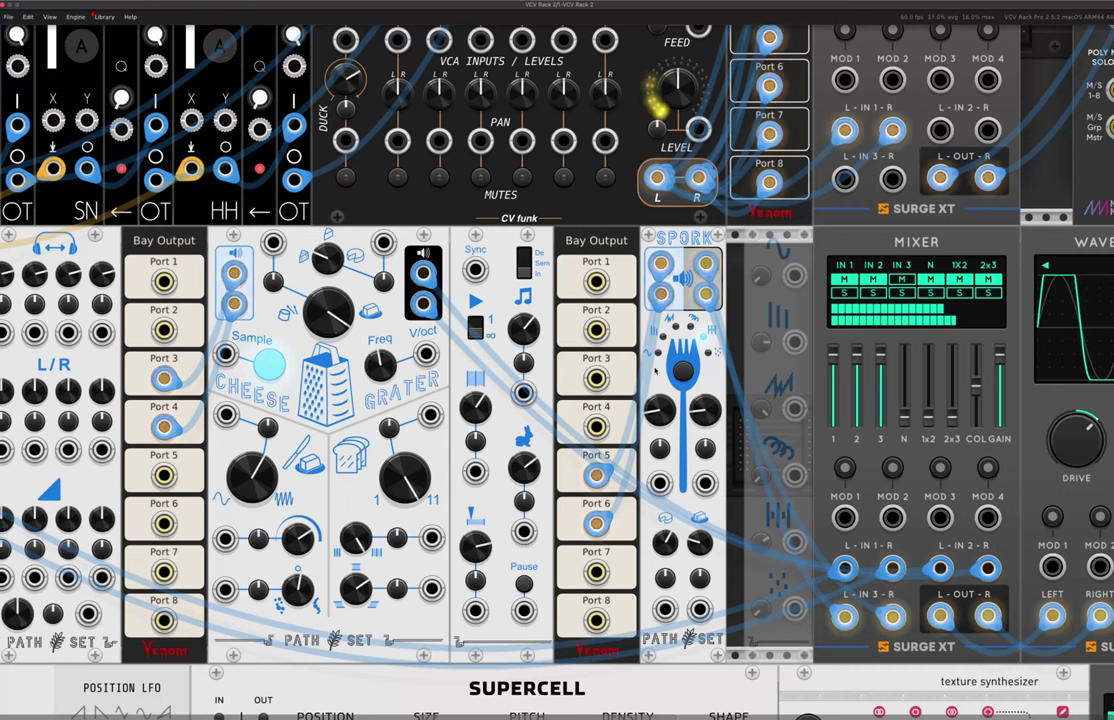
In Spork's sixth mode, move Mod A through about 0.8 and set both Grain Size and Grain Overlap to 1
{"action": "left_click_drag", "start_coordinate": [661, 411], "coordinate": [661, 395]}
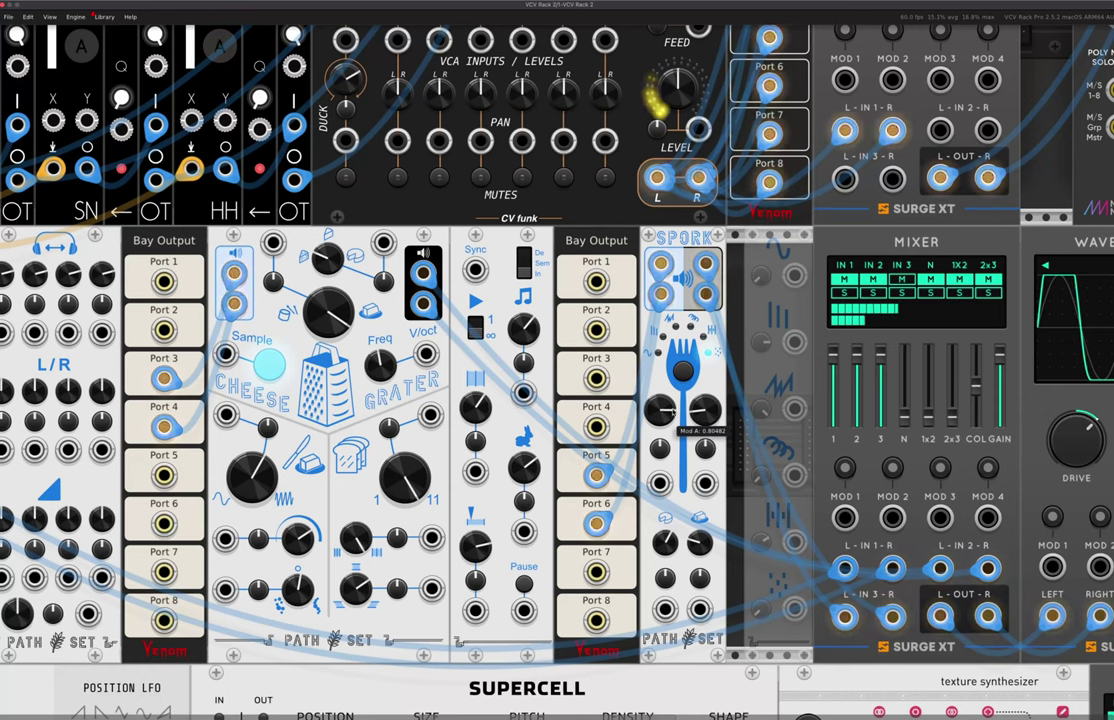
{"action": "left_click_drag", "start_coordinate": [661, 410], "coordinate": [703, 428]}
{"action": "mouse_move", "coordinate": [695, 548]}
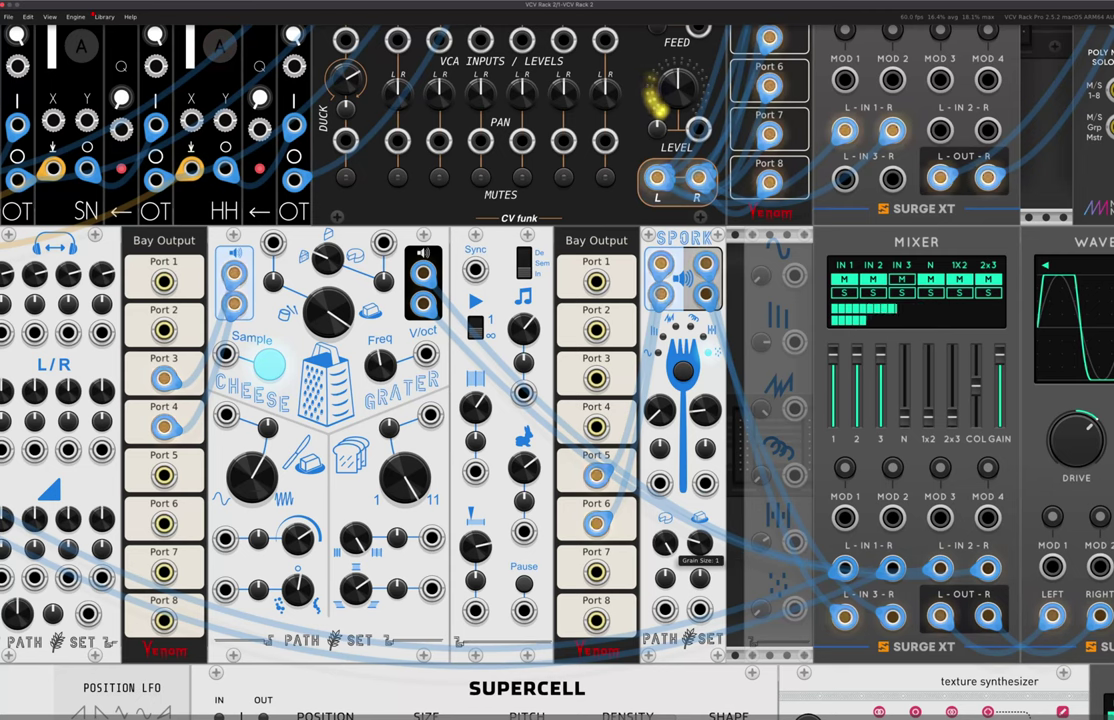
{"action": "left_click_drag", "start_coordinate": [699, 543], "coordinate": [699, 566]}
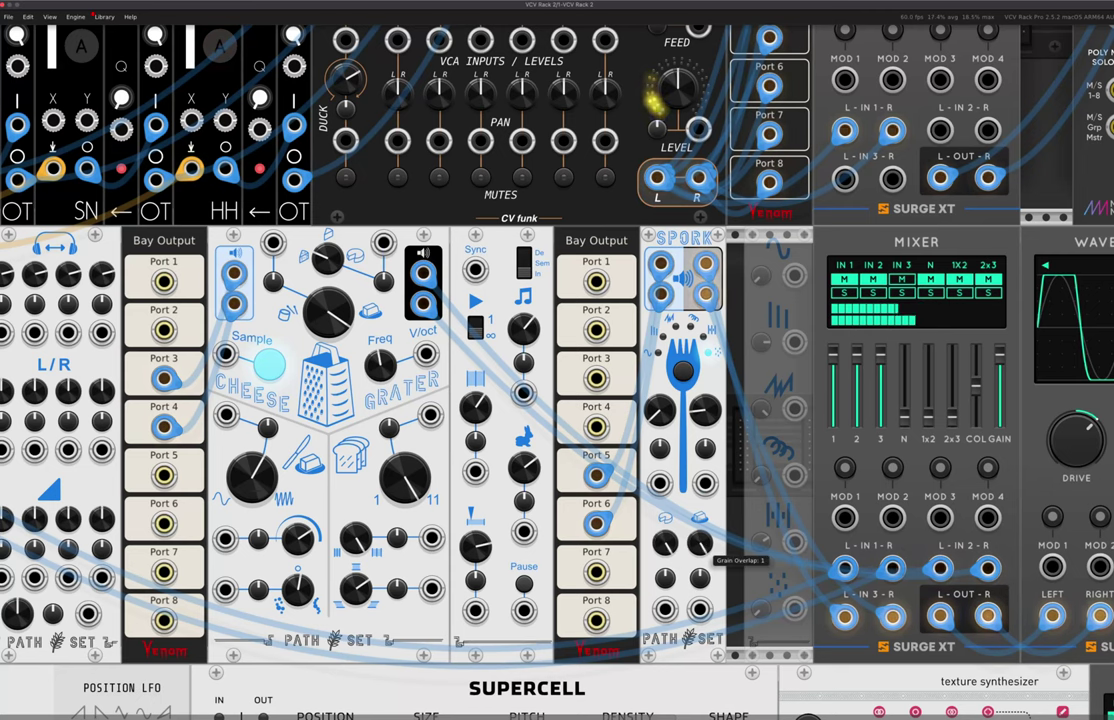
In Spork's sixth mode, readjust Mod A and Mod B, lower the effects mixer's input 3 level, and move Grain Size through about 0.94 and 0.20
{"action": "mouse_move", "coordinate": [668, 537]}
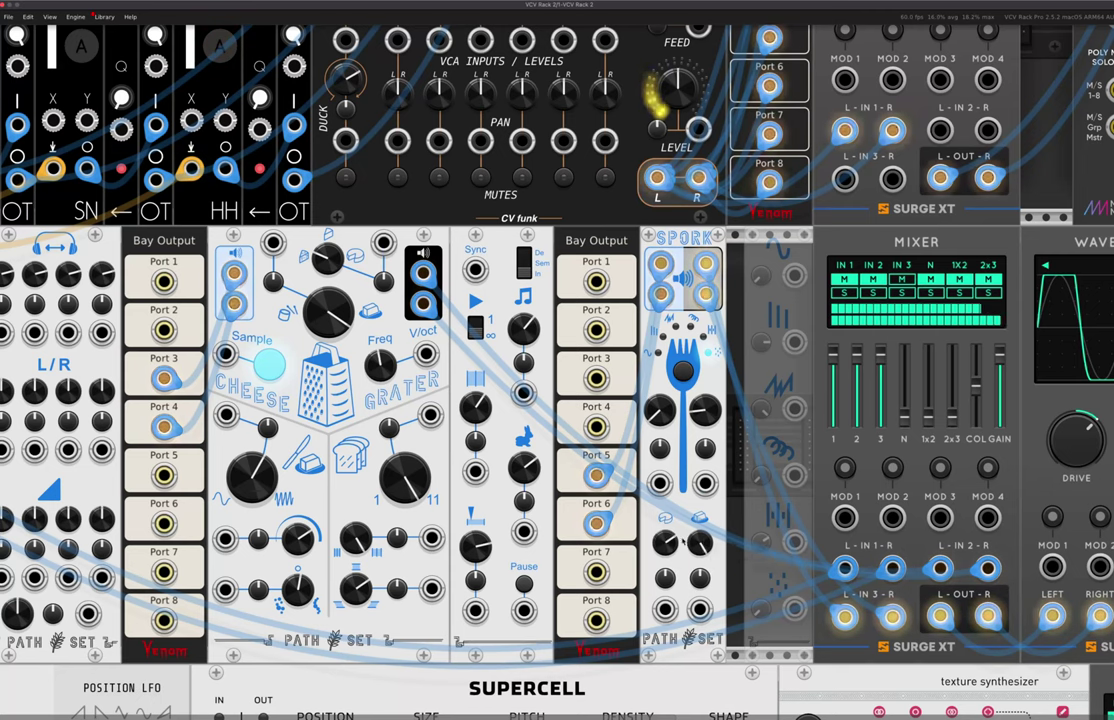
{"action": "mouse_move", "coordinate": [692, 420]}
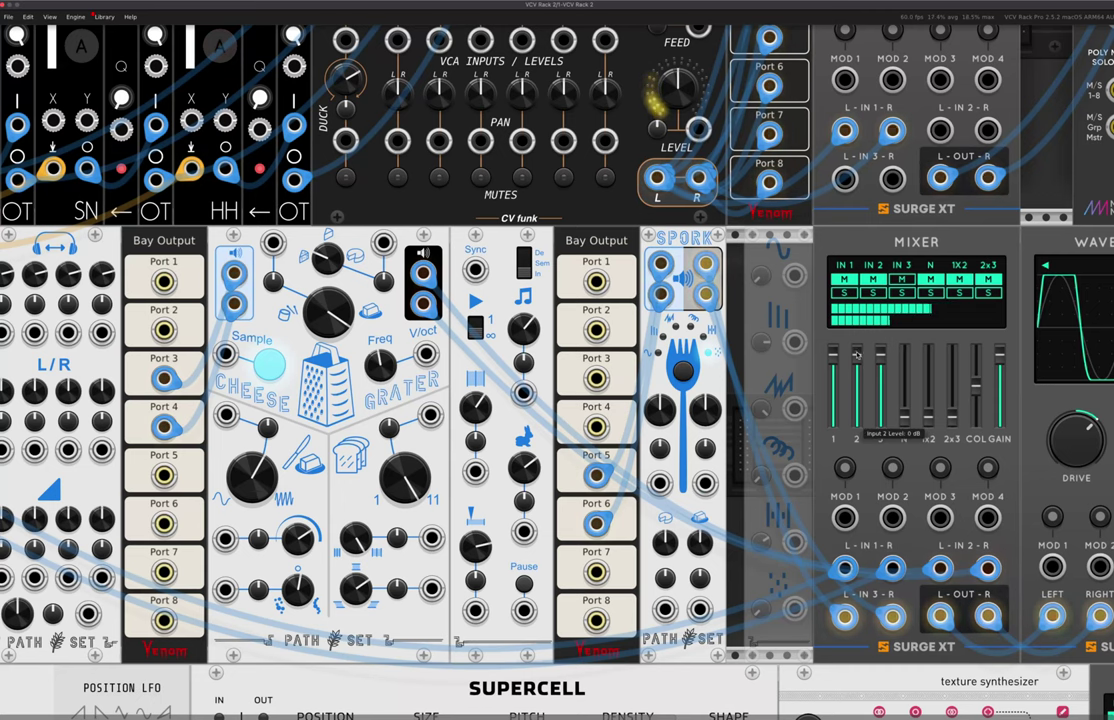
{"action": "left_click_drag", "start_coordinate": [880, 415], "coordinate": [880, 430]}
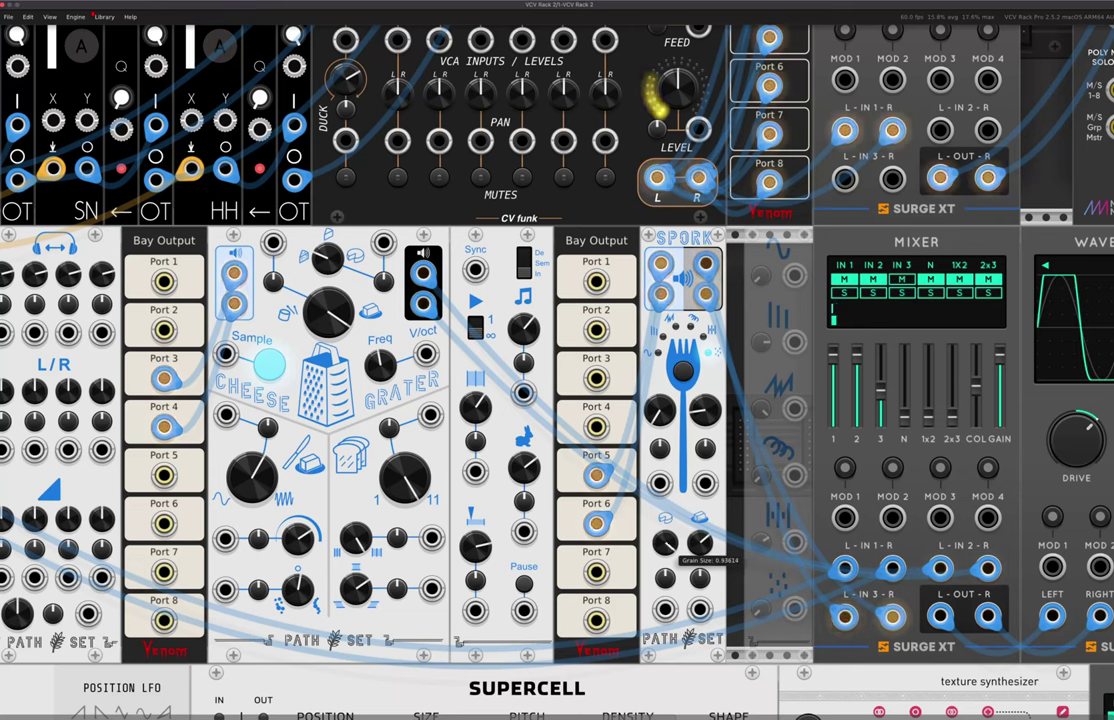
{"action": "left_click_drag", "start_coordinate": [665, 543], "coordinate": [665, 570]}
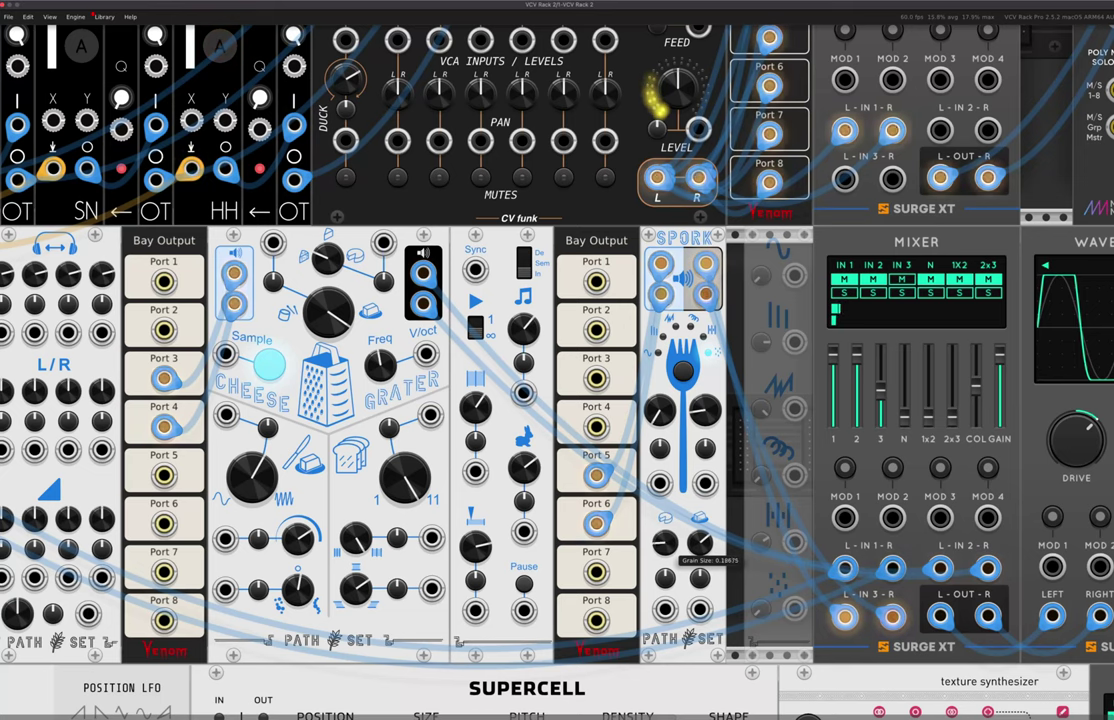
{"action": "left_click_drag", "start_coordinate": [664, 543], "coordinate": [664, 499]}
{"action": "left_click_drag", "start_coordinate": [664, 543], "coordinate": [656, 563]}
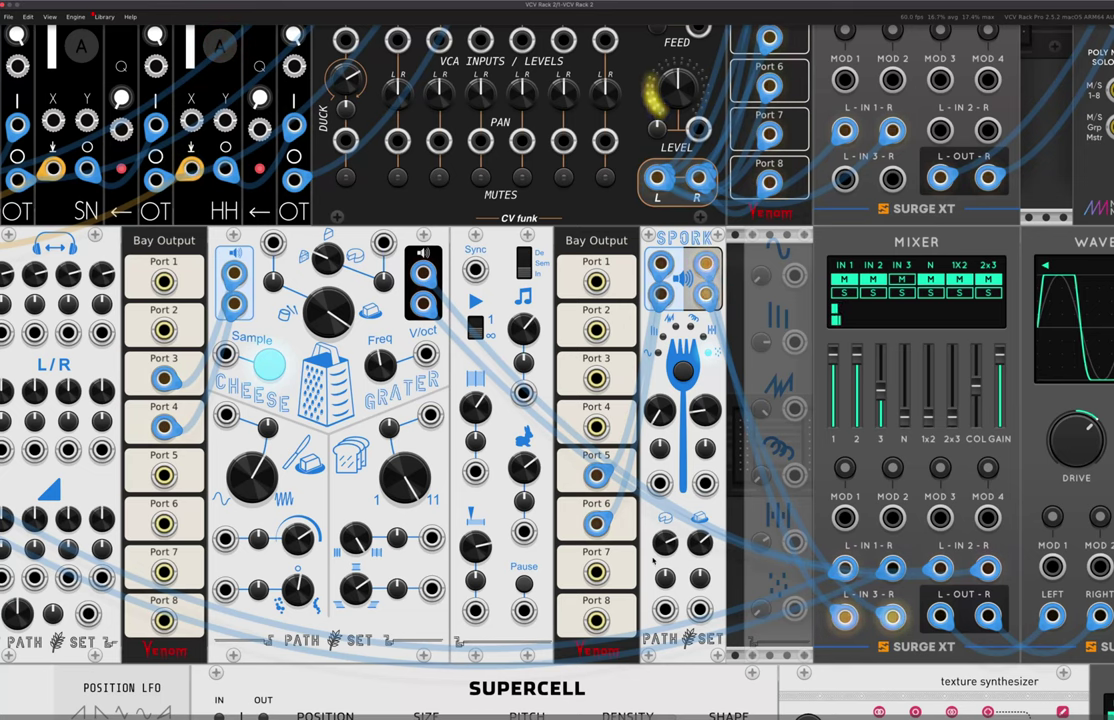
Re-enable the bypassed SporkExpander module and place it directly against Spork
{"action": "right_click", "coordinate": [773, 256]}
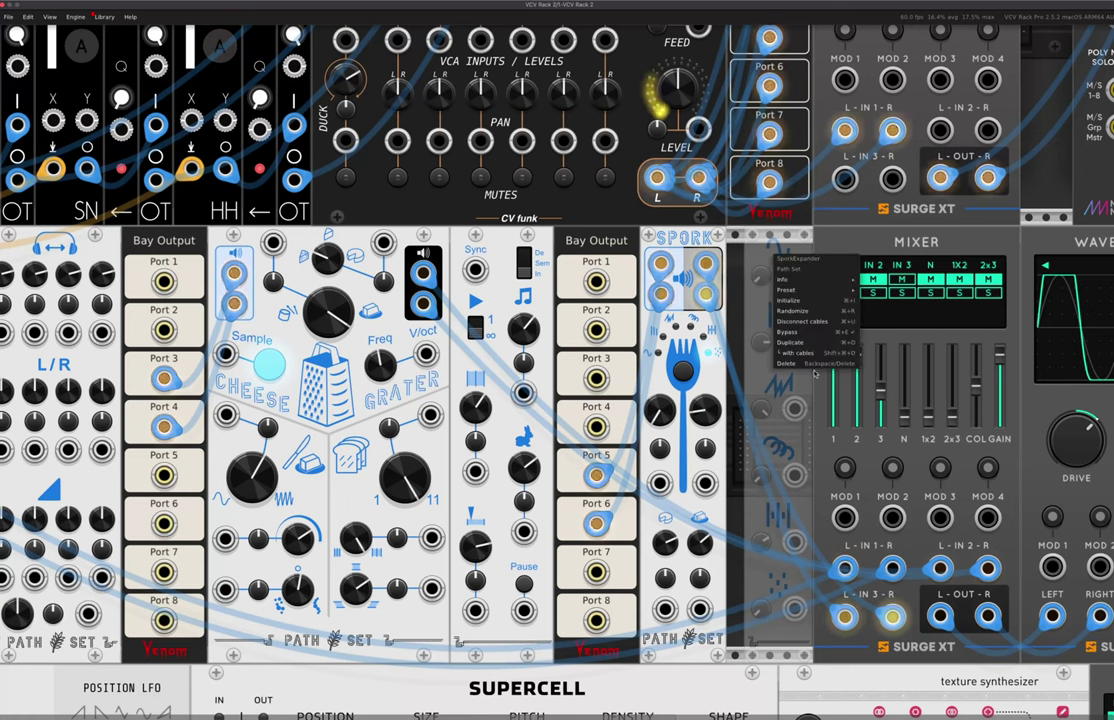
{"action": "left_click", "coordinate": [800, 345]}
{"action": "left_click_drag", "start_coordinate": [765, 240], "coordinate": [745, 240]}
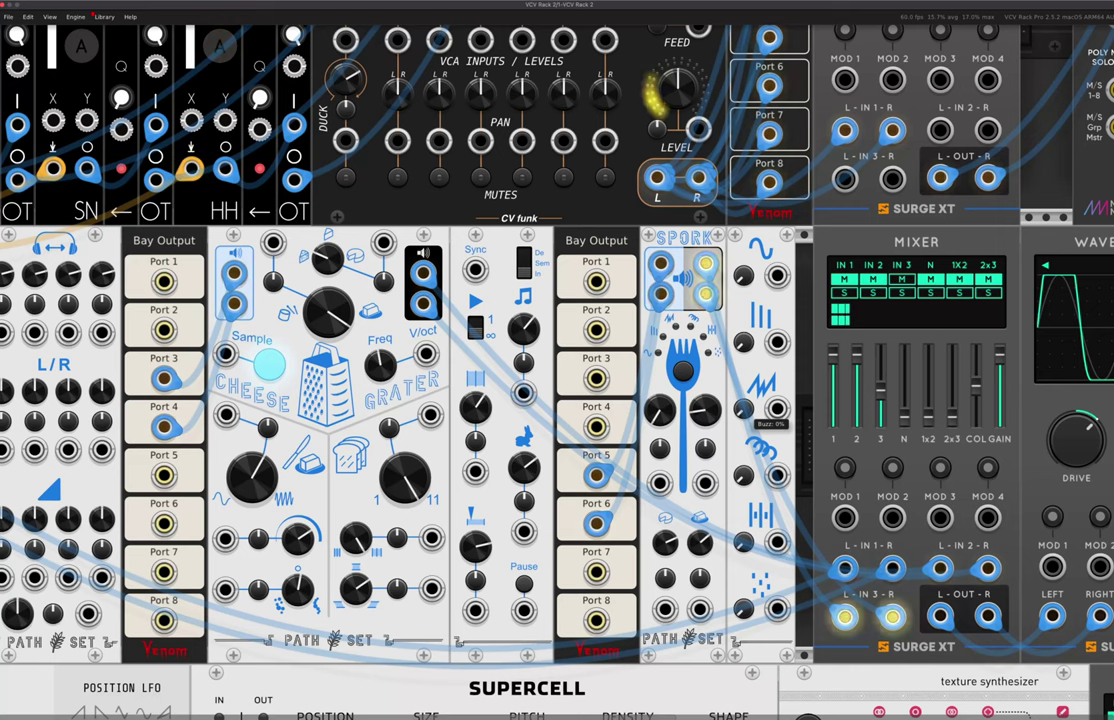
Raise the expander's fourth effect, set Skip to about 51%, and readjust Spork's Grain Size and Grain Overlap, with Overlap at about 0.22
{"action": "left_click_drag", "start_coordinate": [742, 478], "coordinate": [776, 477]}
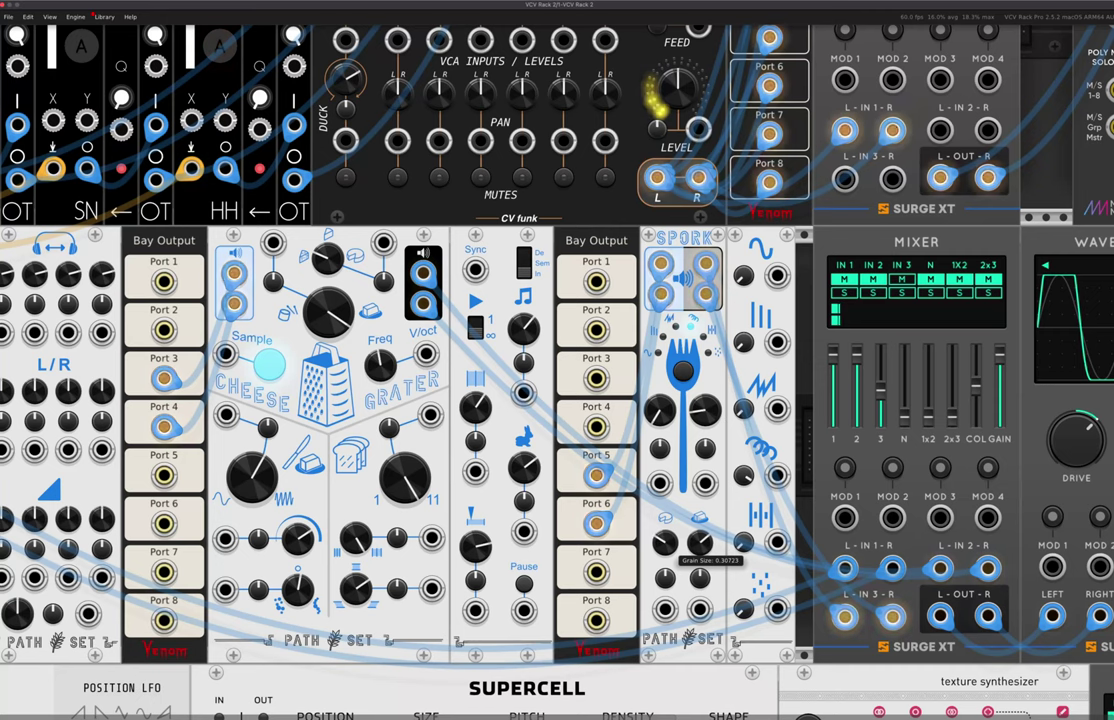
{"action": "left_click_drag", "start_coordinate": [742, 542], "coordinate": [742, 480]}
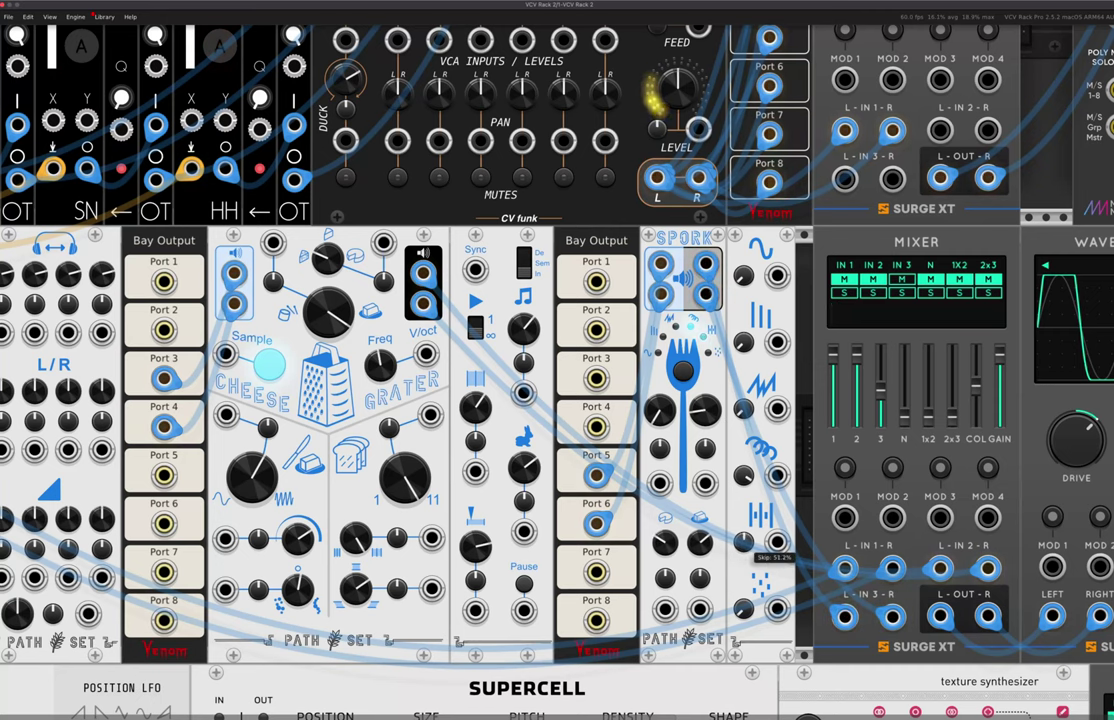
{"action": "mouse_move", "coordinate": [665, 543]}
{"action": "left_mouse_down"}
{"action": "mouse_move", "coordinate": [665, 630]}
{"action": "mouse_move", "coordinate": [665, 520]}
{"action": "left_mouse_up"}
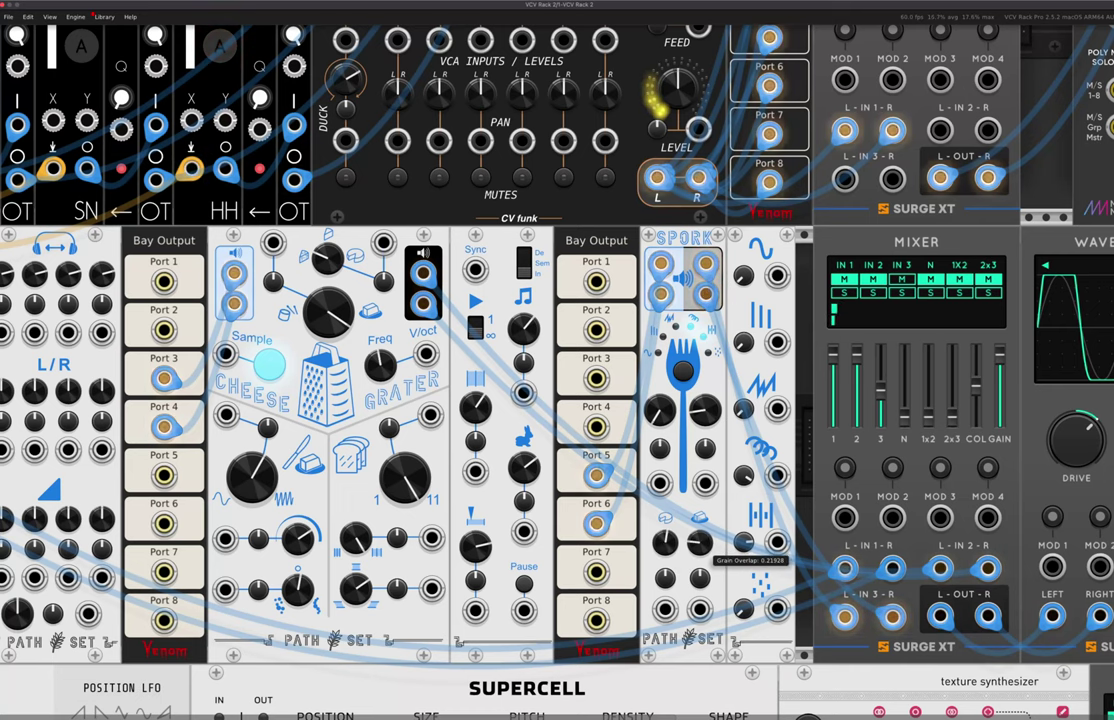
Raise the effects mixer's input 3 level, then sweep Spork's Grain Size through about 0.09 and Grain Overlap through about 0.74
{"action": "left_click_drag", "start_coordinate": [877, 417], "coordinate": [877, 376]}
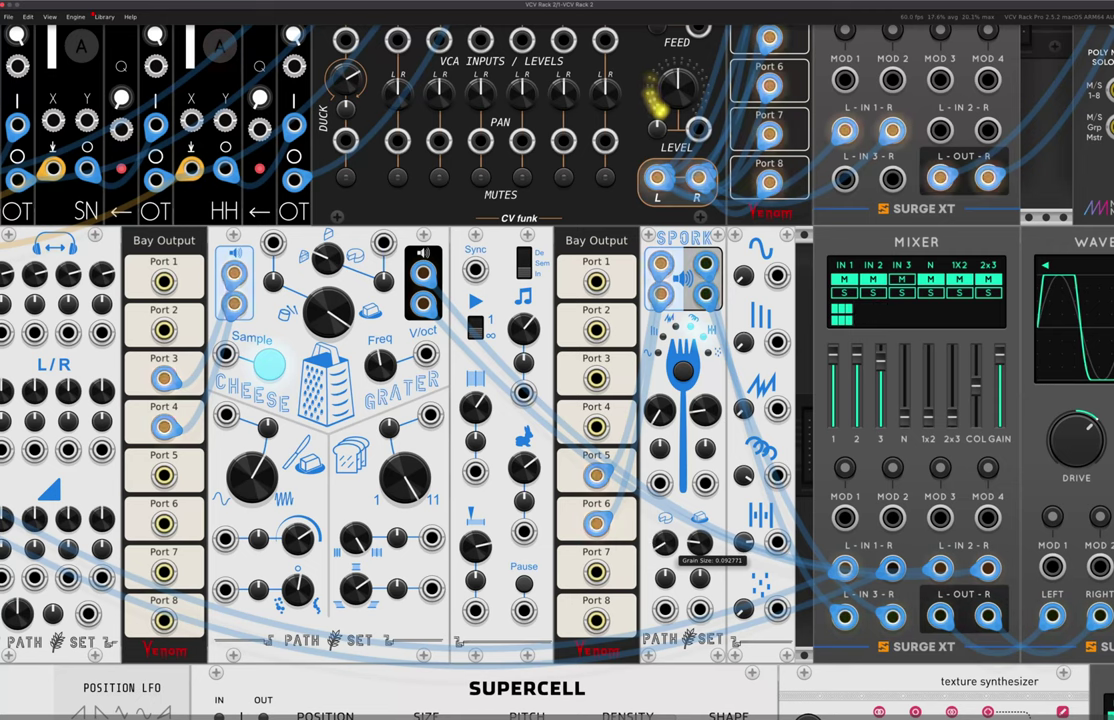
{"action": "left_click_drag", "start_coordinate": [665, 543], "coordinate": [665, 450]}
{"action": "left_click_drag", "start_coordinate": [700, 543], "coordinate": [700, 400]}
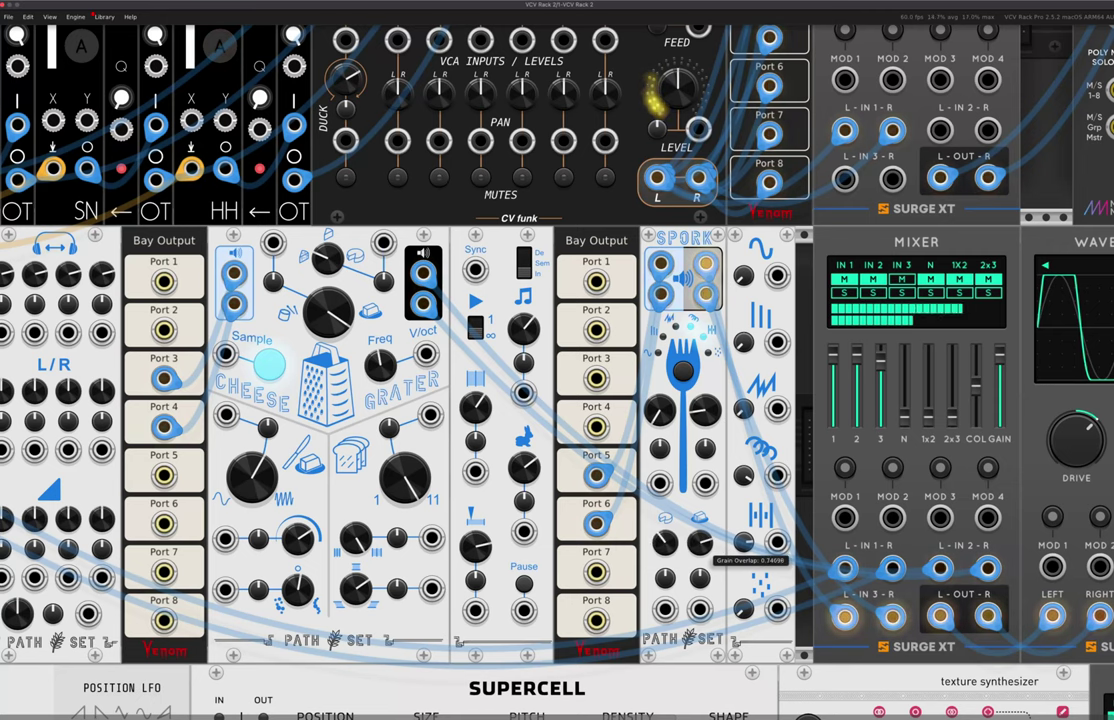
Raise the expander's sixth effect, readjust Spork's Grain Overlap, and set Mod A to about 0.69
{"action": "left_click_drag", "start_coordinate": [742, 609], "coordinate": [742, 450]}
{"action": "left_click_drag", "start_coordinate": [700, 543], "coordinate": [700, 485]}
{"action": "left_click_drag", "start_coordinate": [704, 543], "coordinate": [704, 573]}
{"action": "left_click_drag", "start_coordinate": [660, 410], "coordinate": [660, 360]}
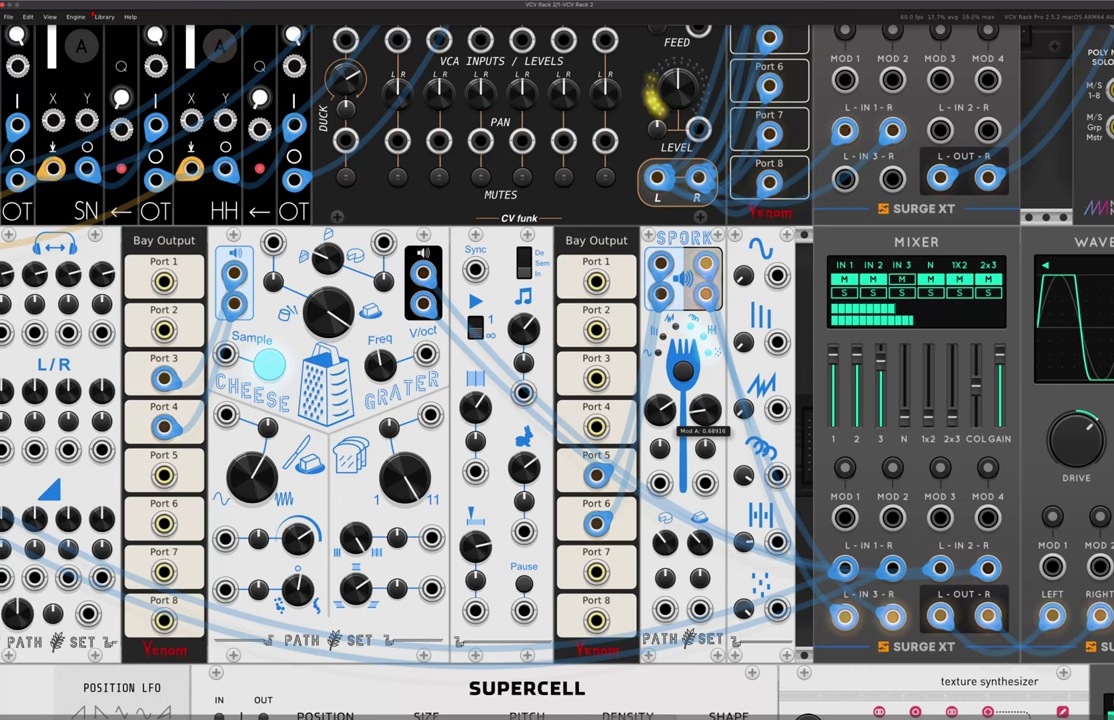
Readjust Spork's Mod A and Mod B, bring Grain Size to about 0.86, and on the expander lower Skip and raise Tines
{"action": "mouse_move", "coordinate": [696, 416]}
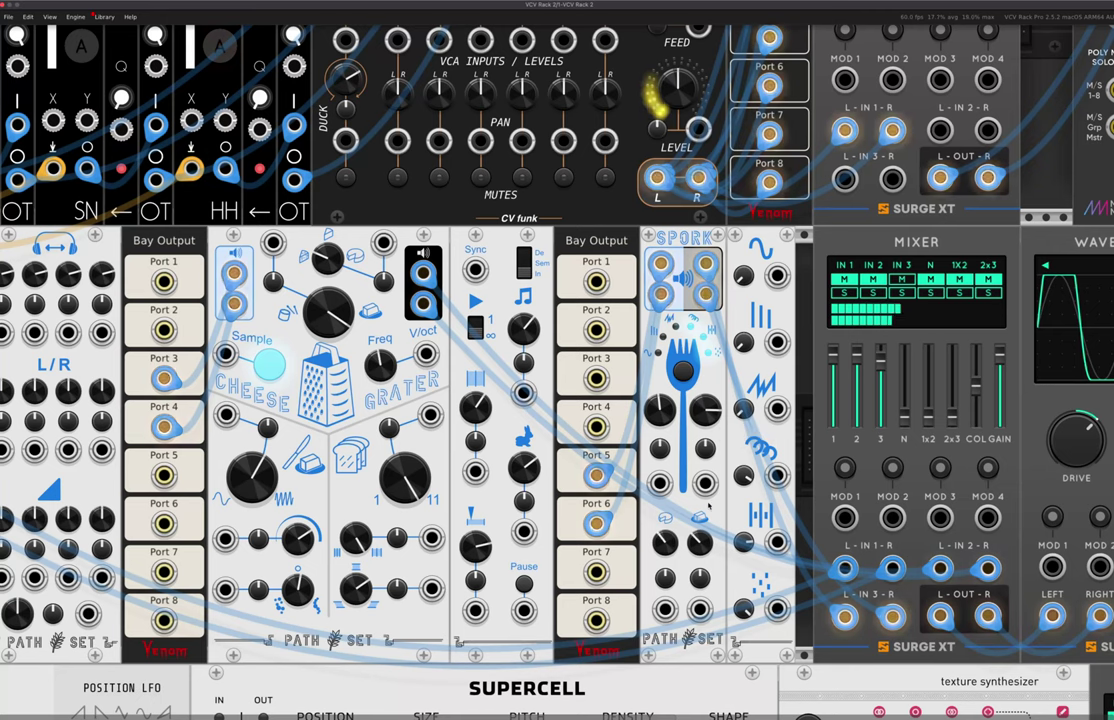
{"action": "mouse_move", "coordinate": [698, 543]}
{"action": "left_click_drag", "start_coordinate": [665, 543], "coordinate": [665, 640]}
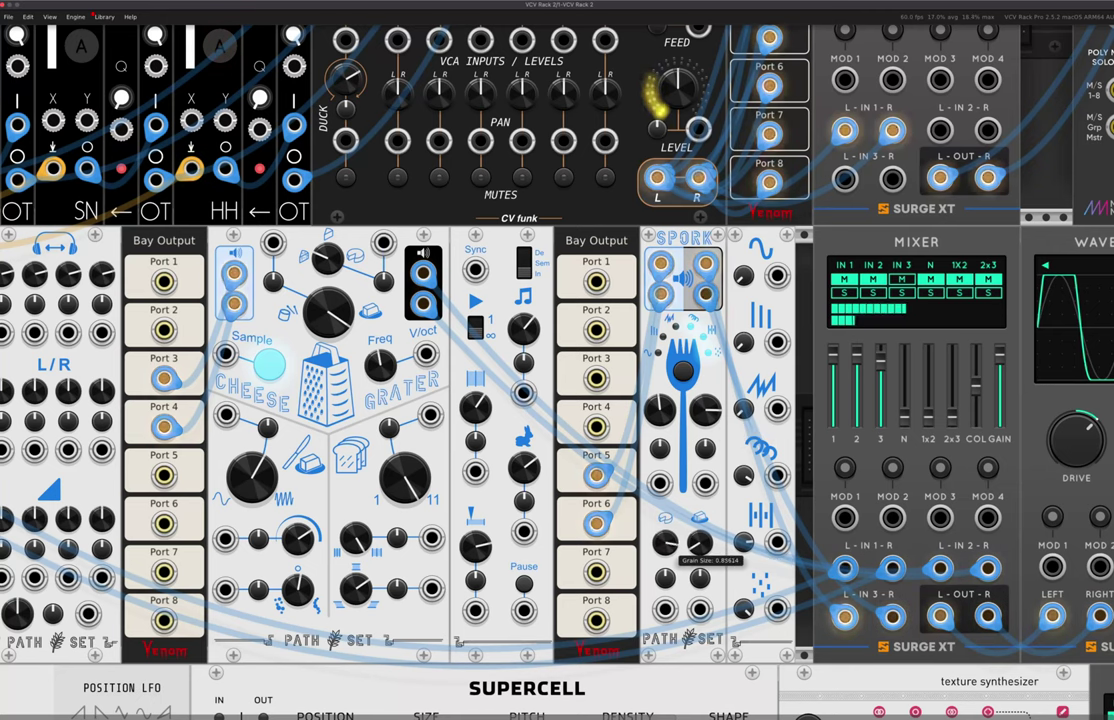
{"action": "mouse_move", "coordinate": [746, 543]}
{"action": "left_click_drag", "start_coordinate": [746, 543], "coordinate": [746, 660]}
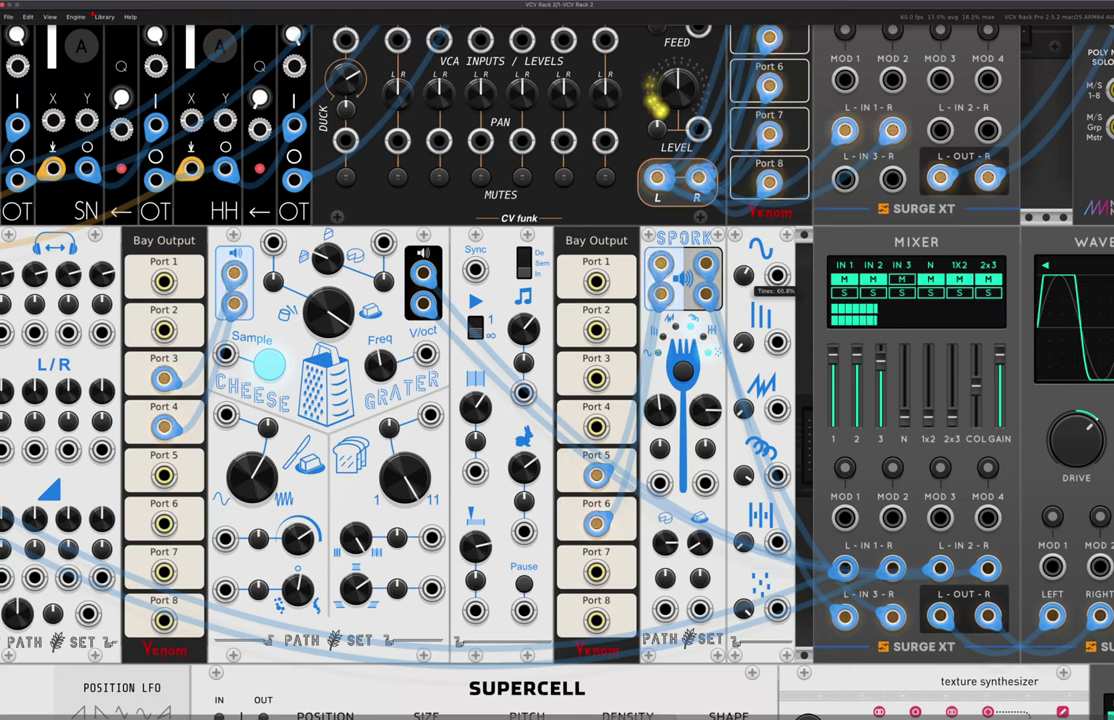
Lower Spork's Mod A and Mod B, sweep Grain Overlap through about 0.99 and 0.30, and readjust Grain Size
{"action": "double_click", "coordinate": [712, 418]}
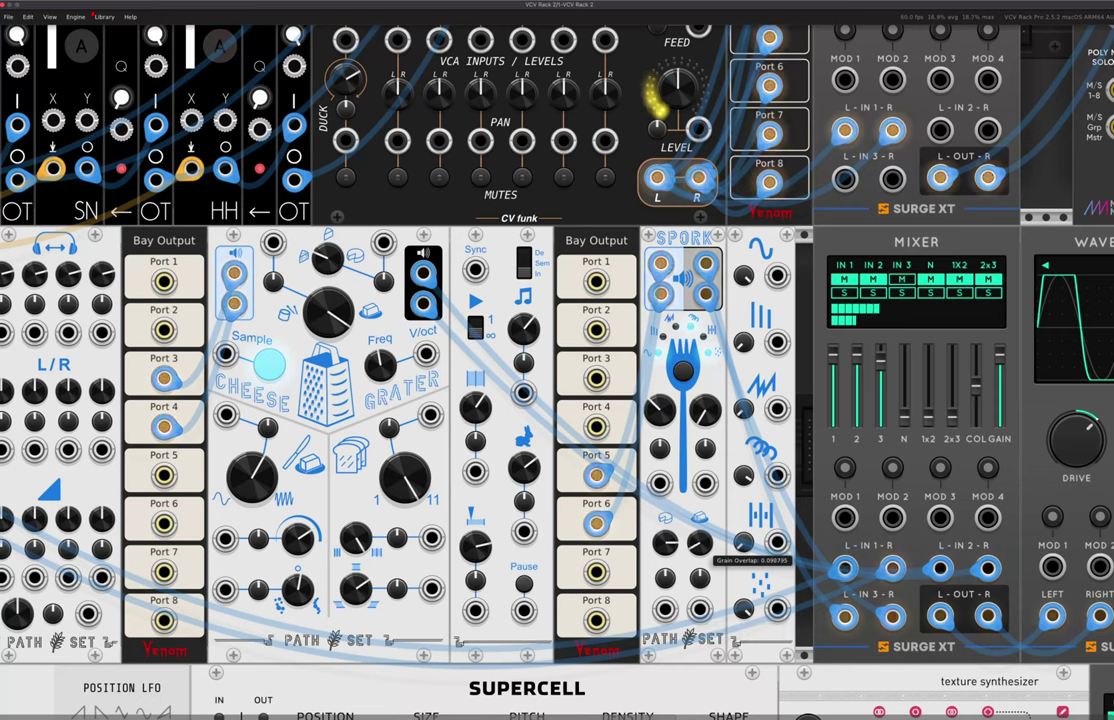
{"action": "mouse_move", "coordinate": [668, 543]}
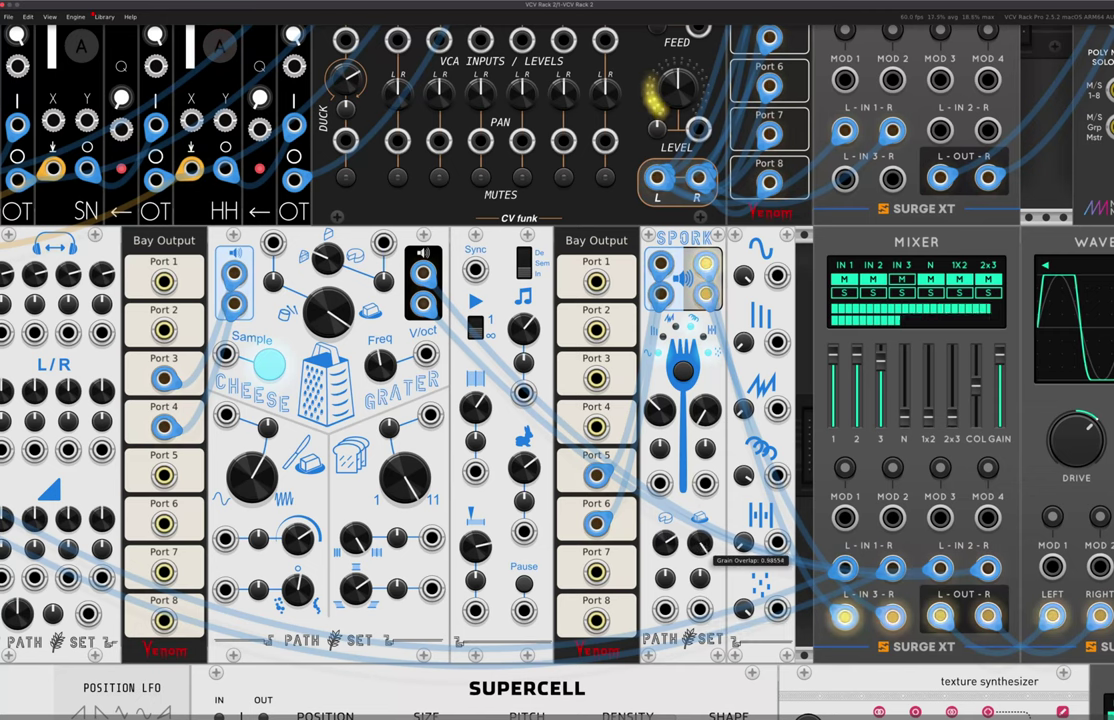
{"action": "left_click_drag", "start_coordinate": [700, 543], "coordinate": [700, 505]}
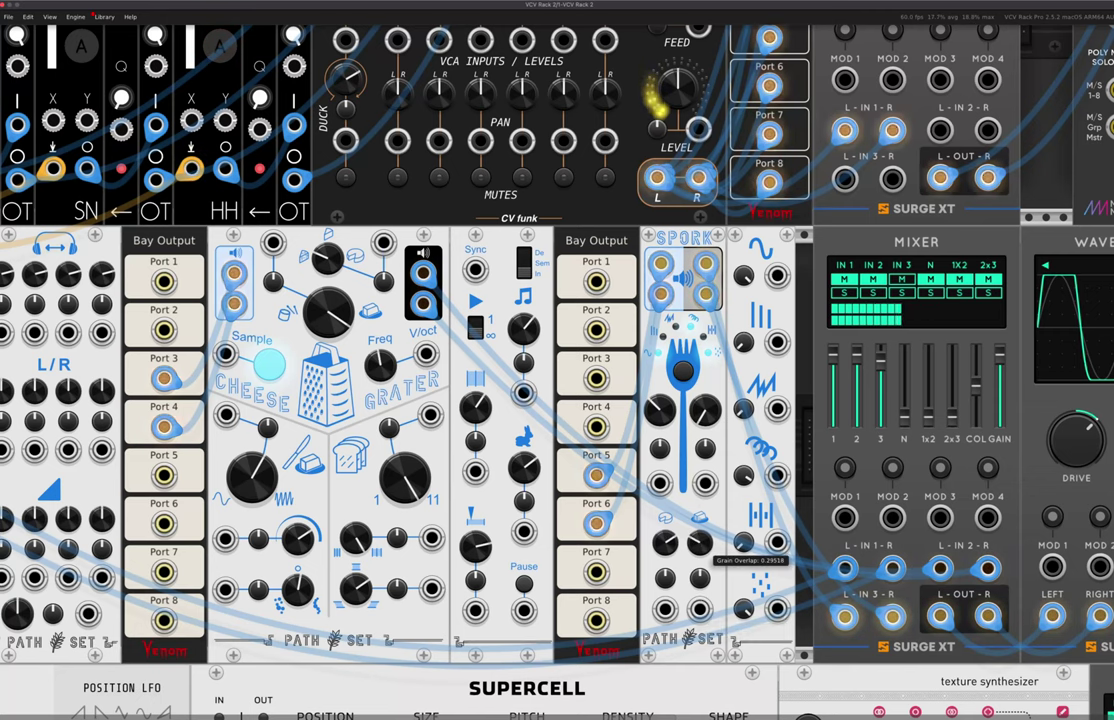
{"action": "mouse_move", "coordinate": [665, 543]}
{"action": "left_mouse_down"}
{"action": "mouse_move", "coordinate": [665, 600]}
{"action": "mouse_move", "coordinate": [665, 523]}
{"action": "left_mouse_up"}
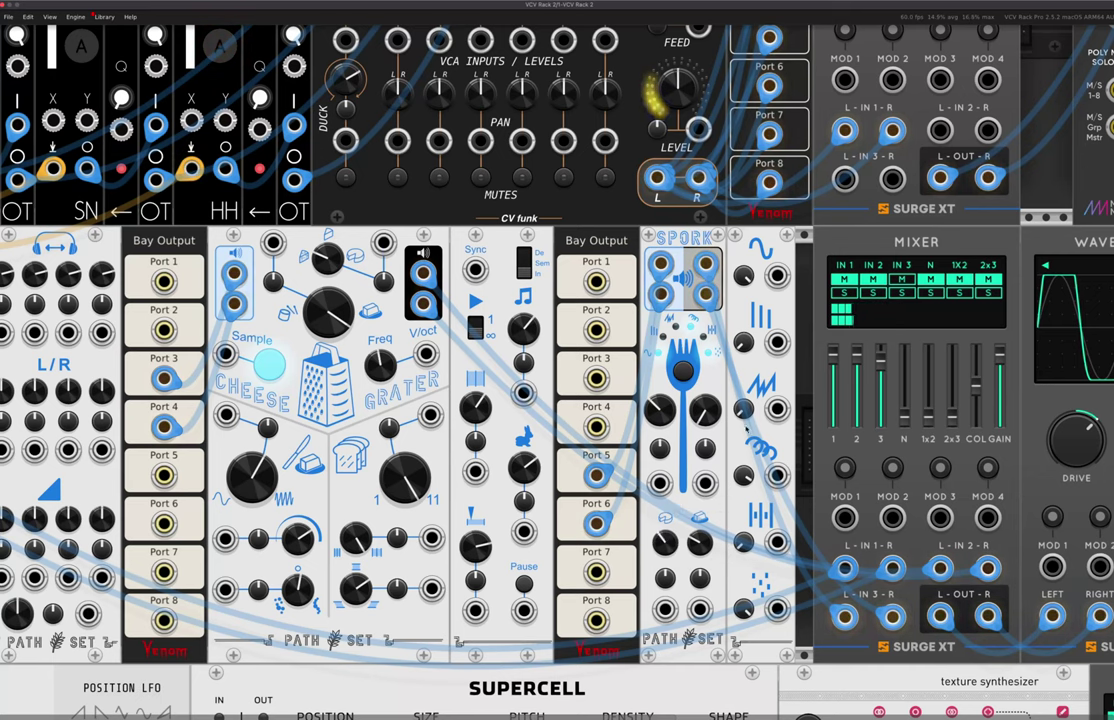
Mute input 3 on the effects mixer, and move Spork's Mod A through about 0.57 and Mod B through about 0.45
{"action": "left_click", "coordinate": [903, 281]}
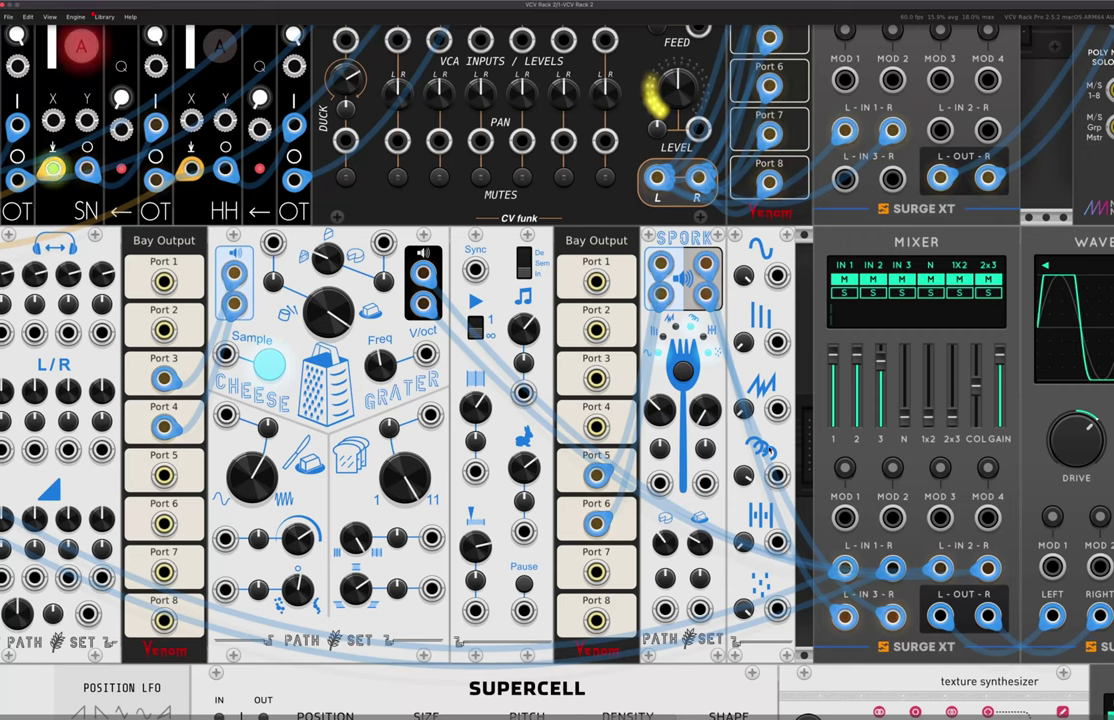
{"action": "left_click_drag", "start_coordinate": [662, 411], "coordinate": [662, 385]}
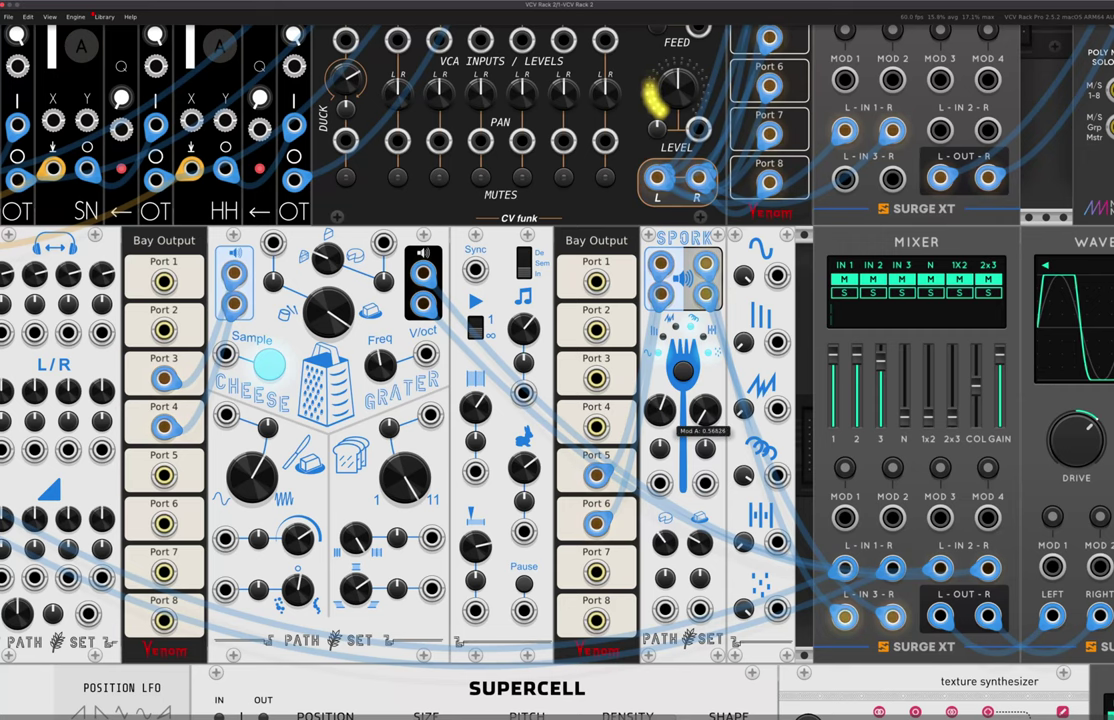
{"action": "mouse_move", "coordinate": [742, 410]}
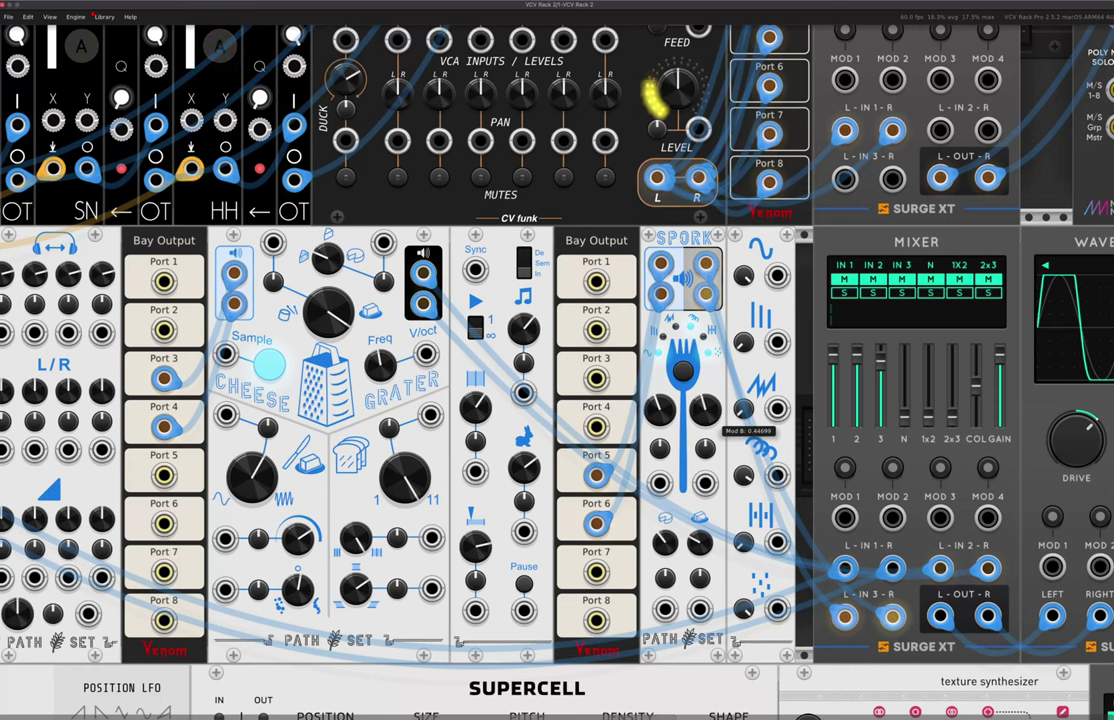
{"action": "mouse_move", "coordinate": [659, 412]}
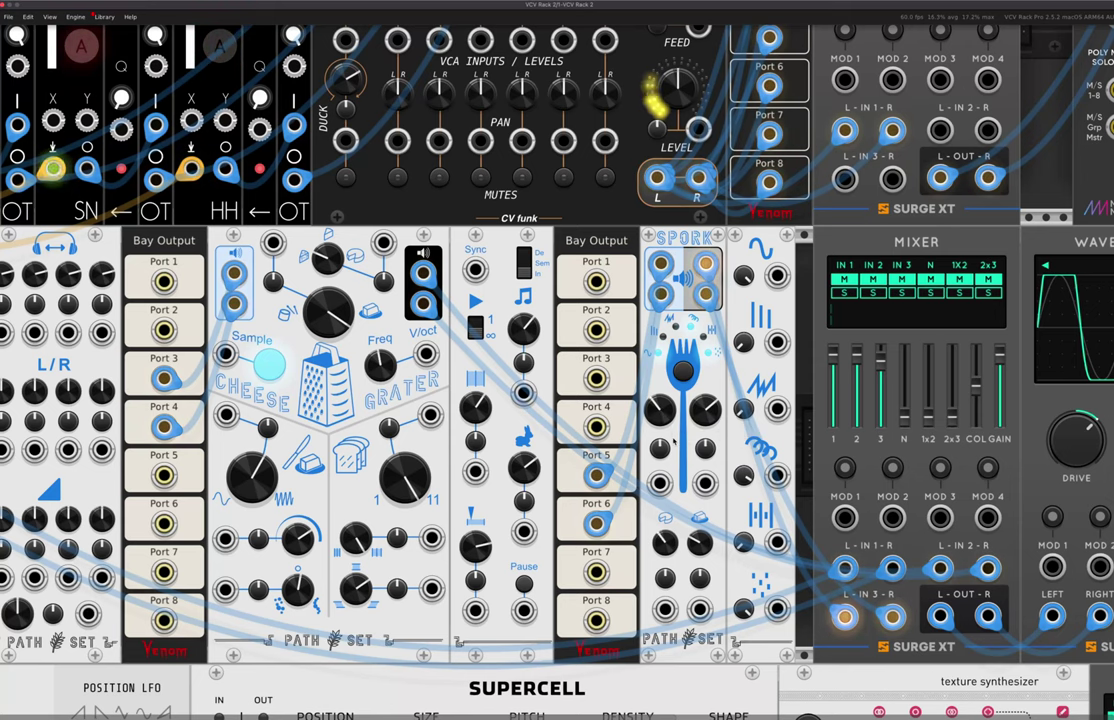
Look over the Sifter, Cheese Grater and Spork modules, and the drum voices with the Pressed Duck mixer
{"action": "scroll", "coordinate": [674, 441], "scroll_direction": "left", "scroll_amount": 6}
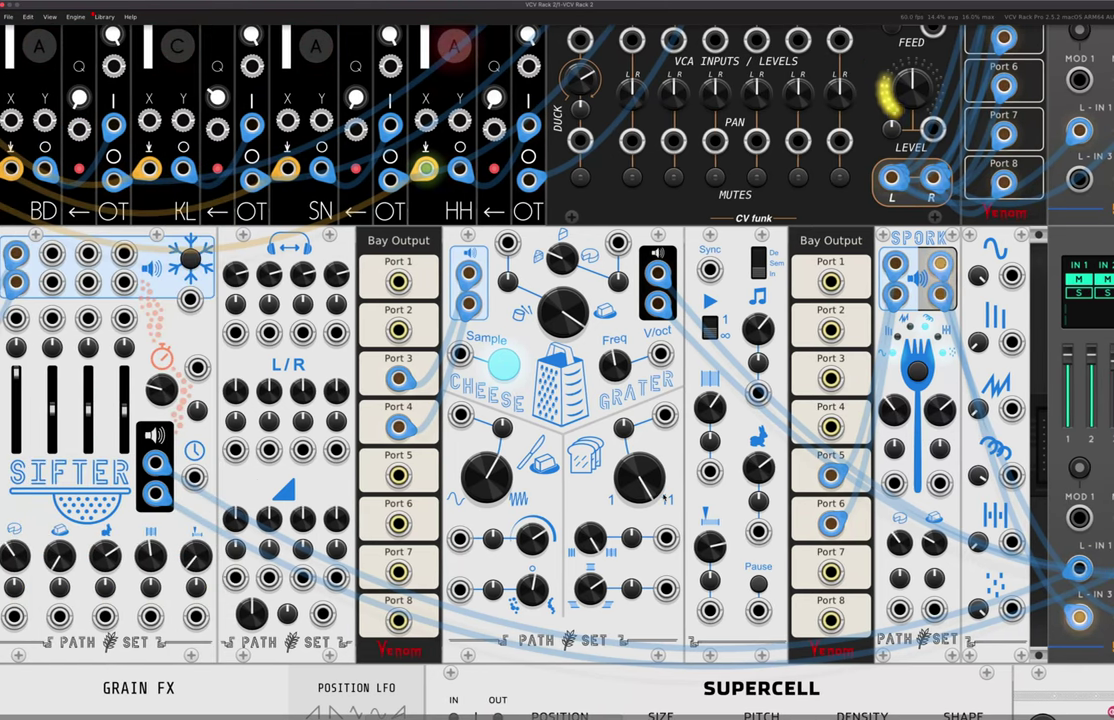
{"action": "scroll", "coordinate": [660, 492], "scroll_direction": "right", "scroll_amount": 2}
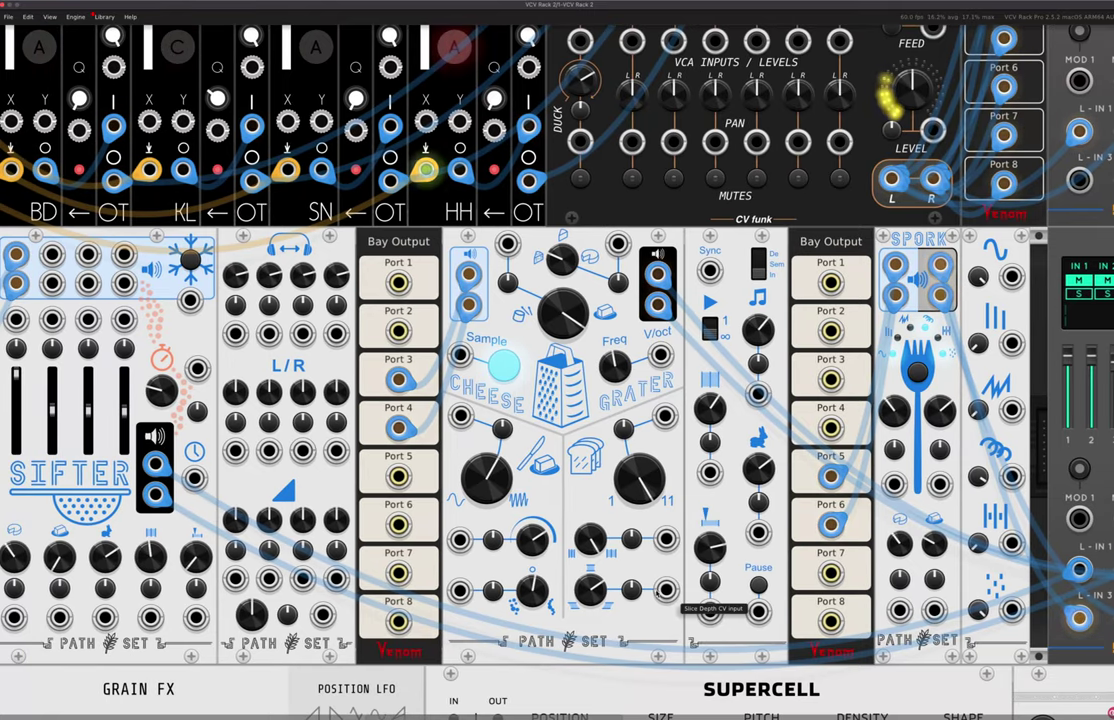
{"action": "scroll", "coordinate": [768, 563], "scroll_direction": "down", "scroll_amount": 2}
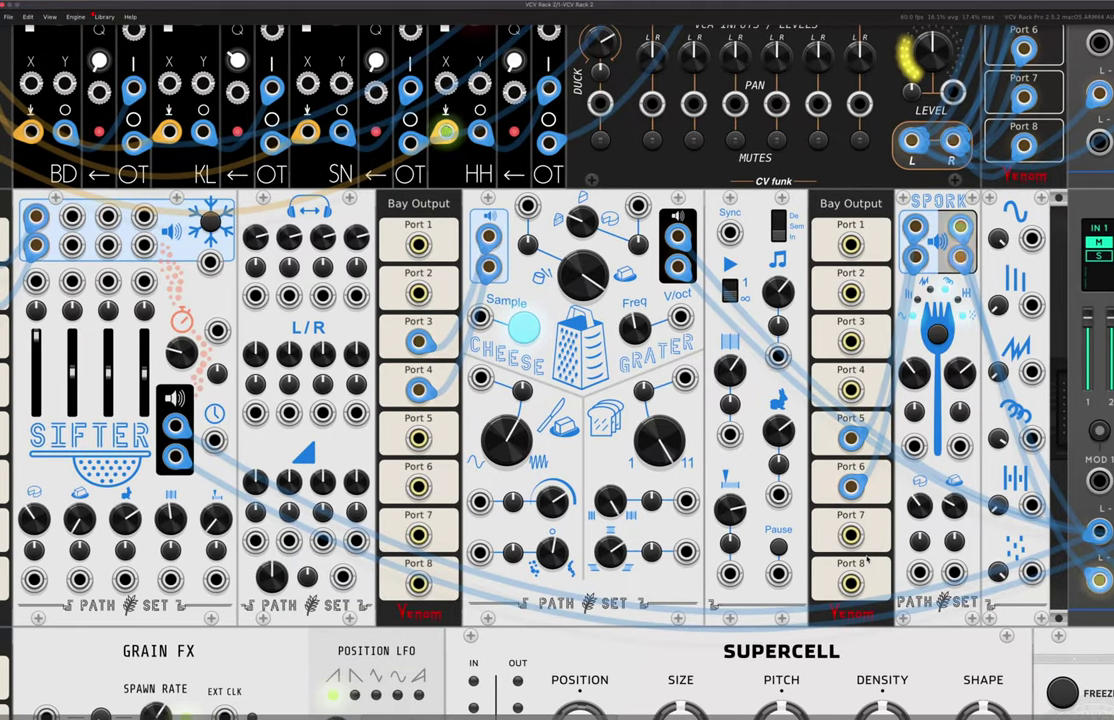
{"action": "scroll", "coordinate": [868, 563], "scroll_direction": "right", "scroll_amount": 2}
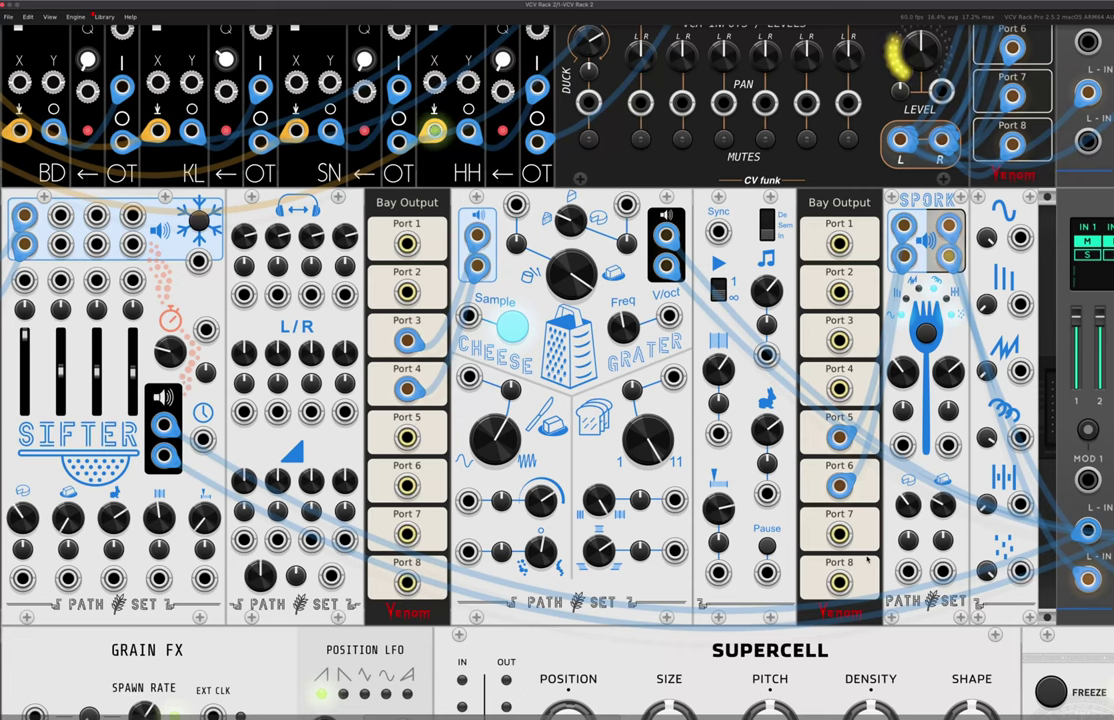
{"action": "scroll", "coordinate": [867, 559], "scroll_direction": "right", "scroll_amount": 1}
{"action": "scroll", "coordinate": [867, 559], "scroll_direction": "up", "scroll_amount": 5}
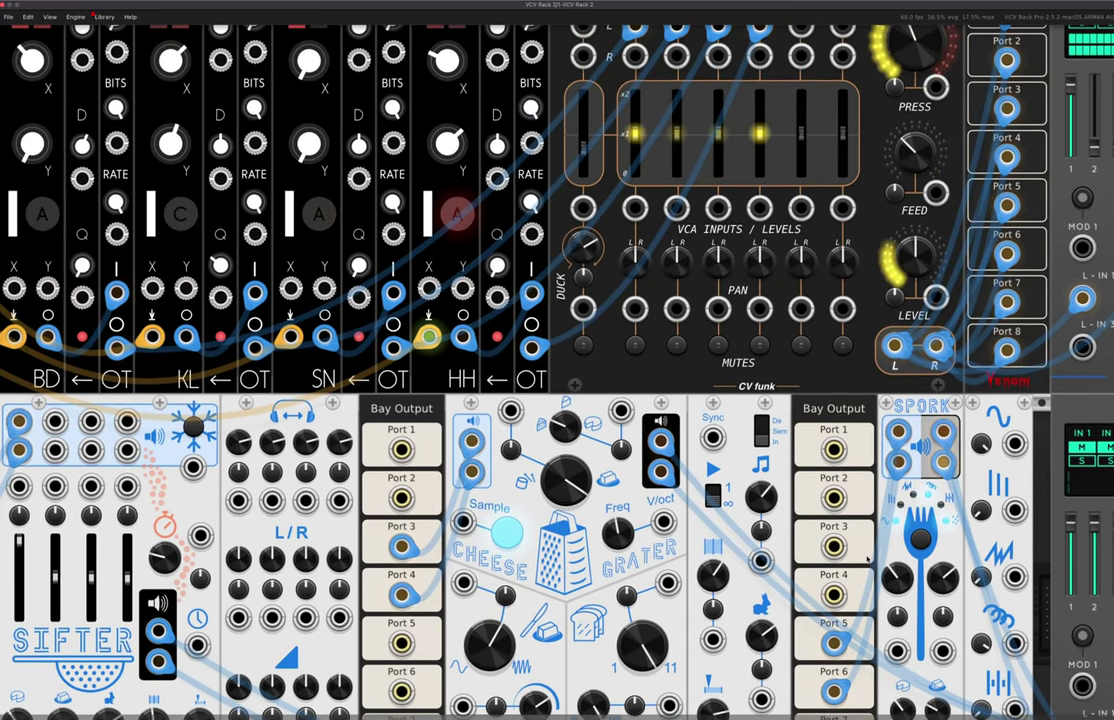
{"action": "scroll", "coordinate": [867, 559], "scroll_direction": "up", "scroll_amount": 4}
{"action": "scroll", "coordinate": [867, 559], "scroll_direction": "left", "scroll_amount": 3}
{"action": "scroll", "coordinate": [758, 456], "scroll_direction": "right", "scroll_amount": 5}
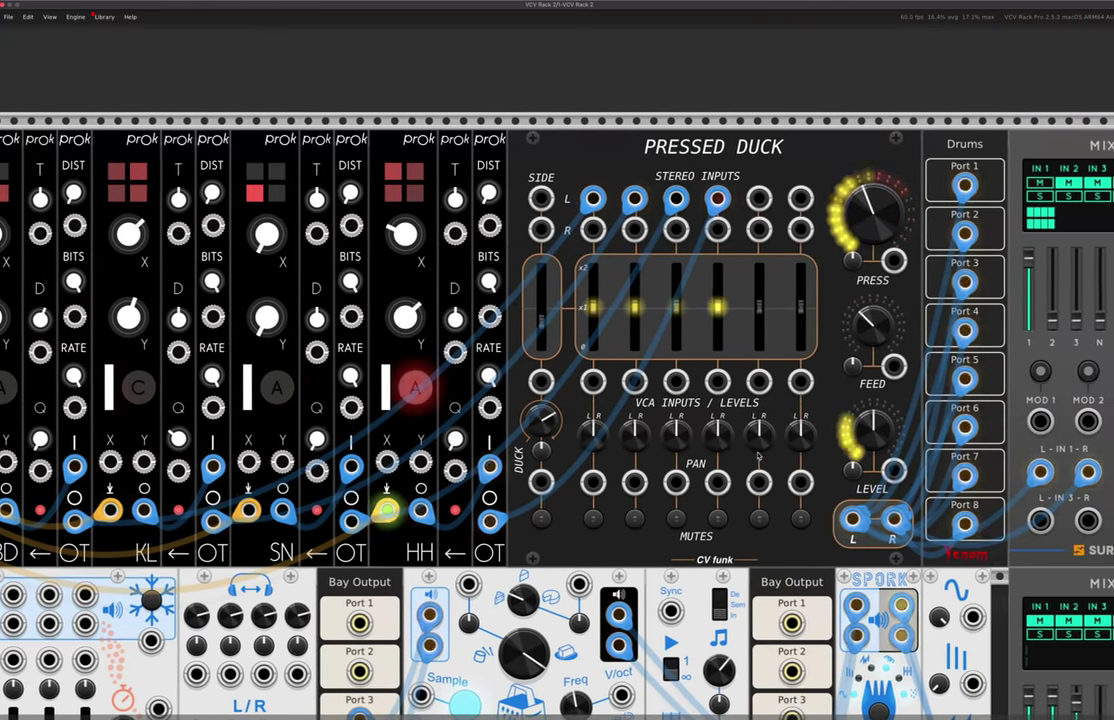
Unmute the main mixer's first channel, and try Pressed Duck with Press at maximum, Master Volume at 1 and Feedback at about 9 before reducing it
{"action": "scroll", "coordinate": [757, 456], "scroll_direction": "right", "scroll_amount": 5}
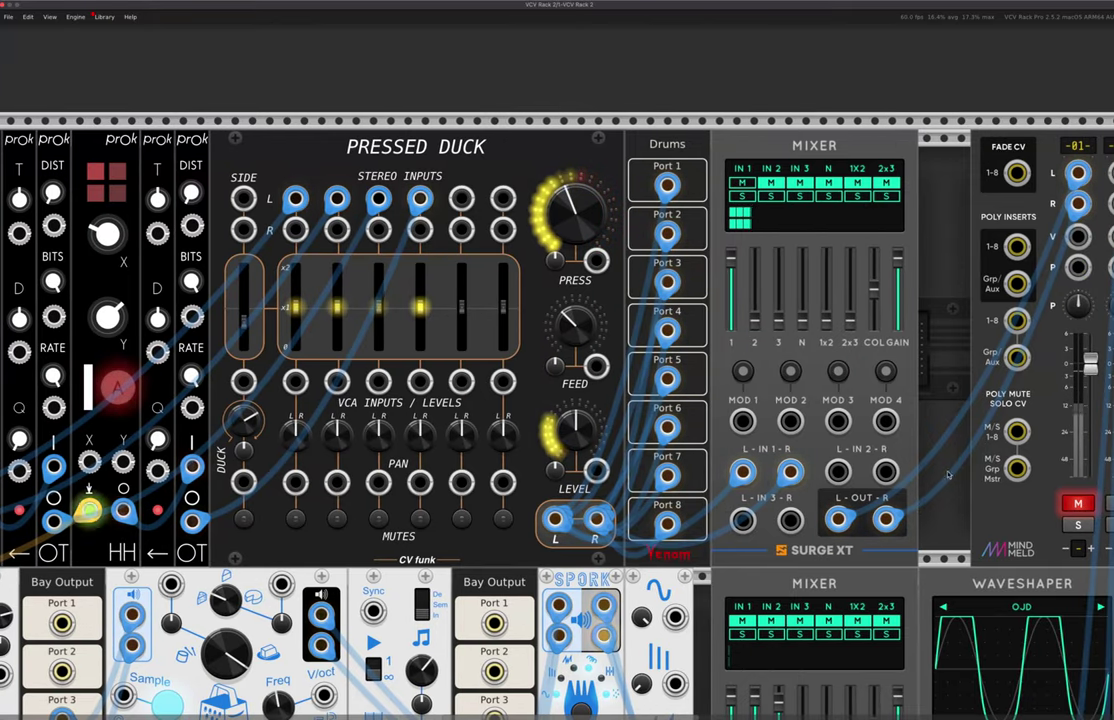
{"action": "left_click", "coordinate": [1078, 503]}
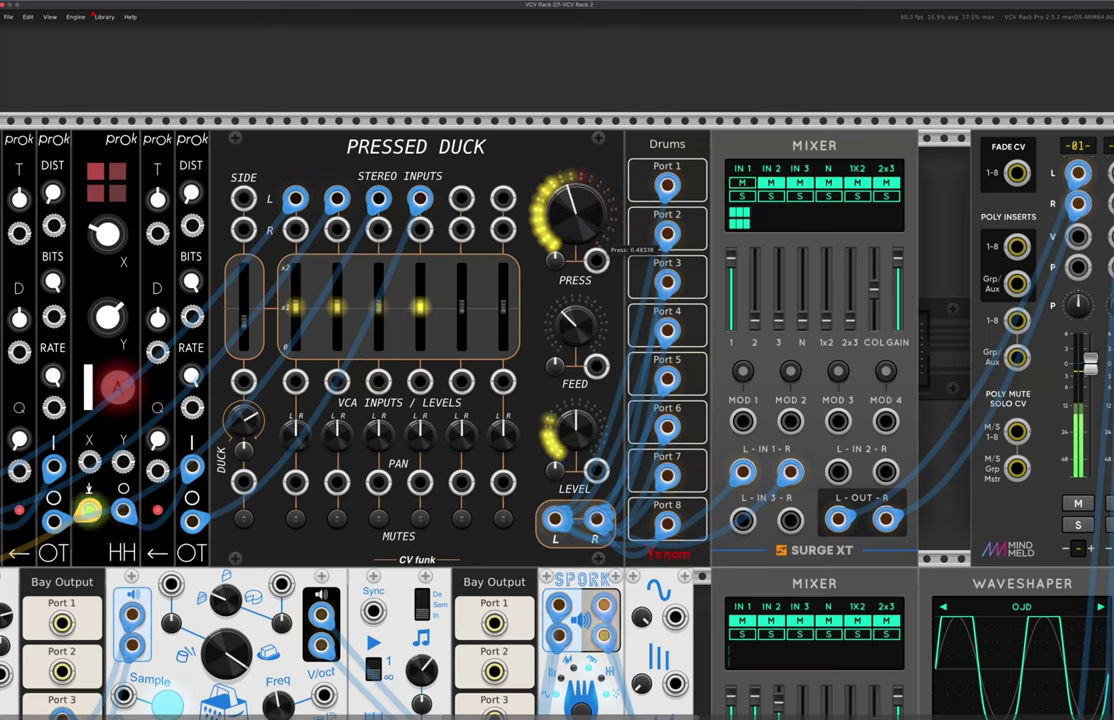
{"action": "left_click_drag", "start_coordinate": [575, 213], "coordinate": [575, 57]}
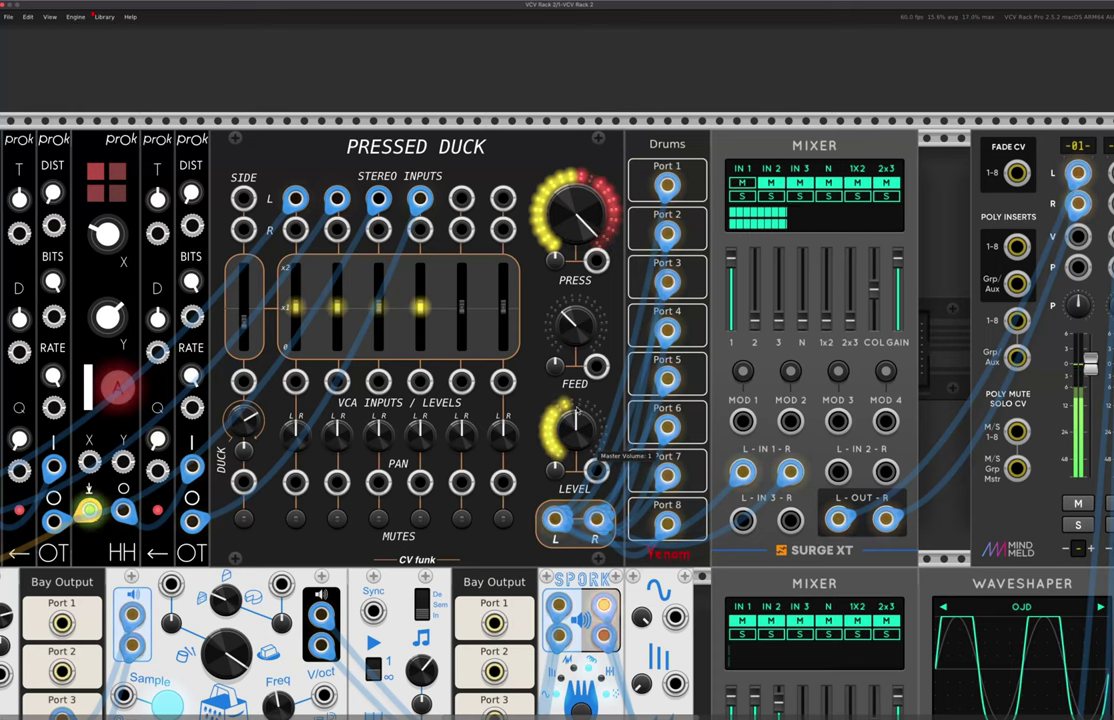
{"action": "left_click_drag", "start_coordinate": [573, 325], "coordinate": [567, 343]}
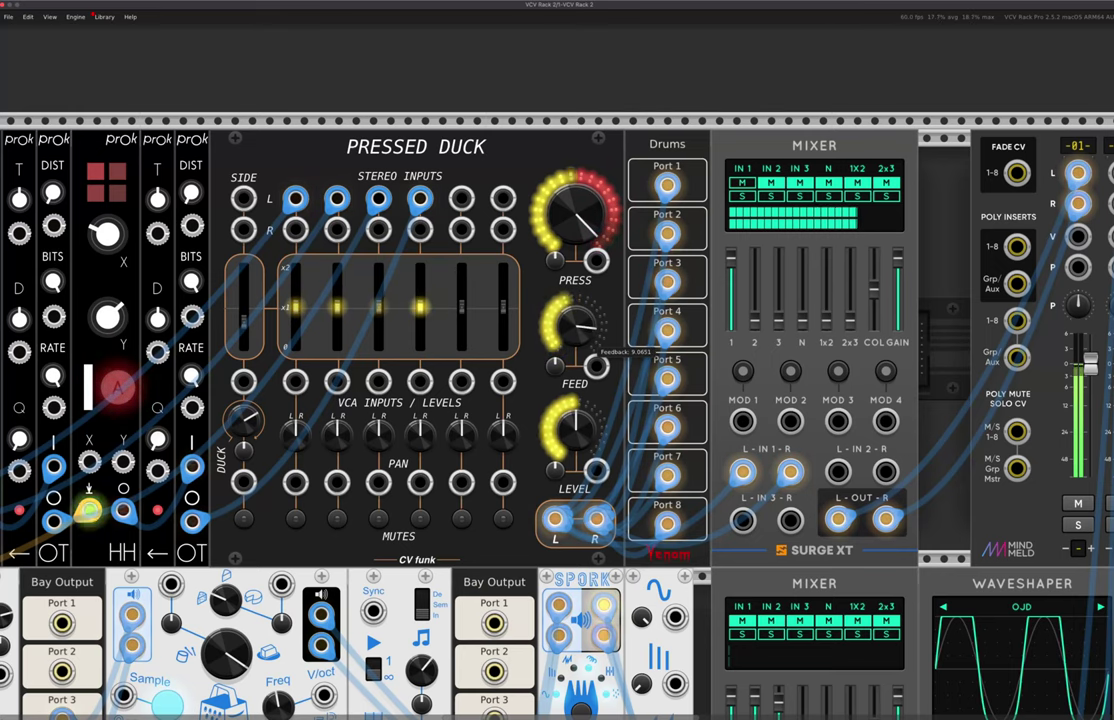
{"action": "mouse_move", "coordinate": [570, 323]}
{"action": "left_mouse_down"}
{"action": "mouse_move", "coordinate": [570, 342]}
{"action": "mouse_move", "coordinate": [570, 300]}
{"action": "mouse_move", "coordinate": [571, 342]}
{"action": "left_mouse_up"}
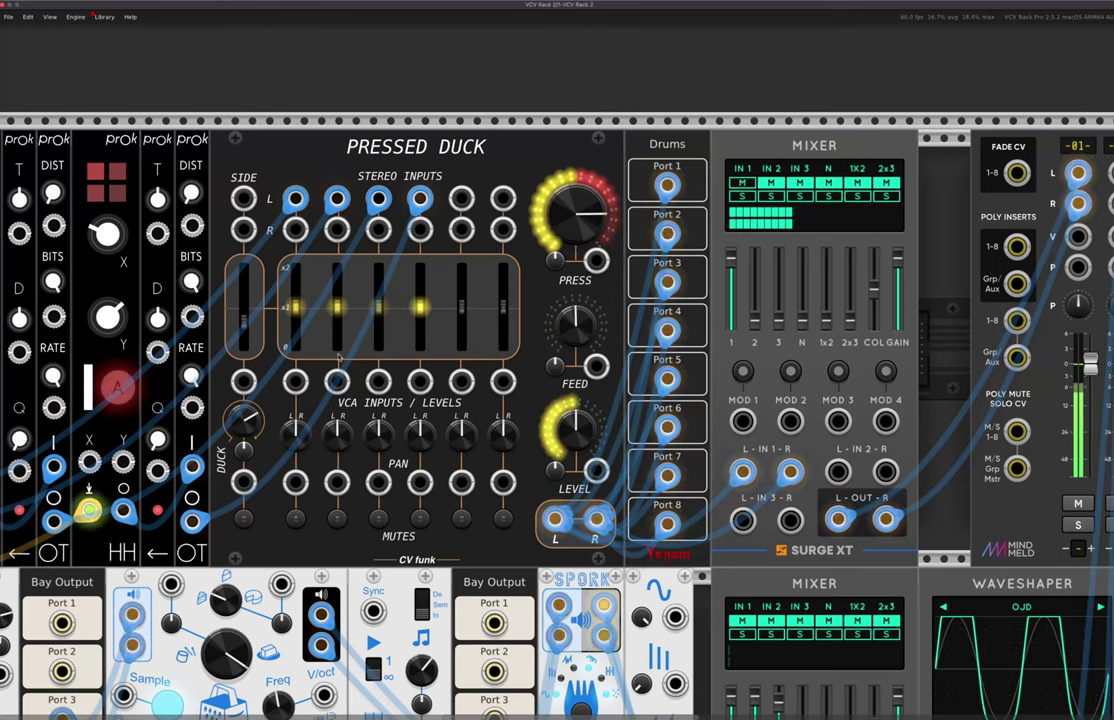
Trace Pressed Duck's outputs through the Drums ports to the Bay Outputs feeding Sifter, Cheese Grater and Spork, and on to the mixers
{"action": "mouse_move", "coordinate": [254, 272]}
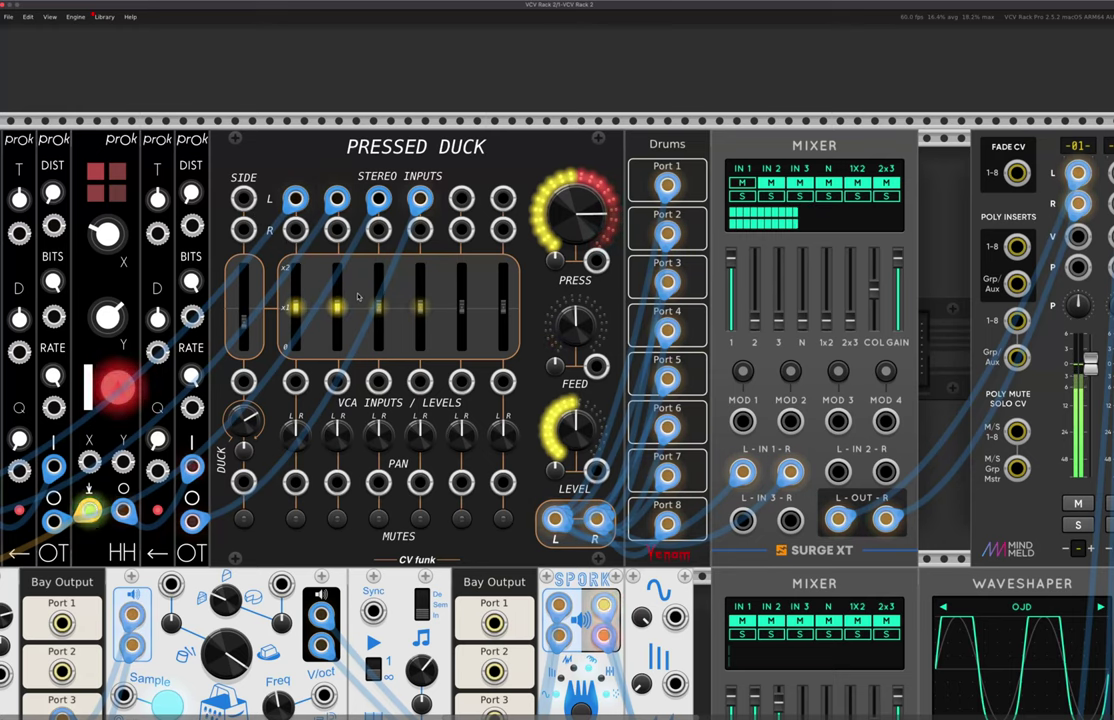
{"action": "scroll", "coordinate": [358, 297], "scroll_direction": "right", "scroll_amount": 2}
{"action": "scroll", "coordinate": [420, 320], "scroll_direction": "down", "scroll_amount": 1}
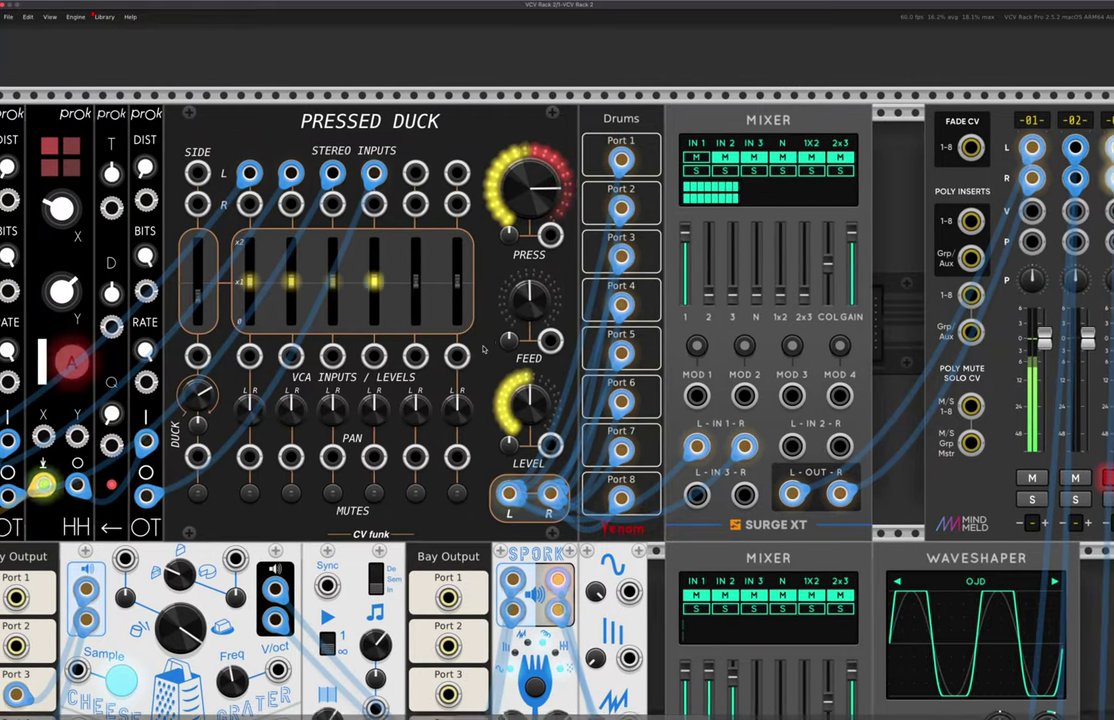
{"action": "scroll", "coordinate": [484, 349], "scroll_direction": "down", "scroll_amount": 1}
{"action": "scroll", "coordinate": [484, 349], "scroll_direction": "left", "scroll_amount": 1}
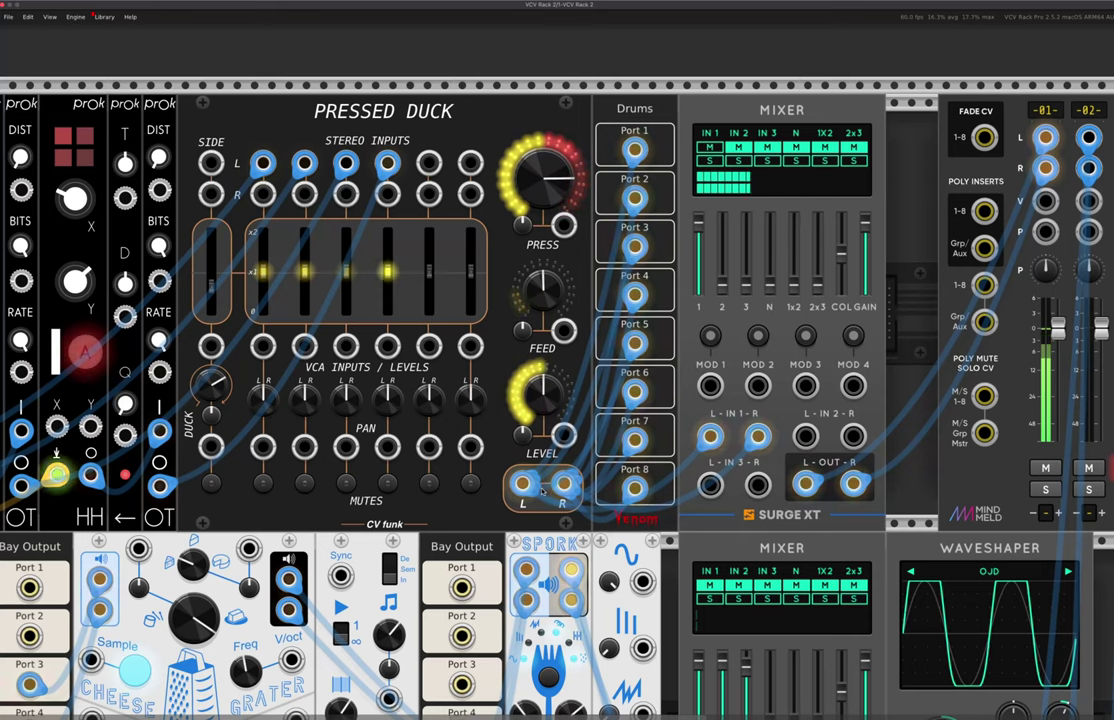
{"action": "left_click_drag", "start_coordinate": [558, 486], "coordinate": [635, 200]}
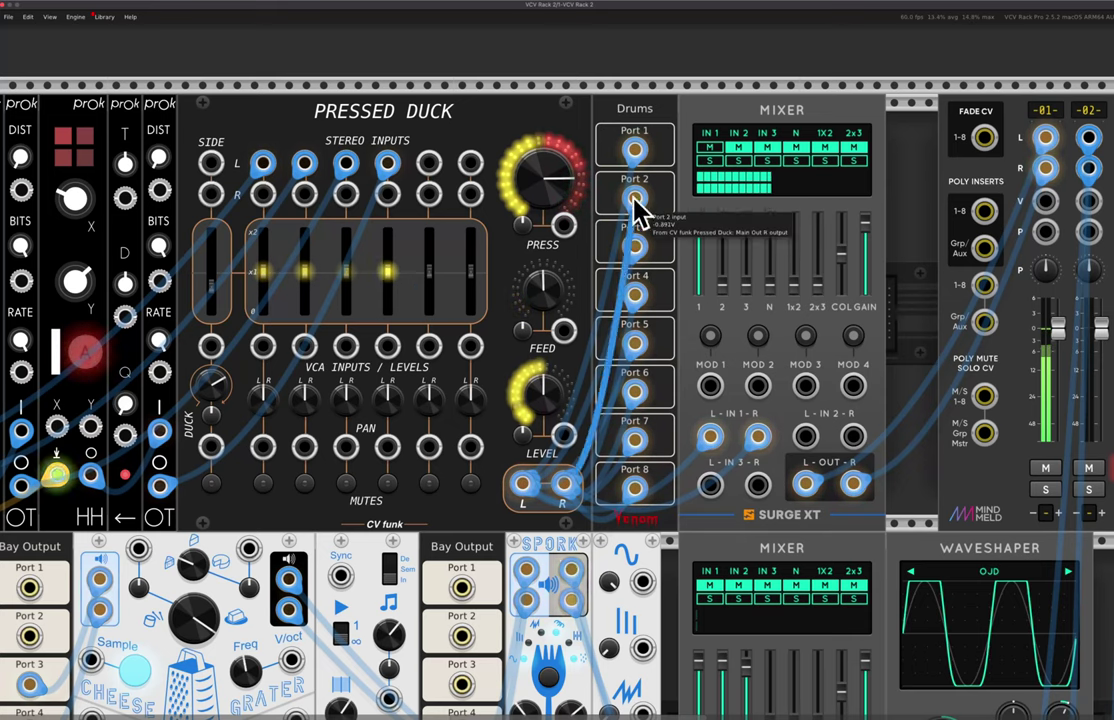
{"action": "scroll", "coordinate": [543, 446], "scroll_direction": "left", "scroll_amount": 3}
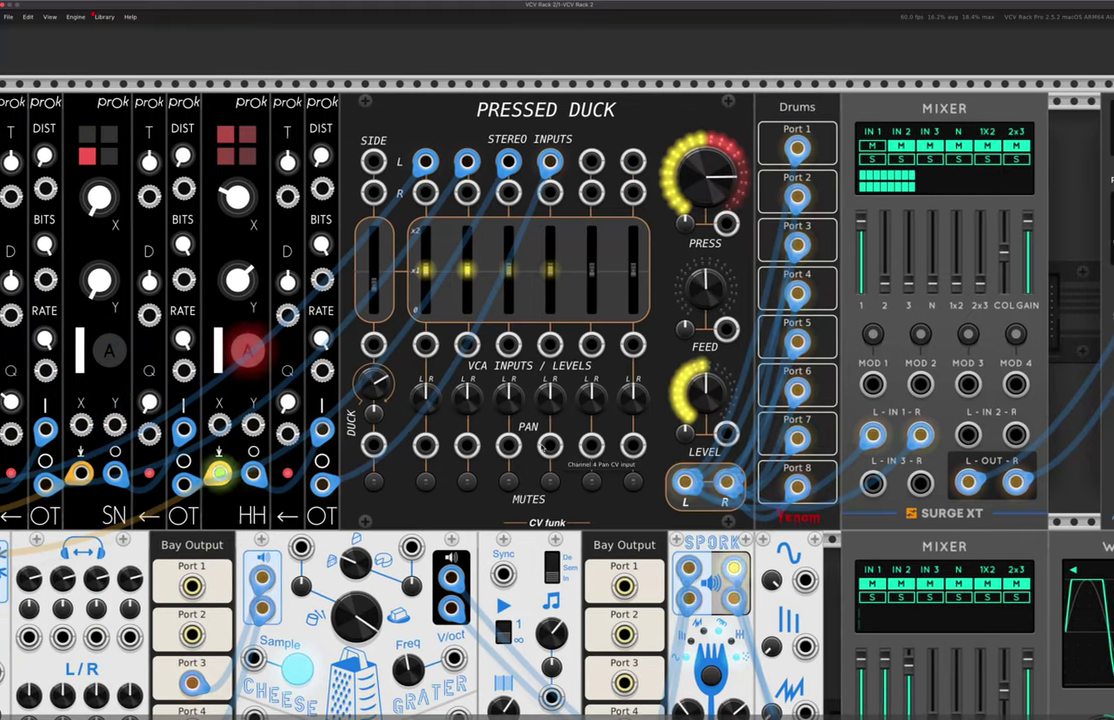
{"action": "scroll", "coordinate": [300, 280], "scroll_direction": "left", "scroll_amount": 10}
{"action": "scroll", "coordinate": [300, 280], "scroll_direction": "down", "scroll_amount": 8}
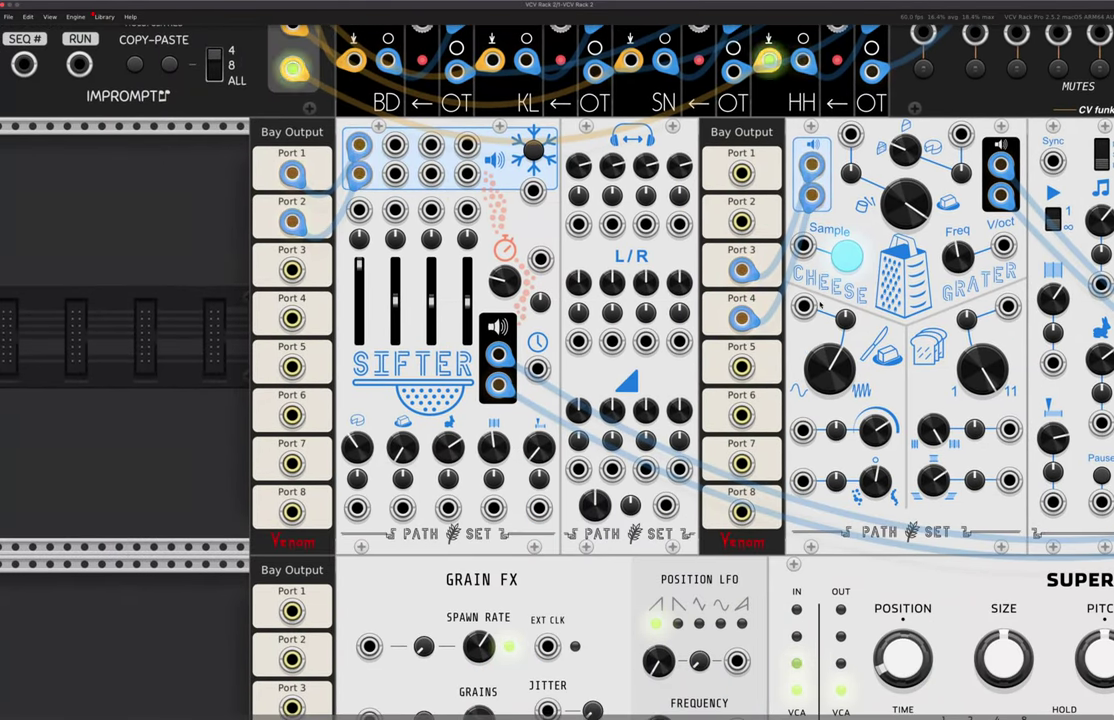
{"action": "scroll", "coordinate": [820, 305], "scroll_direction": "right", "scroll_amount": 8}
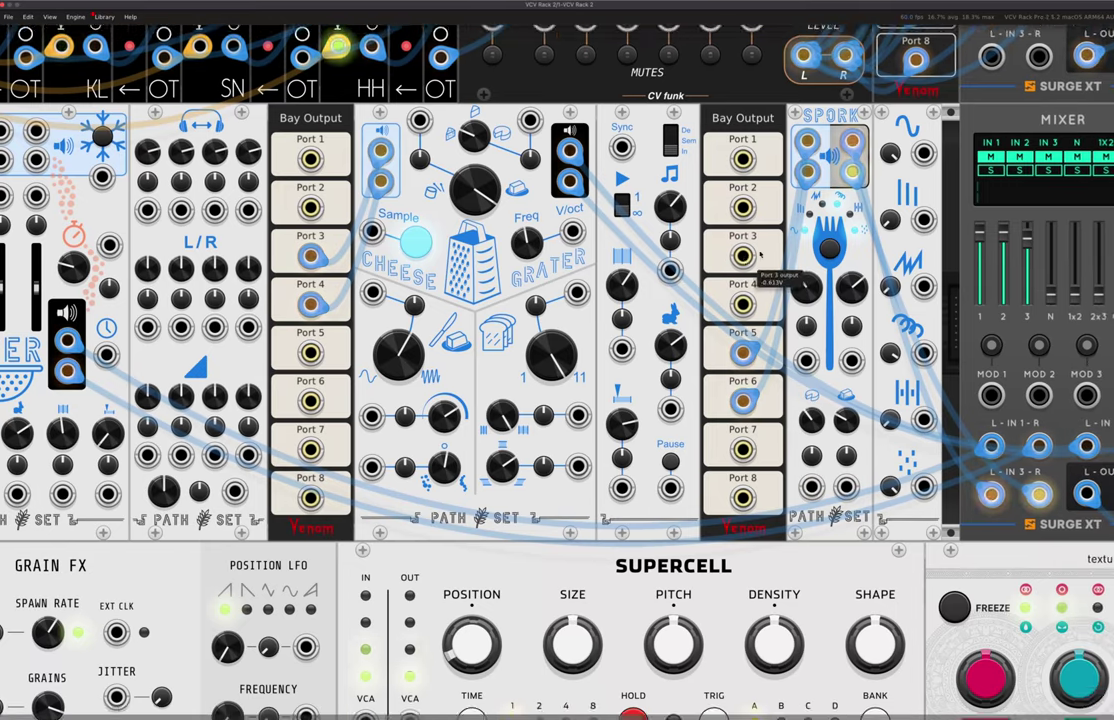
{"action": "scroll", "coordinate": [760, 255], "scroll_direction": "right", "scroll_amount": 5}
{"action": "scroll", "coordinate": [760, 255], "scroll_direction": "up", "scroll_amount": 2}
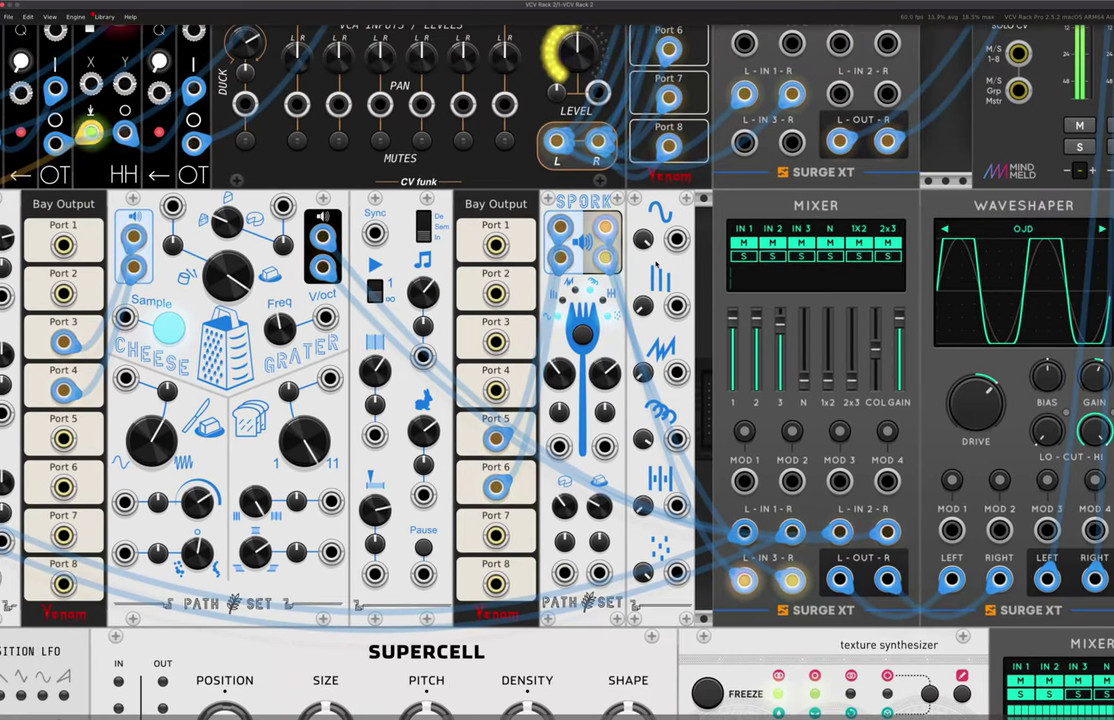
{"action": "scroll", "coordinate": [750, 285], "scroll_direction": "right", "scroll_amount": 3}
{"action": "scroll", "coordinate": [750, 285], "scroll_direction": "up", "scroll_amount": 3}
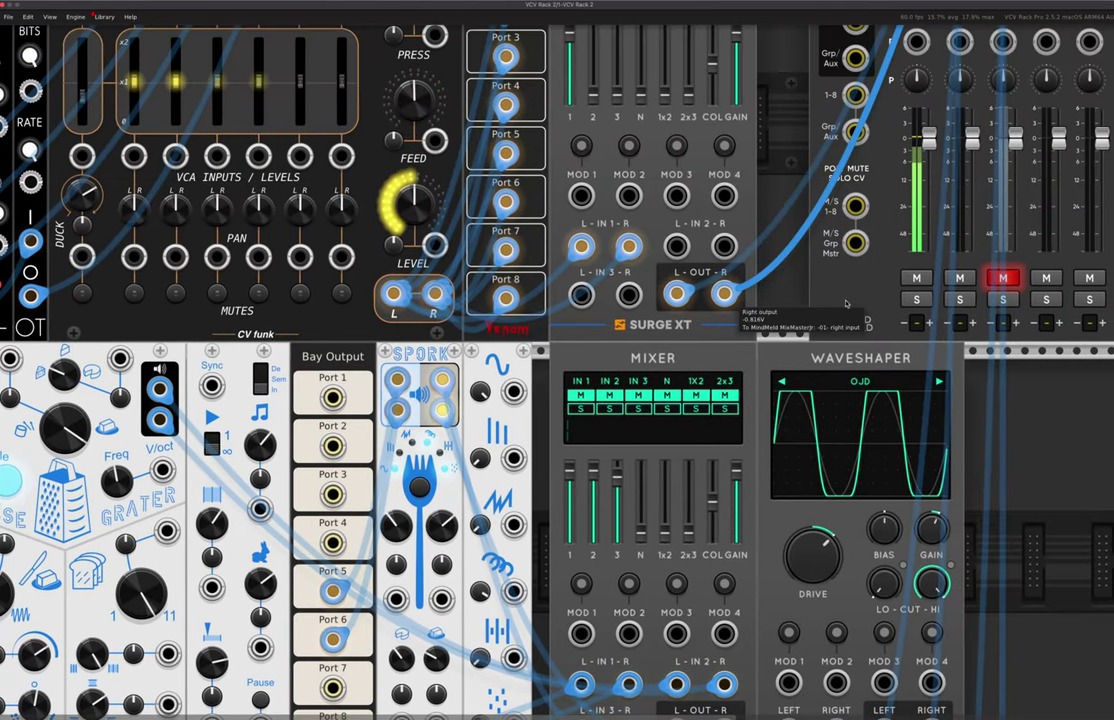
Mute the main mixer's first channel, and inspect the Bay Output Port 7 and 8 cables feeding Grain FX's audio inputs
{"action": "scroll", "coordinate": [846, 303], "scroll_direction": "up", "scroll_amount": 1}
{"action": "left_click", "coordinate": [916, 329]}
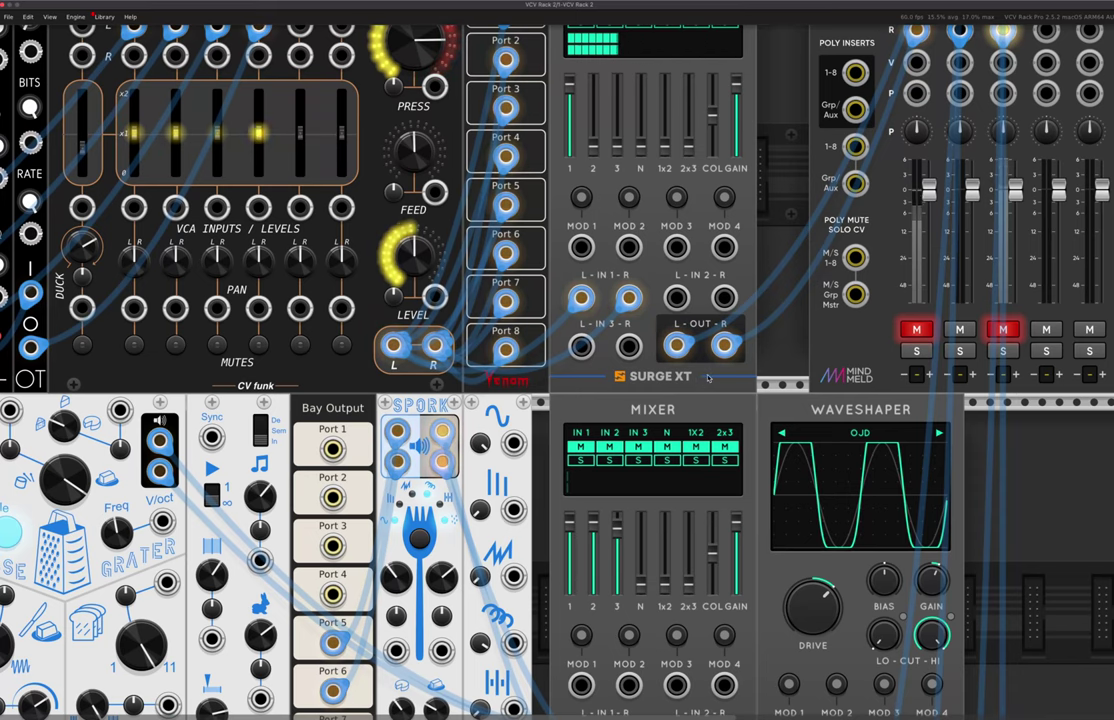
{"action": "scroll", "coordinate": [730, 370], "scroll_direction": "down", "scroll_amount": 11}
{"action": "scroll", "coordinate": [730, 370], "scroll_direction": "left", "scroll_amount": 9}
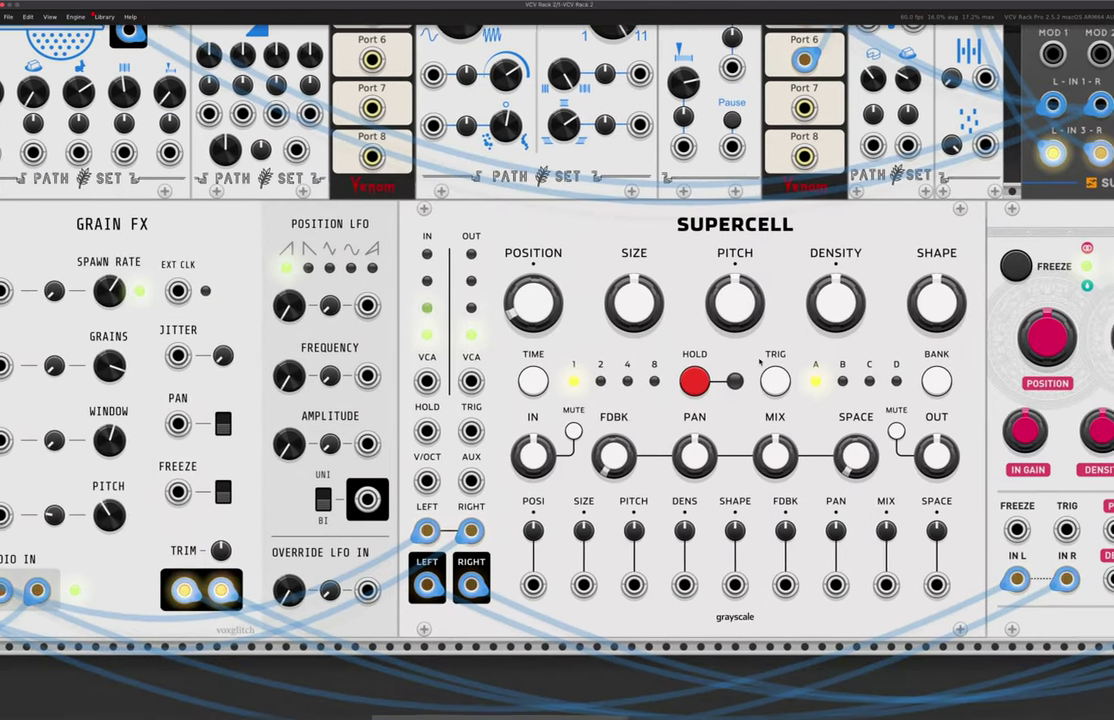
{"action": "scroll", "coordinate": [760, 361], "scroll_direction": "right", "scroll_amount": 6}
{"action": "scroll", "coordinate": [371, 308], "scroll_direction": "left", "scroll_amount": 10}
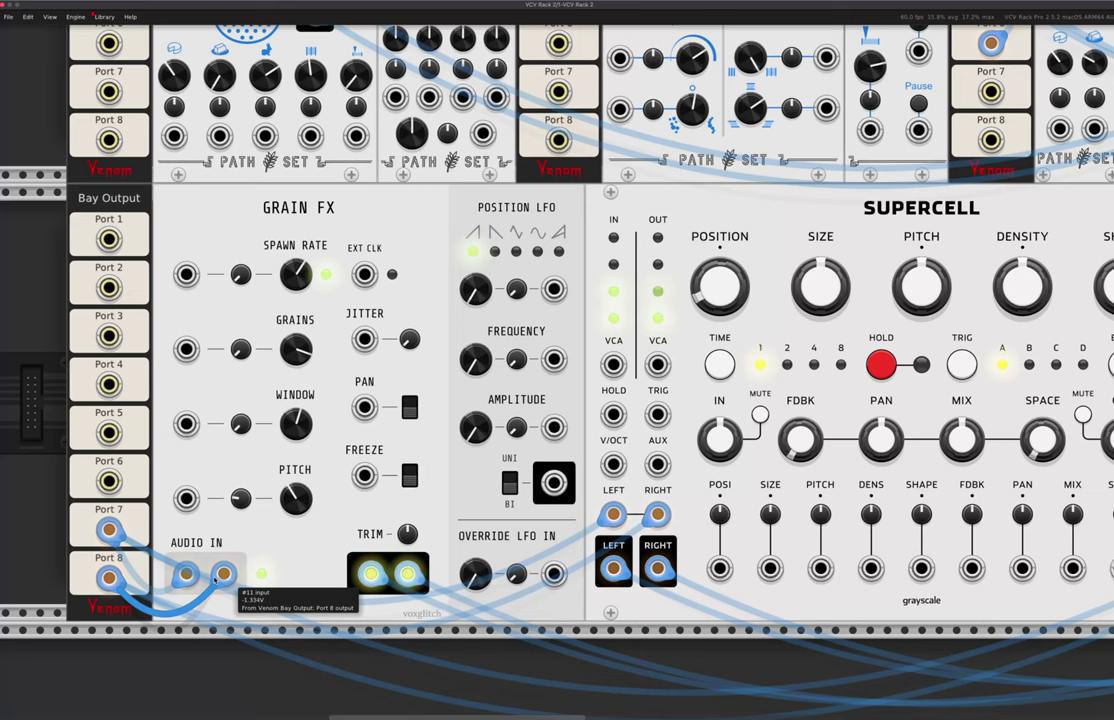
Unmute input 1 on the mixer beside the texture synthesizer, and move Grain FX's Window through about 0.20 and Spawn Rate to about 0.54
{"action": "scroll", "coordinate": [214, 578], "scroll_direction": "right", "scroll_amount": 10}
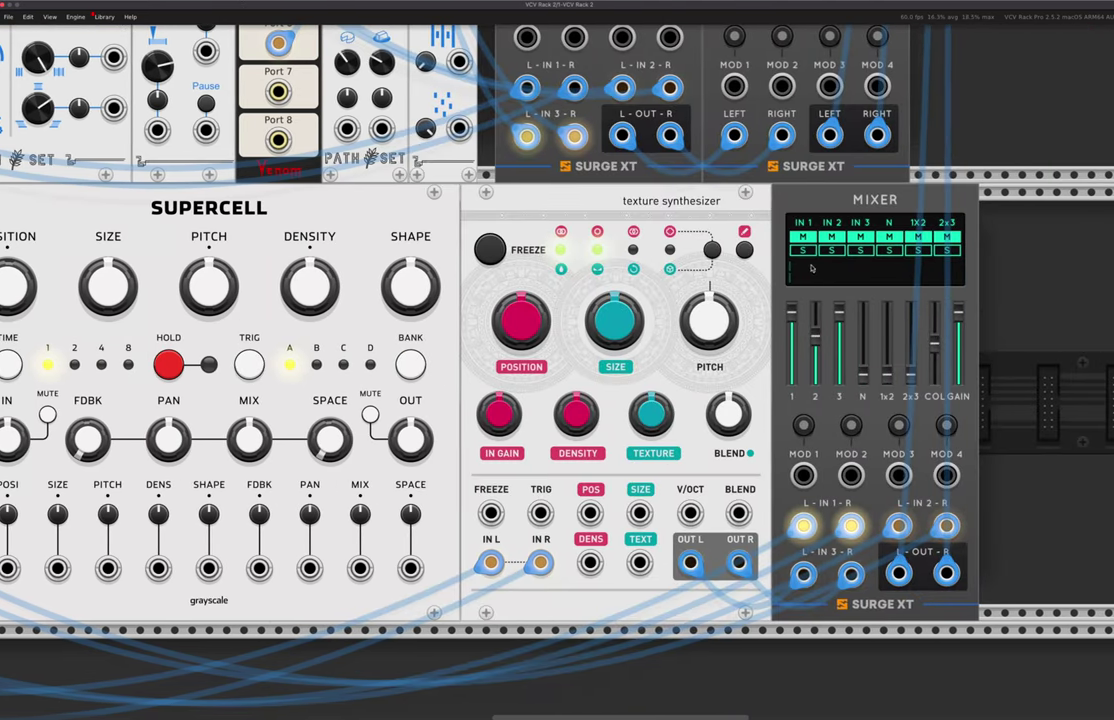
{"action": "scroll", "coordinate": [370, 453], "scroll_direction": "left", "scroll_amount": 10}
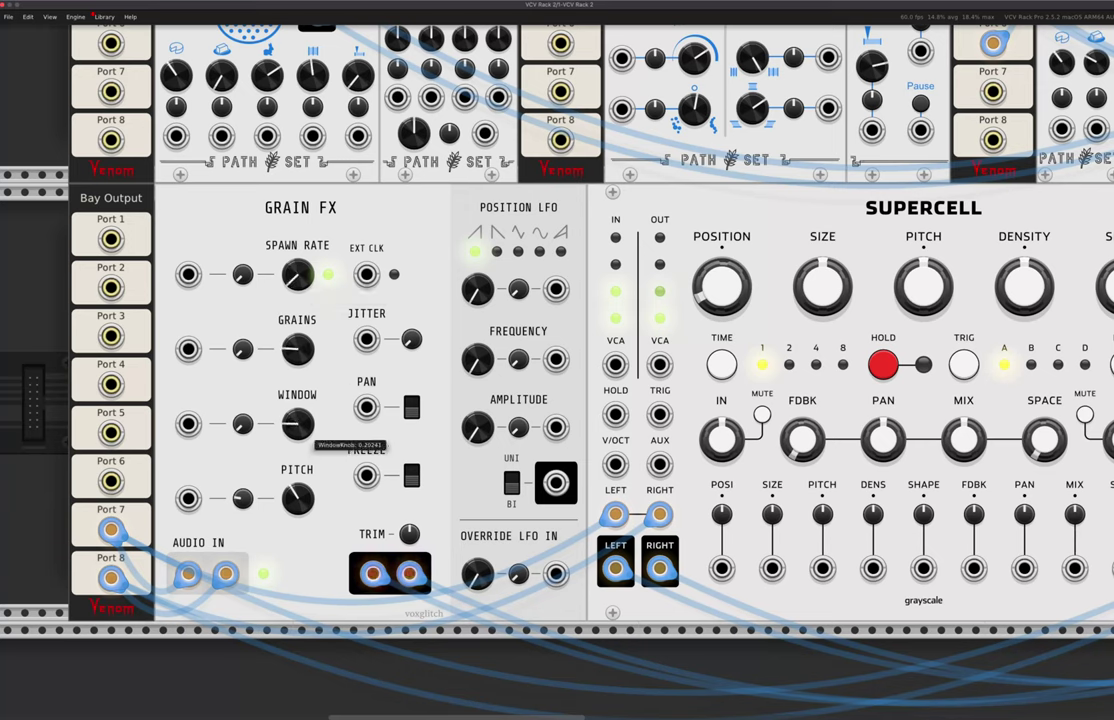
{"action": "left_click_drag", "start_coordinate": [298, 424], "coordinate": [298, 470]}
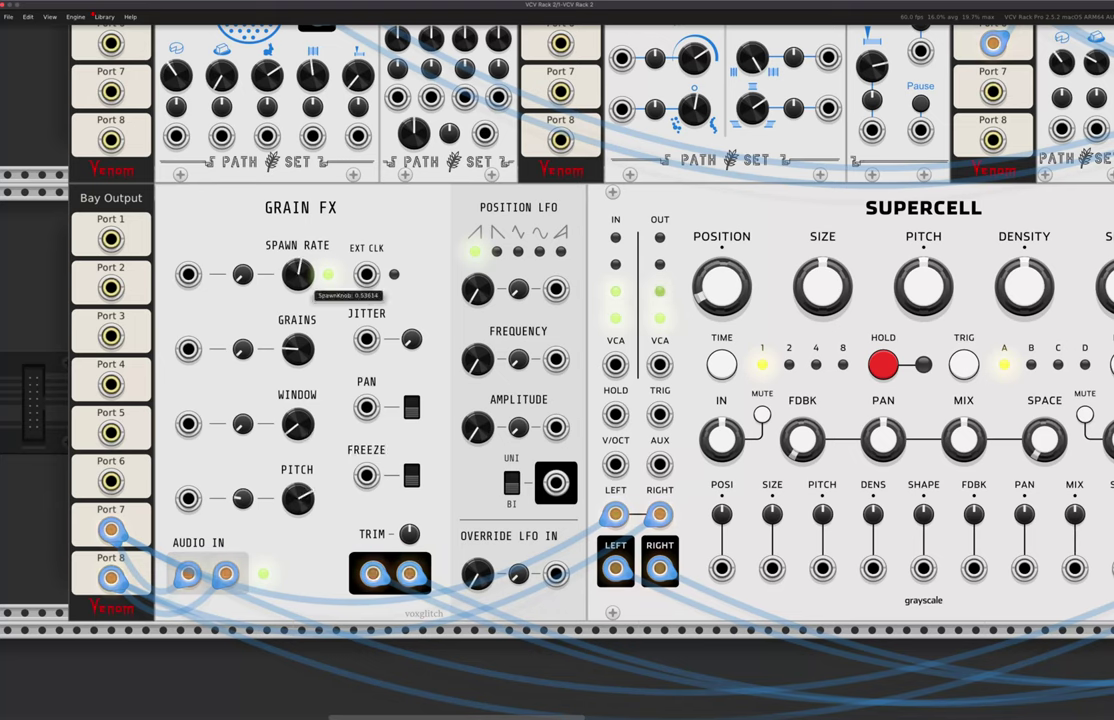
Raise Grain FX's Spawn Rate to near maximum, and sweep Grains through about 0.50, Window through about 0.56 and Pitch down from about 1.03
{"action": "left_click_drag", "start_coordinate": [297, 273], "coordinate": [297, 232]}
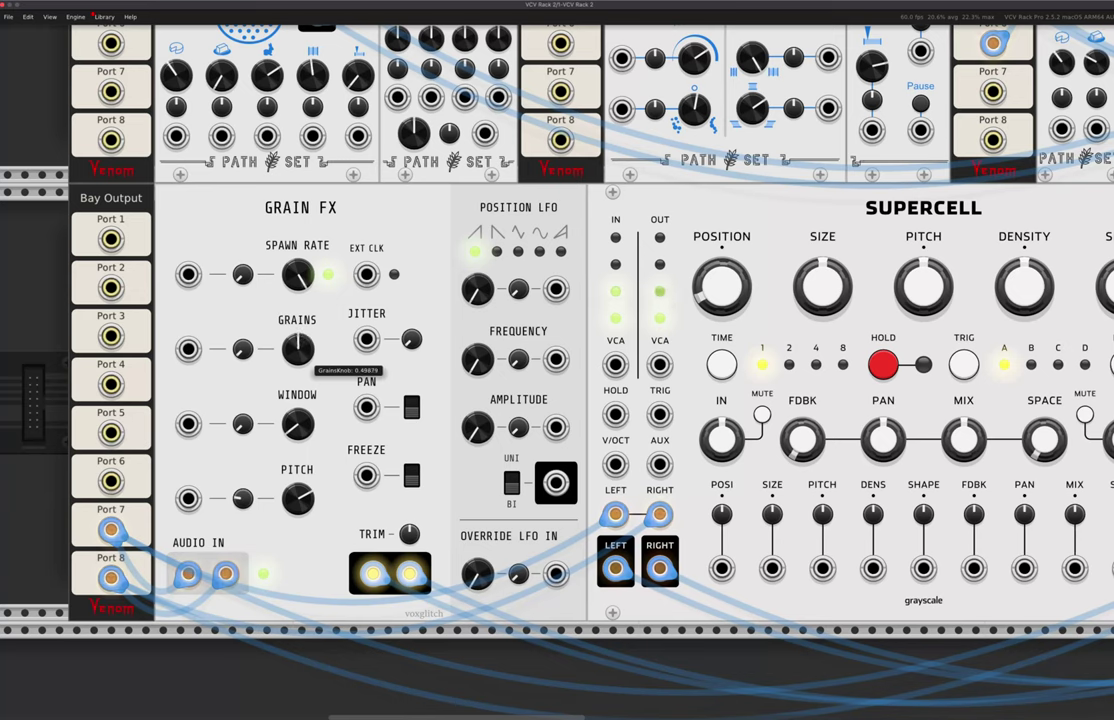
{"action": "left_click_drag", "start_coordinate": [298, 423], "coordinate": [298, 425]}
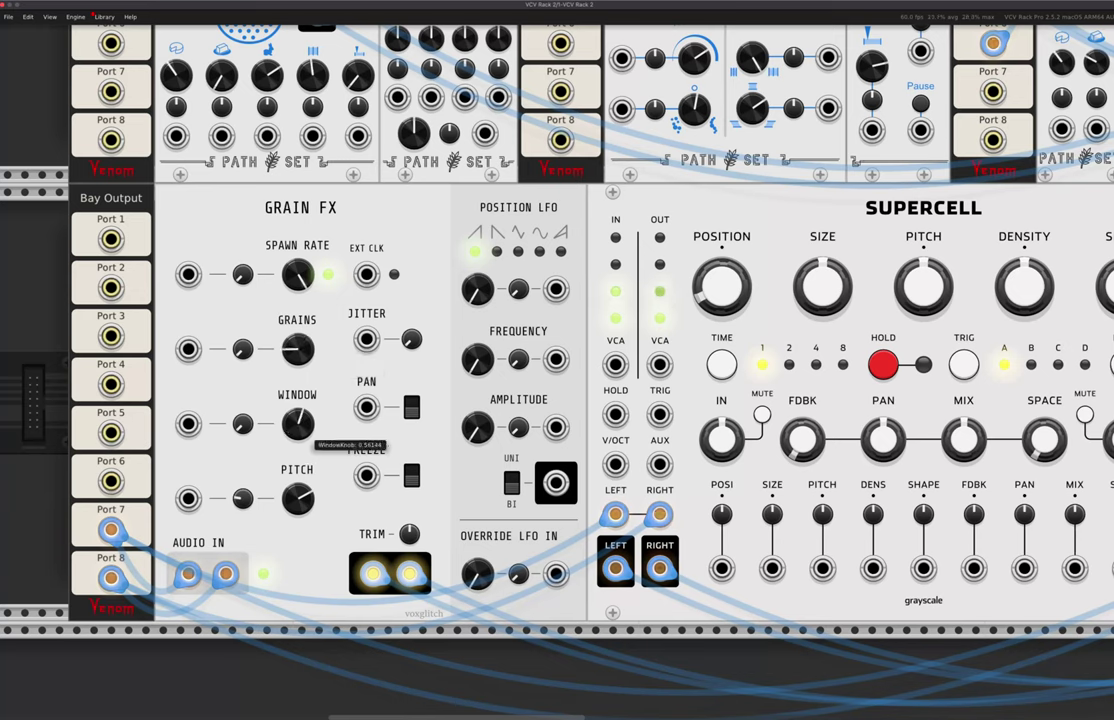
{"action": "mouse_move", "coordinate": [298, 423]}
{"action": "left_mouse_down"}
{"action": "mouse_move", "coordinate": [298, 345]}
{"action": "mouse_move", "coordinate": [298, 422]}
{"action": "left_mouse_up"}
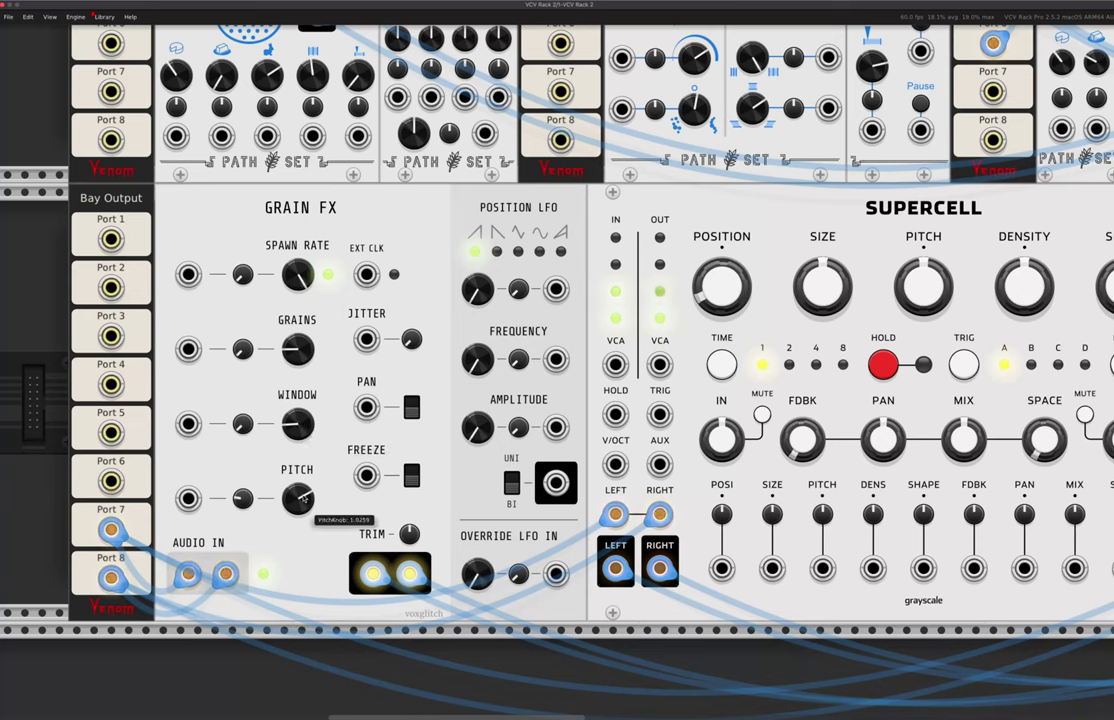
{"action": "left_click_drag", "start_coordinate": [298, 498], "coordinate": [298, 546]}
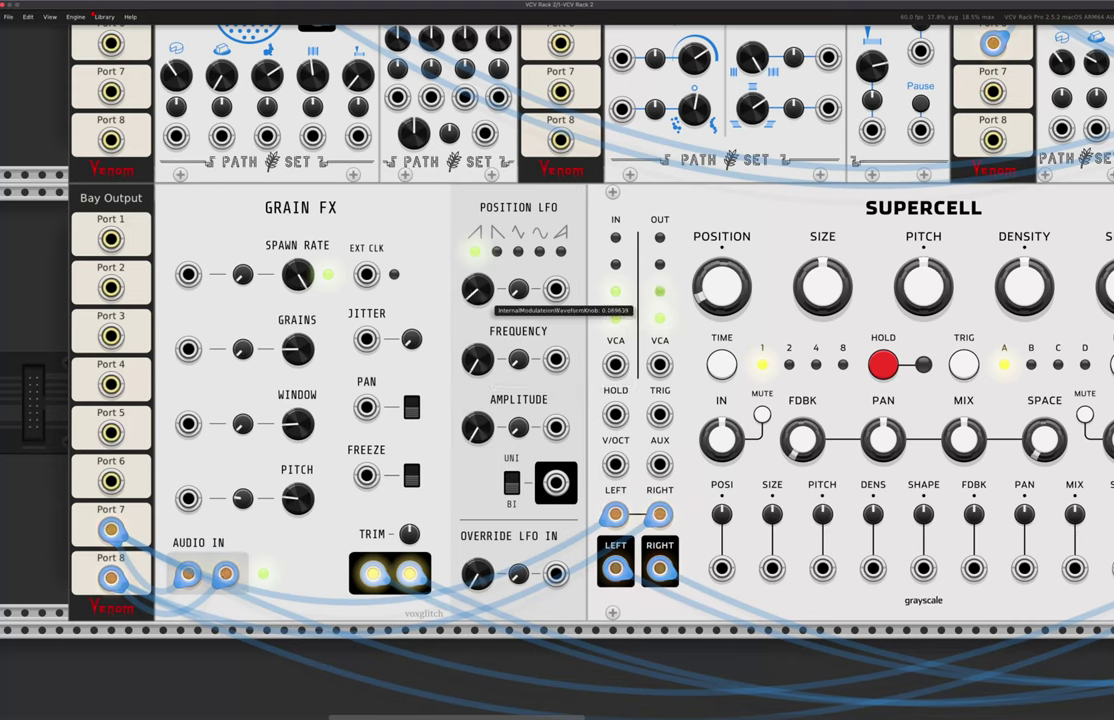
Choose Grain FX's second Position LFO waveform, raise Grains to about 0.77 and Pitch to near maximum, and lower Window and Spawn Rate
{"action": "left_click_drag", "start_coordinate": [518, 292], "coordinate": [518, 297]}
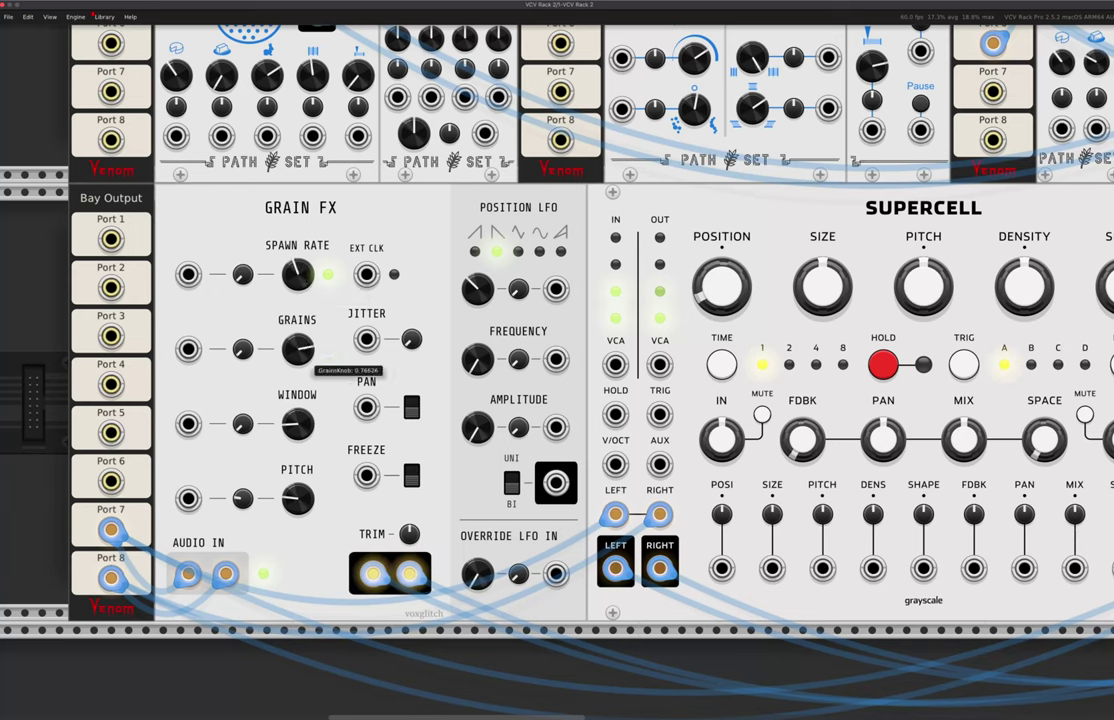
{"action": "left_click_drag", "start_coordinate": [298, 424], "coordinate": [298, 470]}
{"action": "left_click_drag", "start_coordinate": [298, 498], "coordinate": [298, 368]}
{"action": "left_click_drag", "start_coordinate": [297, 486], "coordinate": [298, 490]}
{"action": "left_click_drag", "start_coordinate": [298, 424], "coordinate": [298, 480]}
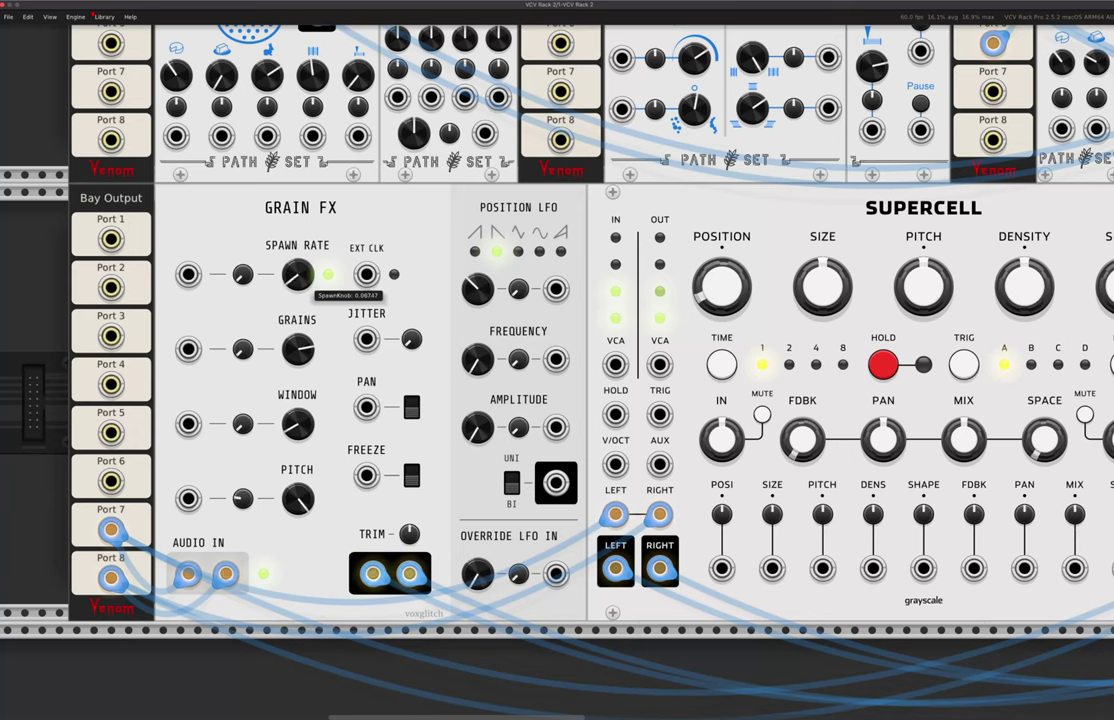
Raise Grain FX's Spawn Rate to about 0.94, and sweep Grains down to about 0.19 and Window through about 0.60
{"action": "left_click_drag", "start_coordinate": [297, 274], "coordinate": [297, 270]}
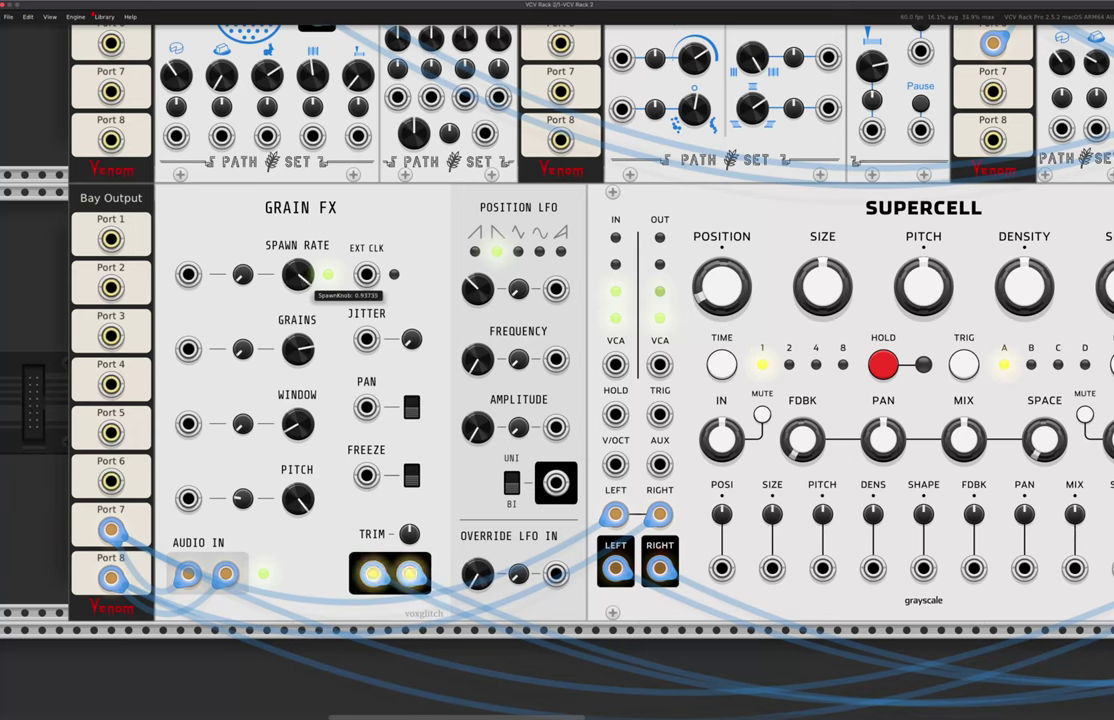
{"action": "left_click_drag", "start_coordinate": [297, 349], "coordinate": [243, 340]}
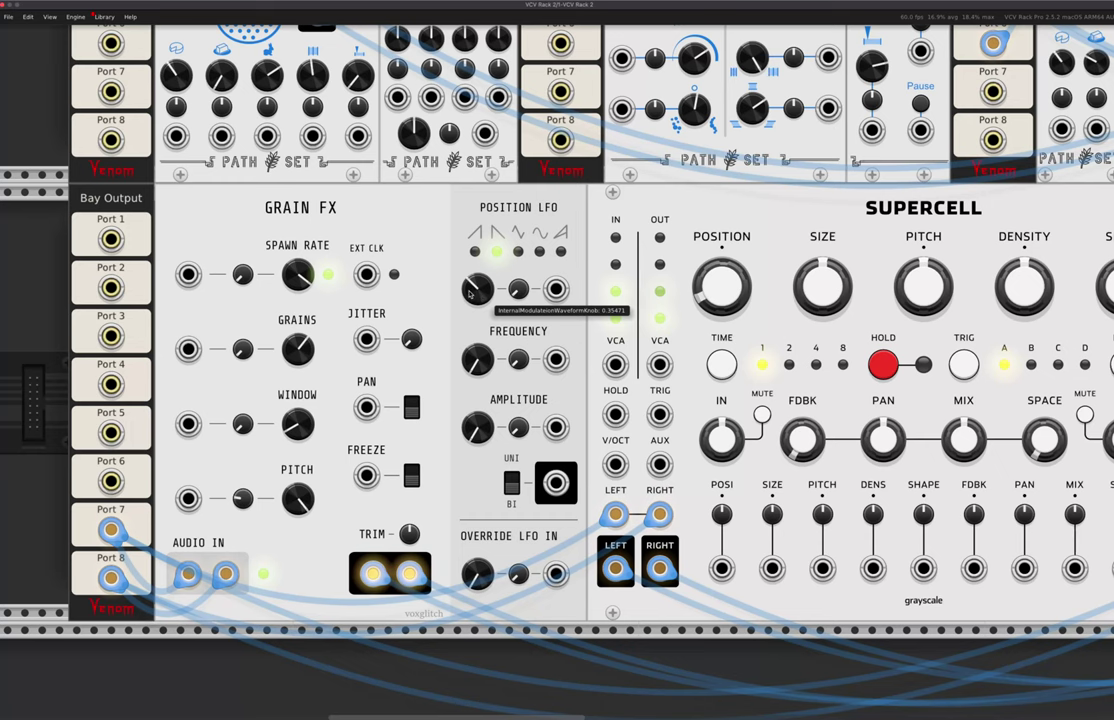
{"action": "scroll", "coordinate": [378, 265], "scroll_direction": "up", "scroll_amount": 2}
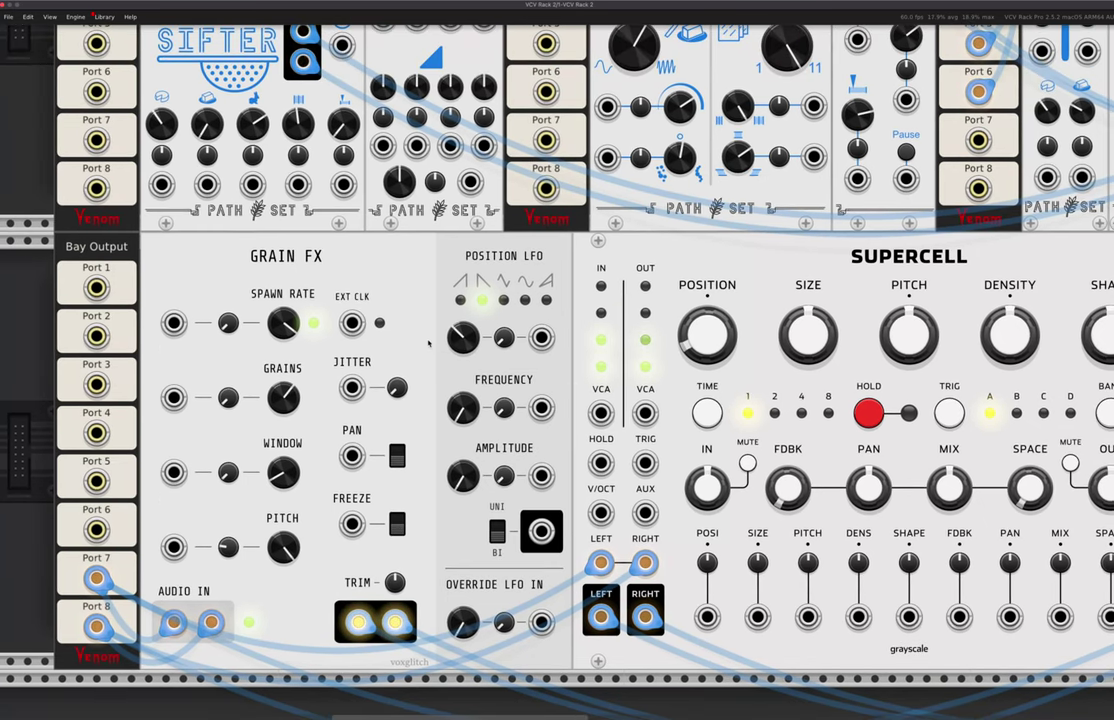
{"action": "scroll", "coordinate": [404, 347], "scroll_direction": "right", "scroll_amount": 2}
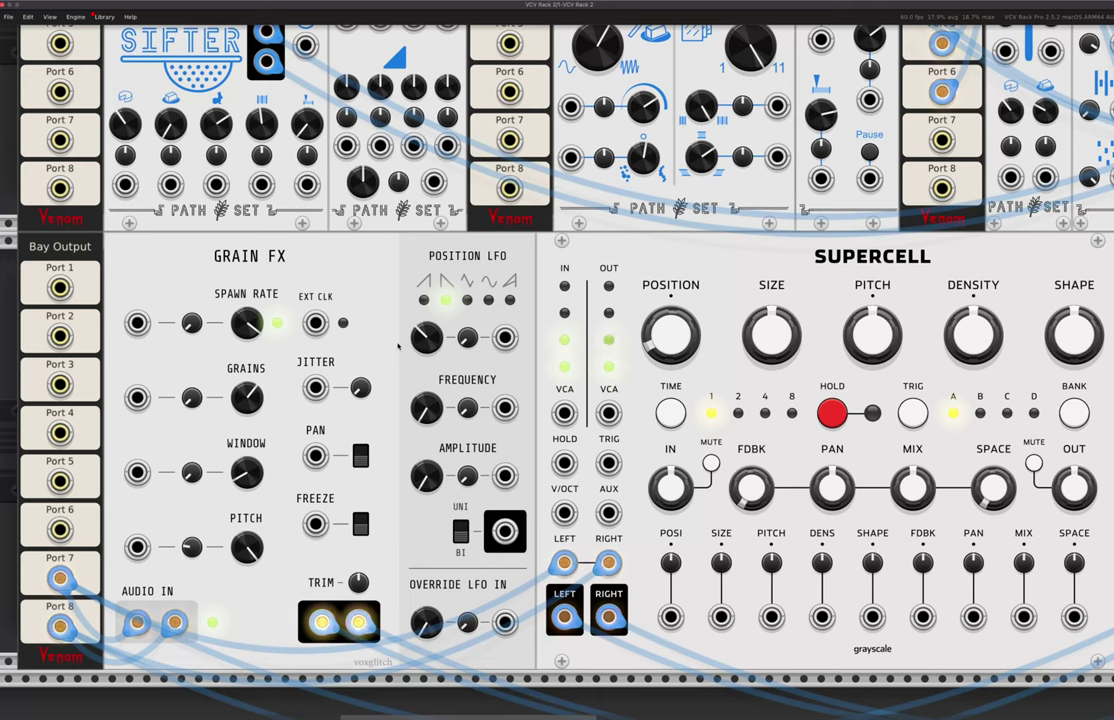
{"action": "left_click_drag", "start_coordinate": [247, 397], "coordinate": [247, 600]}
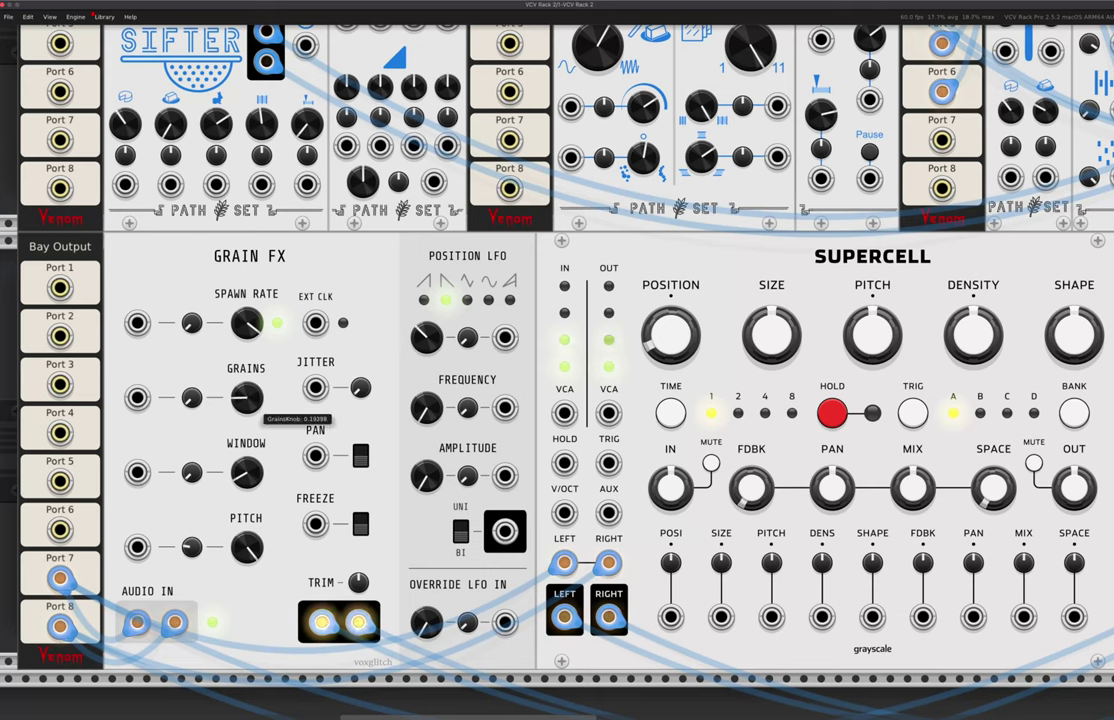
{"action": "left_click_drag", "start_coordinate": [247, 472], "coordinate": [247, 222]}
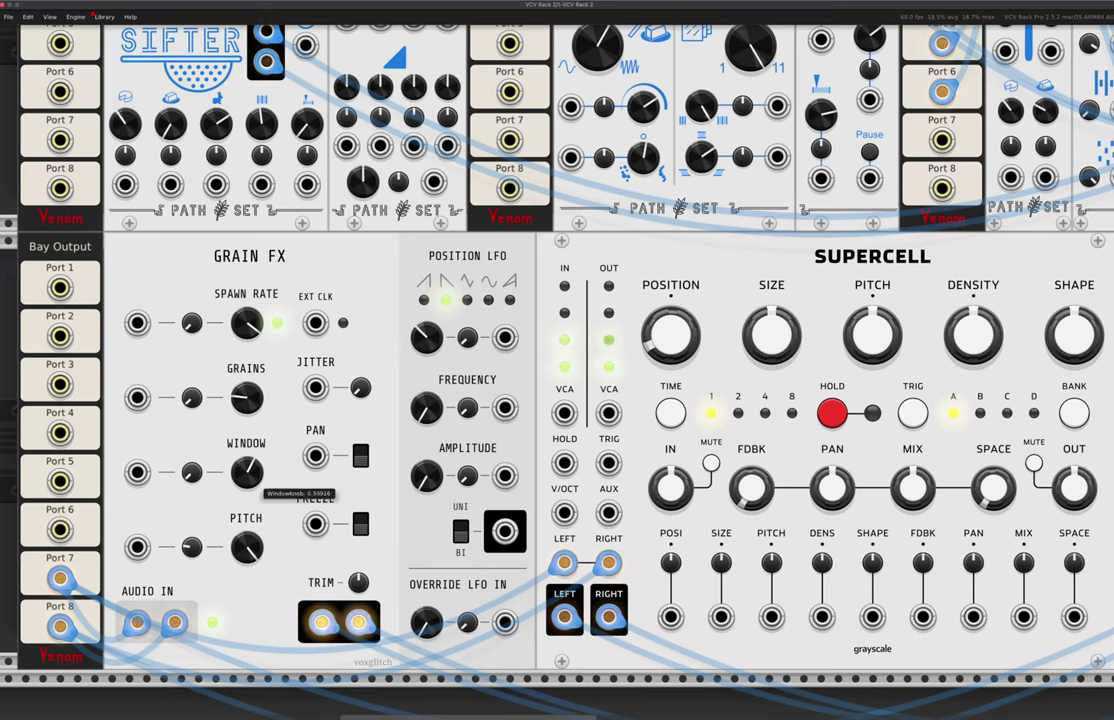
{"action": "left_click_drag", "start_coordinate": [247, 472], "coordinate": [247, 552]}
Lower the effects mixer's input 1 level to about -8.7 dB, and set Grain FX's Position LFO to the fourth waveform with a higher Frequency
{"action": "scroll", "coordinate": [312, 435], "scroll_direction": "right", "scroll_amount": 10}
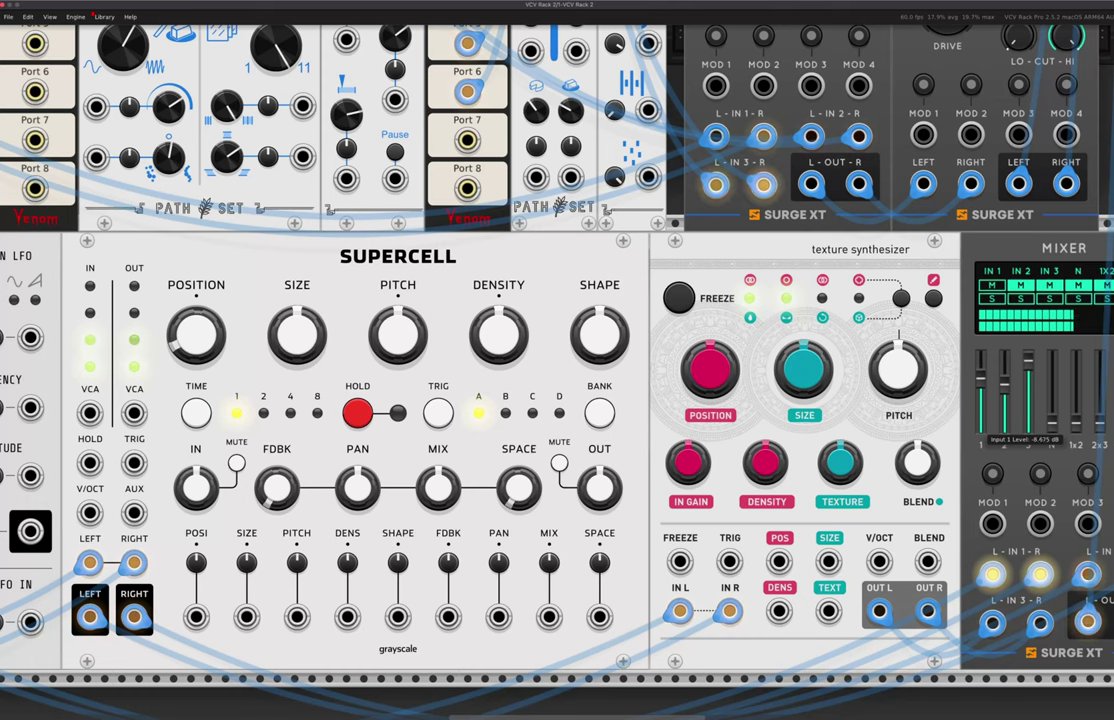
{"action": "scroll", "coordinate": [332, 376], "scroll_direction": "left", "scroll_amount": 11}
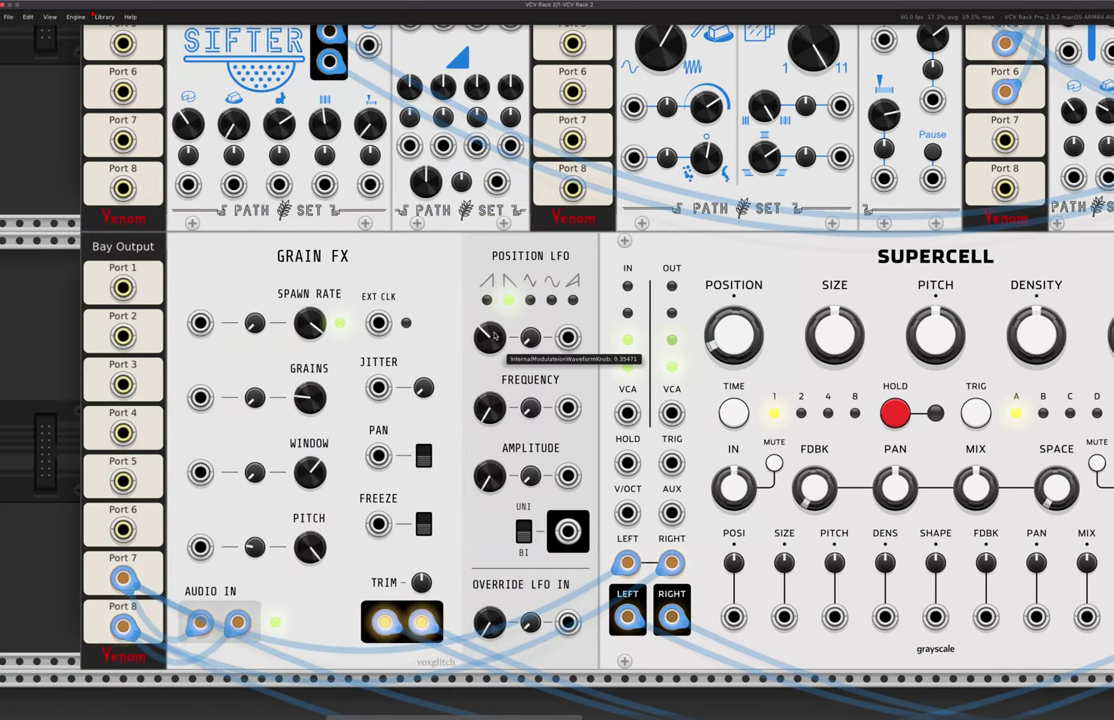
{"action": "left_click_drag", "start_coordinate": [494, 337], "coordinate": [490, 298]}
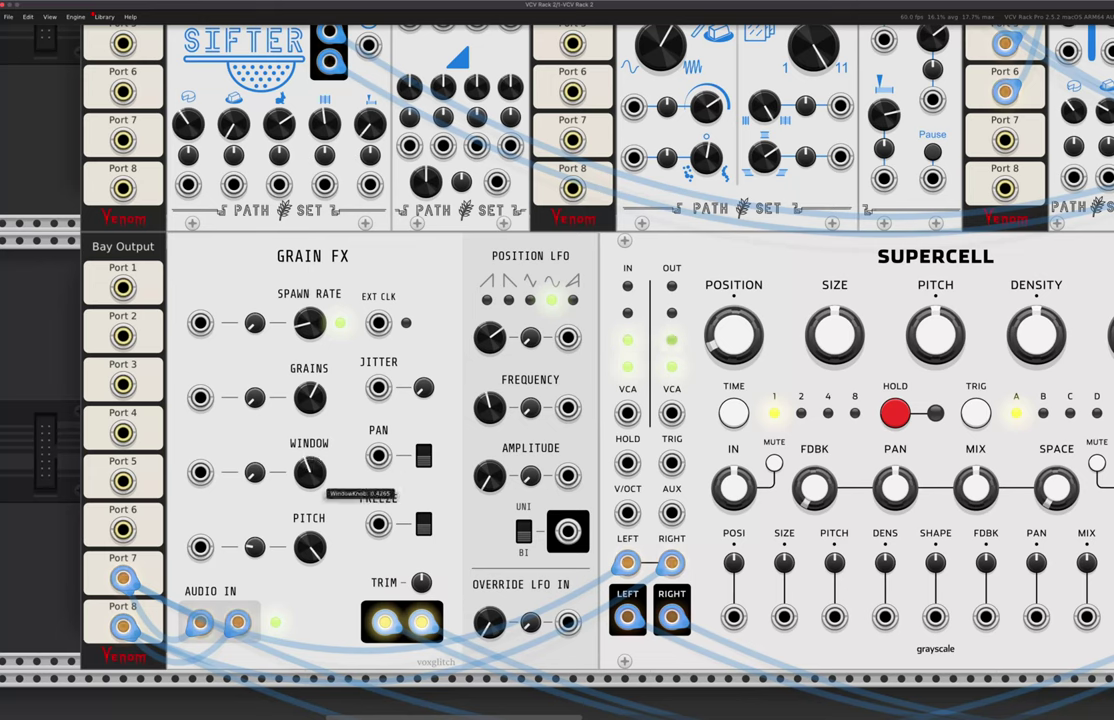
Sweep Grain FX's Window up from about 0.43 and back down, move Pitch through about 0 and 1.93, and readjust Grains and Spawn Rate
{"action": "left_click_drag", "start_coordinate": [310, 472], "coordinate": [310, 372]}
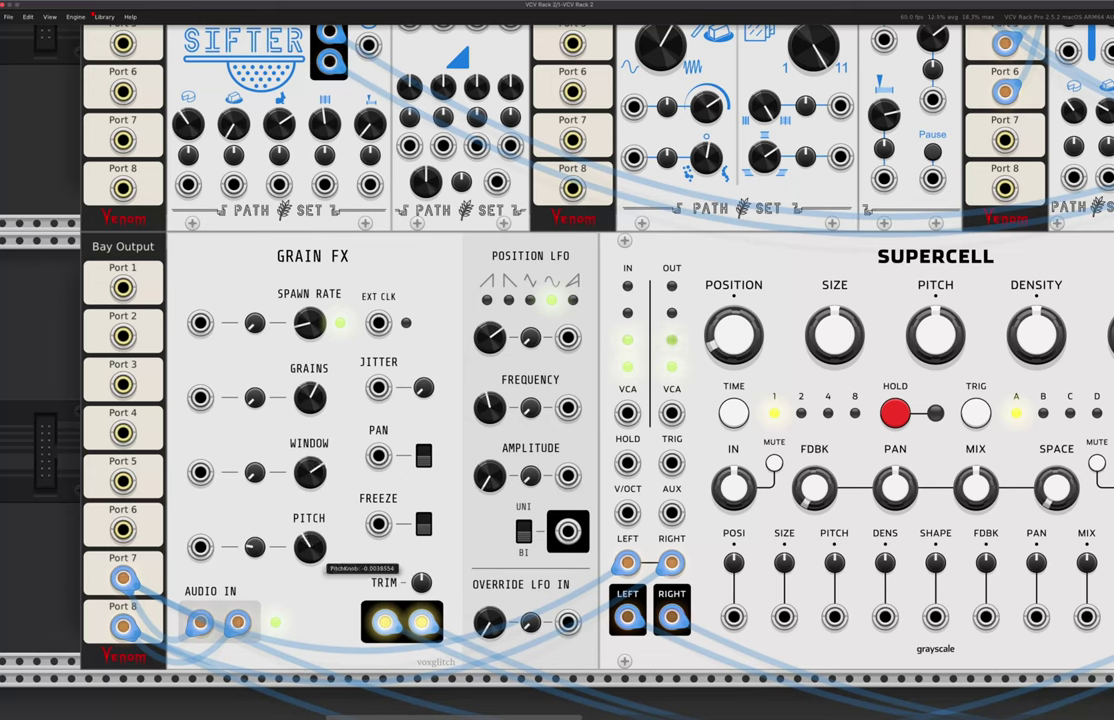
{"action": "mouse_move", "coordinate": [309, 547]}
{"action": "left_mouse_down"}
{"action": "mouse_move", "coordinate": [309, 526]}
{"action": "mouse_move", "coordinate": [309, 551]}
{"action": "left_mouse_up"}
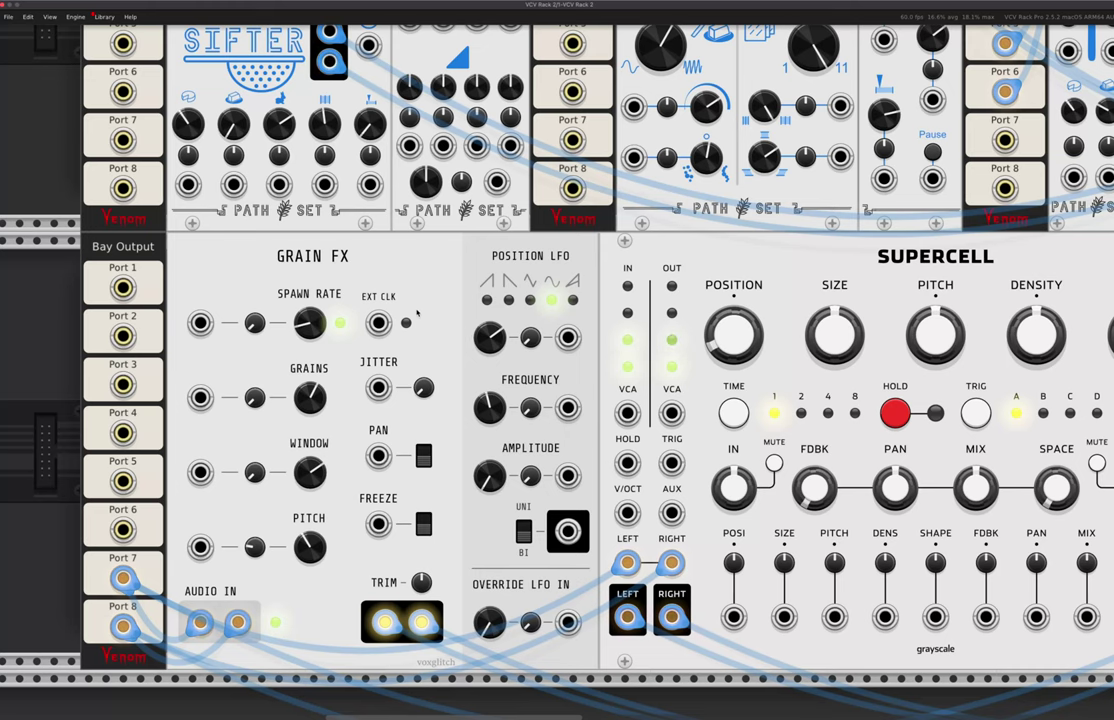
{"action": "scroll", "coordinate": [259, 353], "scroll_direction": "right", "scroll_amount": 2}
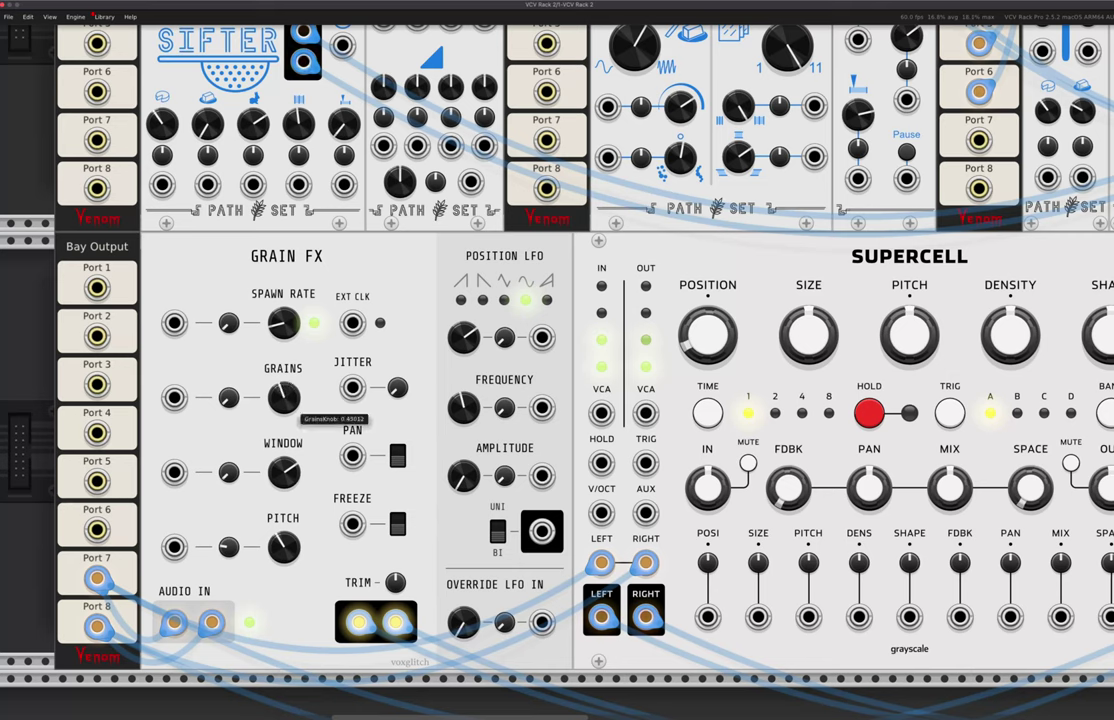
{"action": "left_click_drag", "start_coordinate": [284, 397], "coordinate": [284, 240]}
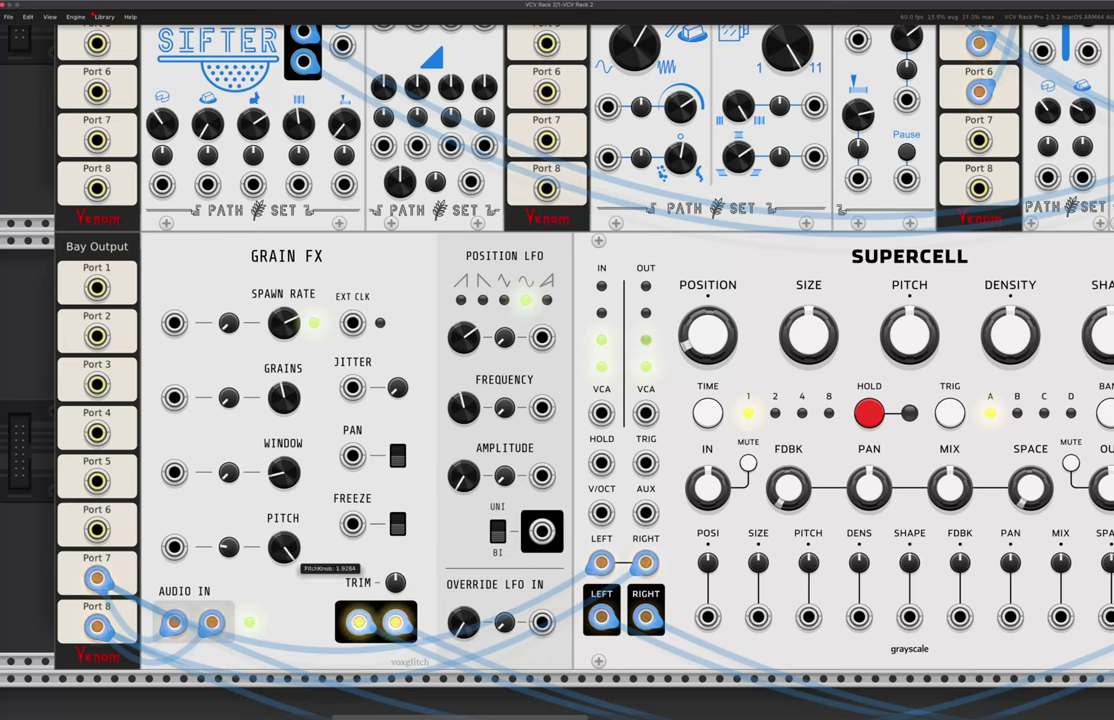
{"action": "left_click_drag", "start_coordinate": [283, 546], "coordinate": [283, 585]}
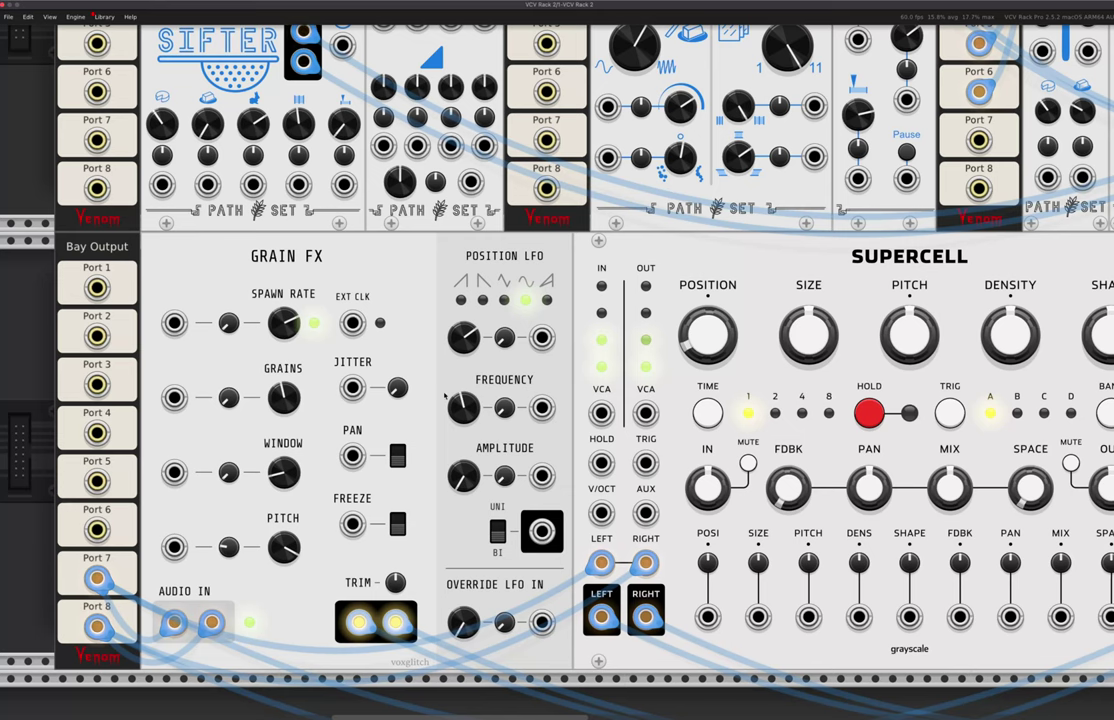
Move from Grain FX to Supercell and turn Supercell's Mix down to 0
{"action": "scroll", "coordinate": [480, 403], "scroll_direction": "right", "scroll_amount": 1}
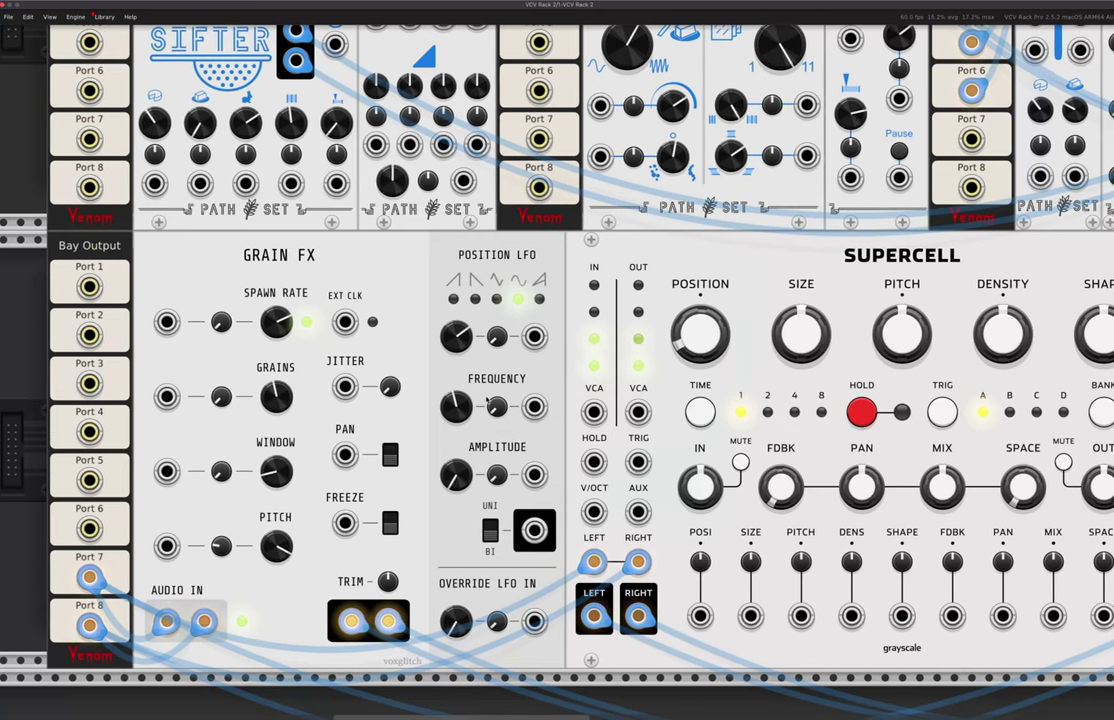
{"action": "scroll", "coordinate": [479, 403], "scroll_direction": "right", "scroll_amount": 10}
{"action": "scroll", "coordinate": [477, 399], "scroll_direction": "right", "scroll_amount": 5}
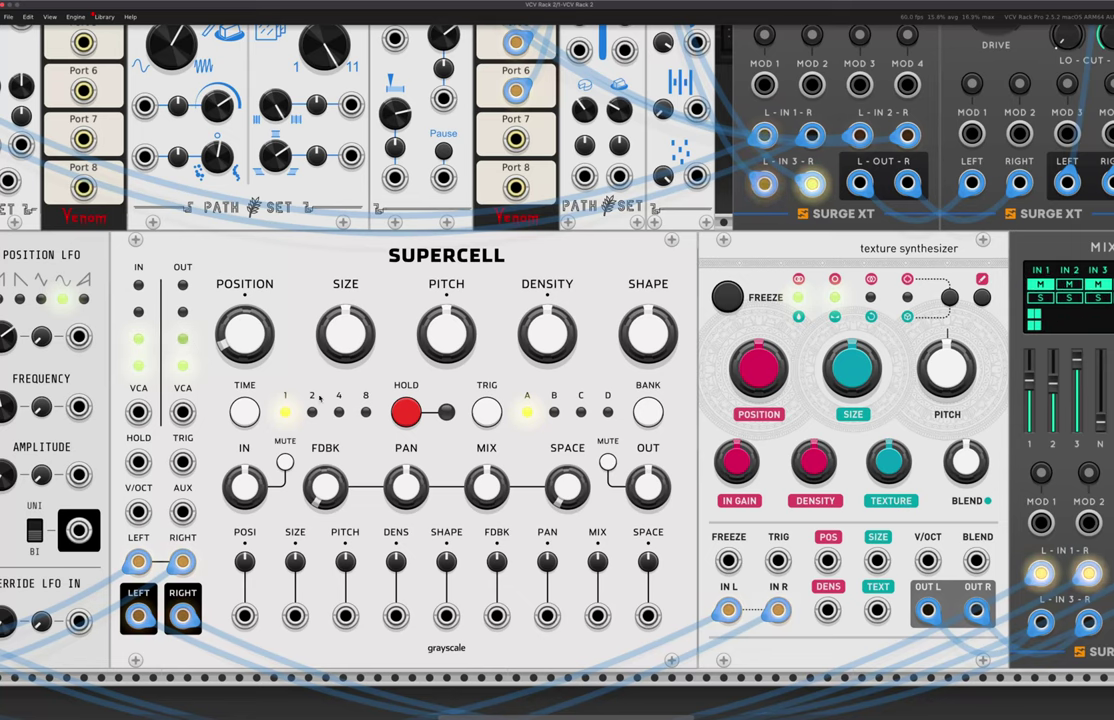
{"action": "left_click_drag", "start_coordinate": [492, 490], "coordinate": [492, 530]}
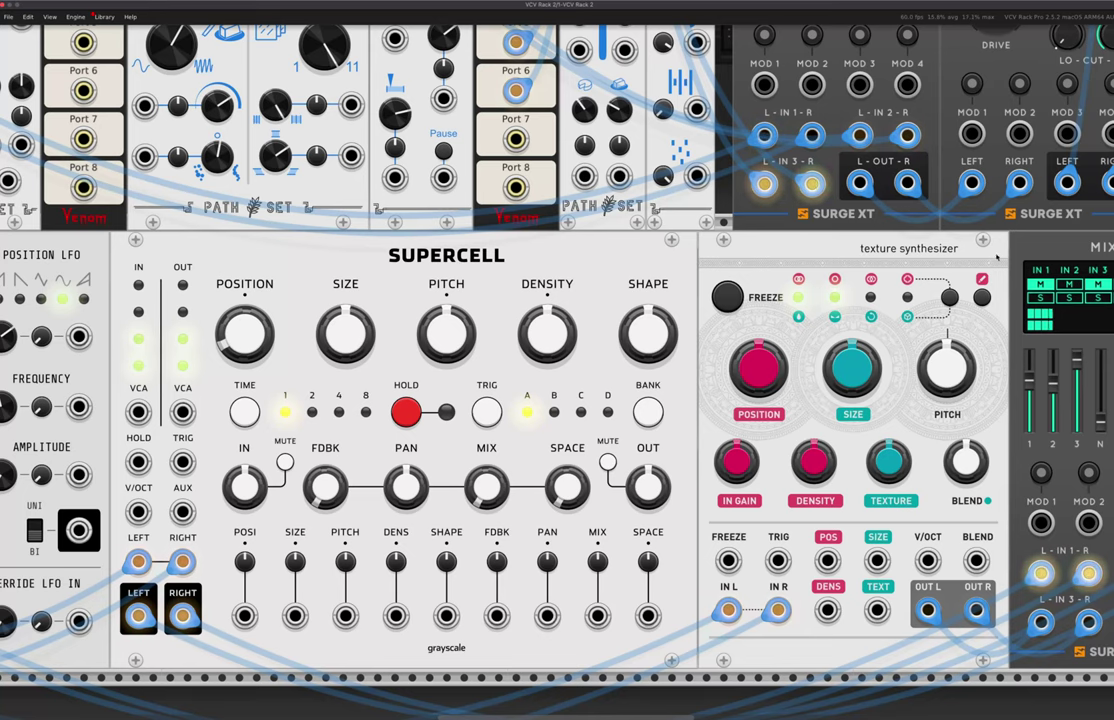
{"action": "scroll", "coordinate": [941, 256], "scroll_direction": "right", "scroll_amount": 1}
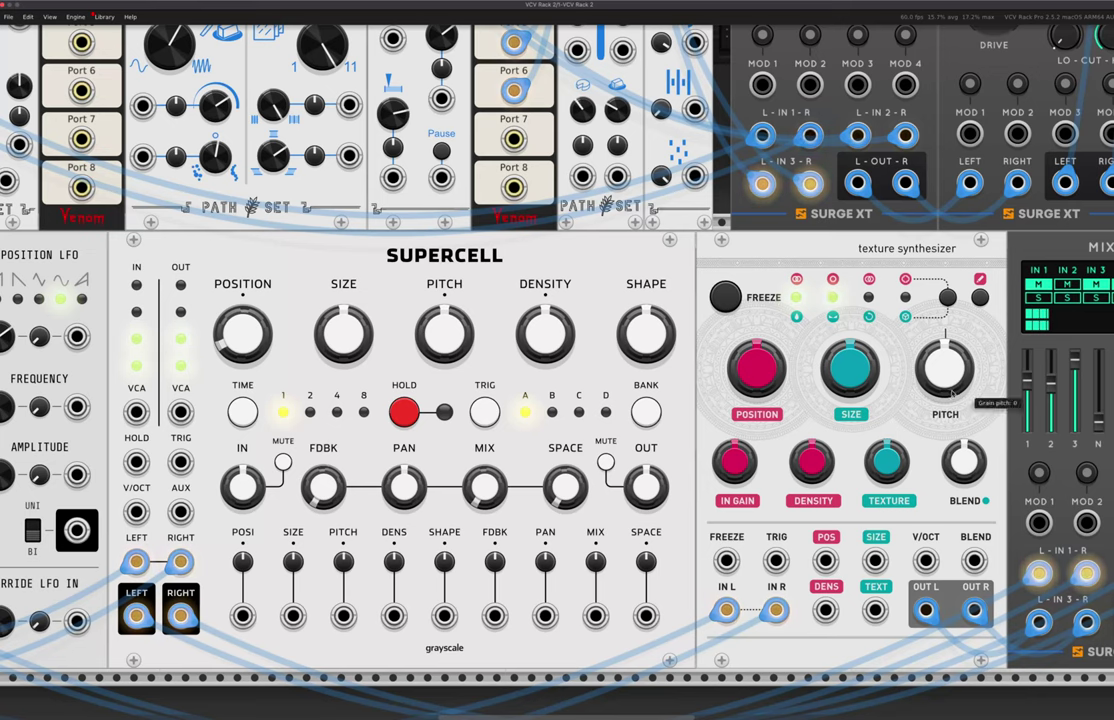
{"action": "mouse_move", "coordinate": [835, 369]}
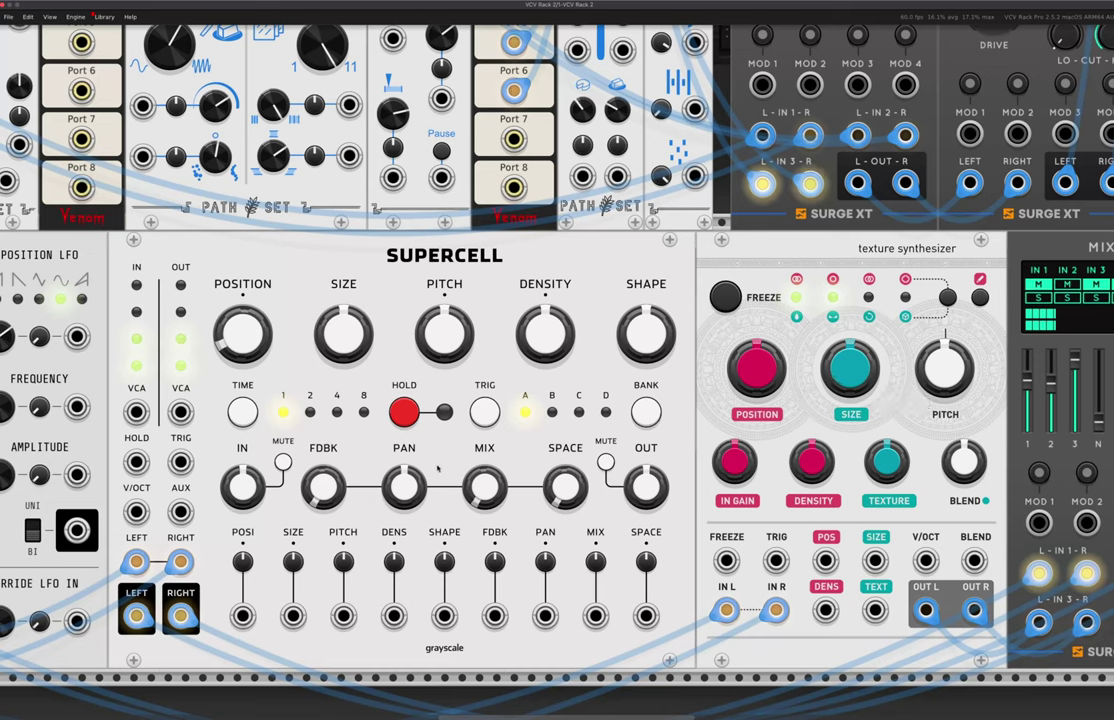
{"action": "mouse_move", "coordinate": [398, 565]}
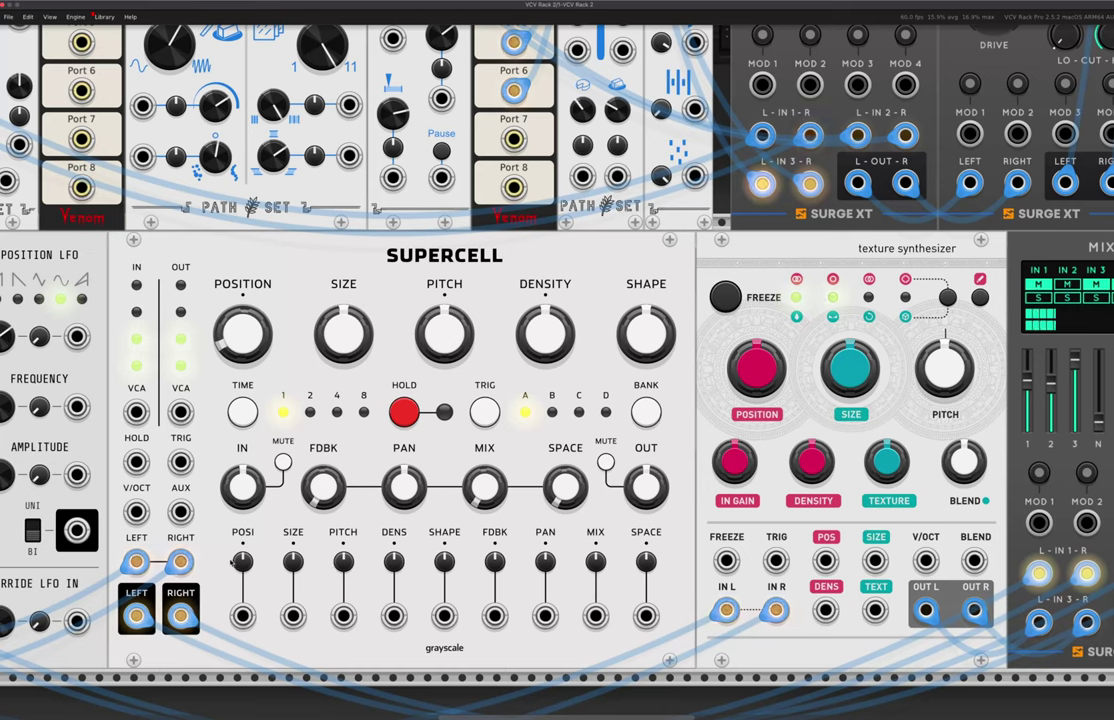
{"action": "mouse_move", "coordinate": [241, 565]}
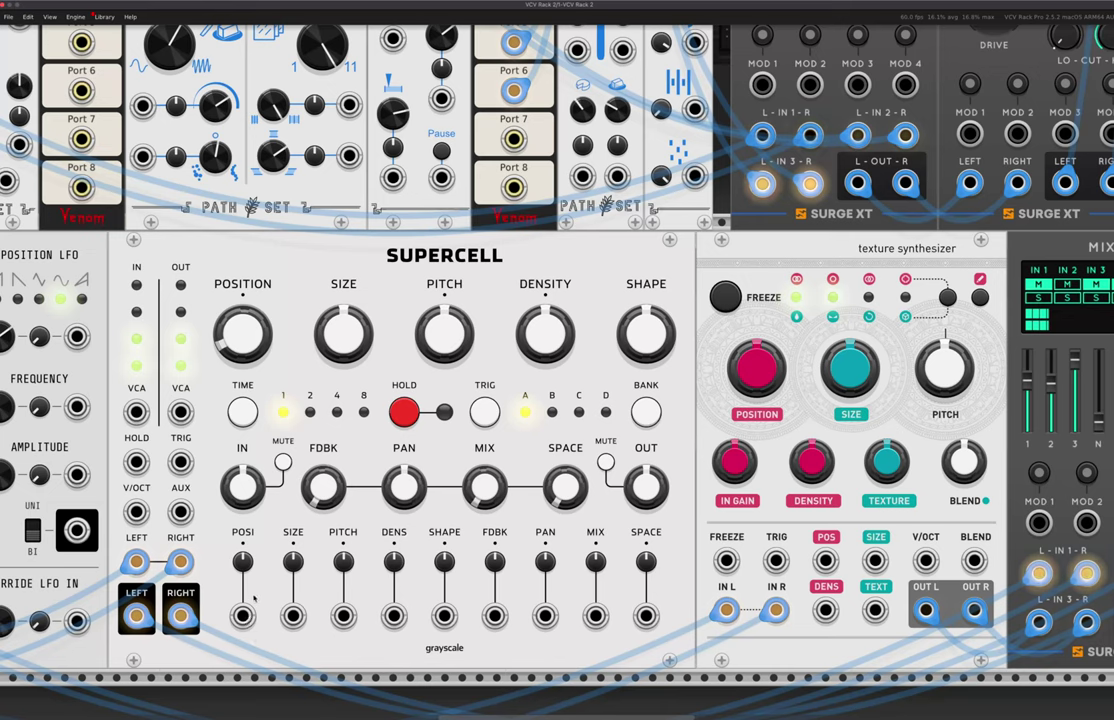
{"action": "mouse_move", "coordinate": [446, 565]}
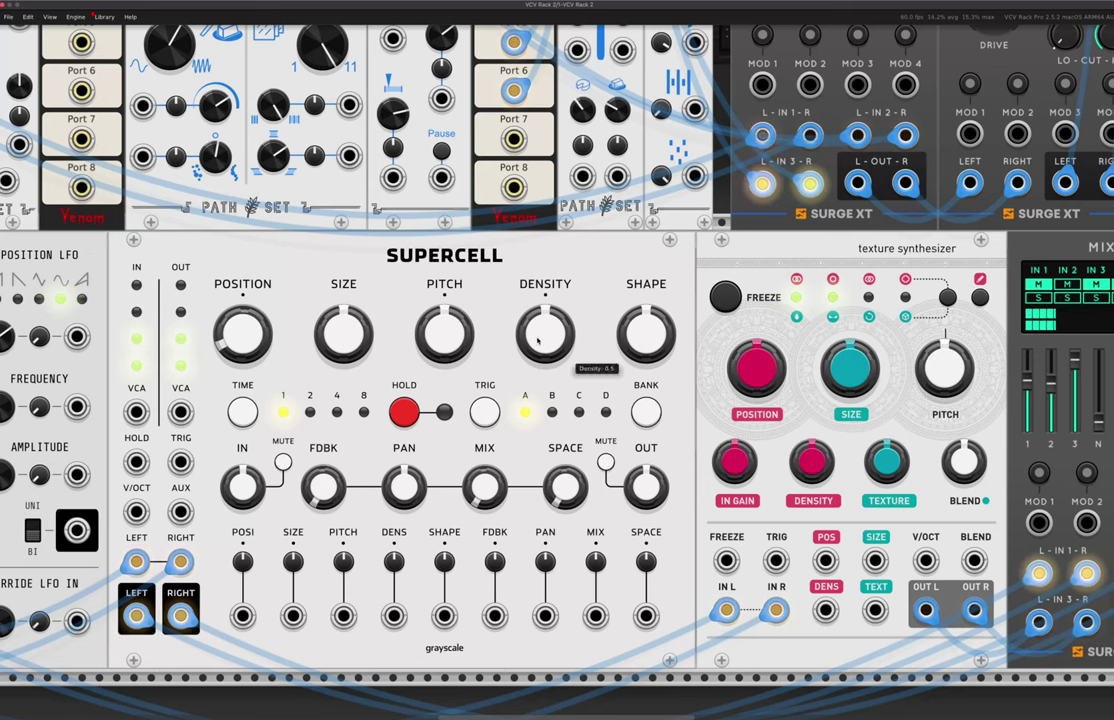
{"action": "mouse_move", "coordinate": [489, 498]}
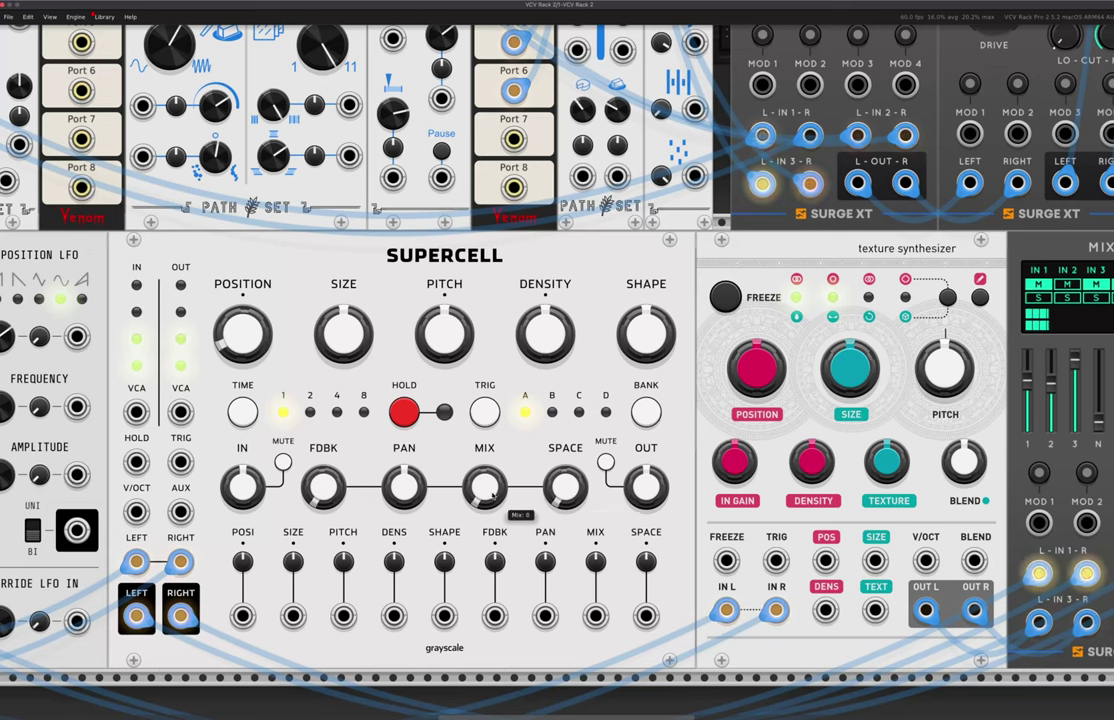
Raise Supercell's Density to about 0.8 and the effects mixer's input 2 level to near maximum
{"action": "mouse_move", "coordinate": [547, 347]}
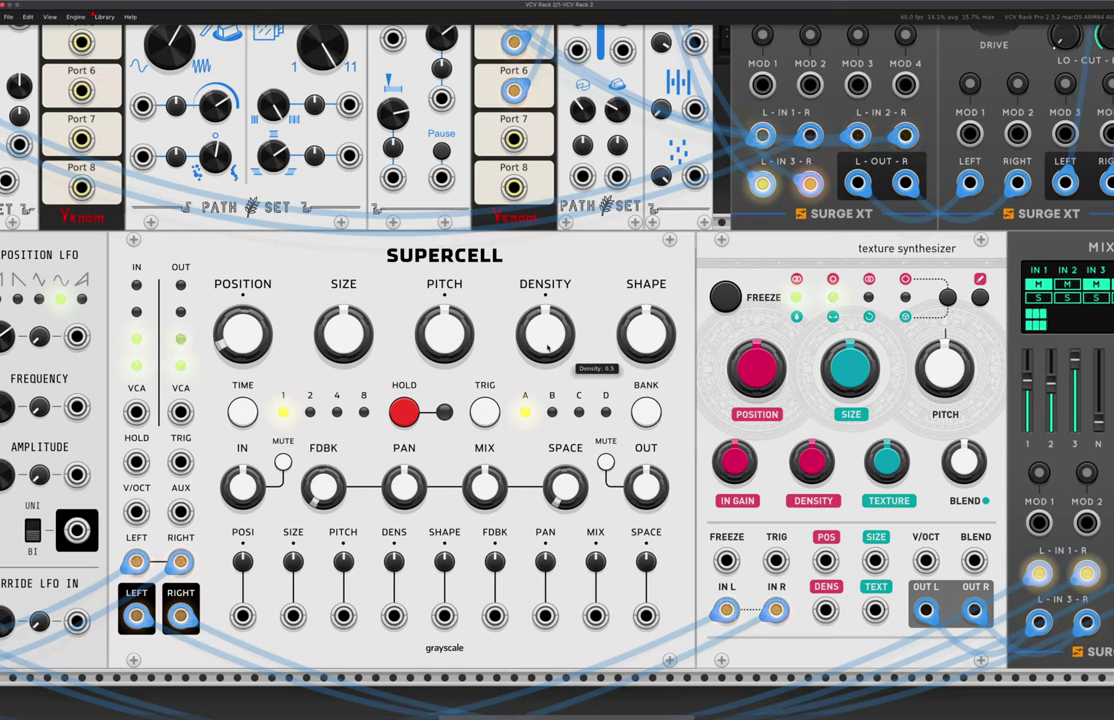
{"action": "left_click_drag", "start_coordinate": [547, 347], "coordinate": [547, 250]}
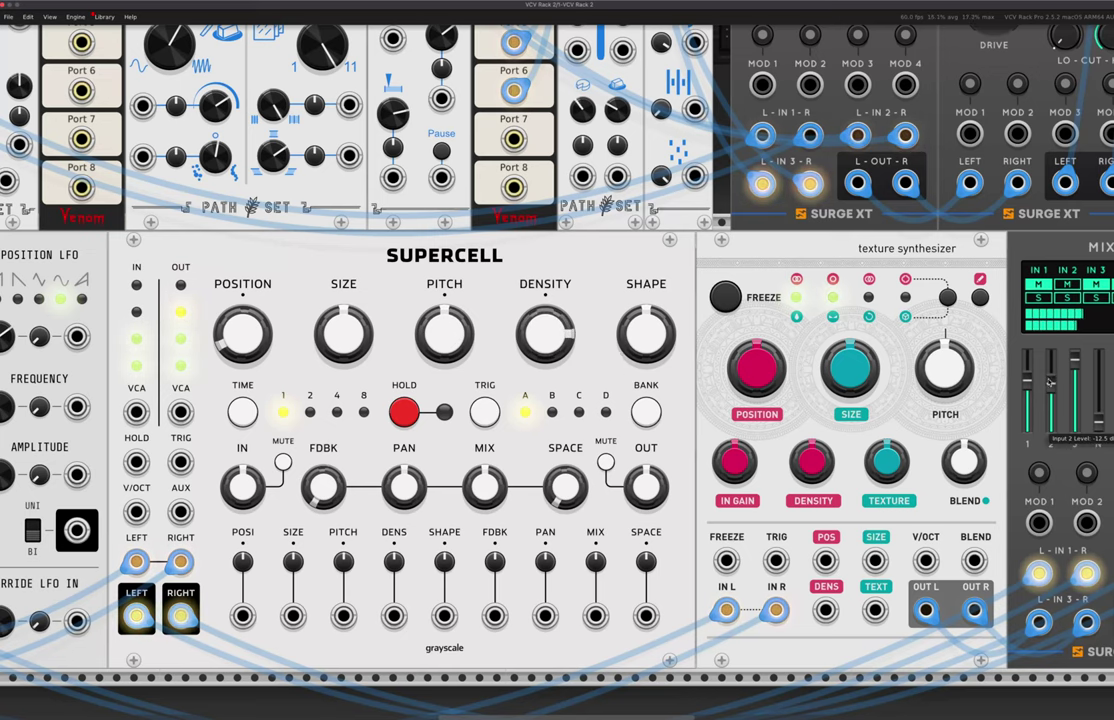
{"action": "left_click_drag", "start_coordinate": [1051, 382], "coordinate": [1051, 369]}
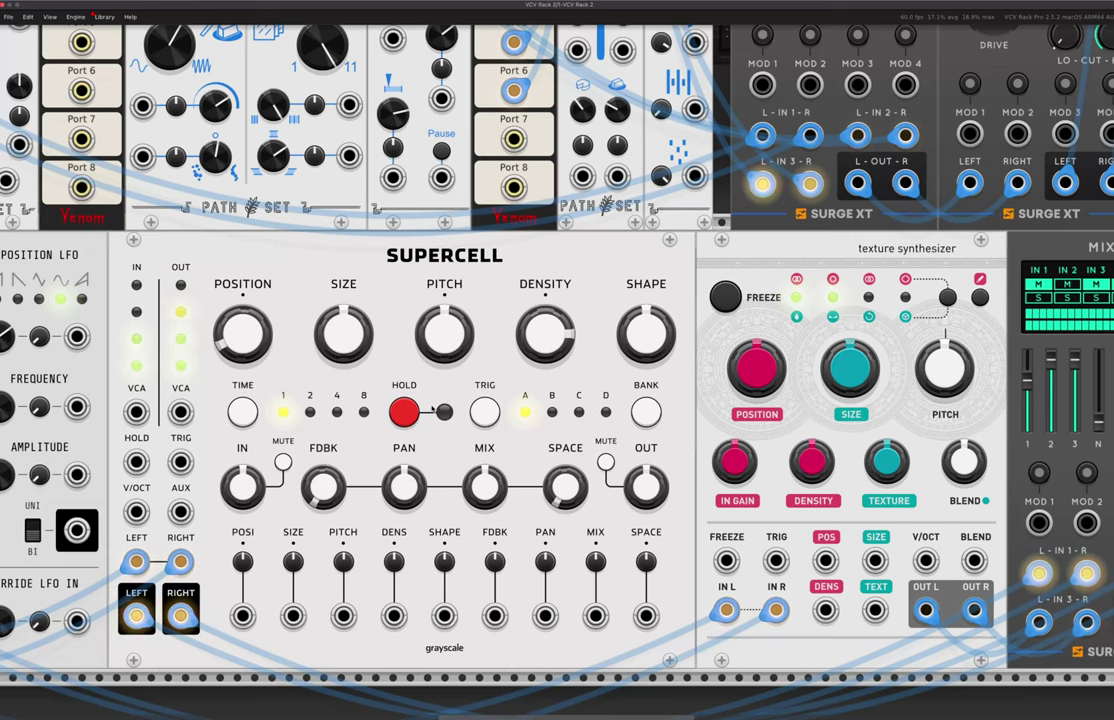
Raise Supercell's Position slightly and Size to about 0.92, and sweep Pitch through 1 back to just above centre
{"action": "mouse_move", "coordinate": [404, 412]}
{"action": "mouse_move", "coordinate": [258, 350]}
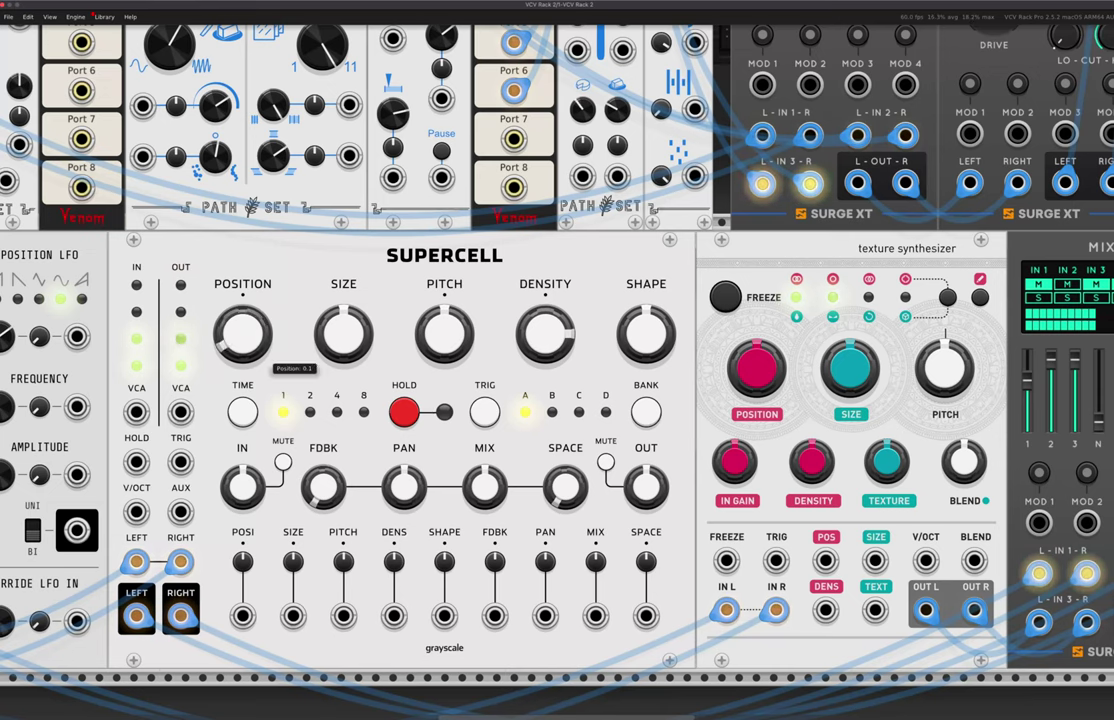
{"action": "left_click_drag", "start_coordinate": [343, 335], "coordinate": [343, 400]}
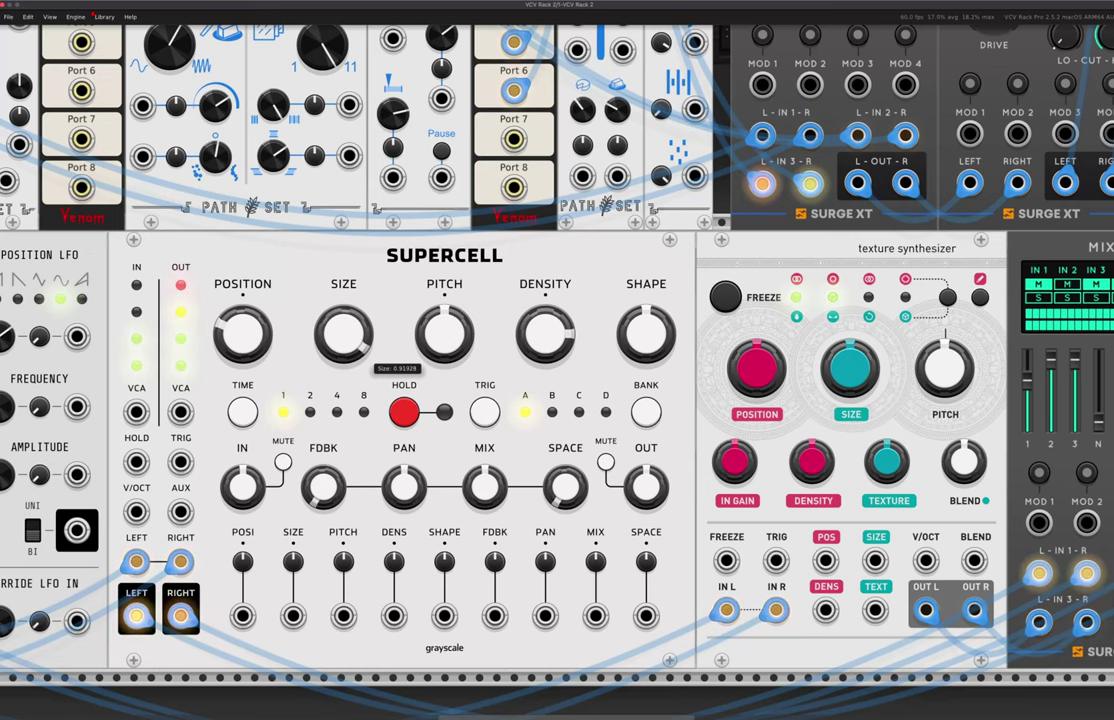
{"action": "left_click_drag", "start_coordinate": [444, 335], "coordinate": [444, 312]}
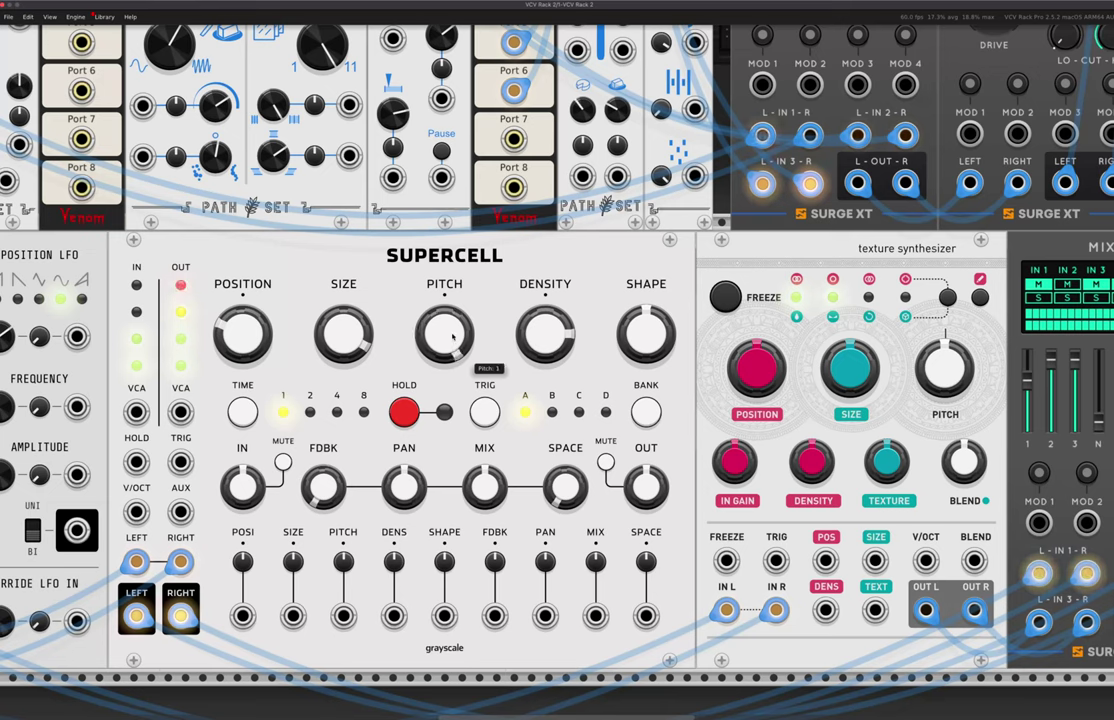
{"action": "left_click_drag", "start_coordinate": [450, 330], "coordinate": [450, 370]}
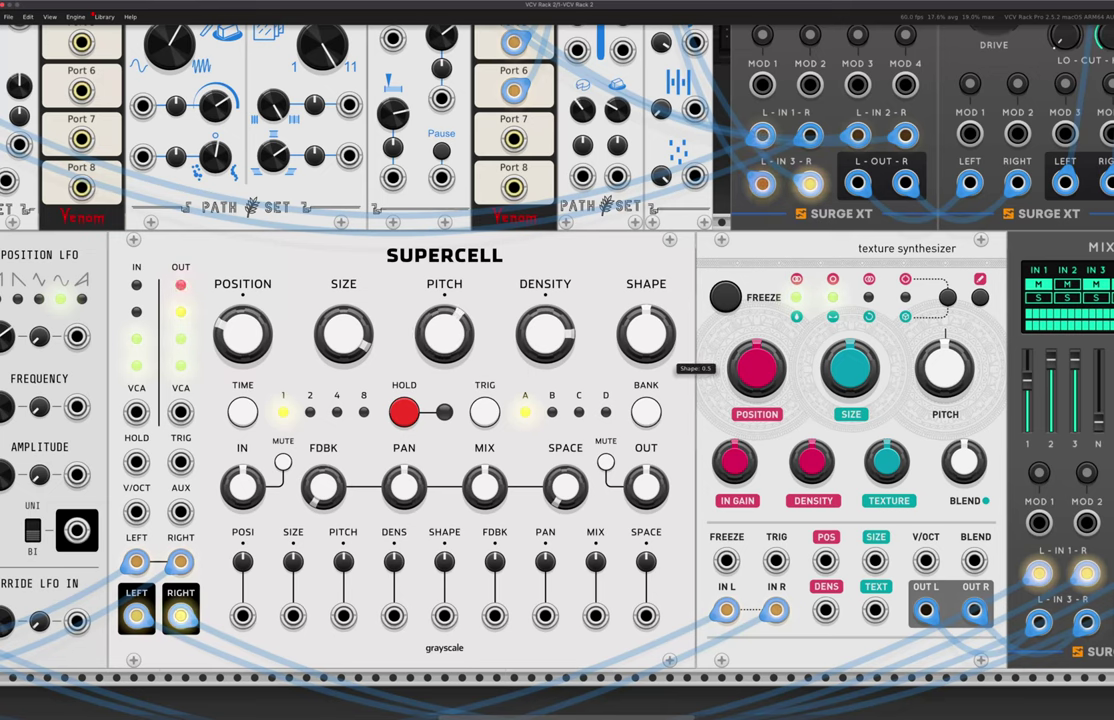
Raise Supercell's Shape to near maximum and Space to about the middle, and set Mix to about 0.33
{"action": "left_click_drag", "start_coordinate": [640, 314], "coordinate": [640, 272]}
{"action": "left_click_drag", "start_coordinate": [640, 320], "coordinate": [640, 319]}
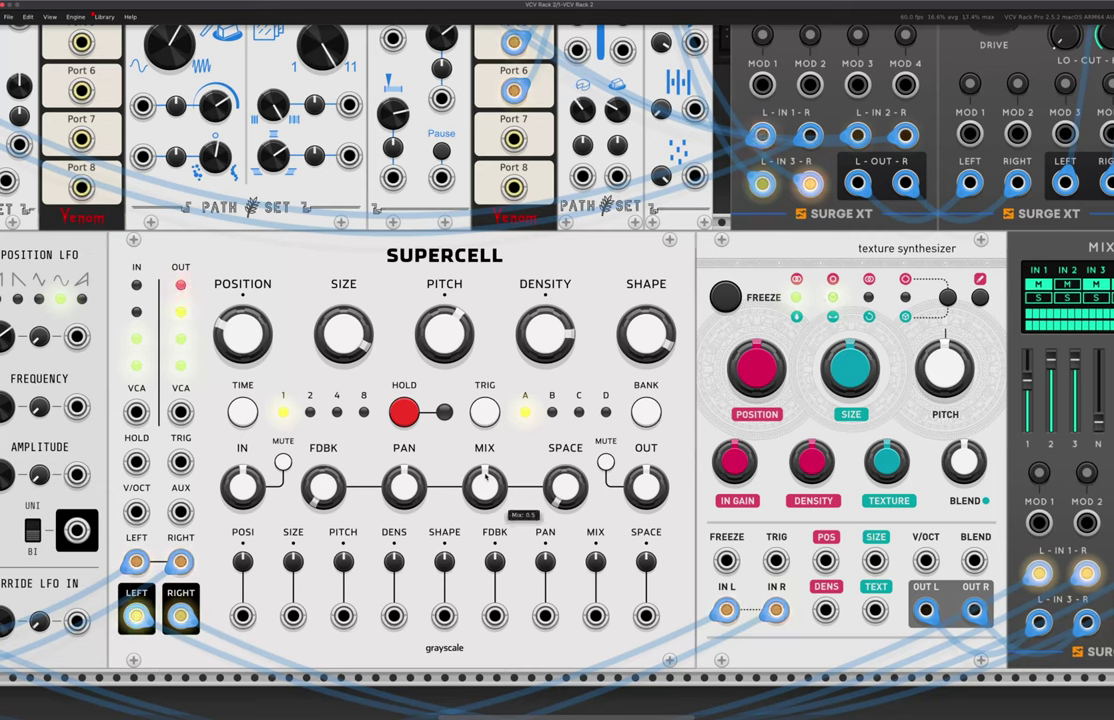
{"action": "mouse_move", "coordinate": [325, 488]}
{"action": "left_mouse_down"}
{"action": "mouse_move", "coordinate": [325, 350]}
{"action": "mouse_move", "coordinate": [323, 503]}
{"action": "left_mouse_up"}
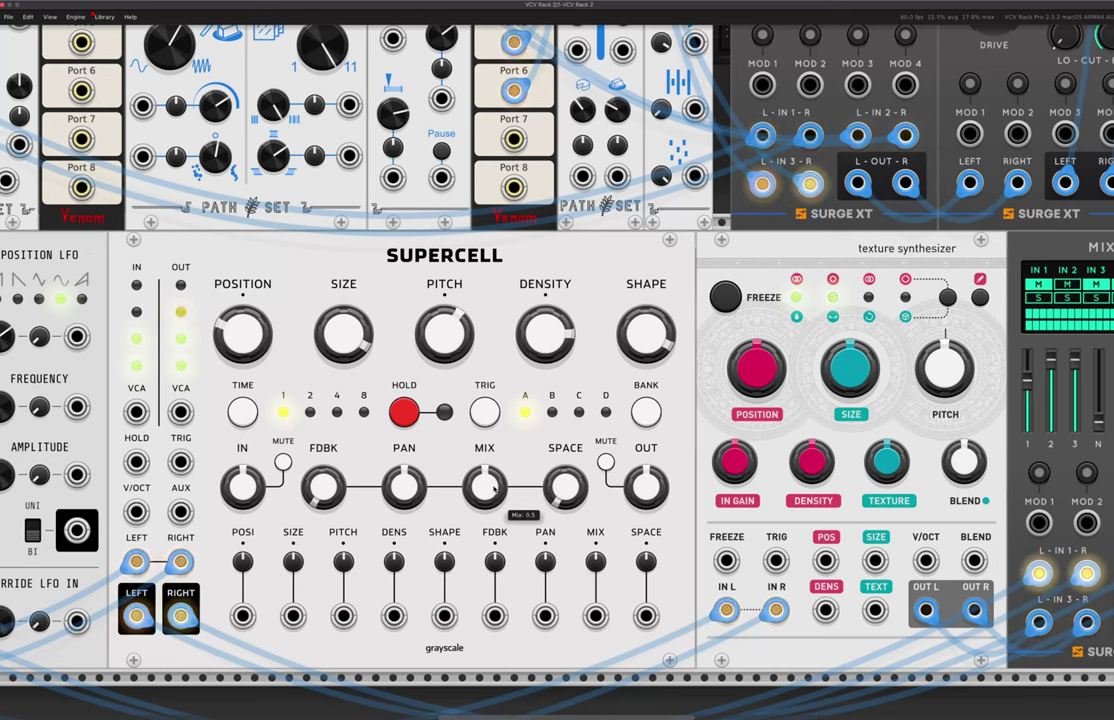
{"action": "mouse_move", "coordinate": [563, 487]}
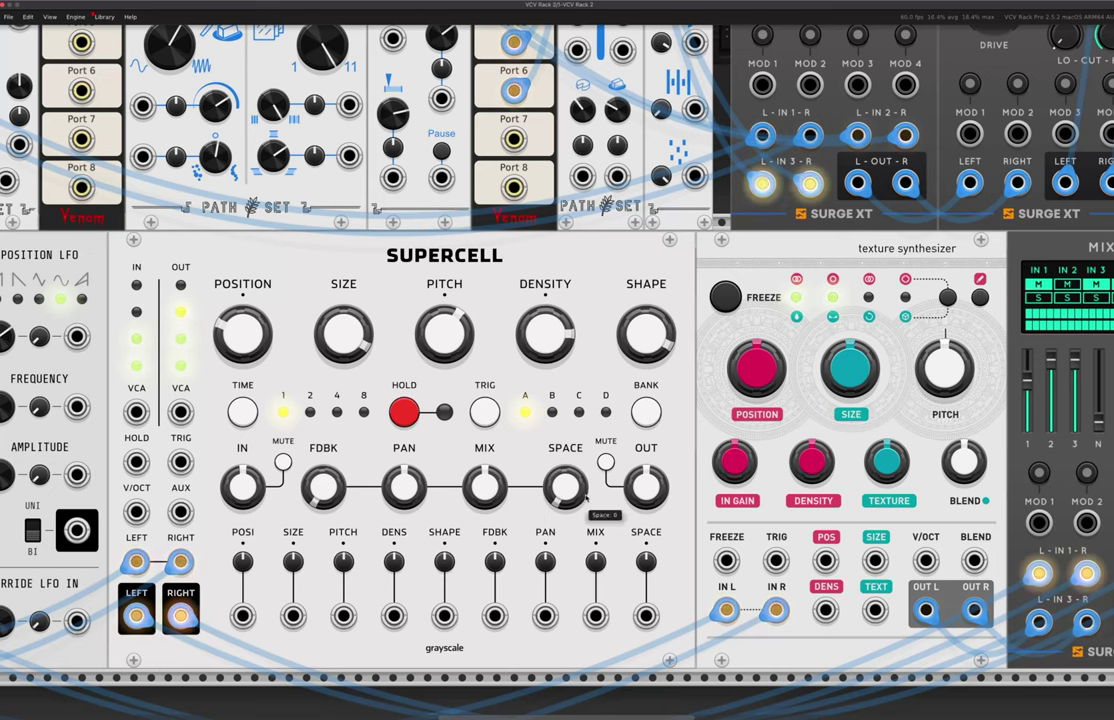
{"action": "left_click_drag", "start_coordinate": [580, 499], "coordinate": [580, 399]}
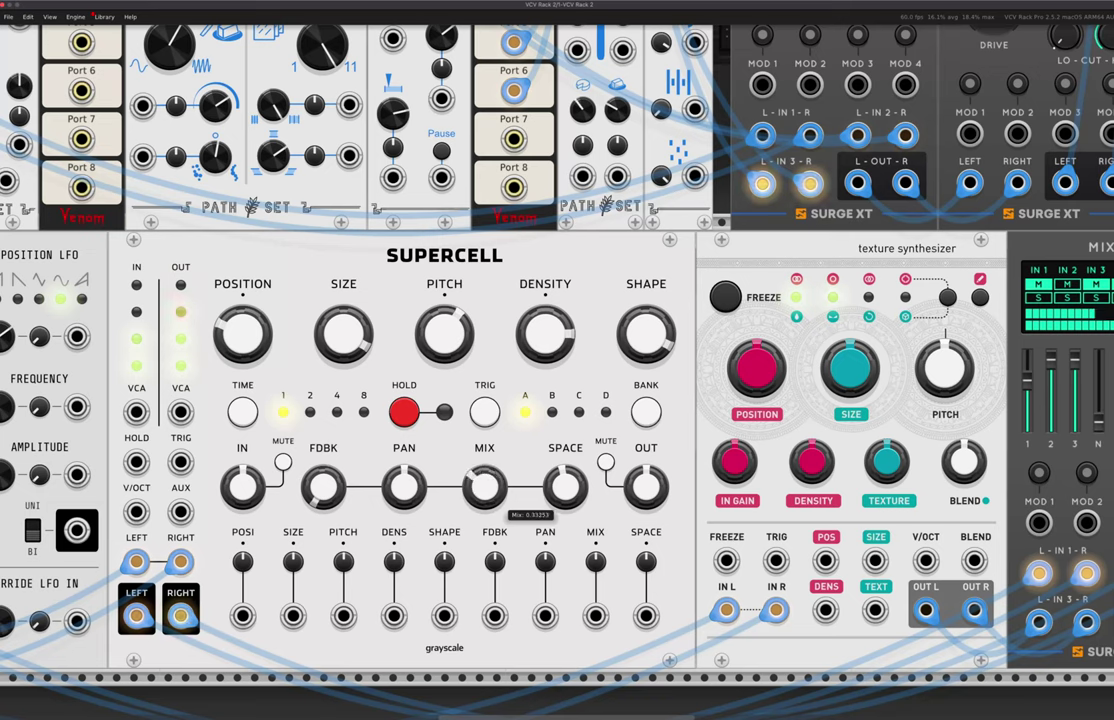
Set Supercell's Pitch to about 0.69, lower Size, and sweep Density through about 0.41 and back up
{"action": "mouse_move", "coordinate": [446, 334]}
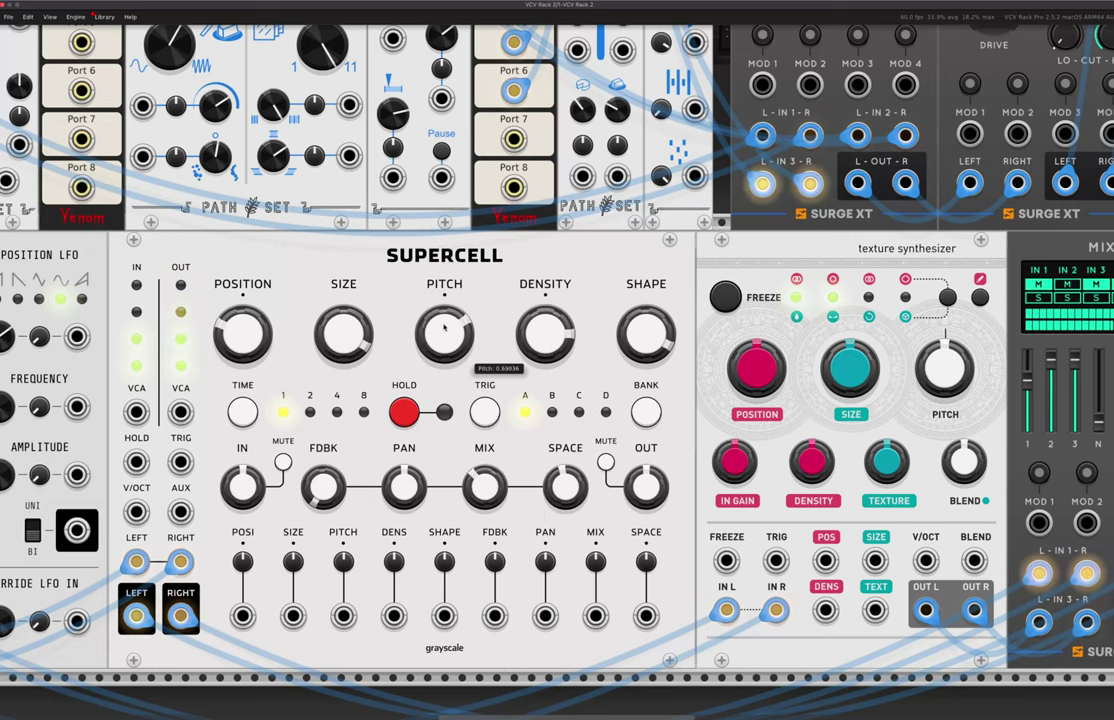
{"action": "mouse_move", "coordinate": [343, 334]}
{"action": "mouse_move", "coordinate": [545, 334]}
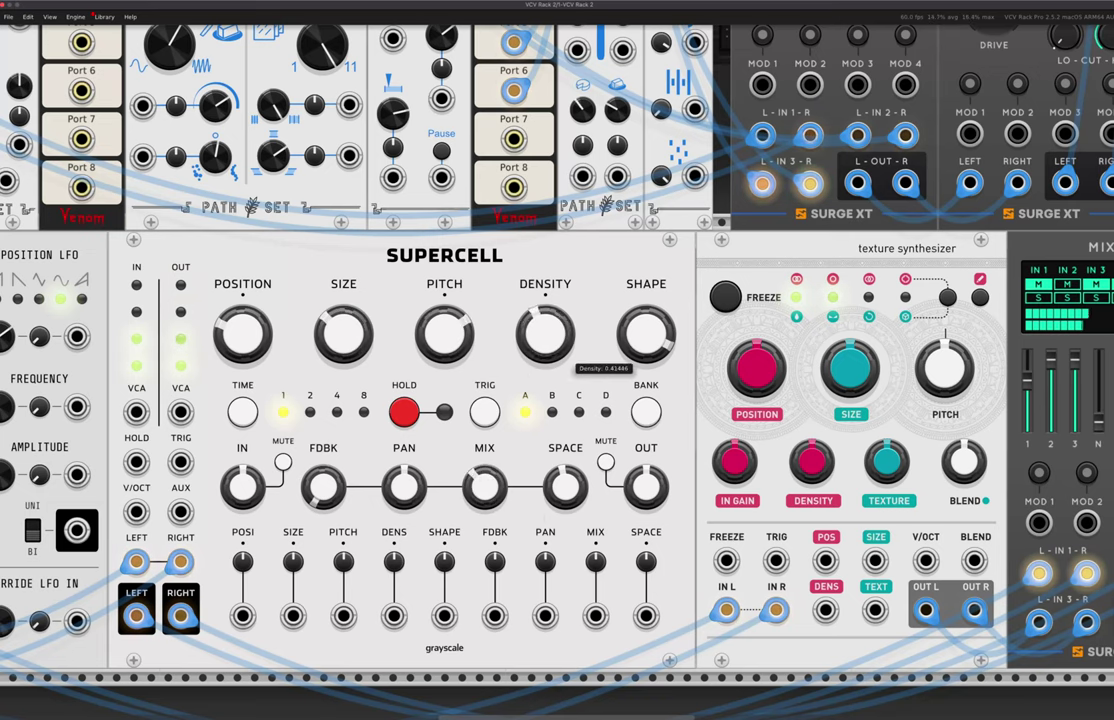
{"action": "left_click_drag", "start_coordinate": [545, 334], "coordinate": [545, 366]}
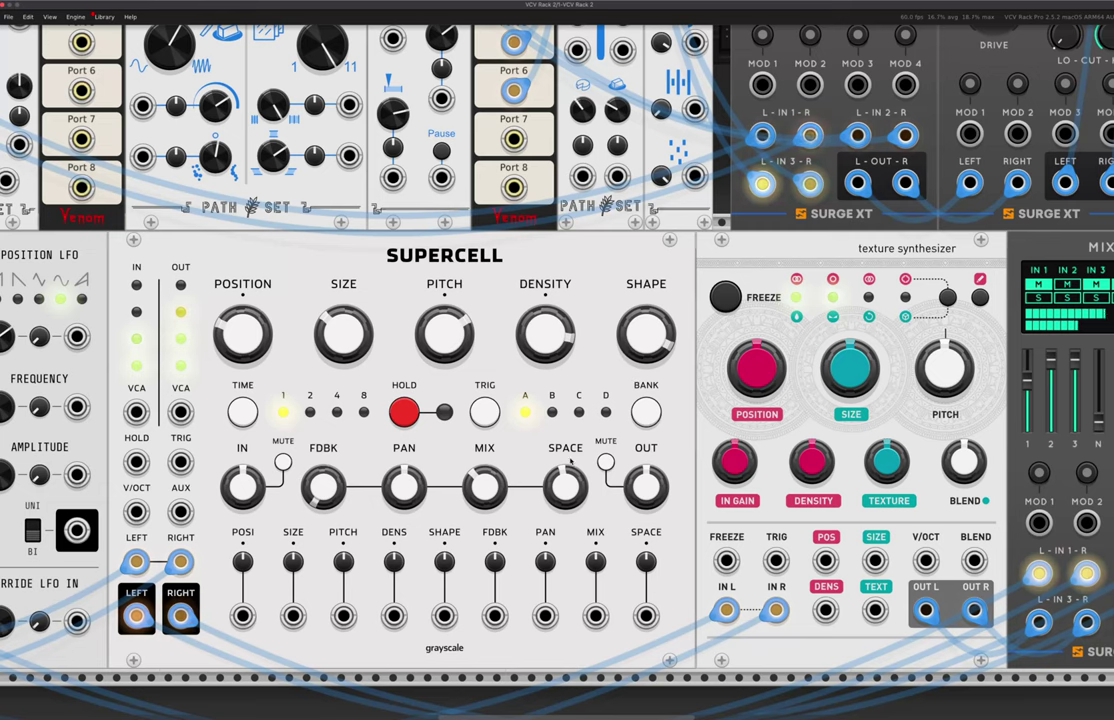
Lower Supercell's Space through about 0.33 to minimum, raise Position, and move Mix through about 0.36 to near maximum
{"action": "left_click_drag", "start_coordinate": [571, 466], "coordinate": [571, 495]}
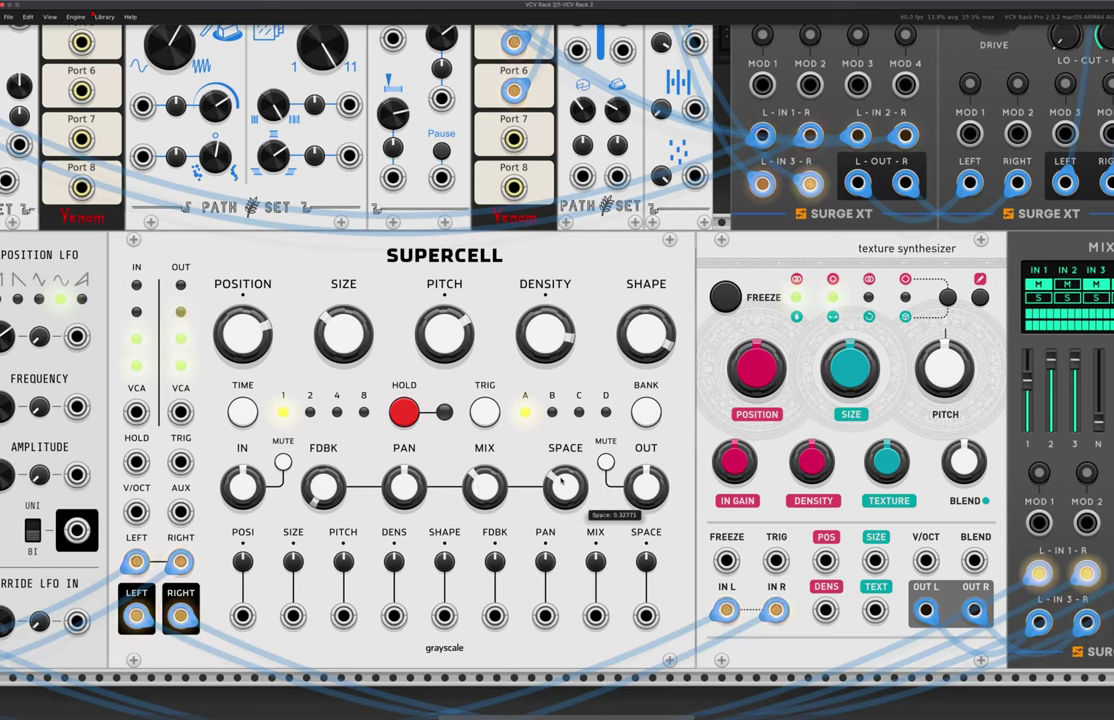
{"action": "left_click_drag", "start_coordinate": [566, 496], "coordinate": [566, 530]}
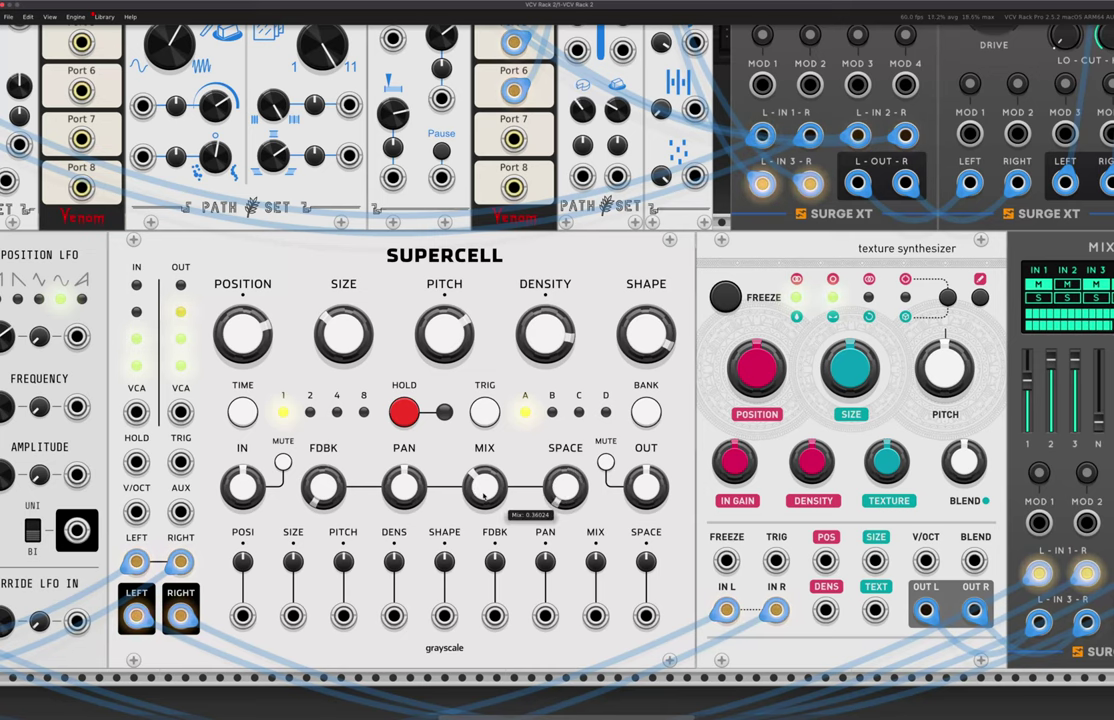
{"action": "mouse_move", "coordinate": [242, 335]}
{"action": "left_mouse_down"}
{"action": "mouse_move", "coordinate": [242, 420]}
{"action": "mouse_move", "coordinate": [242, 345]}
{"action": "left_mouse_up"}
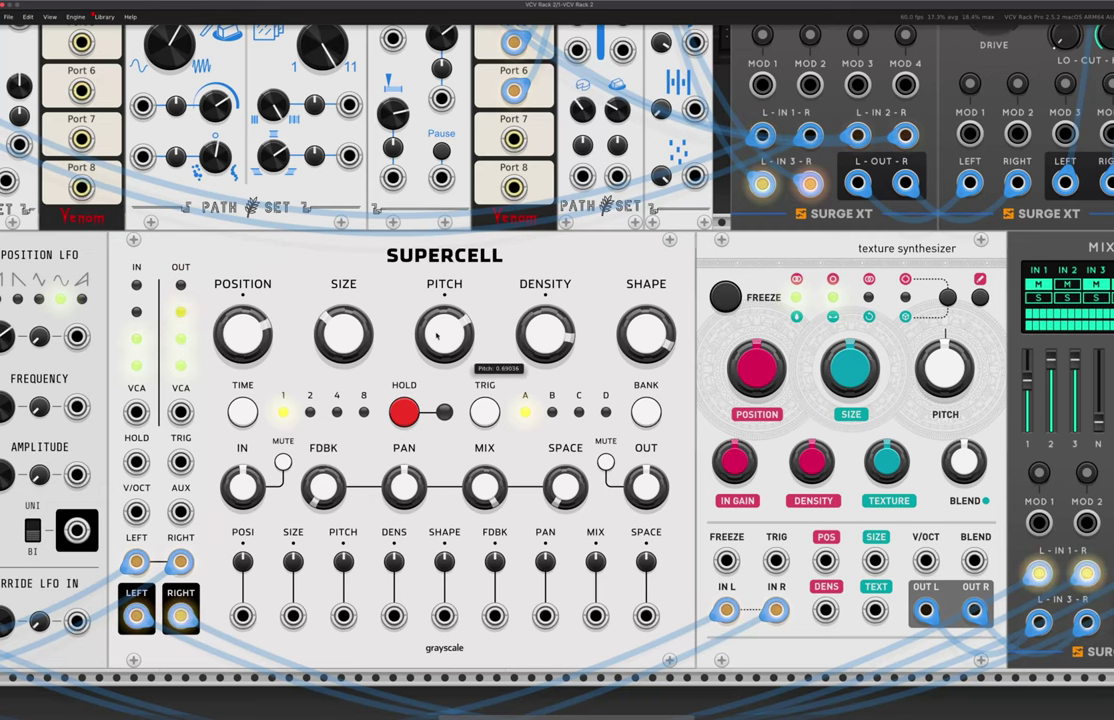
Raise Supercell's Pitch to near maximum, sweep Size through about 0.11 and back up, and lower Density to about 0.29
{"action": "left_click_drag", "start_coordinate": [436, 334], "coordinate": [436, 280]}
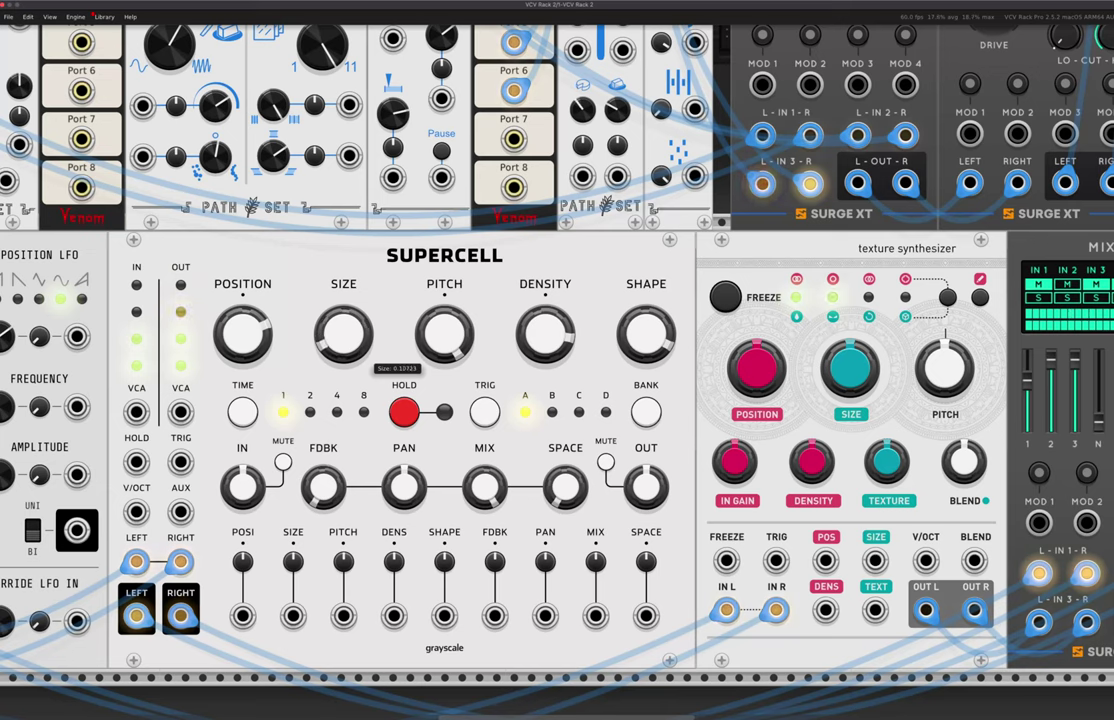
{"action": "left_click_drag", "start_coordinate": [343, 340], "coordinate": [343, 303]}
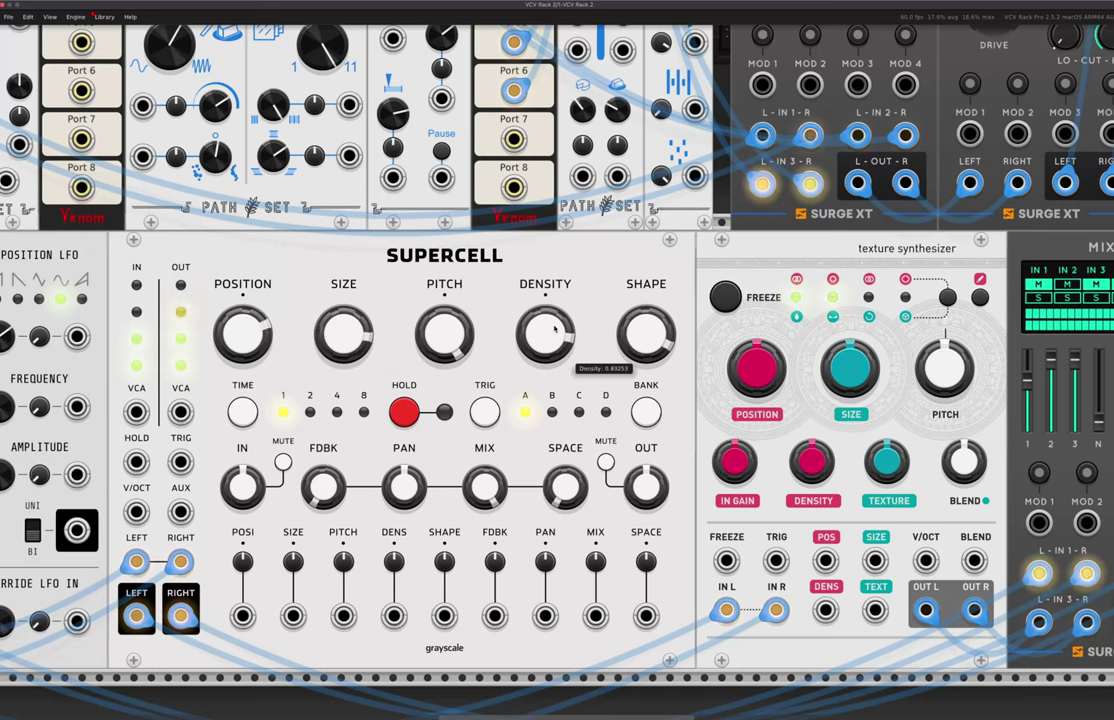
{"action": "left_click_drag", "start_coordinate": [558, 330], "coordinate": [558, 400]}
{"action": "left_click_drag", "start_coordinate": [535, 337], "coordinate": [535, 339]}
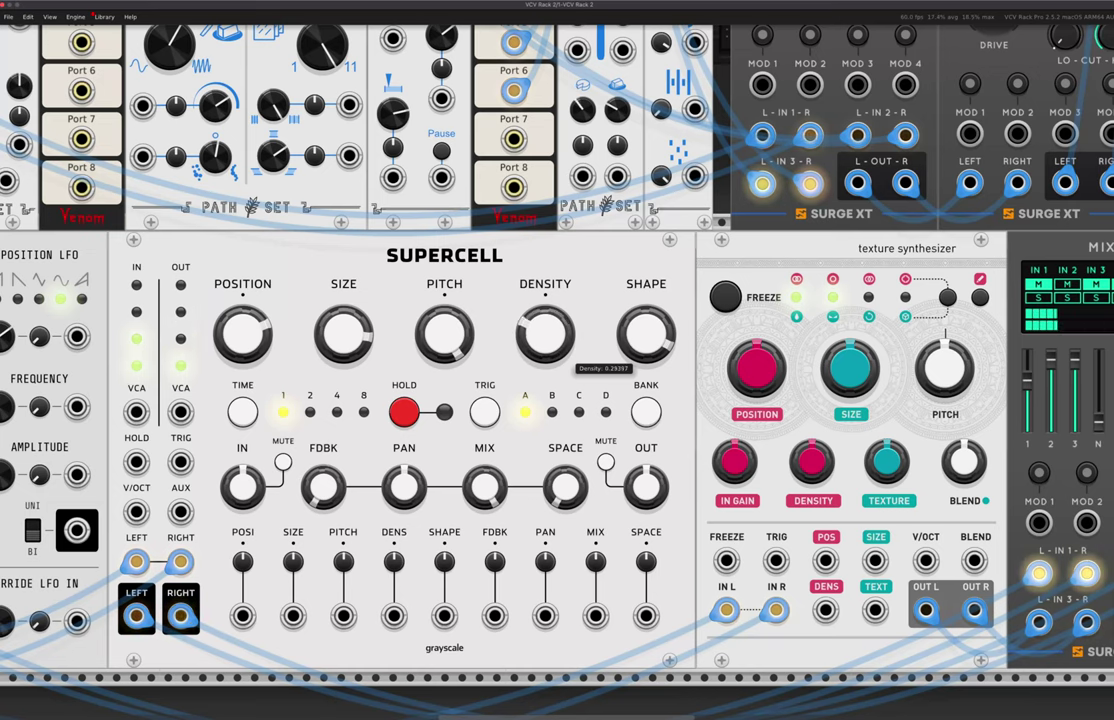
Return Supercell's Position, Size, Pitch, Density and Shape to centre, and take Mix and Space down to minimum
{"action": "left_click_drag", "start_coordinate": [646, 337], "coordinate": [646, 355]}
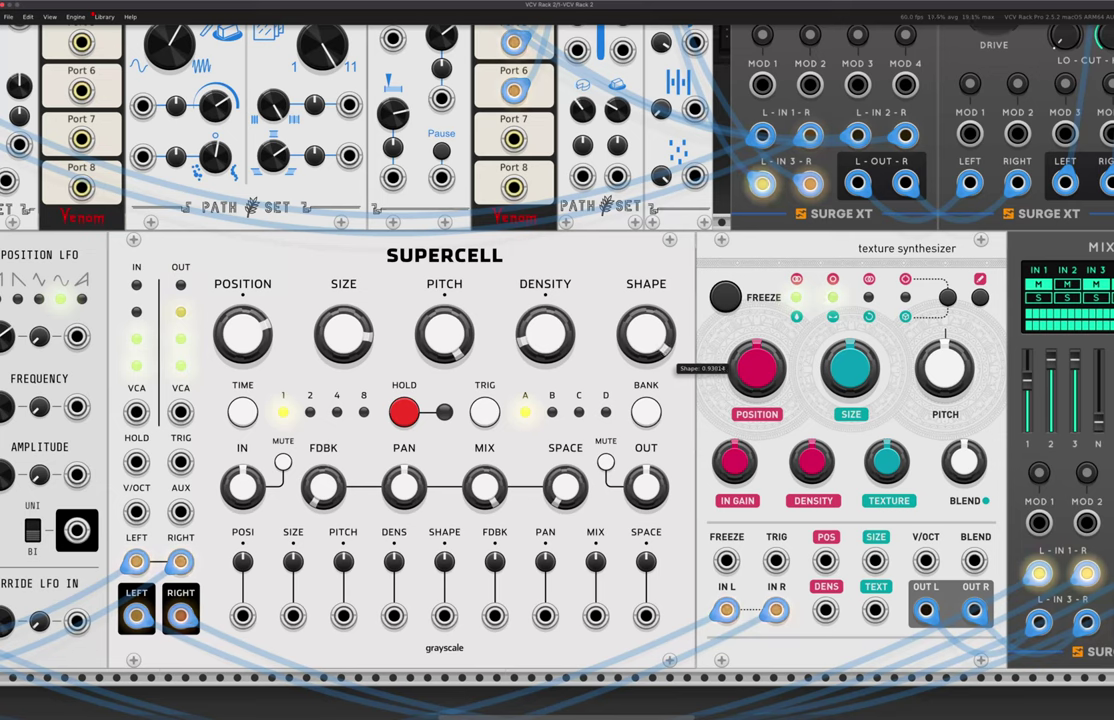
{"action": "left_click_drag", "start_coordinate": [242, 339], "coordinate": [242, 345]}
{"action": "left_click_drag", "start_coordinate": [444, 337], "coordinate": [444, 345]}
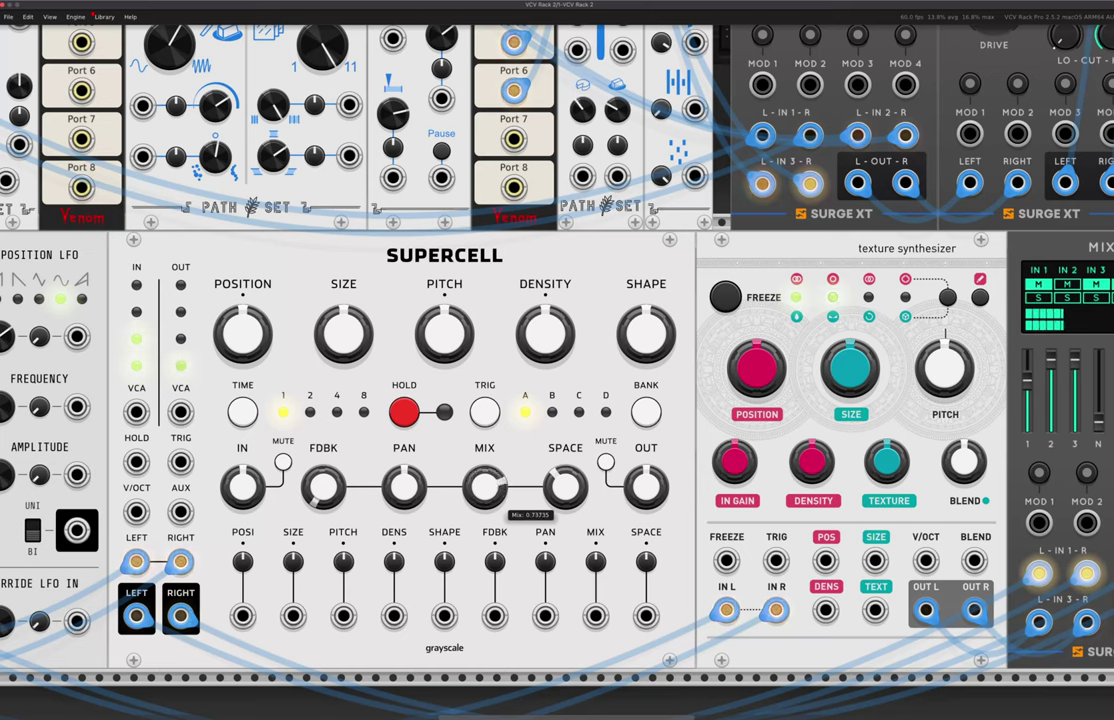
{"action": "left_click_drag", "start_coordinate": [484, 487], "coordinate": [484, 516]}
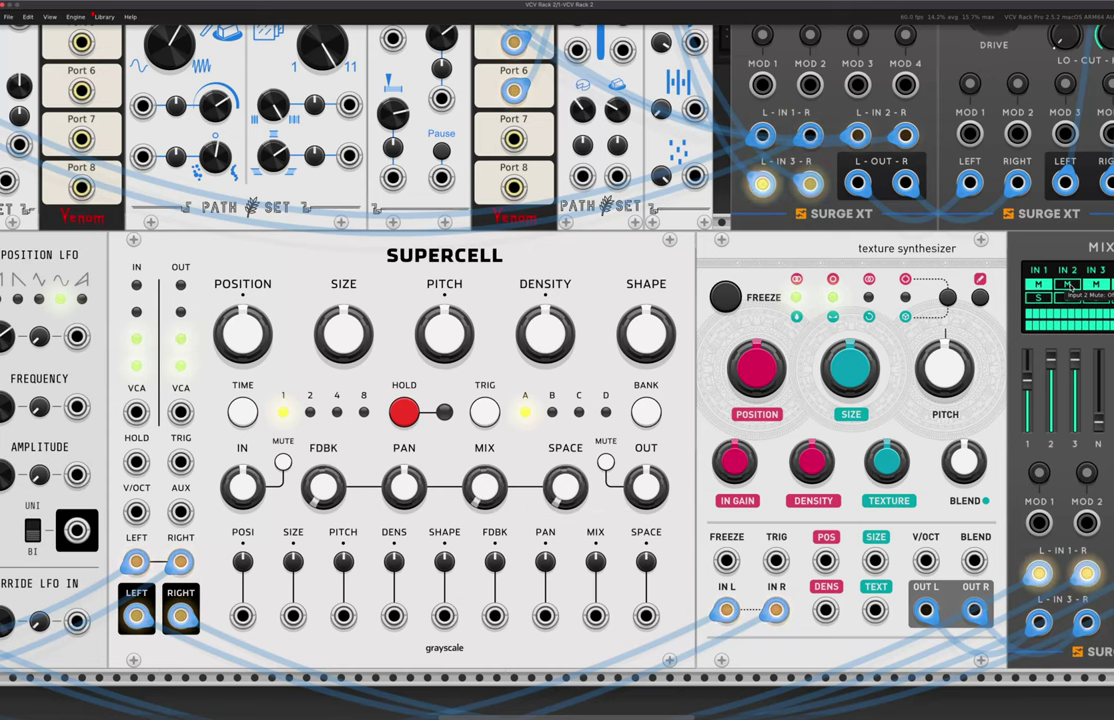
Mute input 2 and unmute input 3 in the effects mixer, and switch the texture synthesizer's Blend knob to its next parameter
{"action": "scroll", "coordinate": [846, 396], "scroll_direction": "right", "scroll_amount": 3}
{"action": "scroll", "coordinate": [846, 396], "scroll_direction": "right", "scroll_amount": 5}
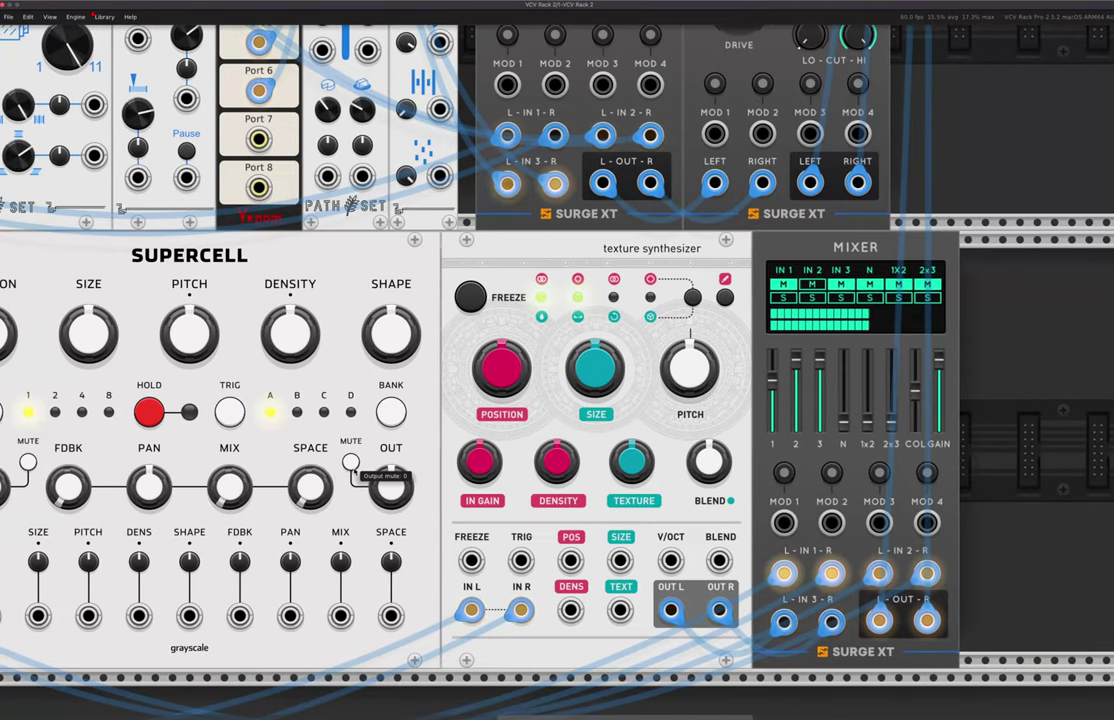
{"action": "scroll", "coordinate": [300, 478], "scroll_direction": "left", "scroll_amount": 4}
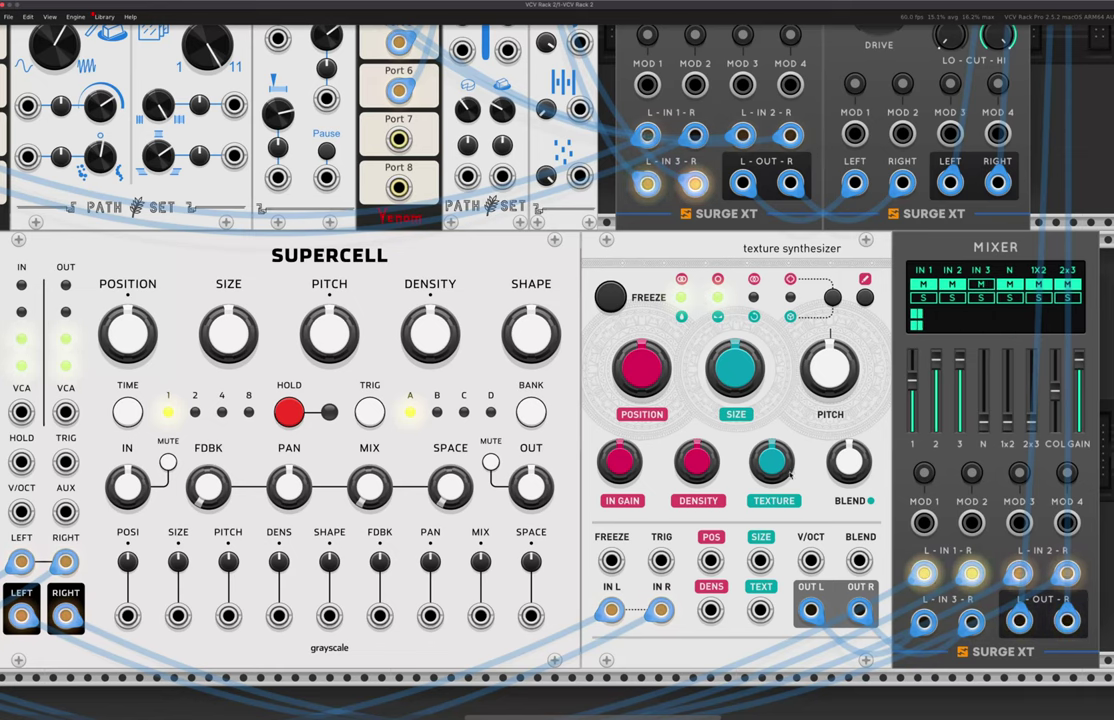
{"action": "left_click", "coordinate": [839, 298]}
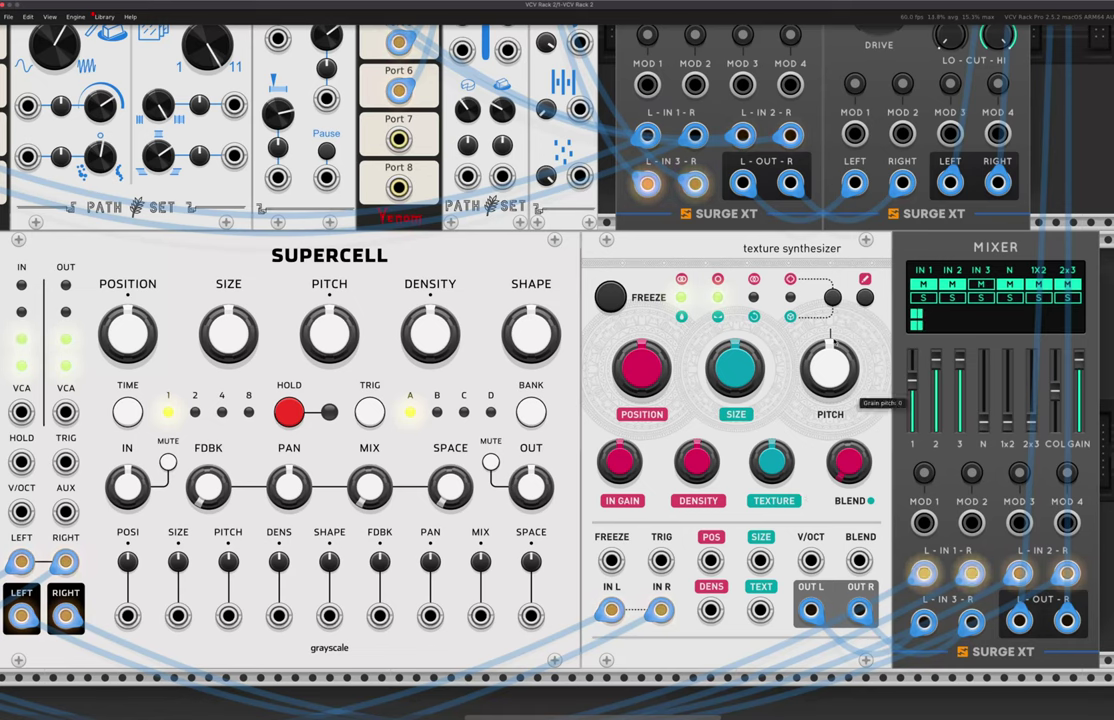
Cycle the texture synthesizer's Blend knob through feedback, reverb, dry/wet and stereo spread, ending on feedback
{"action": "left_click", "coordinate": [834, 297]}
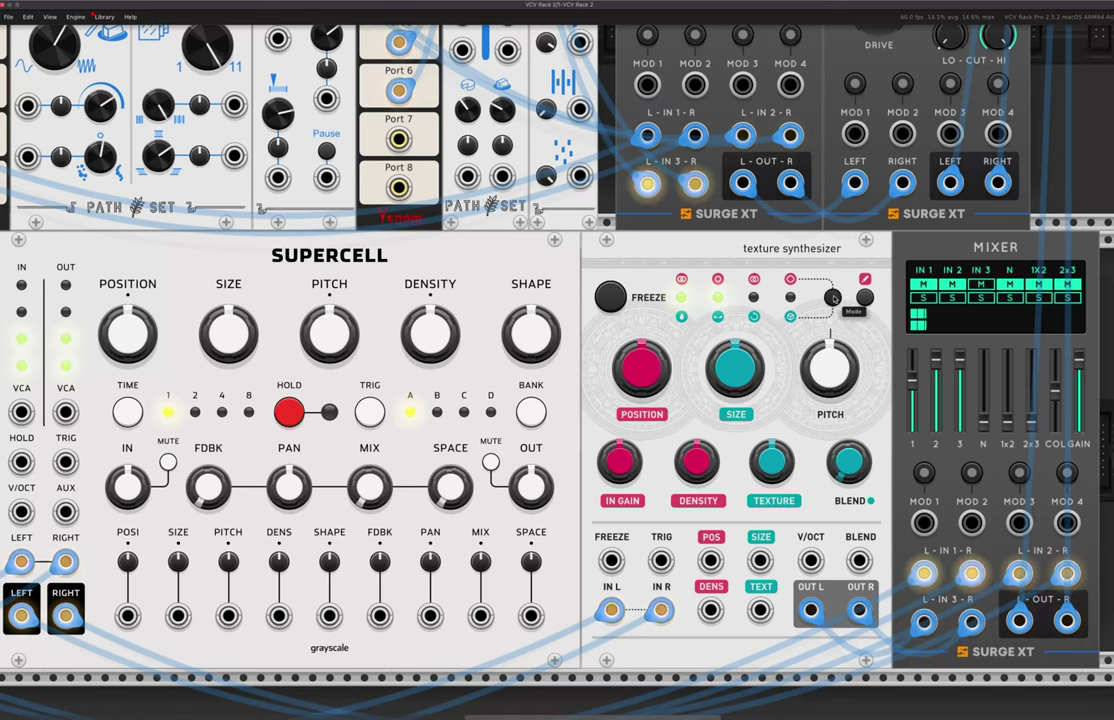
{"action": "left_click", "coordinate": [834, 297]}
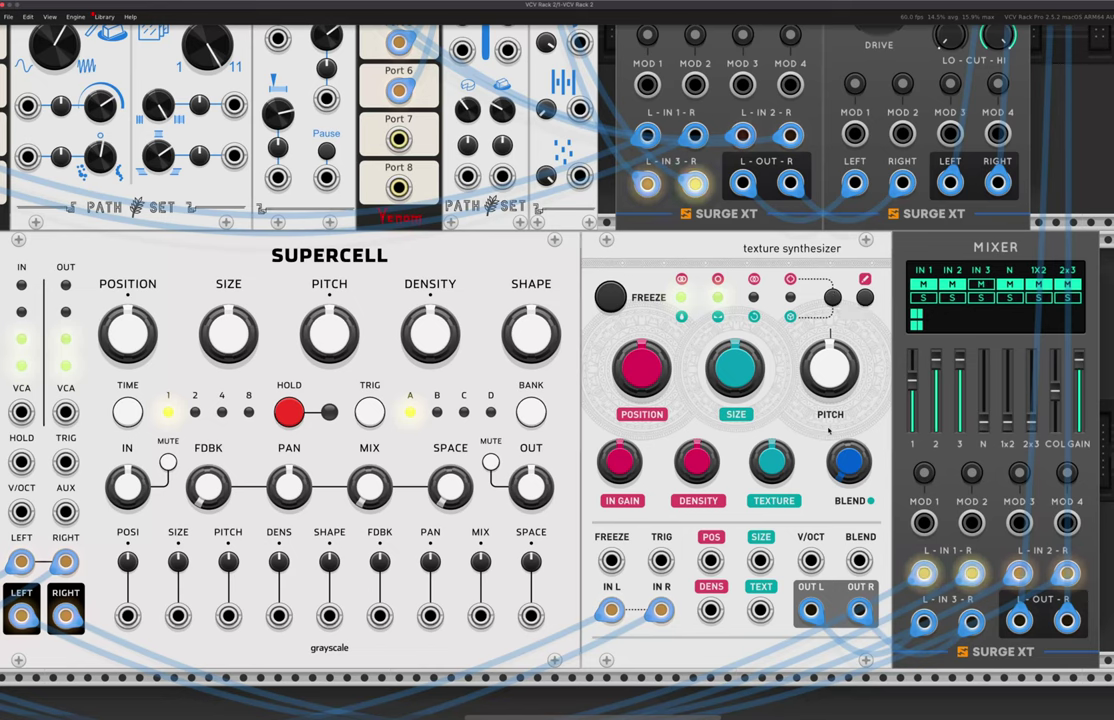
{"action": "left_click", "coordinate": [833, 297]}
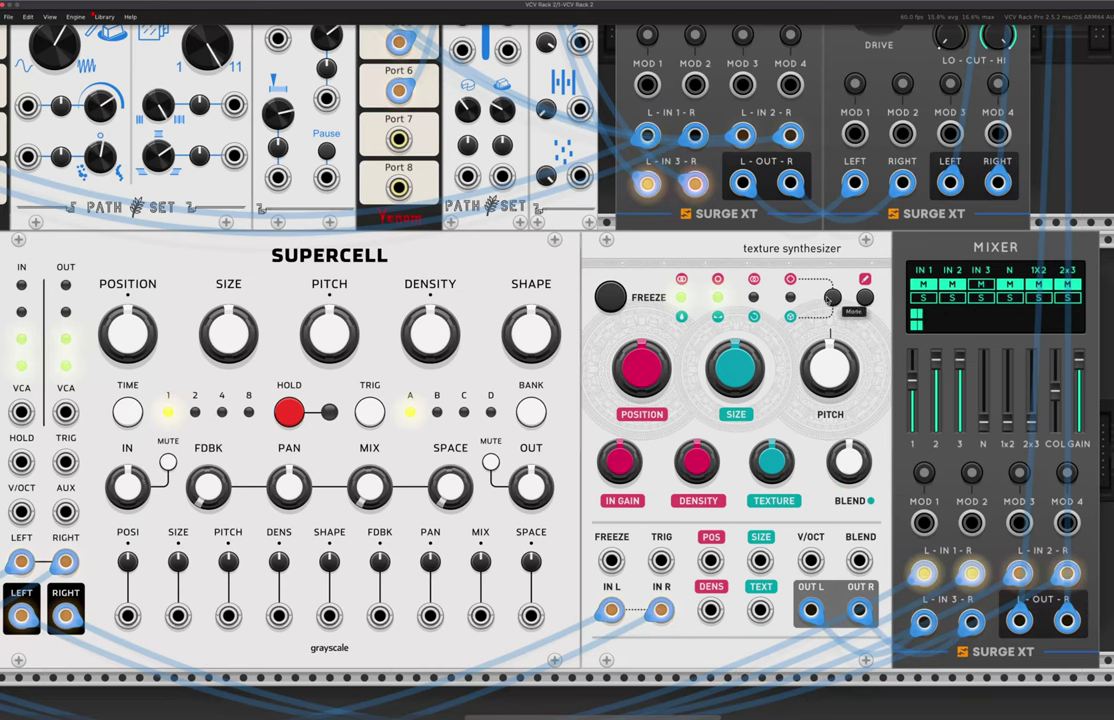
{"action": "left_click", "coordinate": [833, 297]}
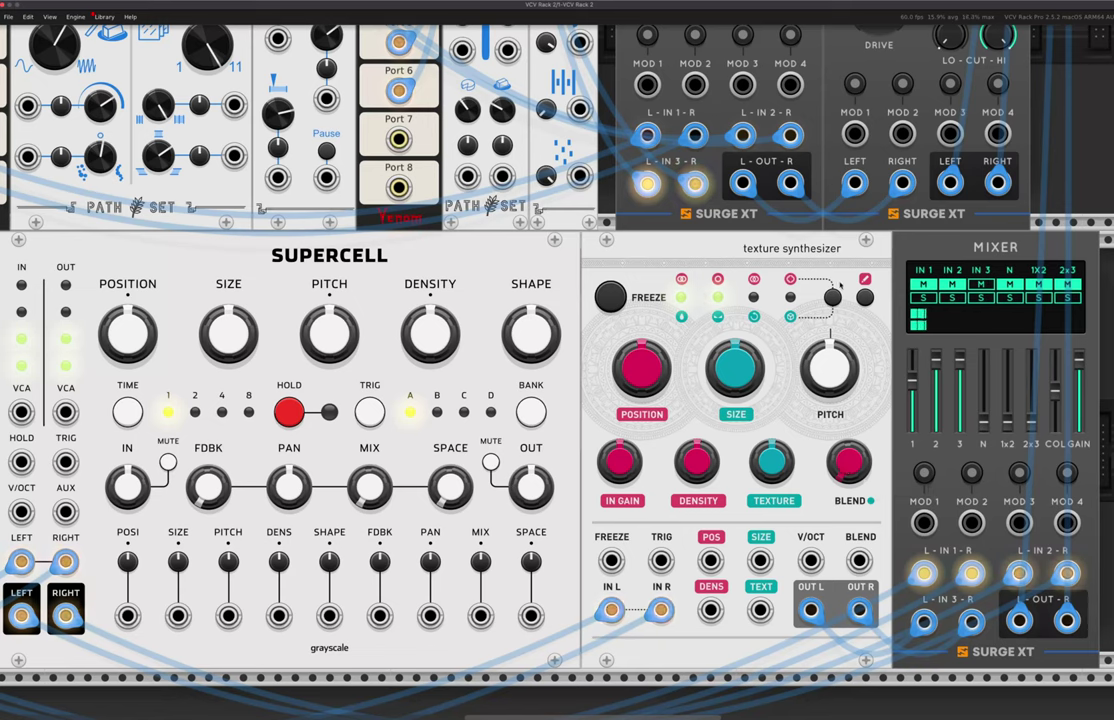
{"action": "left_click", "coordinate": [836, 298]}
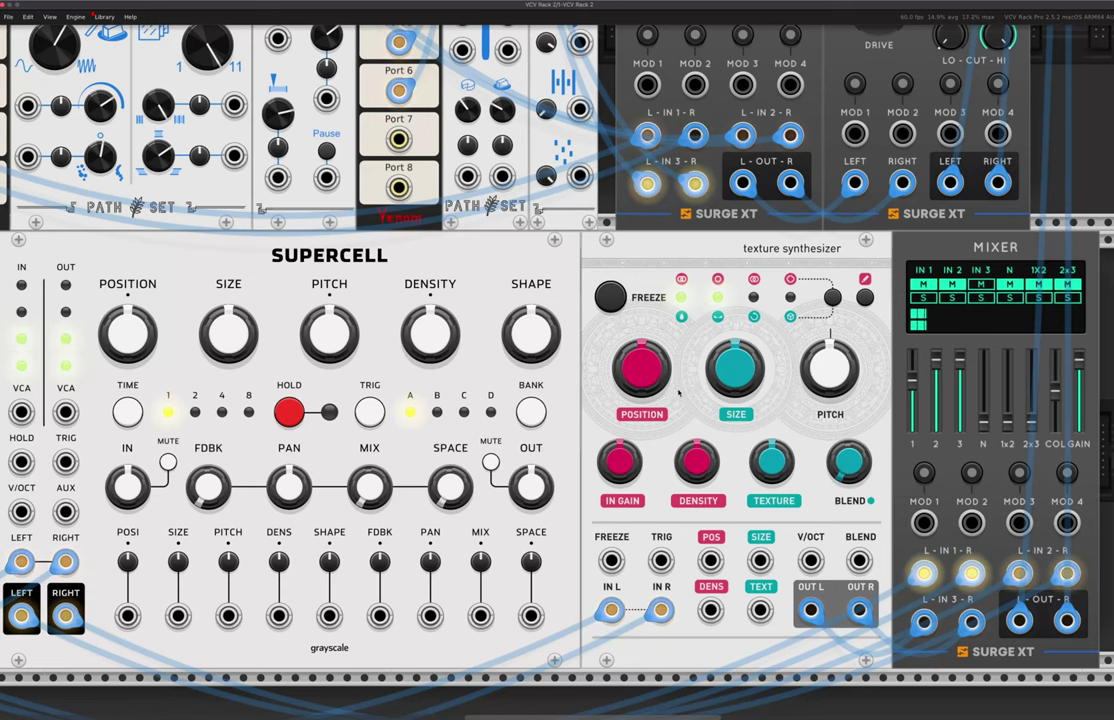
Raise the texture synthesizer's Density to about 0.83 and lower its Position and Size
{"action": "mouse_move", "coordinate": [657, 382]}
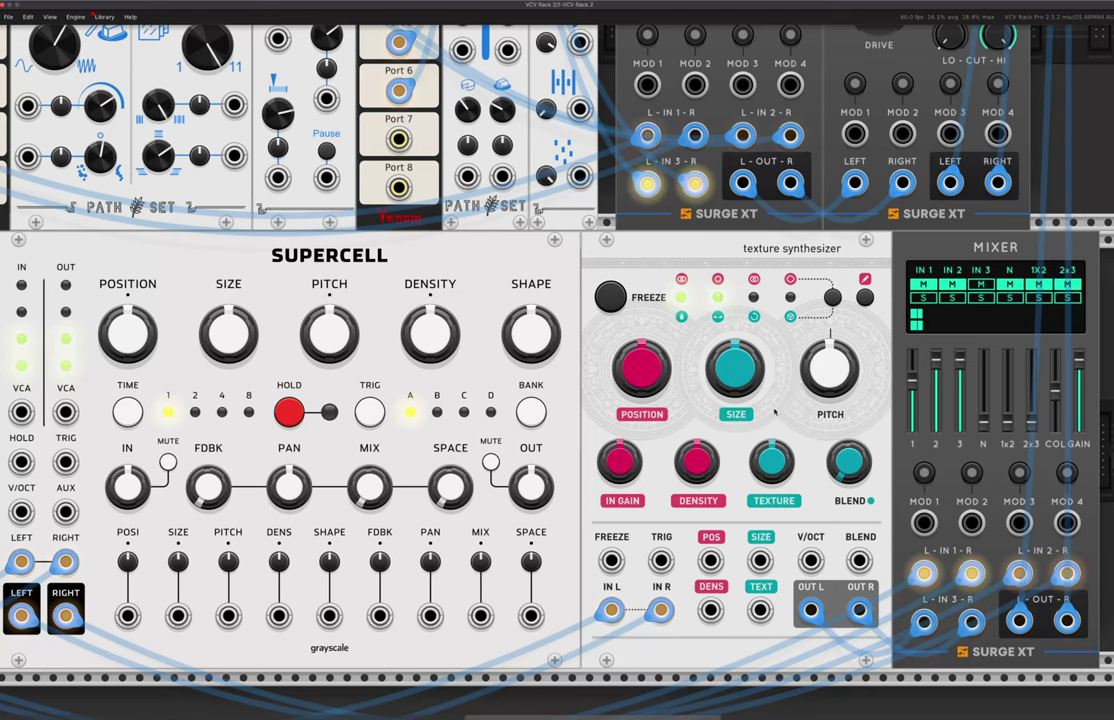
{"action": "mouse_move", "coordinate": [707, 479]}
{"action": "left_click_drag", "start_coordinate": [707, 479], "coordinate": [707, 408]}
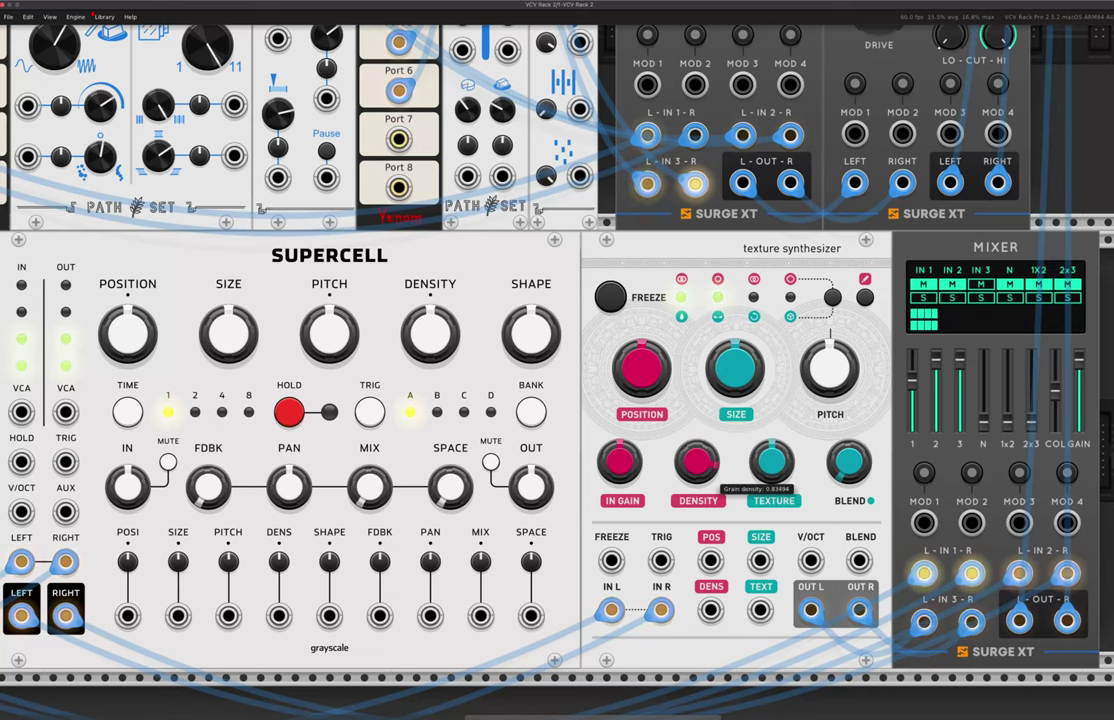
{"action": "left_click_drag", "start_coordinate": [735, 368], "coordinate": [735, 400]}
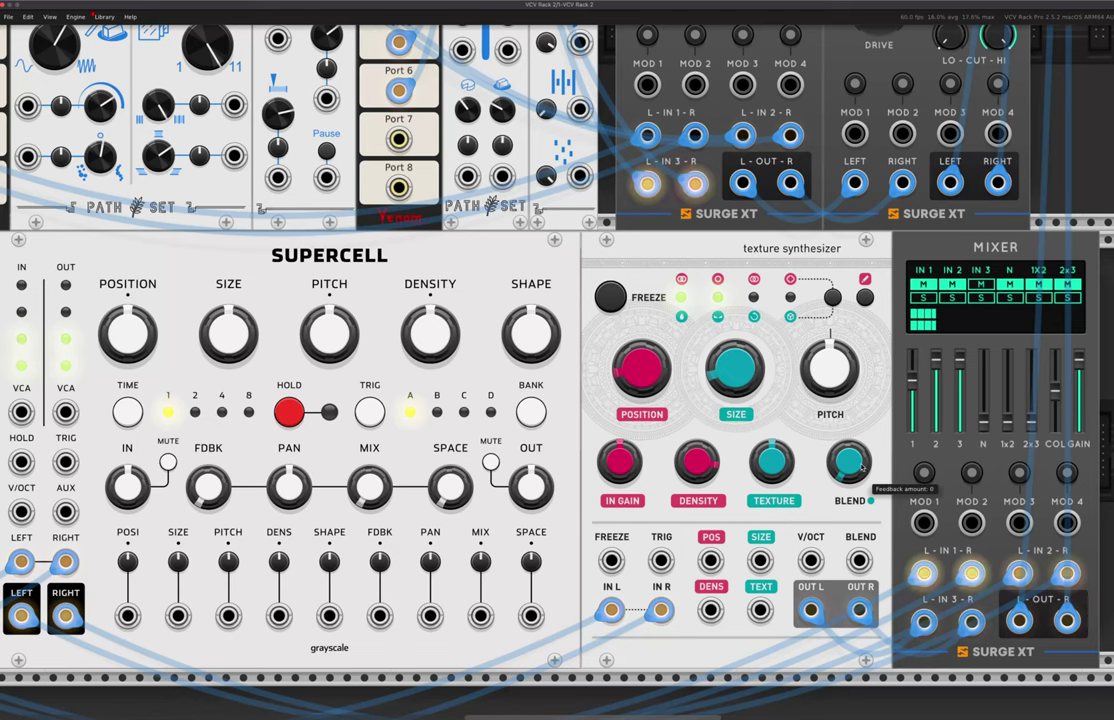
Switch Blend to dry/wet, raise it and Density to maximum, and bring Position to about 0.47 and Size to about 0.44
{"action": "left_click", "coordinate": [832, 297]}
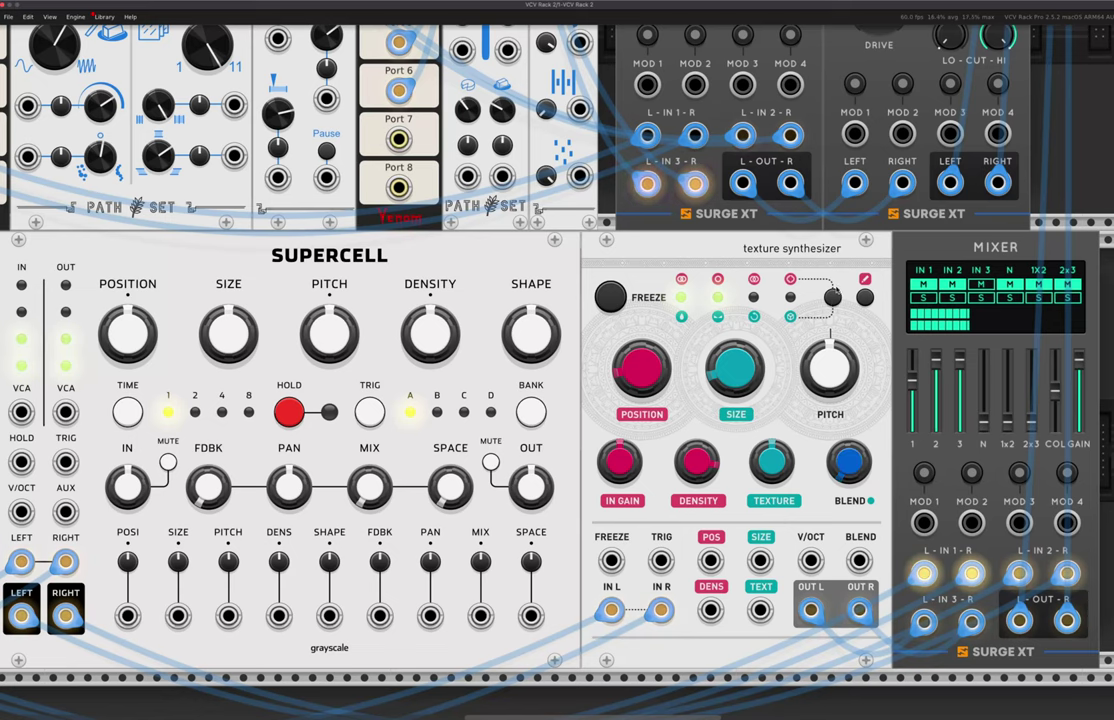
{"action": "left_click", "coordinate": [832, 297]}
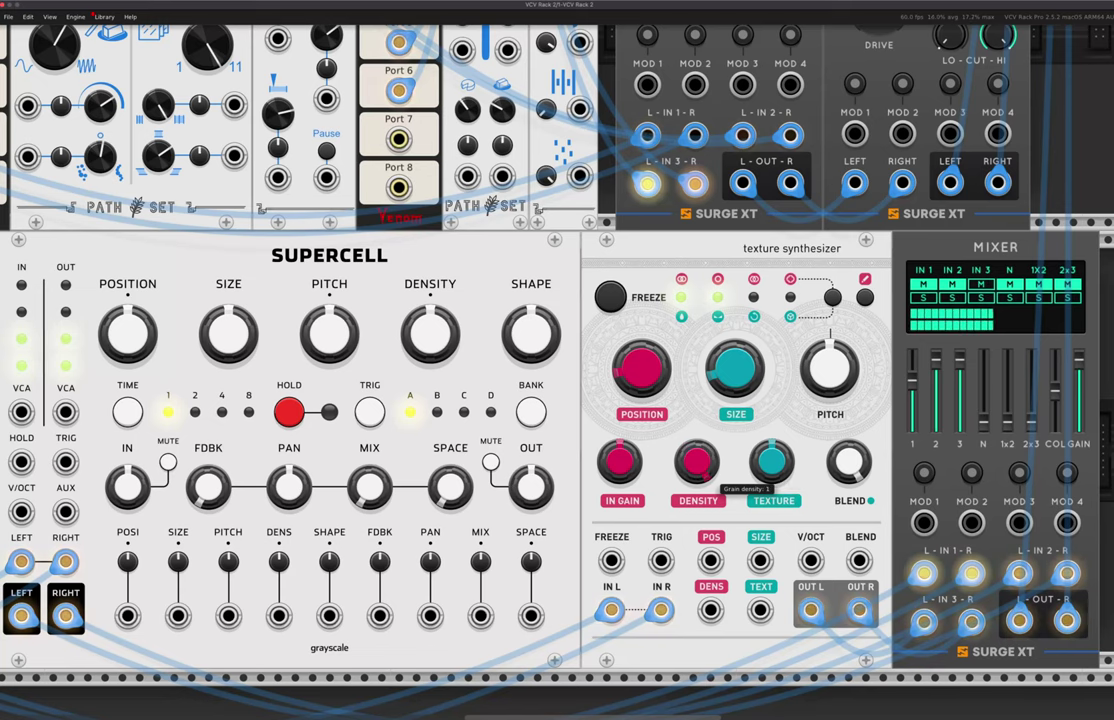
{"action": "left_click_drag", "start_coordinate": [641, 369], "coordinate": [641, 235]}
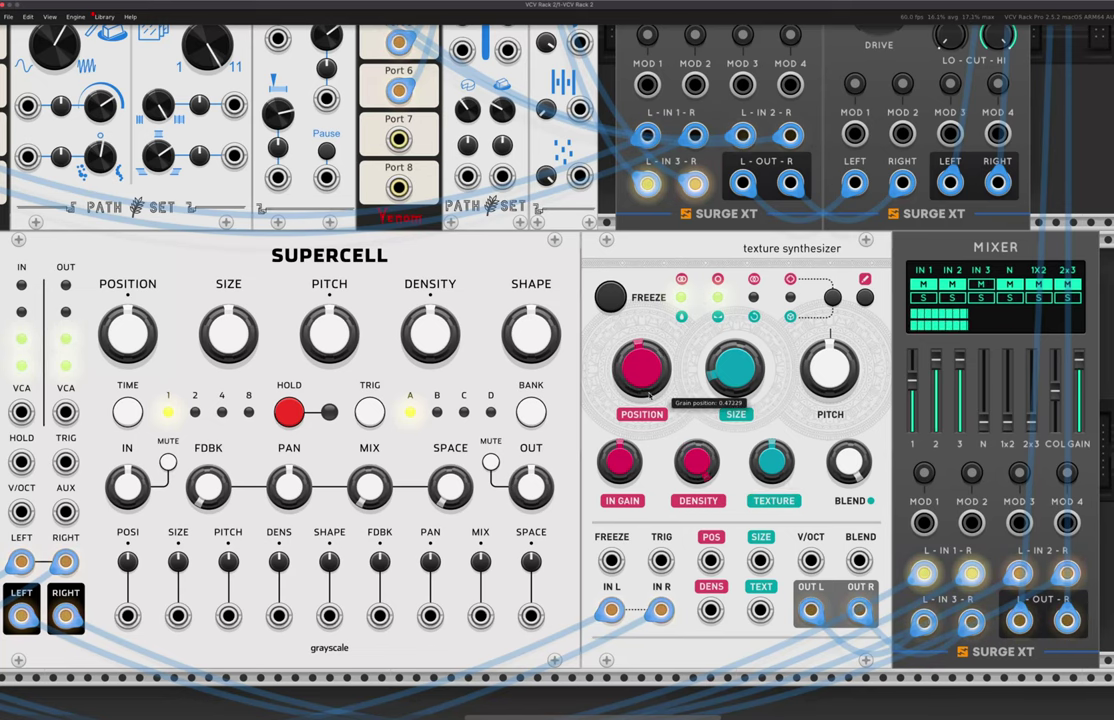
{"action": "left_click_drag", "start_coordinate": [743, 394], "coordinate": [743, 262]}
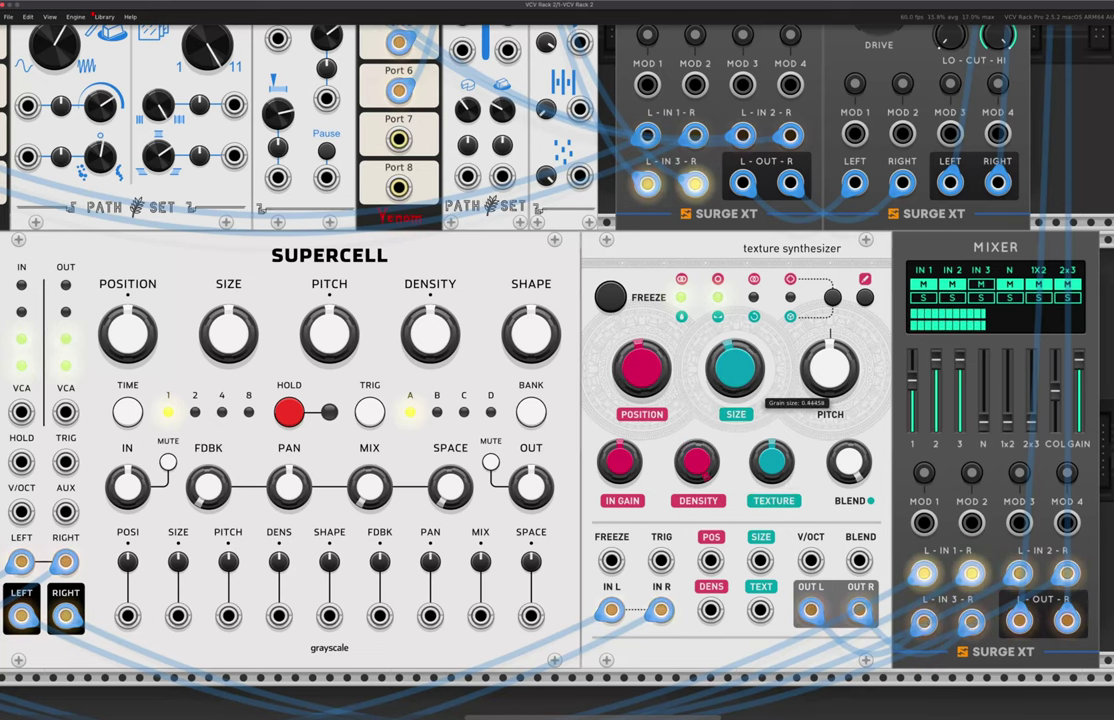
Sweep the texture synthesizer's Pitch up to about 0.80 and back below centre, lower Density slightly and raise In Gain
{"action": "left_click_drag", "start_coordinate": [829, 369], "coordinate": [829, 195]}
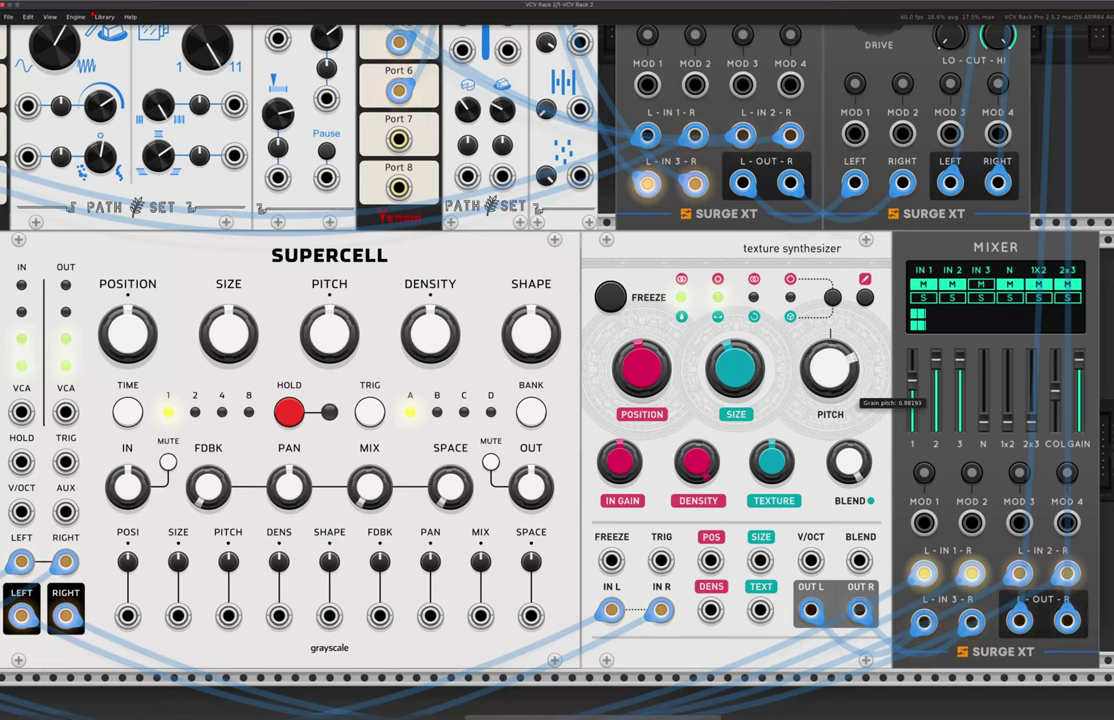
{"action": "left_click_drag", "start_coordinate": [829, 369], "coordinate": [829, 170]}
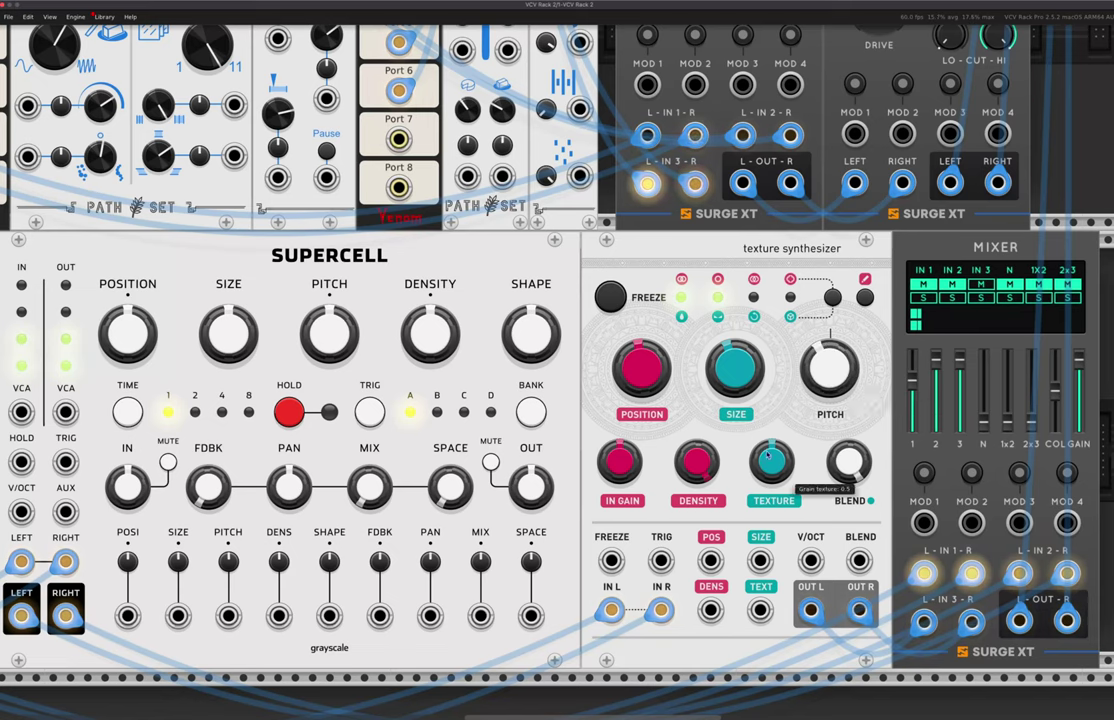
{"action": "left_click_drag", "start_coordinate": [697, 462], "coordinate": [697, 487]}
{"action": "mouse_move", "coordinate": [620, 470]}
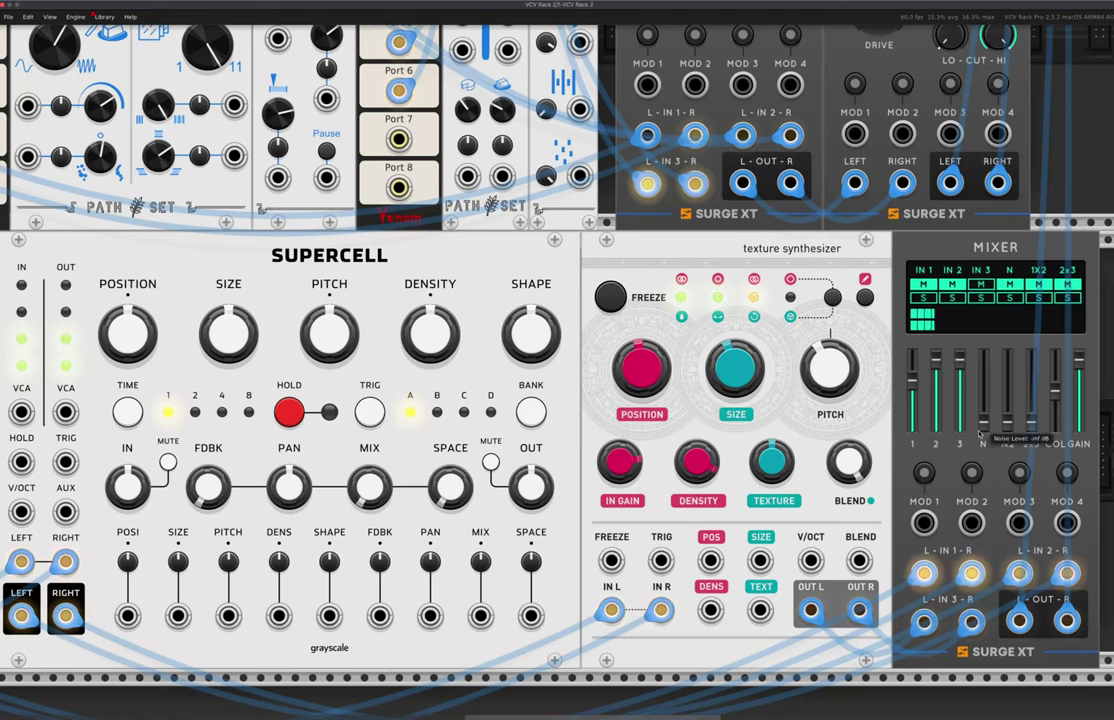
Move the dry/wet blend through about 0.46 back to maximum, and Position through about 0.16 up to near maximum
{"action": "mouse_move", "coordinate": [848, 466]}
{"action": "left_click_drag", "start_coordinate": [848, 462], "coordinate": [848, 495]}
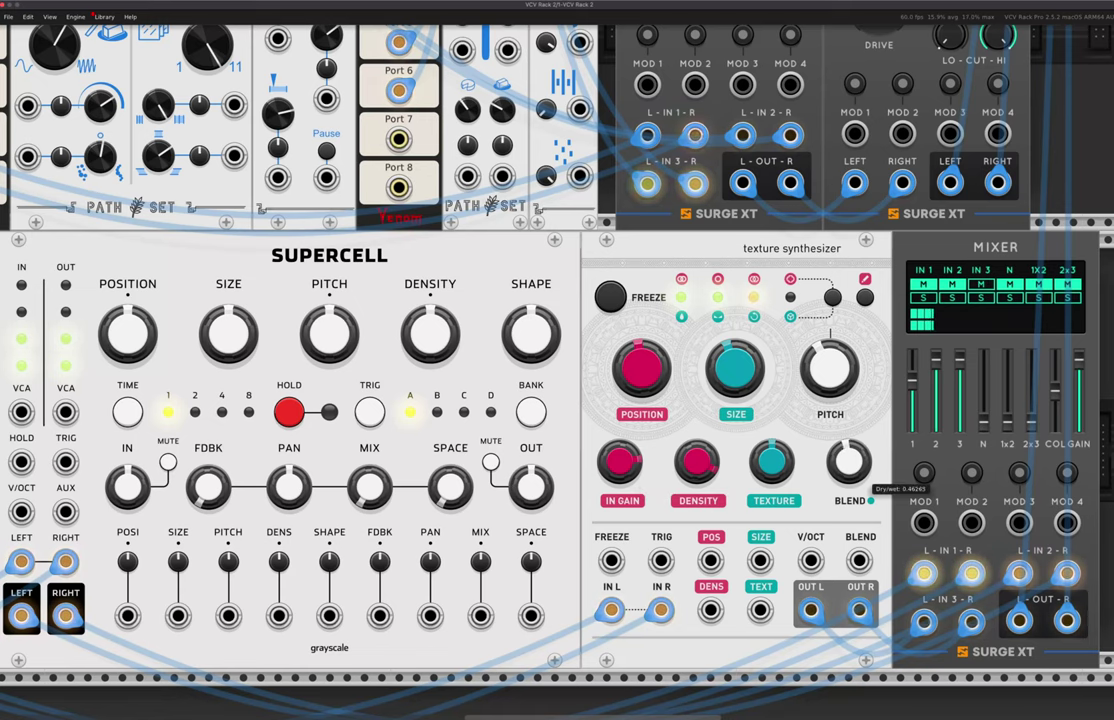
{"action": "mouse_move", "coordinate": [648, 378]}
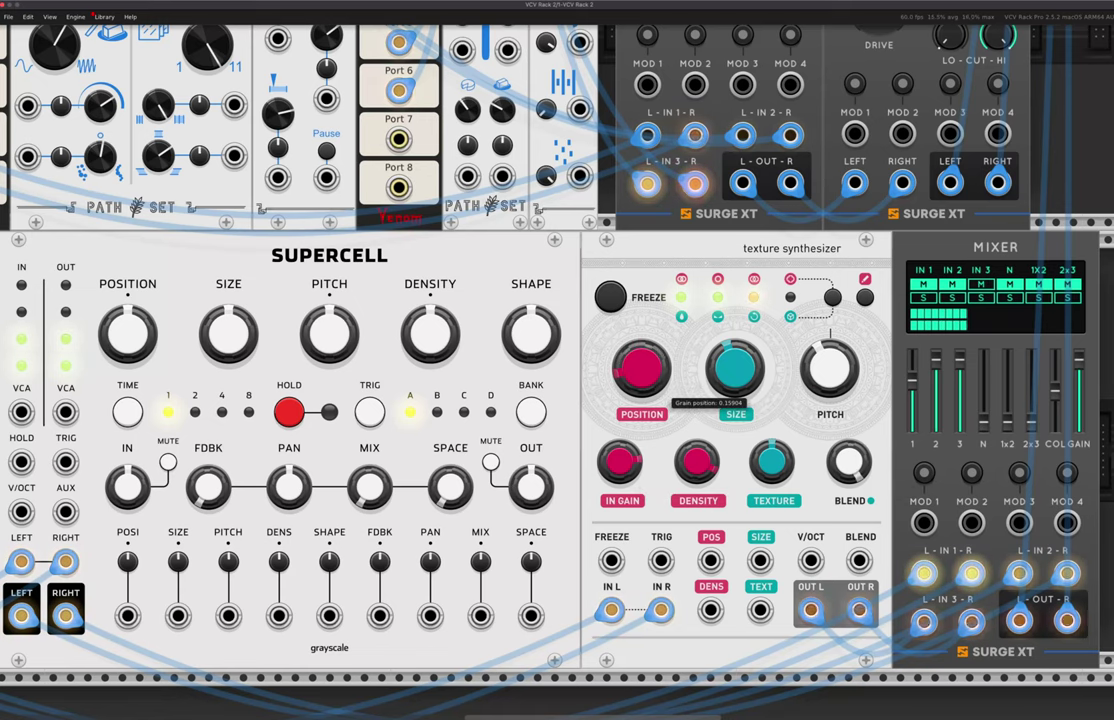
{"action": "left_click_drag", "start_coordinate": [650, 378], "coordinate": [650, 300]}
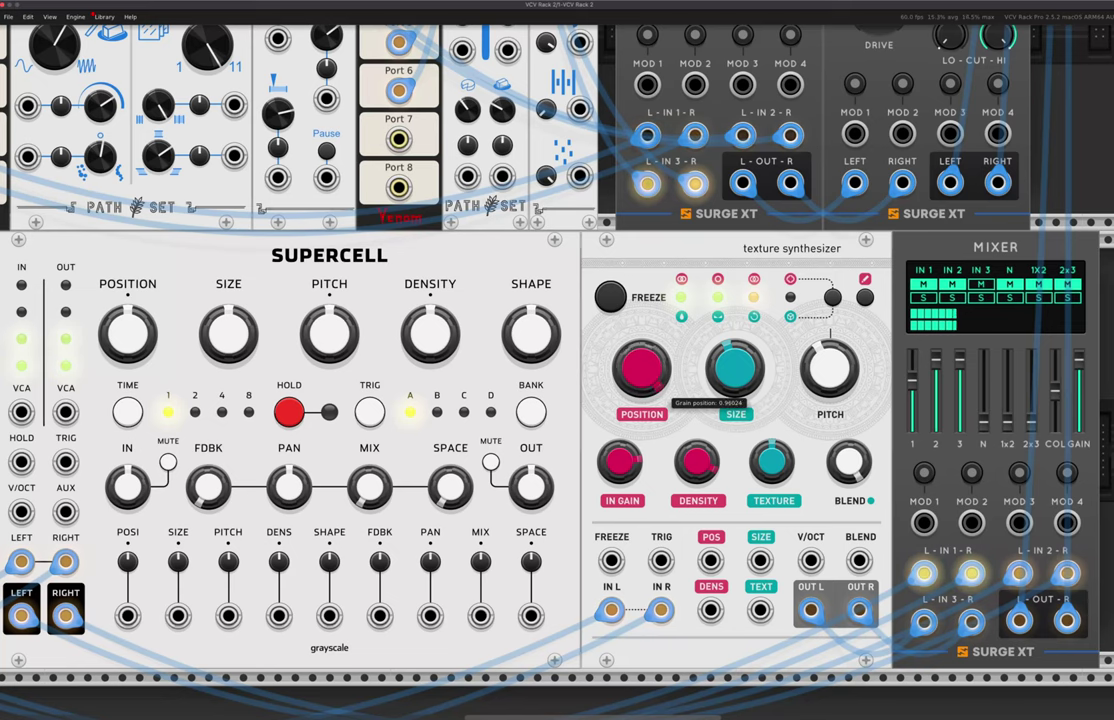
Lower the texture synthesizer's Density to about 0.06, raise Texture, and bring Density back up to about 0.78
{"action": "mouse_move", "coordinate": [697, 461]}
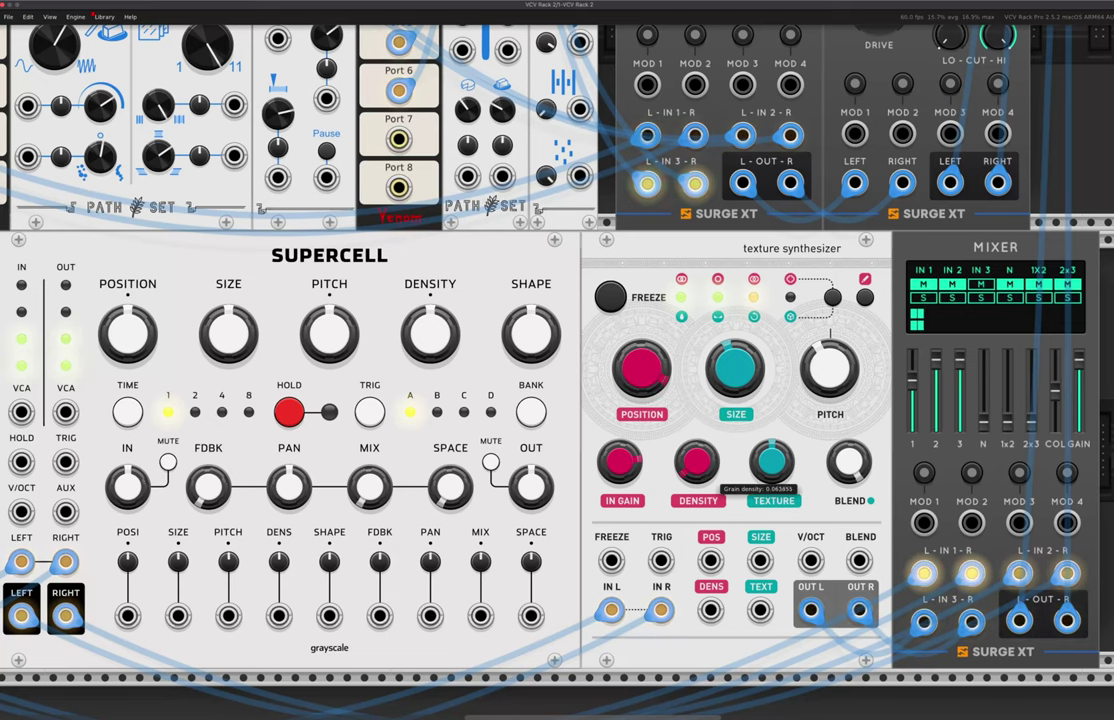
{"action": "left_click_drag", "start_coordinate": [780, 469], "coordinate": [780, 430]}
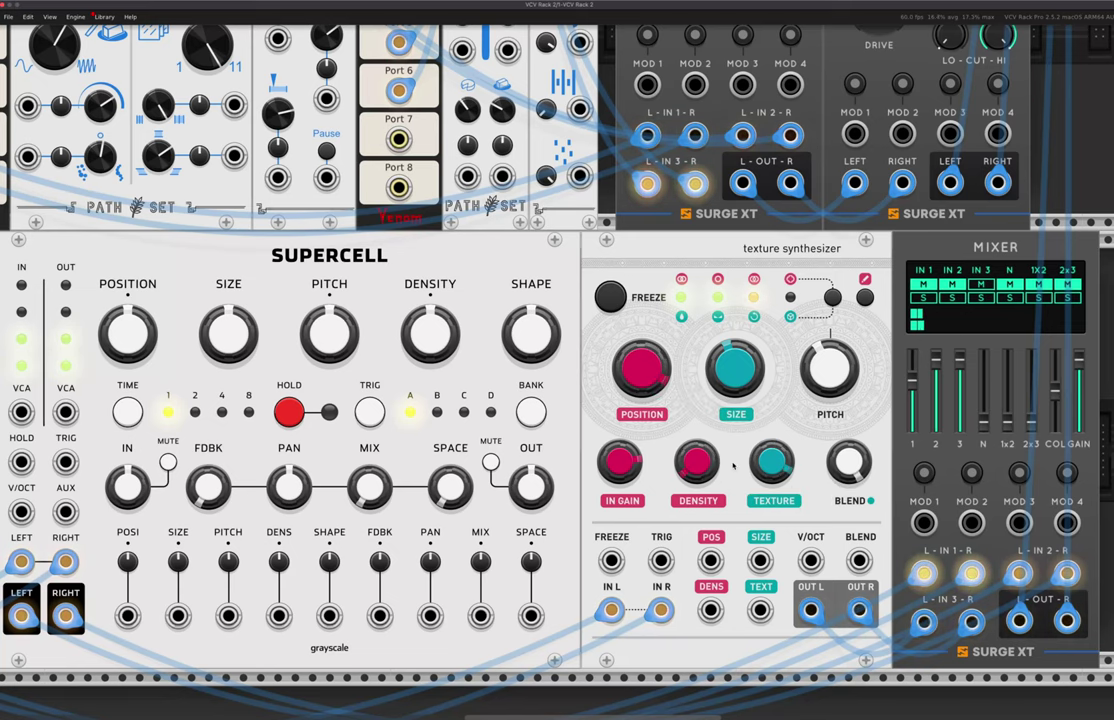
{"action": "mouse_move", "coordinate": [697, 470]}
{"action": "left_click_drag", "start_coordinate": [697, 461], "coordinate": [697, 440]}
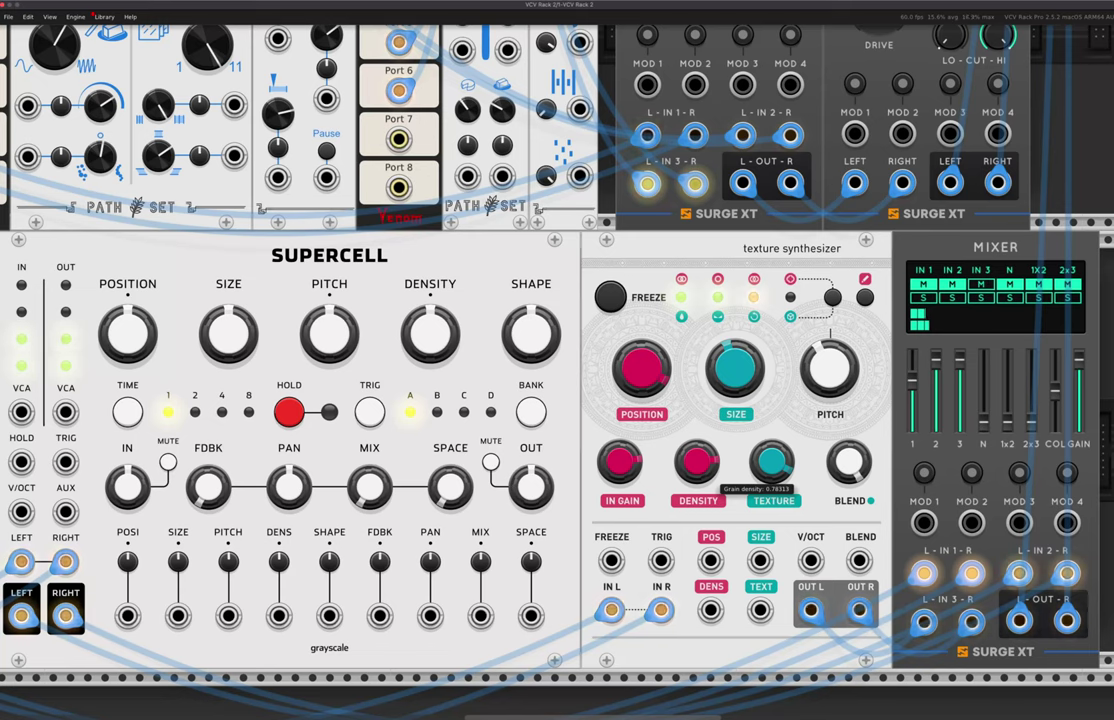
Lower the texture synthesizer's Size slightly, and switch Blend to stereo spread and set it to about 0.70
{"action": "left_click_drag", "start_coordinate": [735, 369], "coordinate": [926, 470]}
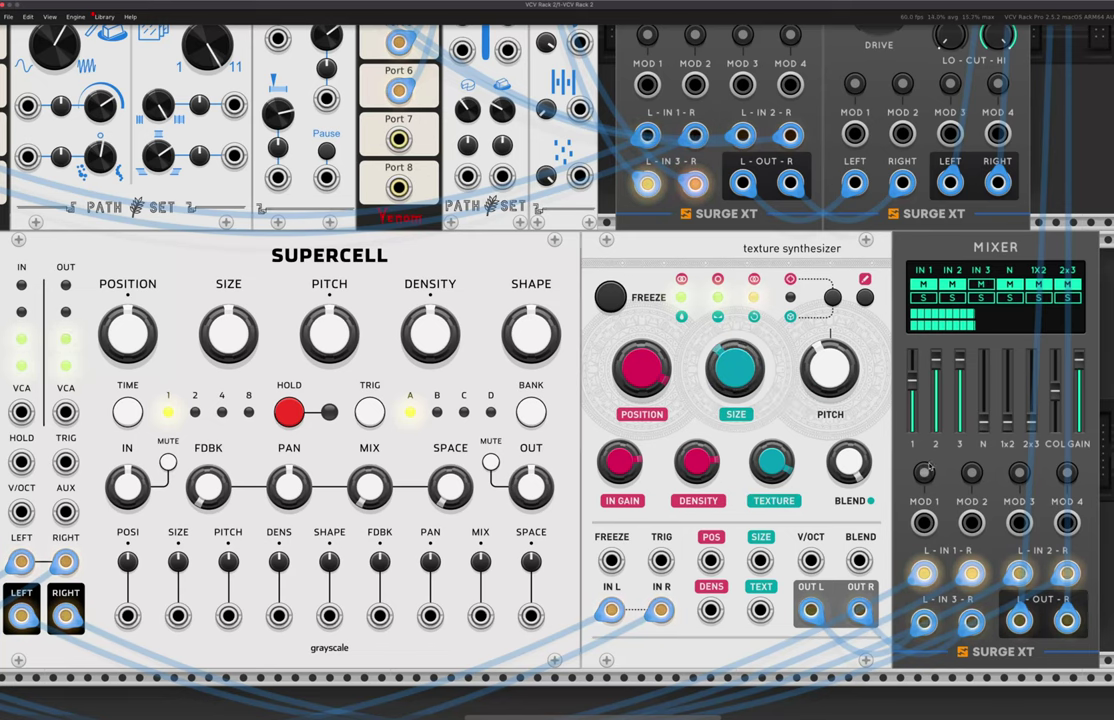
{"action": "left_click_drag", "start_coordinate": [848, 462], "coordinate": [848, 446]}
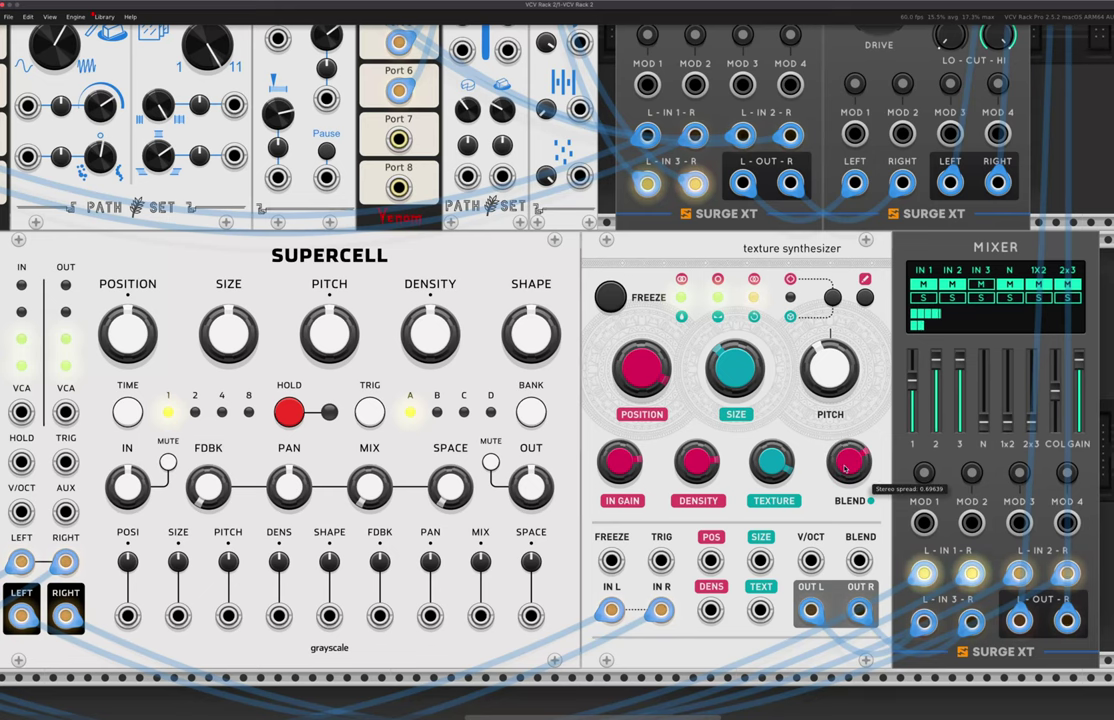
Switch the Blend knob to reverb amount and adjust it, and mute input 3 in the effects mixer
{"action": "scroll", "coordinate": [845, 467], "scroll_direction": "right", "scroll_amount": 1}
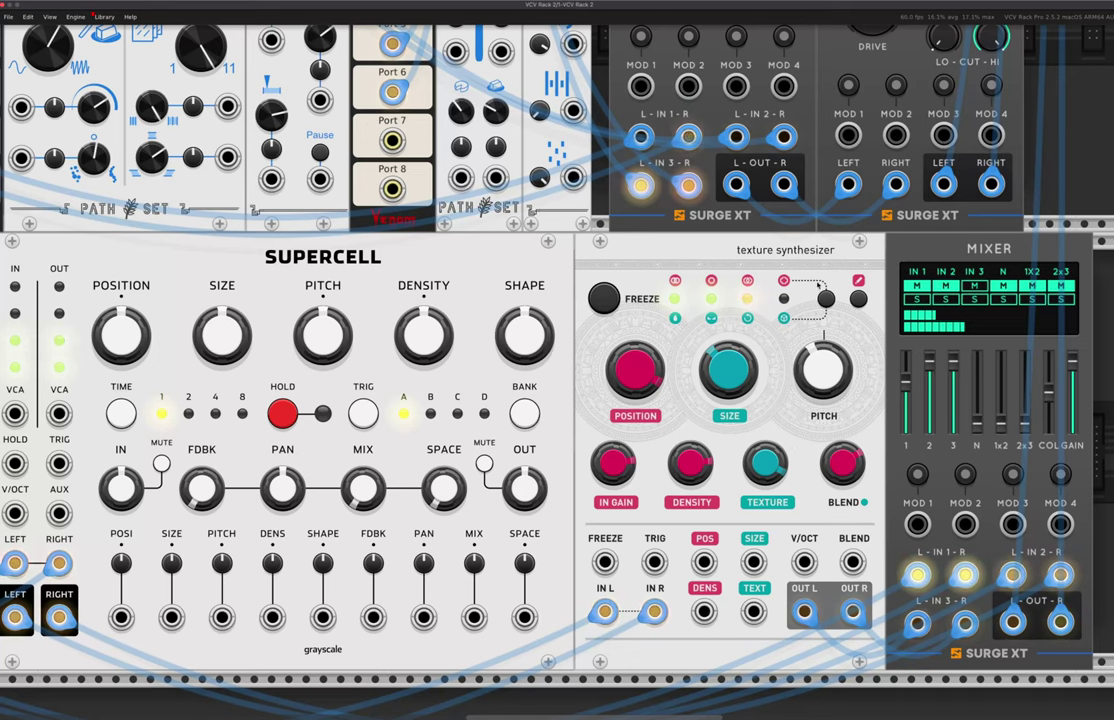
{"action": "left_click", "coordinate": [826, 298]}
{"action": "left_click", "coordinate": [826, 298]}
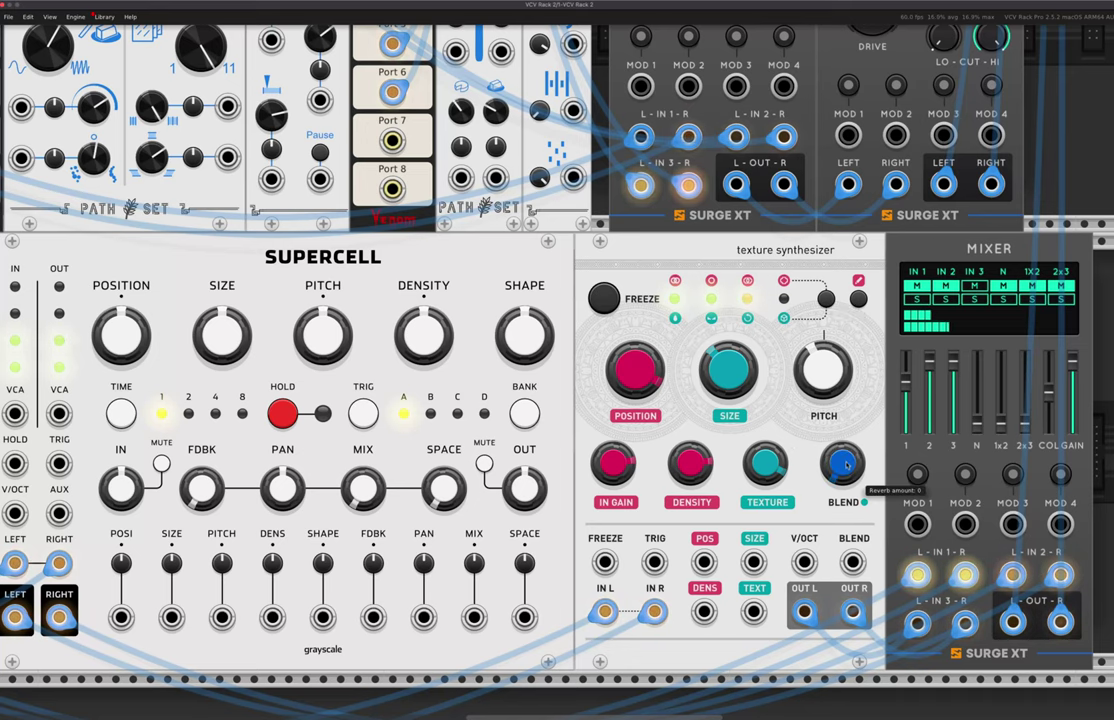
{"action": "mouse_move", "coordinate": [845, 465]}
{"action": "left_click_drag", "start_coordinate": [845, 465], "coordinate": [845, 452]}
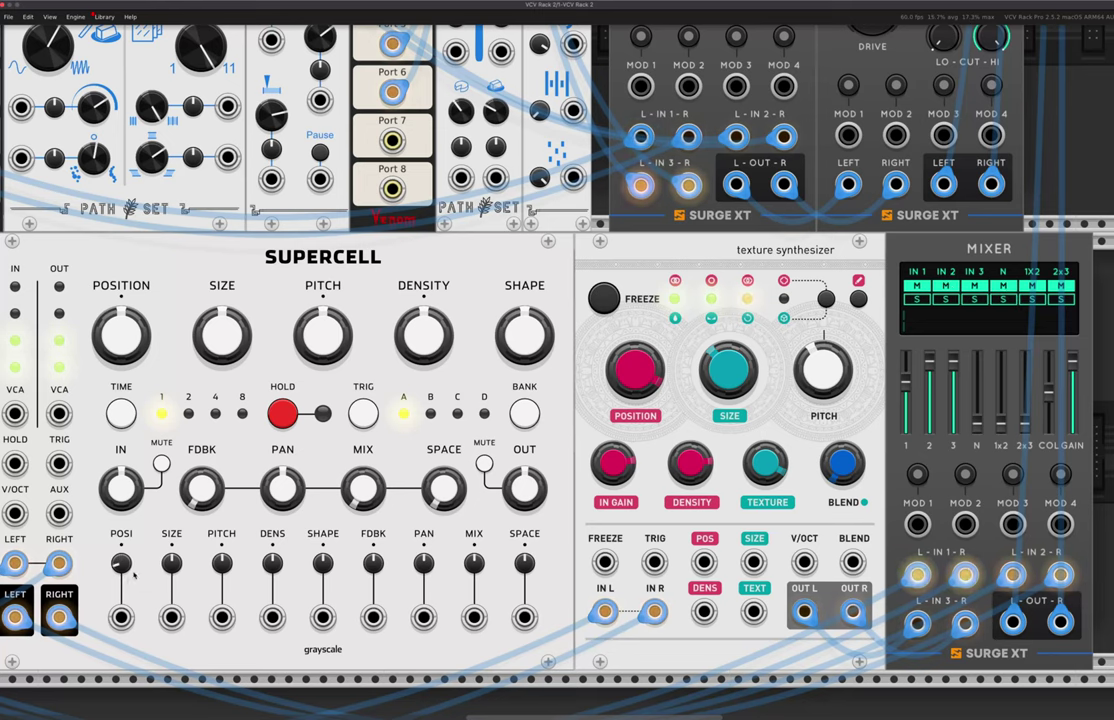
Lower Supercell's Position and Pitch, raise Size and Density, and adjust the CV attenuators, taking Position CV through about 0.23
{"action": "left_click_drag", "start_coordinate": [140, 352], "coordinate": [140, 378]}
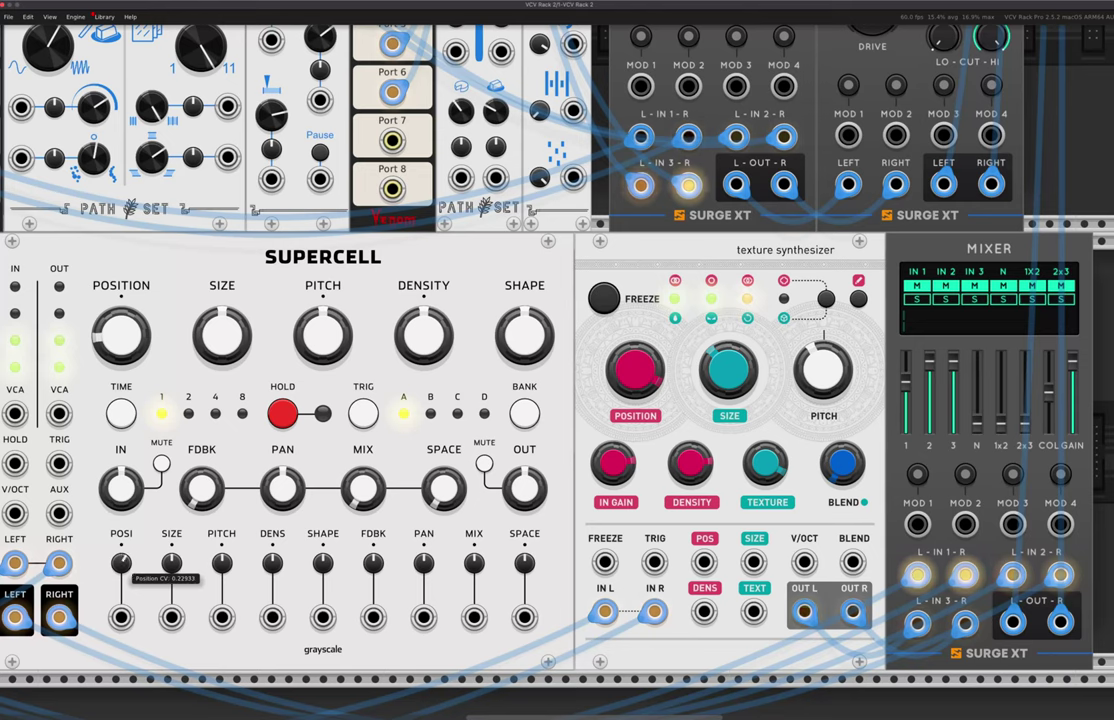
{"action": "left_click_drag", "start_coordinate": [121, 563], "coordinate": [121, 548]}
{"action": "left_click_drag", "start_coordinate": [229, 329], "coordinate": [229, 356]}
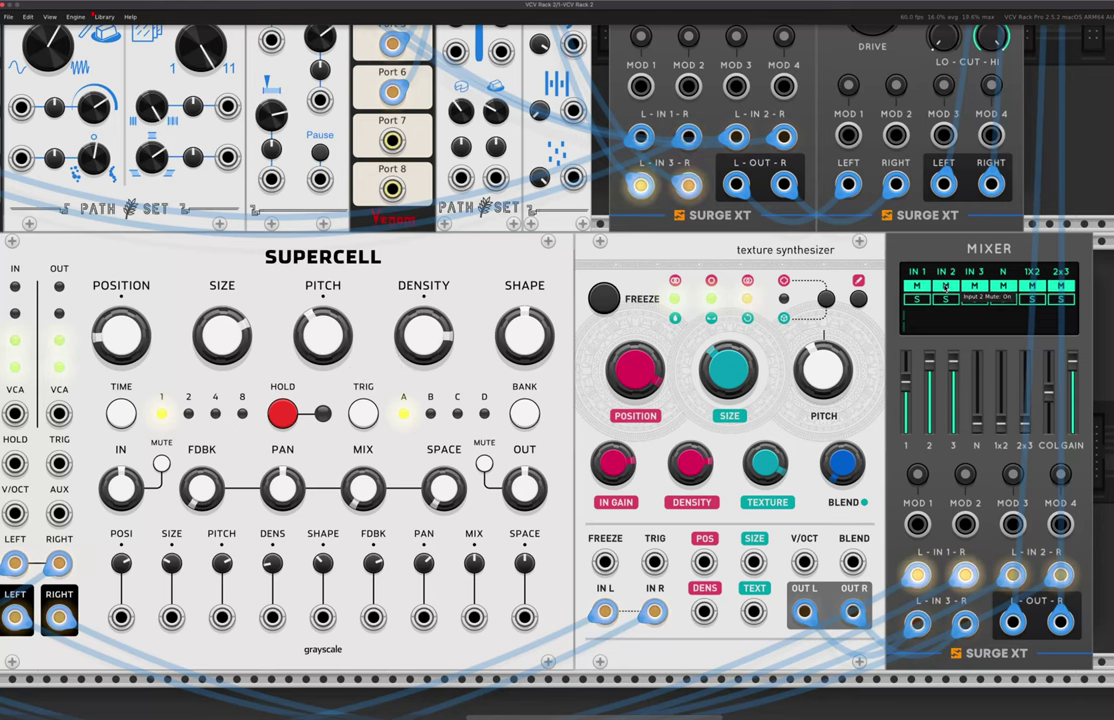
Unmute mixer input 2, take Supercell's Mix through maximum back to centre with Space at about 0.41, and mute input 2 again
{"action": "left_click_drag", "start_coordinate": [372, 493], "coordinate": [372, 440]}
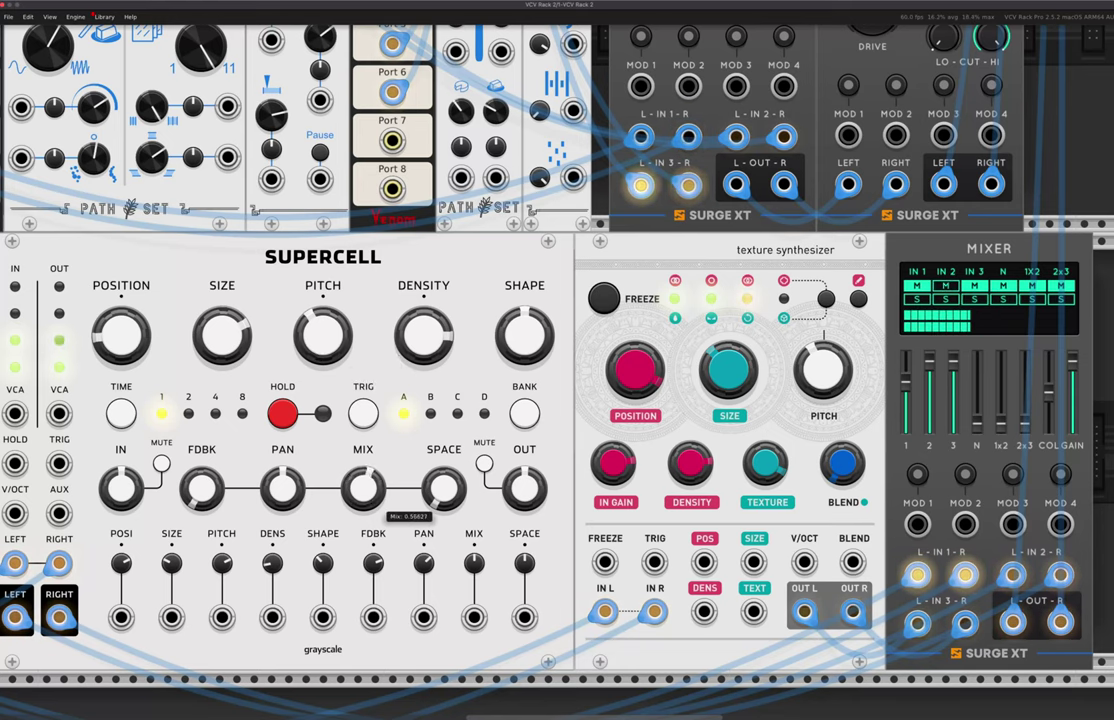
{"action": "left_click_drag", "start_coordinate": [372, 493], "coordinate": [365, 490]}
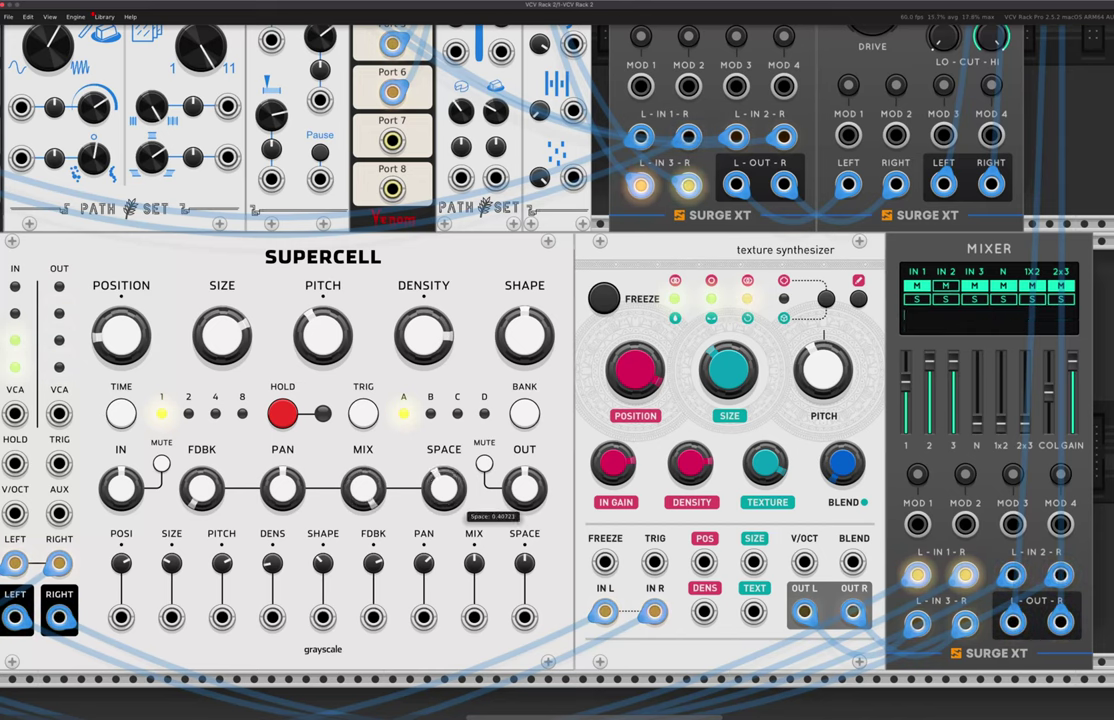
{"action": "left_click_drag", "start_coordinate": [365, 490], "coordinate": [365, 498]}
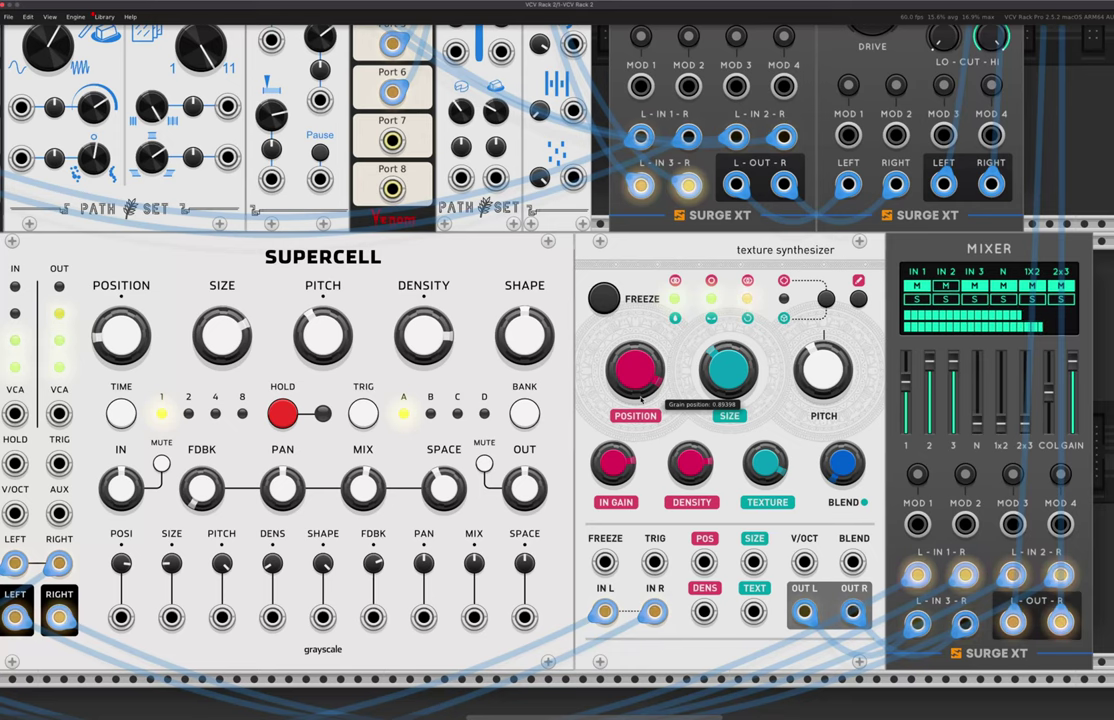
{"action": "left_click", "coordinate": [945, 286]}
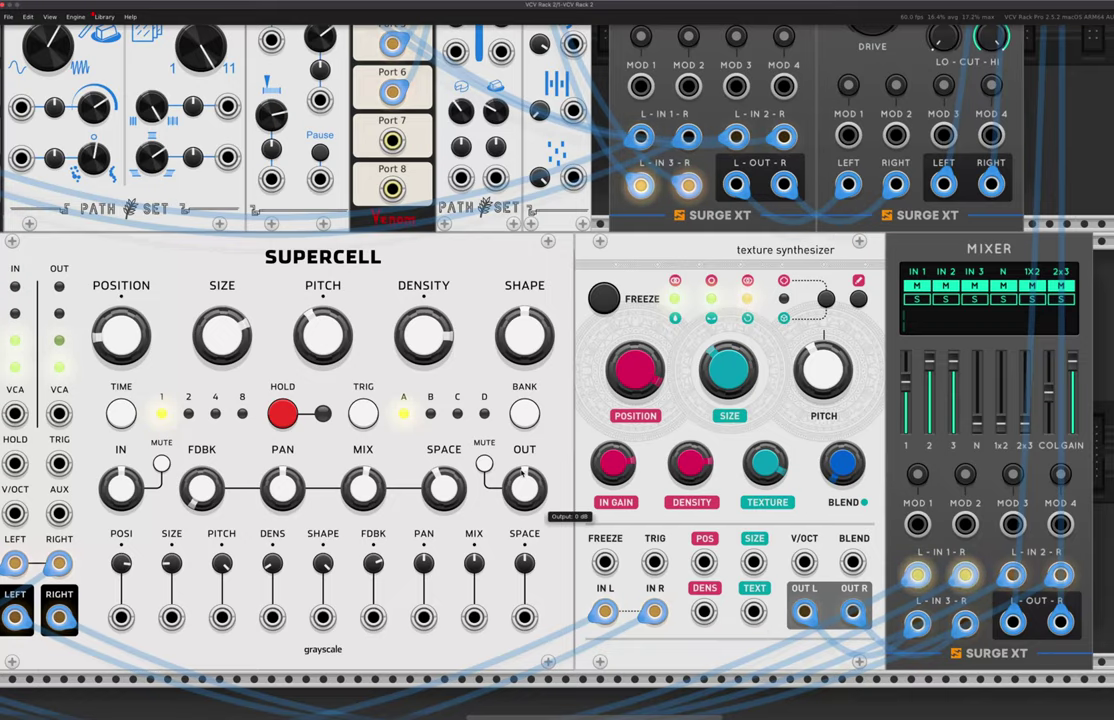
{"action": "scroll", "coordinate": [460, 465], "scroll_direction": "down", "scroll_amount": 6}
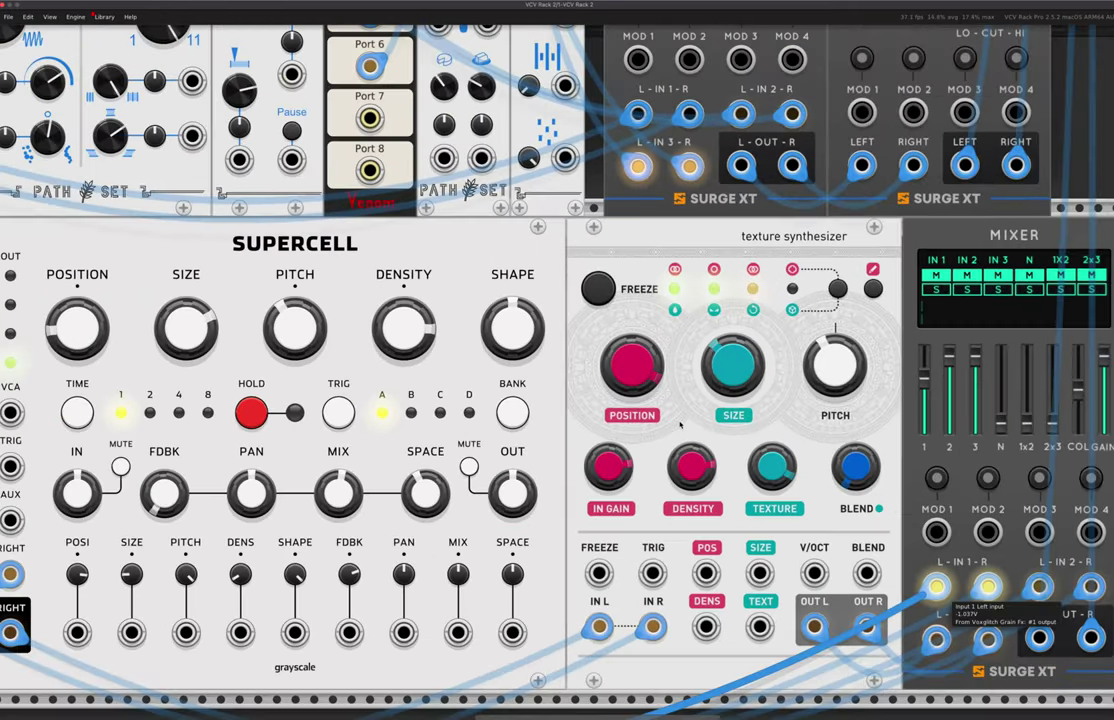
{"action": "scroll", "coordinate": [485, 300], "scroll_direction": "up", "scroll_amount": 4}
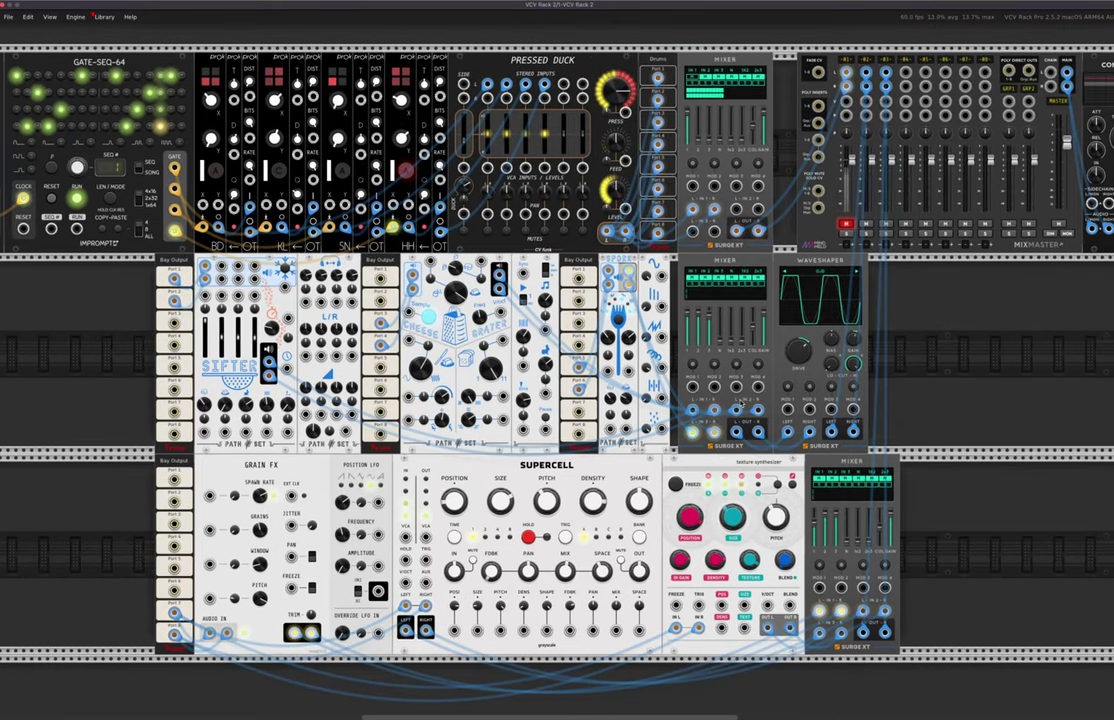
{"action": "scroll", "coordinate": [722, 440], "scroll_direction": "right", "scroll_amount": 2}
{"action": "scroll", "coordinate": [721, 441], "scroll_direction": "left", "scroll_amount": 3}
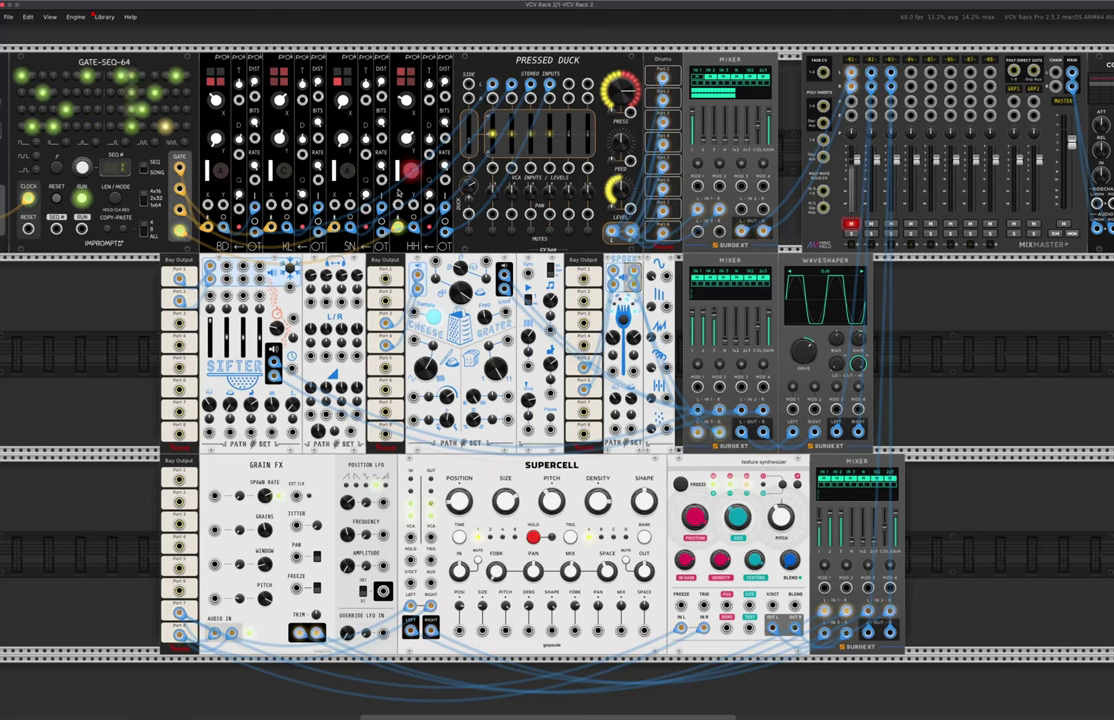
{"action": "scroll", "coordinate": [540, 215], "scroll_direction": "right", "scroll_amount": 5}
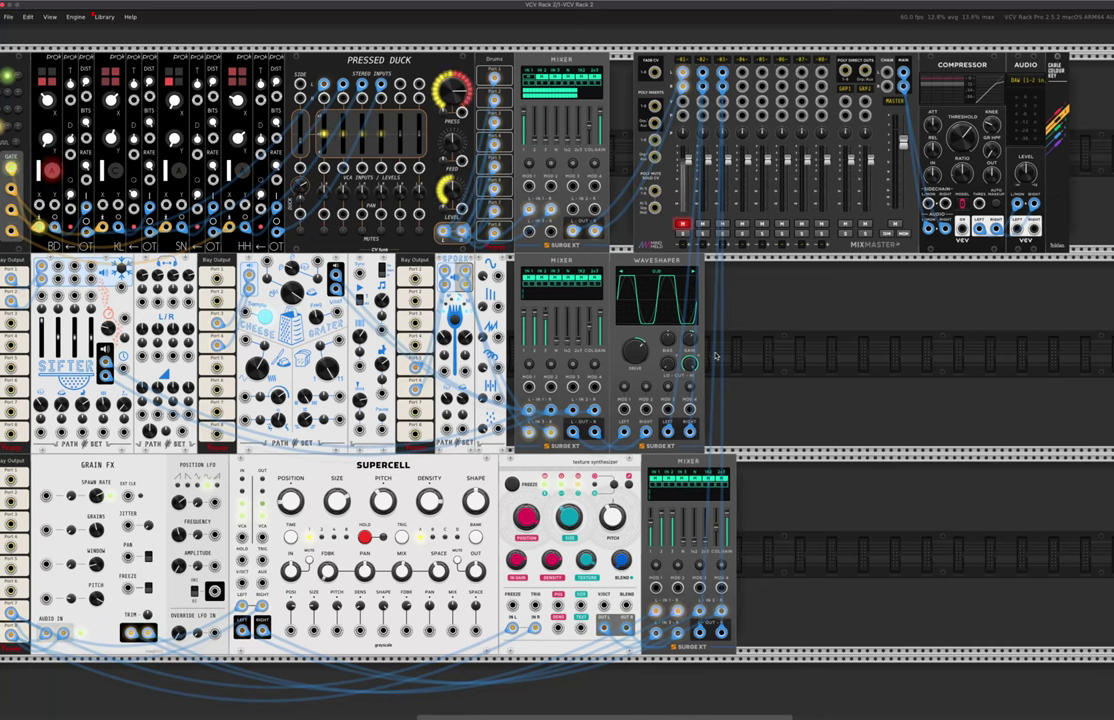
{"action": "scroll", "coordinate": [822, 333], "scroll_direction": "left", "scroll_amount": 7}
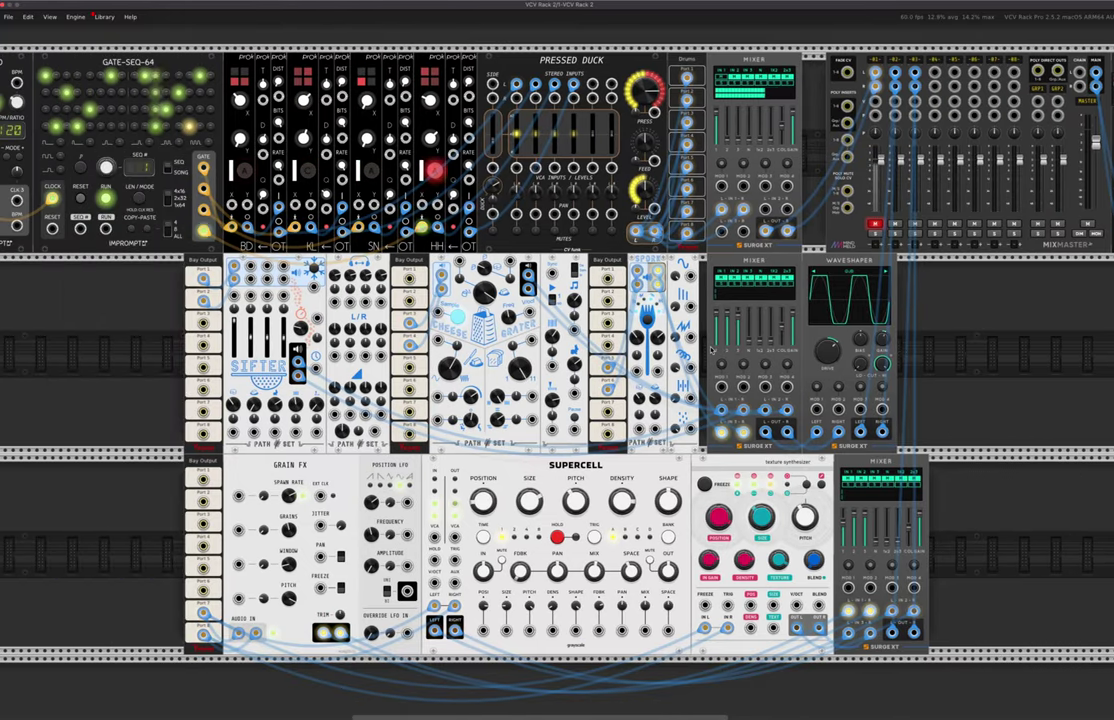
{"action": "scroll", "coordinate": [711, 349], "scroll_direction": "right", "scroll_amount": 2}
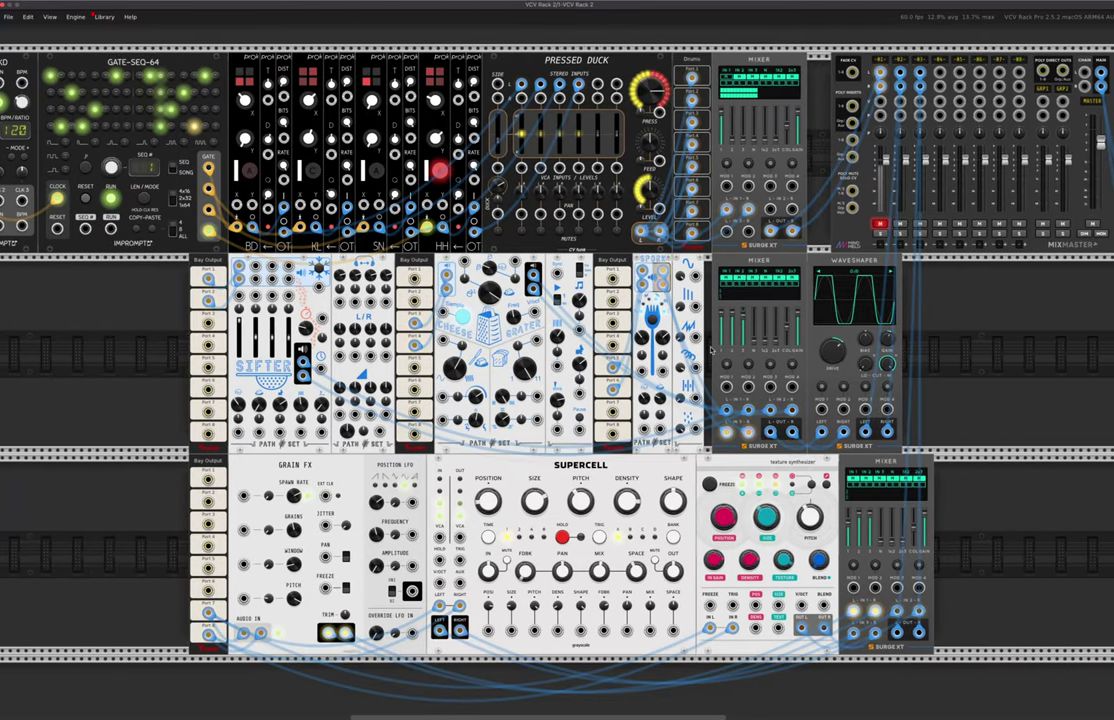